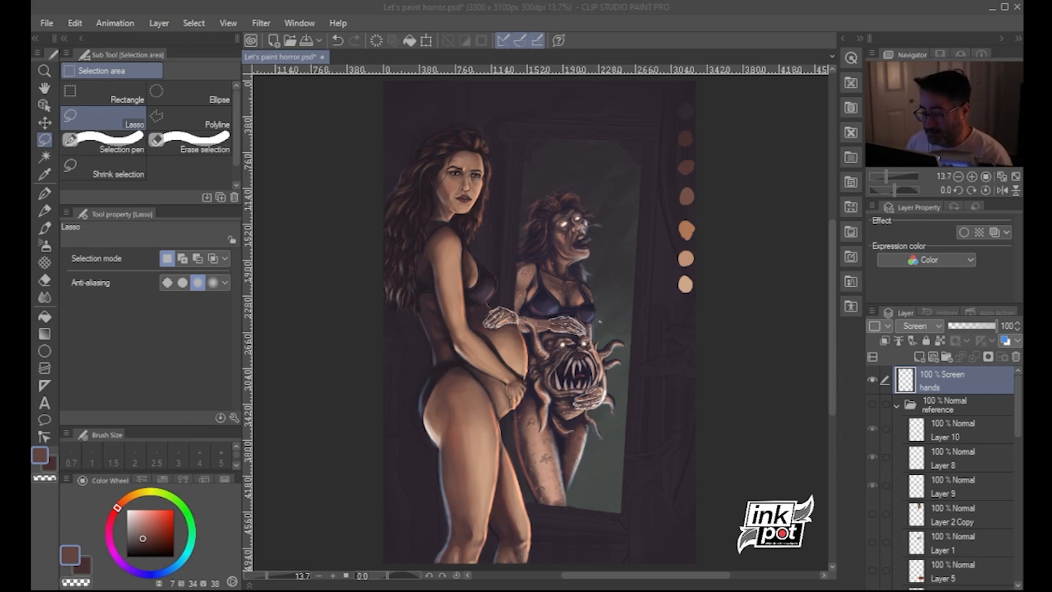
# Compare the hands line art with the reference hands by toggling the hands layer and the reference folder, leaving only the line art visible
pyautogui.click(774, 496)
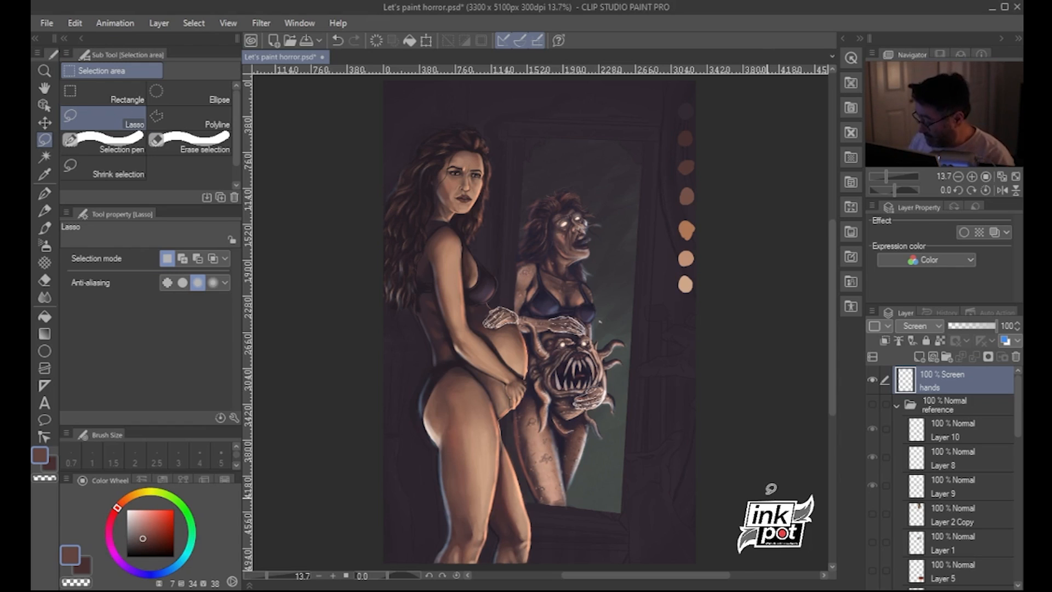
pyautogui.scroll(2, 771, 488)
pyautogui.moveTo(590, 391); pyautogui.dragTo(674, 510)
pyautogui.moveTo(584, 340); pyautogui.dragTo(620, 405)
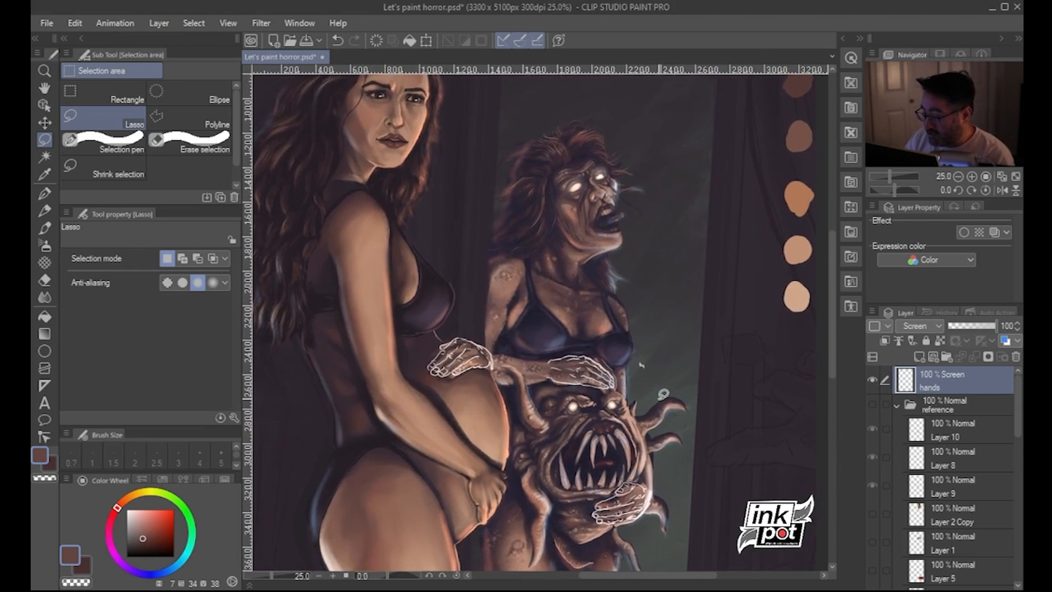
pyautogui.click(871, 405)
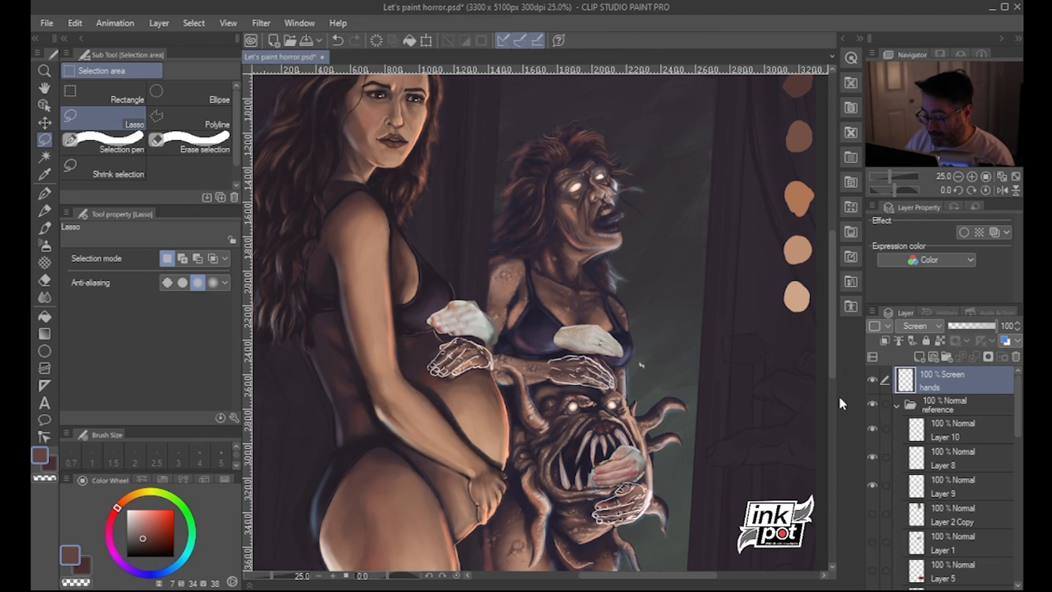
pyautogui.click(871, 380)
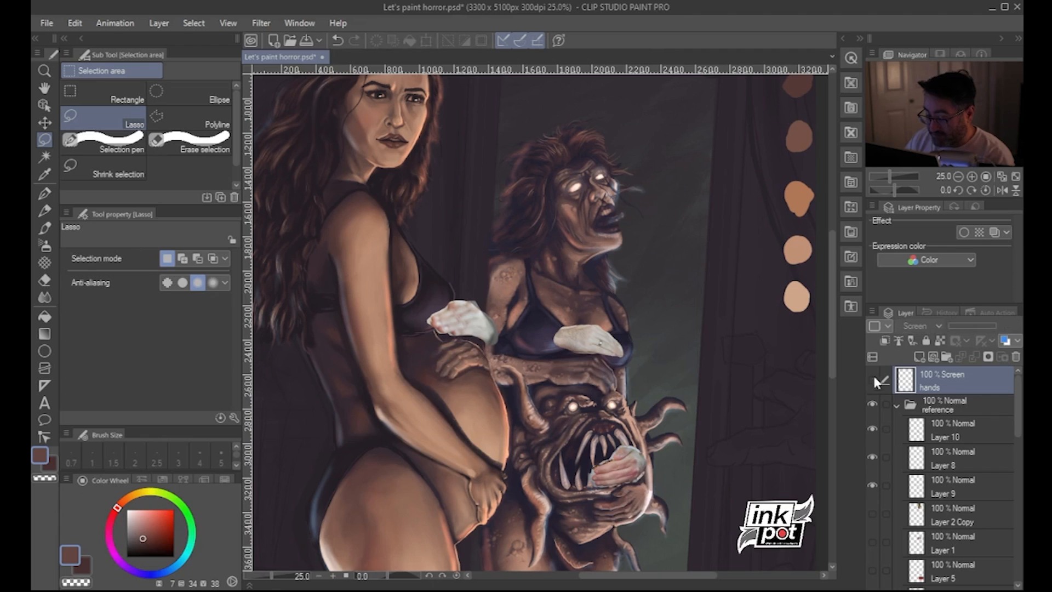
pyautogui.click(871, 381)
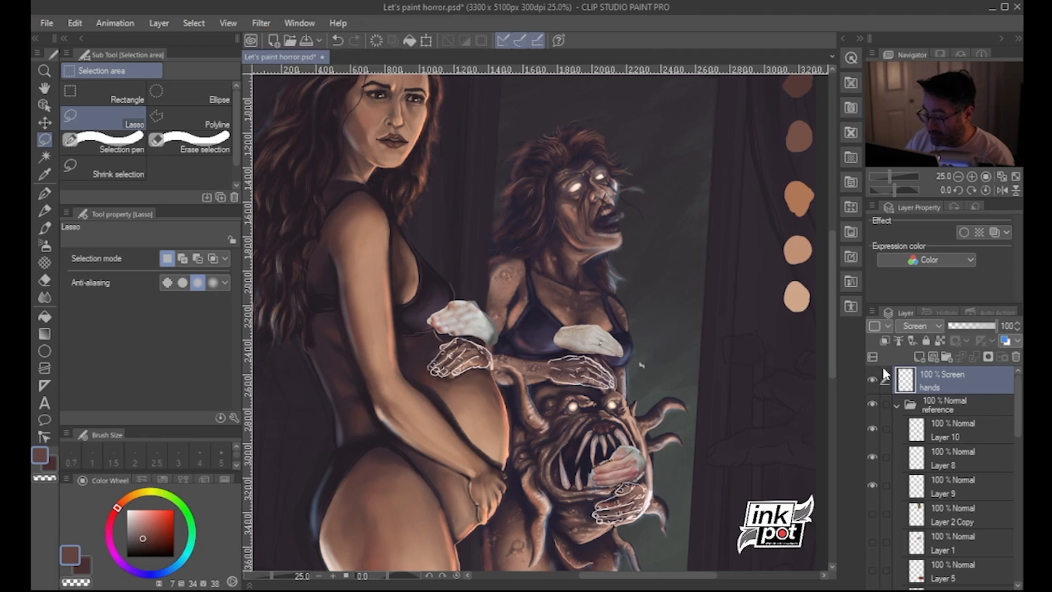
pyautogui.click(873, 403)
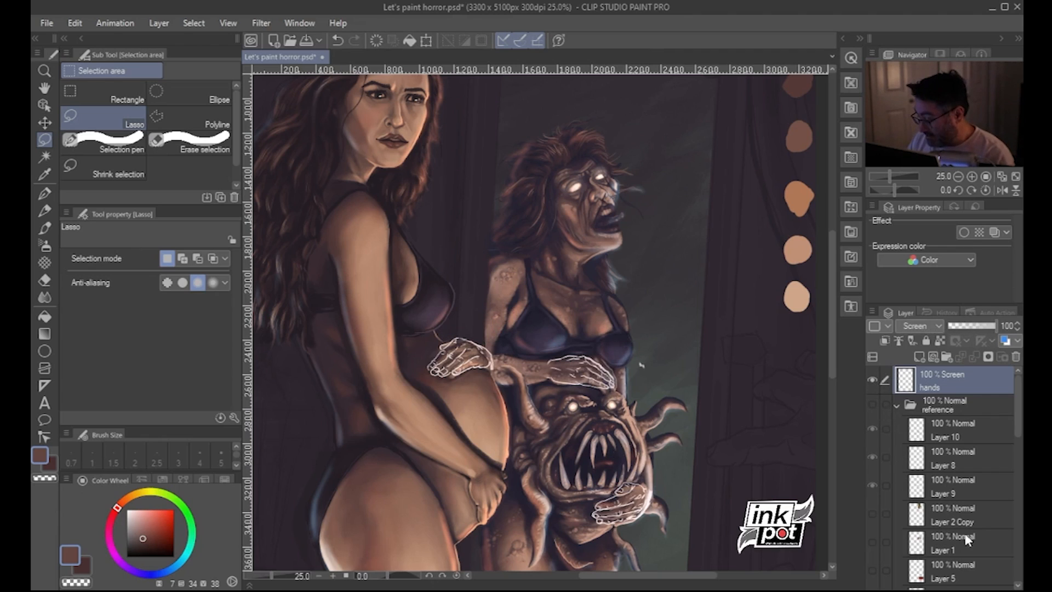
# Select the pregnant lady 2 copy layer and sample its dark purple beside the woman's raised hand
pyautogui.moveTo(1020, 436); pyautogui.dragTo(1020, 490)
pyautogui.click(946, 522)
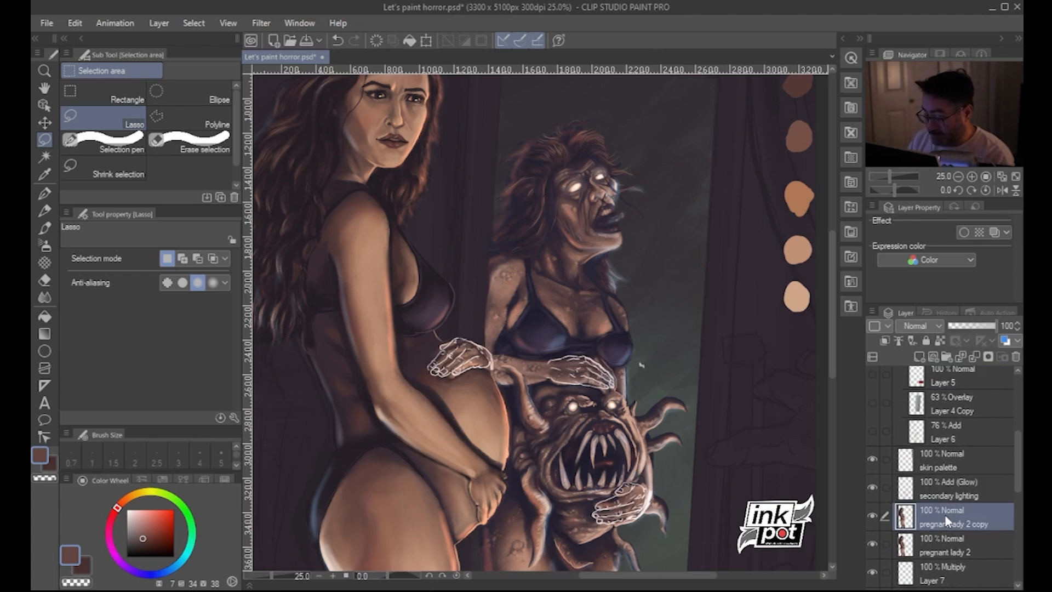
pyautogui.hotkey('ctrl', '+')
pyautogui.hotkey('ctrl', '+')
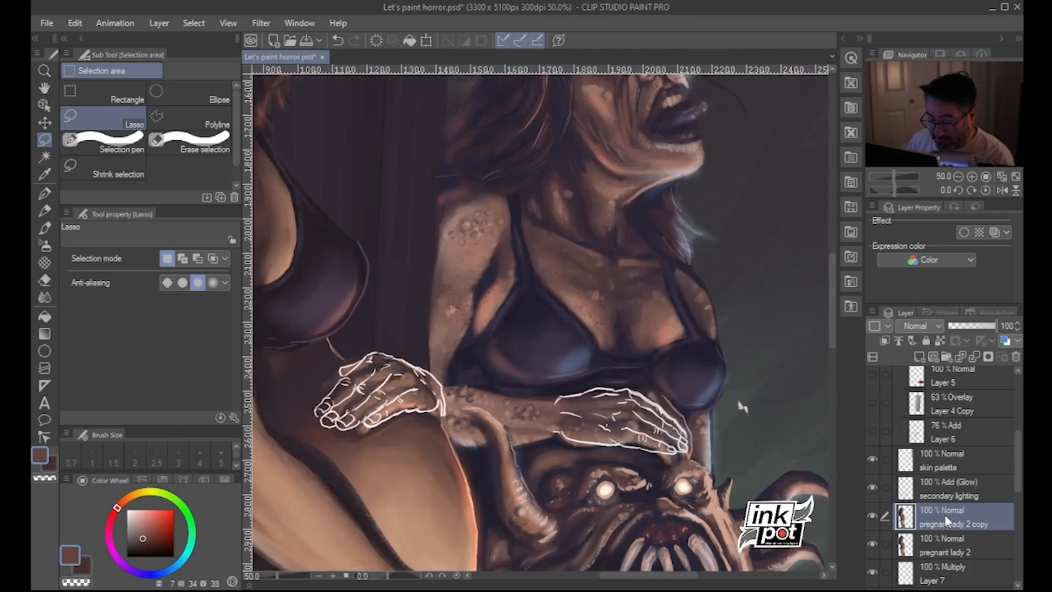
pyautogui.moveTo(584, 410); pyautogui.dragTo(659, 378)
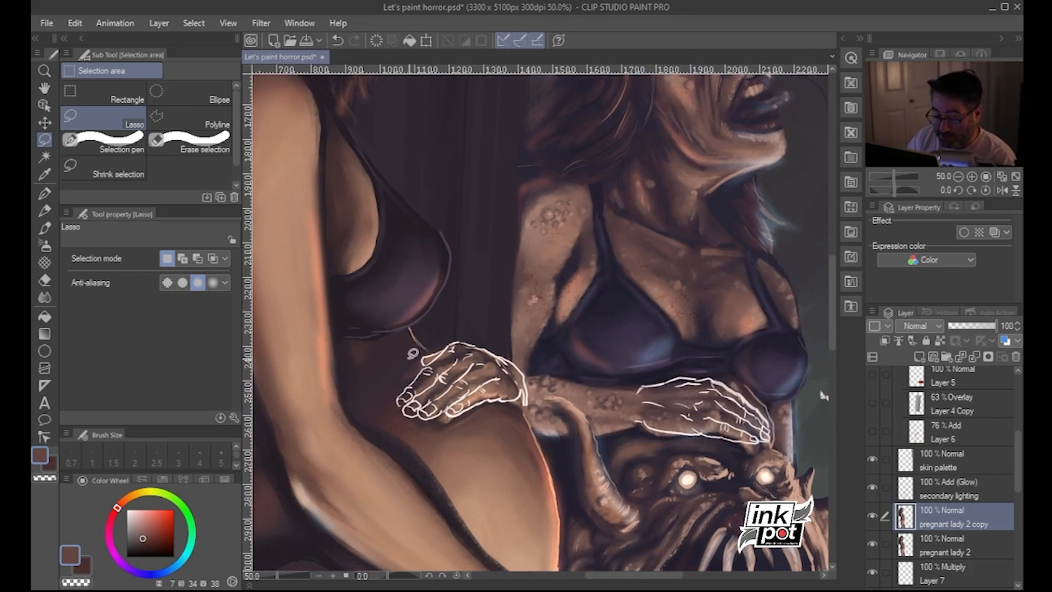
pyautogui.click(46, 233)
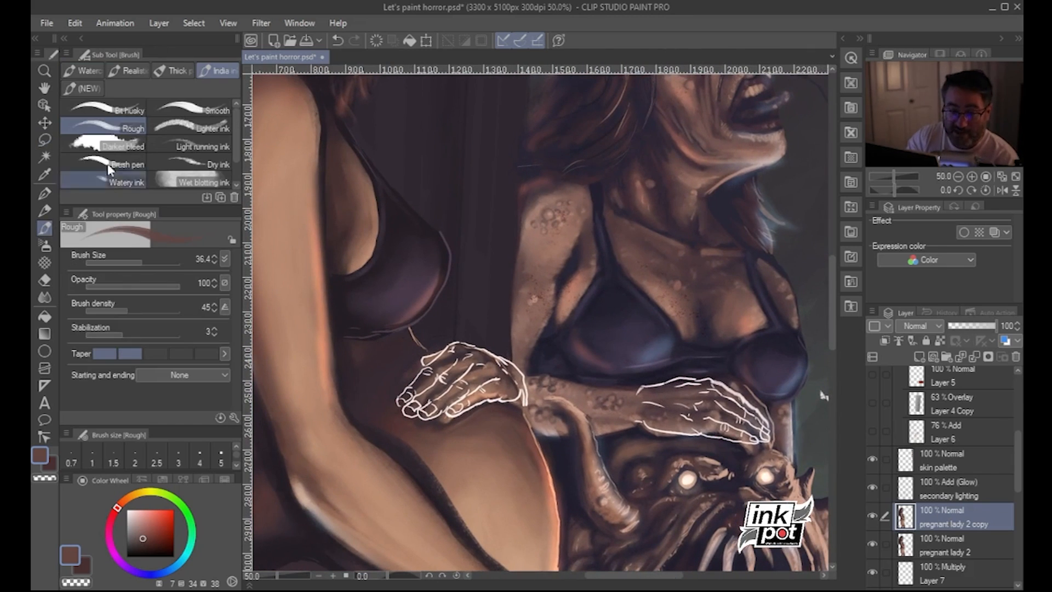
pyautogui.click(45, 174)
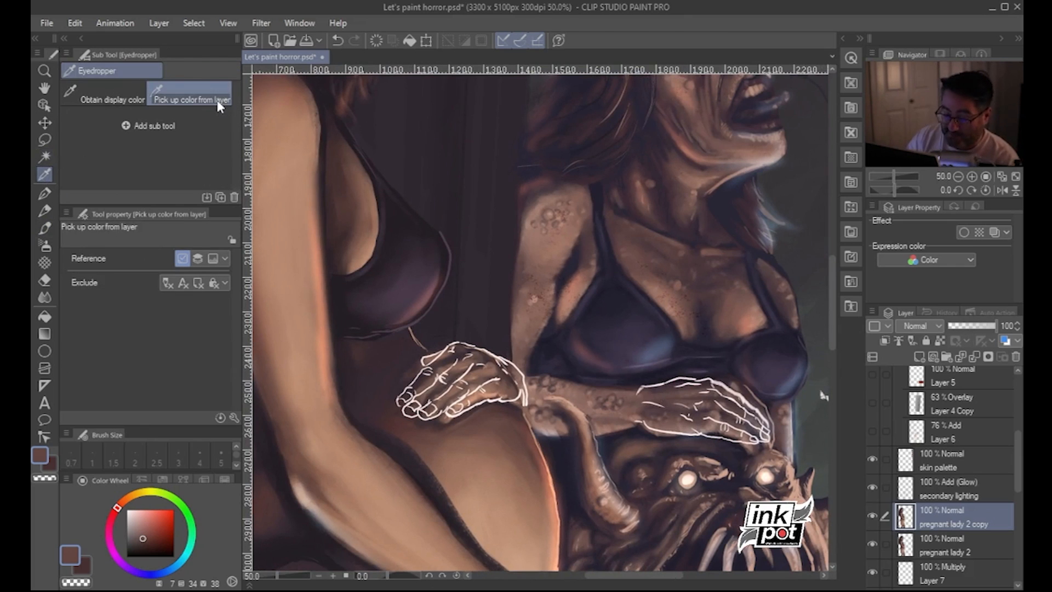
pyautogui.click(398, 383)
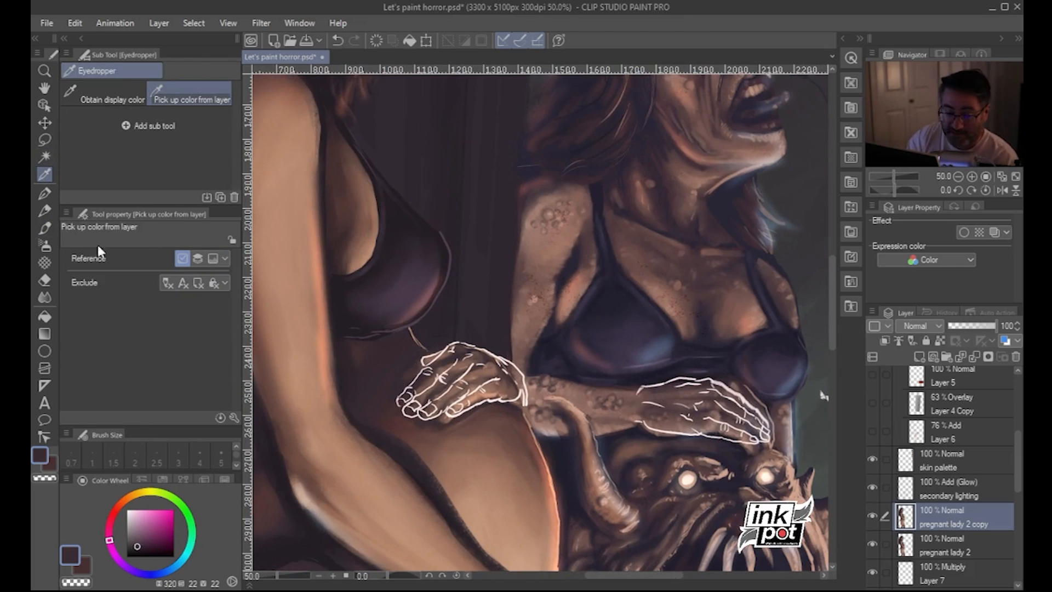
# Paint over the woman's raised hand inside its line art with the dark purple, using the G-pen at size 36.4
pyautogui.click(45, 228)
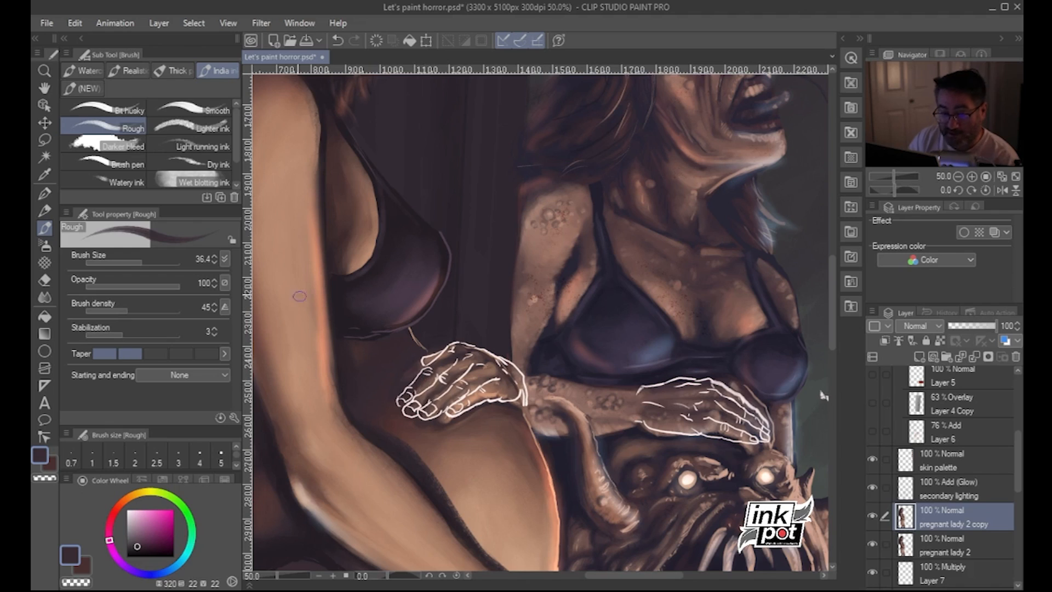
pyautogui.click(47, 193)
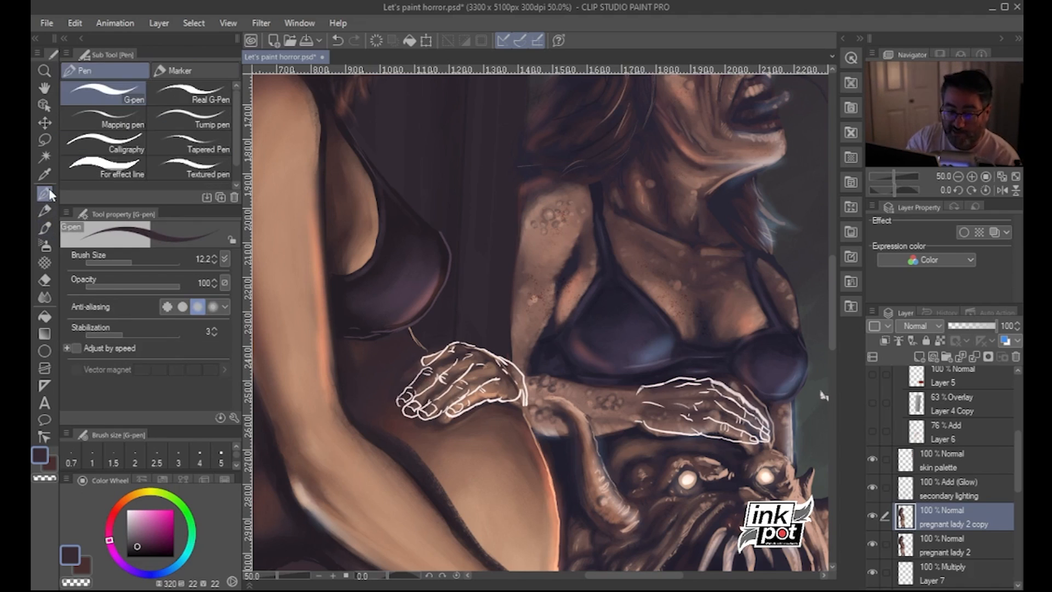
pyautogui.click(142, 263)
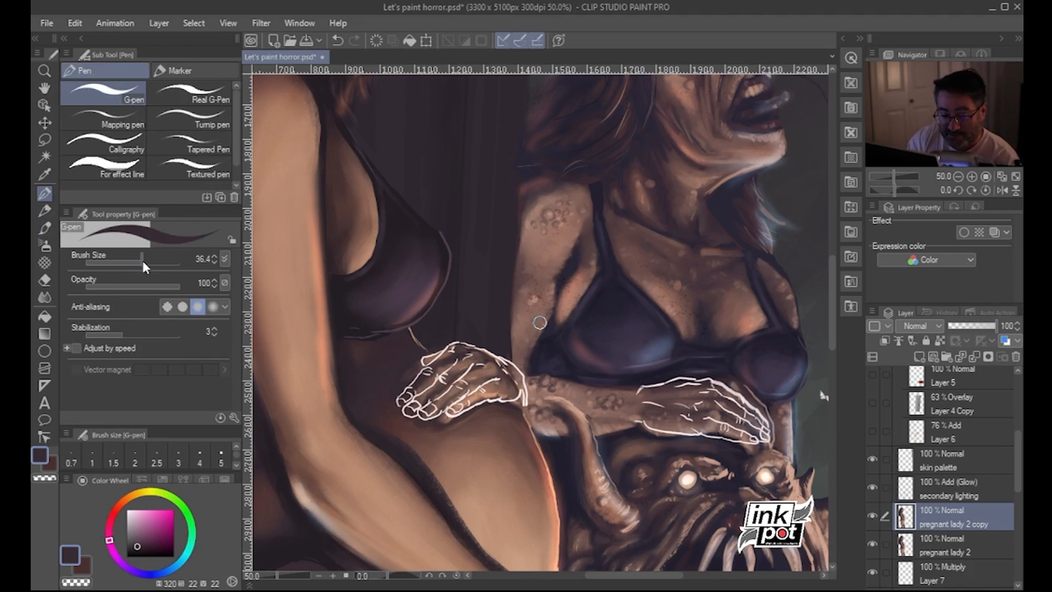
pyautogui.moveTo(455, 379); pyautogui.dragTo(411, 391)
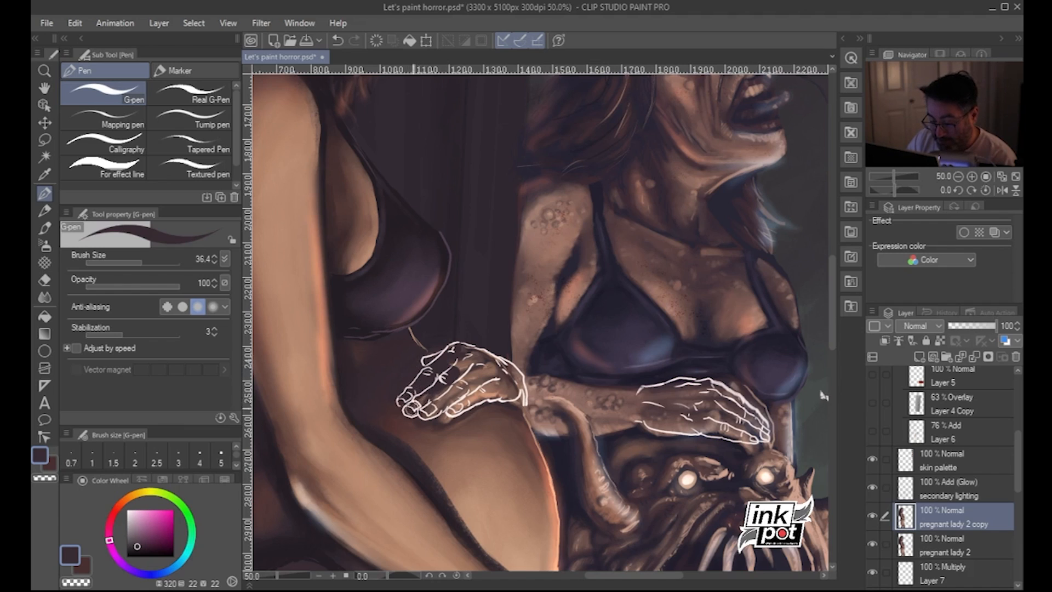
pyautogui.moveTo(419, 409)
pyautogui.mouseDown()
pyautogui.moveTo(508, 390)
pyautogui.moveTo(519, 403)
pyautogui.moveTo(518, 383)
pyautogui.moveTo(459, 349)
pyautogui.moveTo(465, 364)
pyautogui.moveTo(446, 386)
pyautogui.moveTo(477, 367)
pyautogui.moveTo(467, 386)
pyautogui.moveTo(512, 383)
pyautogui.moveTo(472, 364)
pyautogui.moveTo(484, 355)
pyautogui.moveTo(441, 420)
pyautogui.mouseUp()
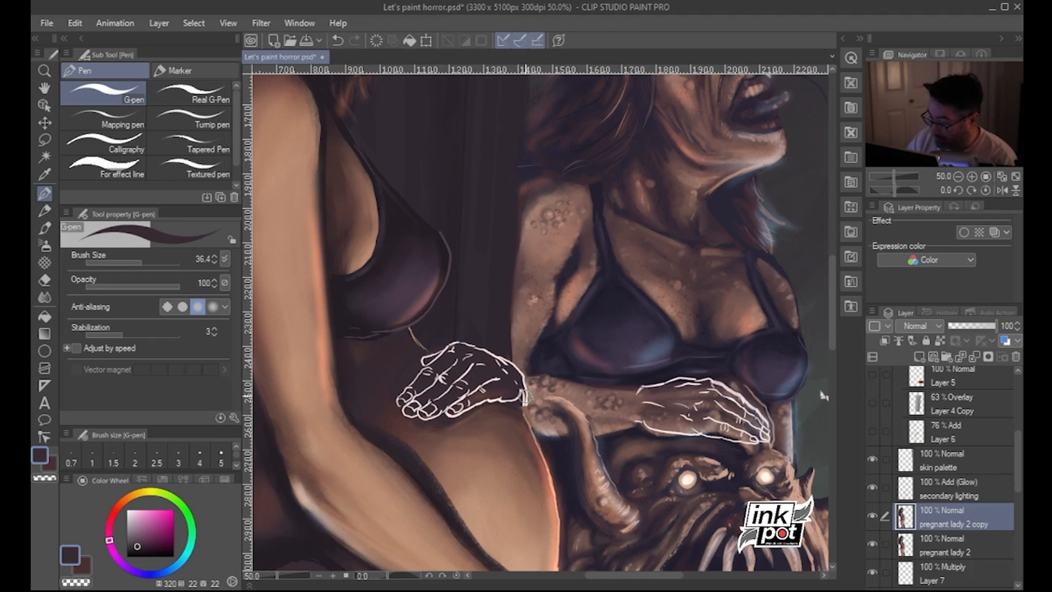
# Hide the secondary lighting and pregnant lady 2 layers, and erase most of the thin line between the bra and the raised hand
pyautogui.click(872, 487)
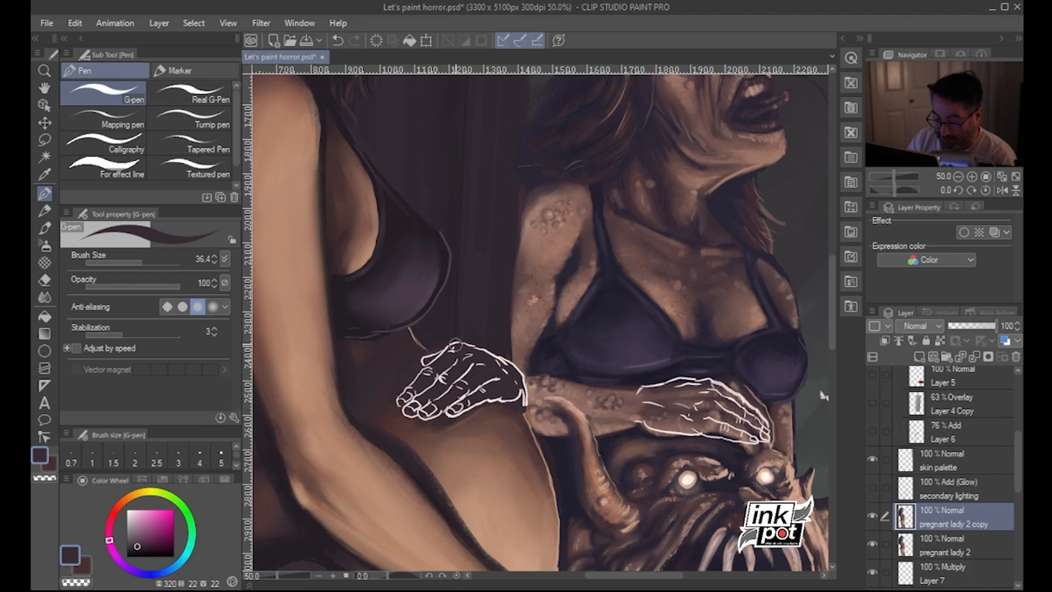
pyautogui.press('e')
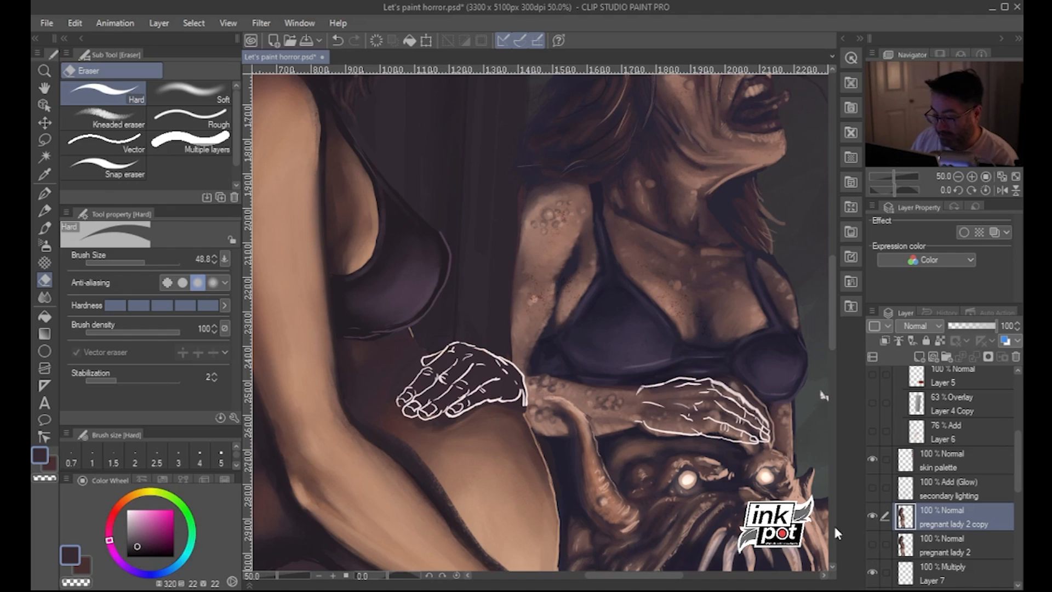
pyautogui.press('b')
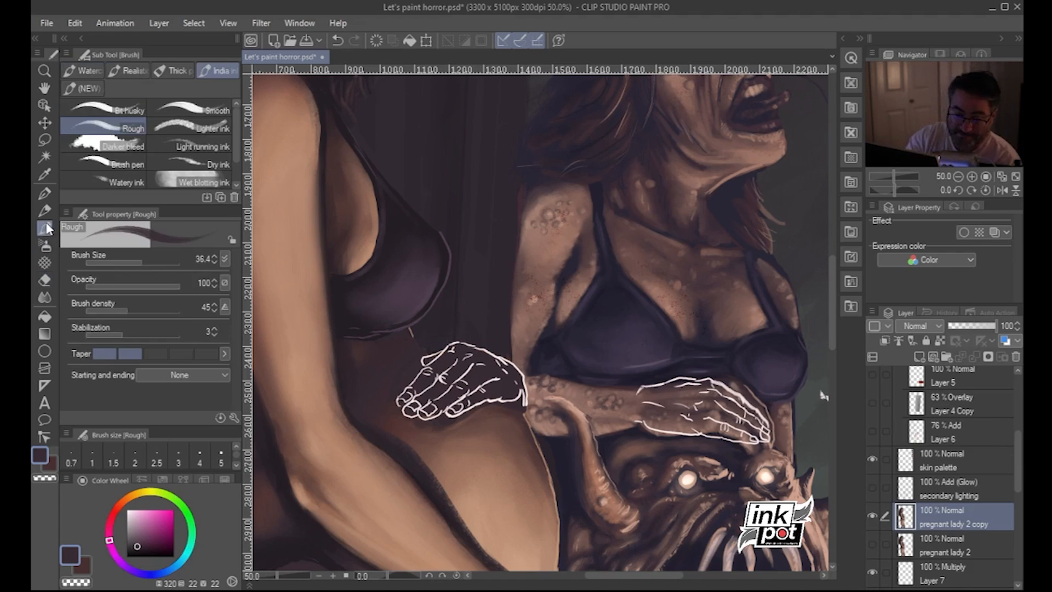
pyautogui.keyDown('alt'); pyautogui.click(420, 336); pyautogui.keyUp('alt')
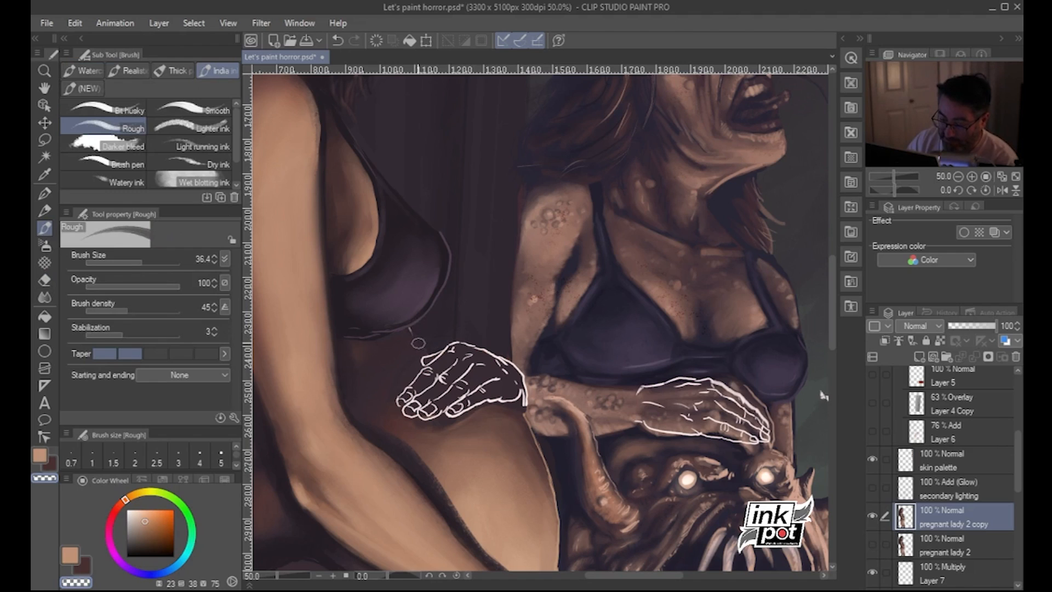
pyautogui.hotkey('ctrl', 'z')
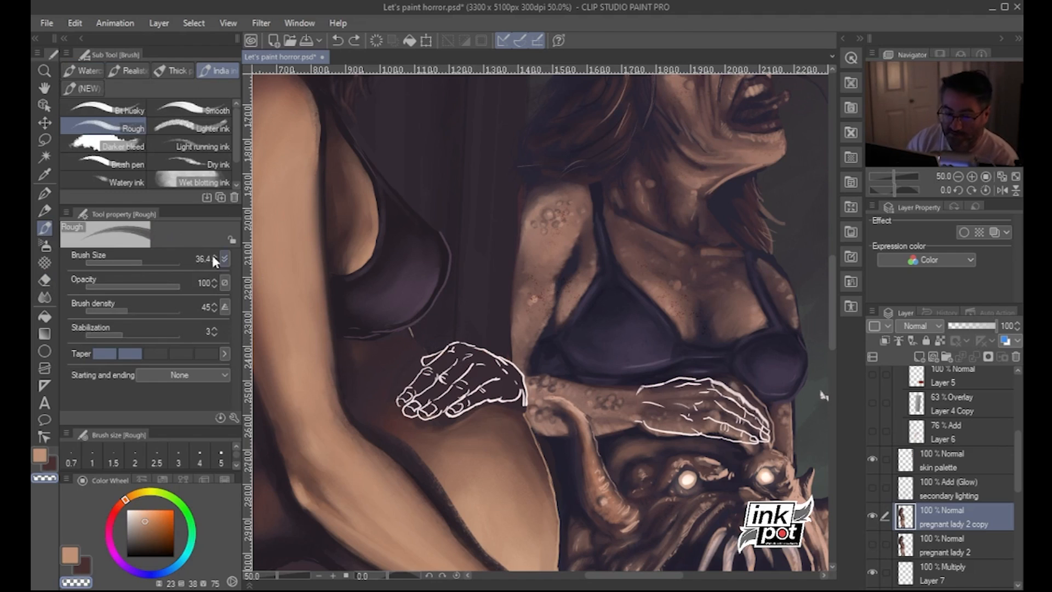
# Clear the line's remaining stub and redraw the thin contour from the bra to the hand in sampled skin brown with the G-pen
pyautogui.click(45, 192)
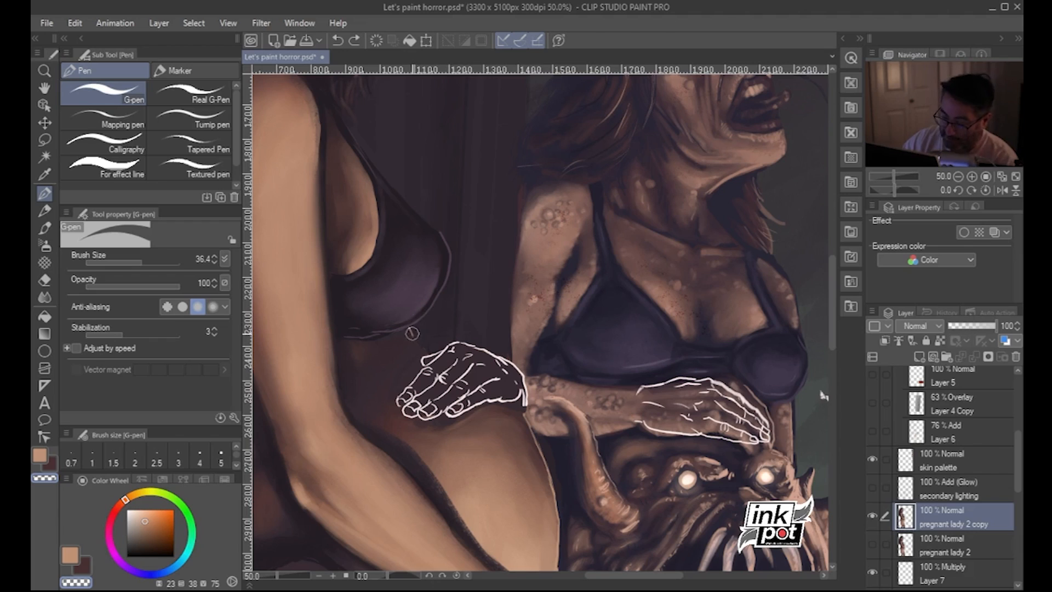
pyautogui.moveTo(408, 328); pyautogui.dragTo(415, 336)
pyautogui.keyDown('alt'); pyautogui.click(468, 431); pyautogui.keyUp('alt')
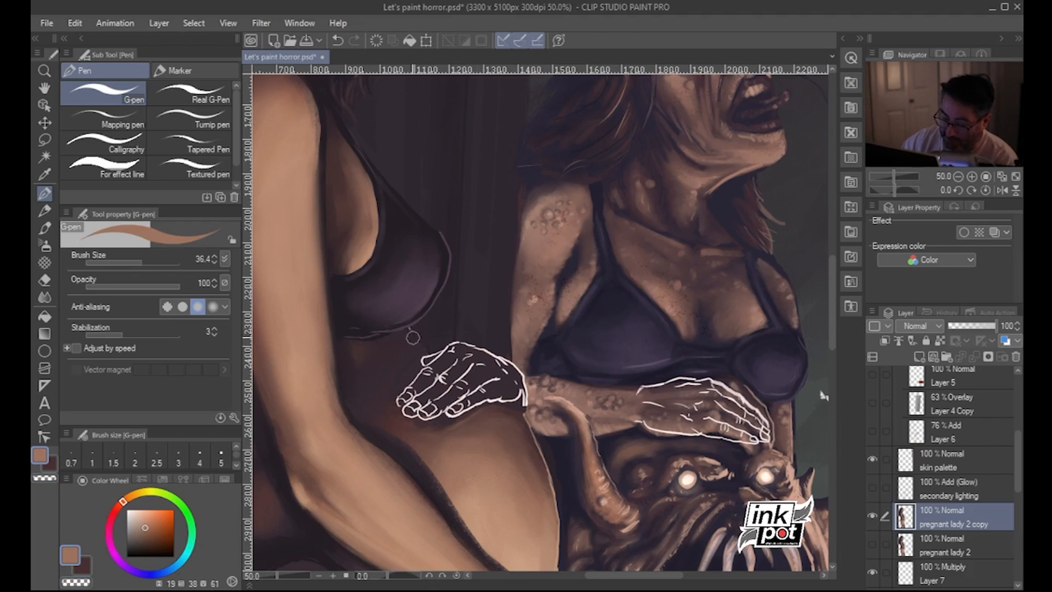
pyautogui.moveTo(410, 331); pyautogui.dragTo(428, 348)
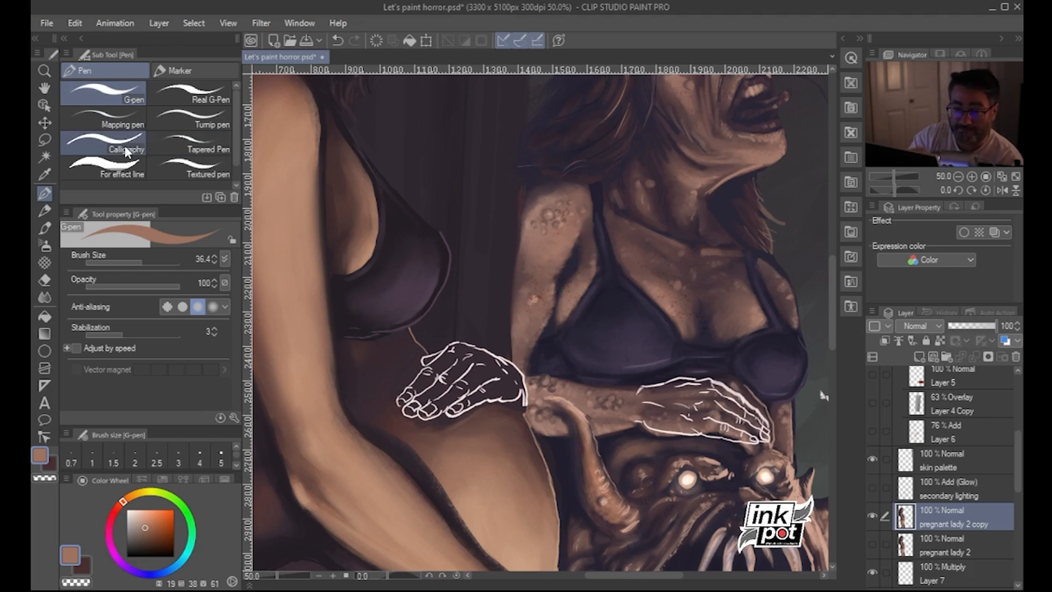
# Lower the opacity of the hands line art layer to 4%
pyautogui.scroll(5, 1007, 455)
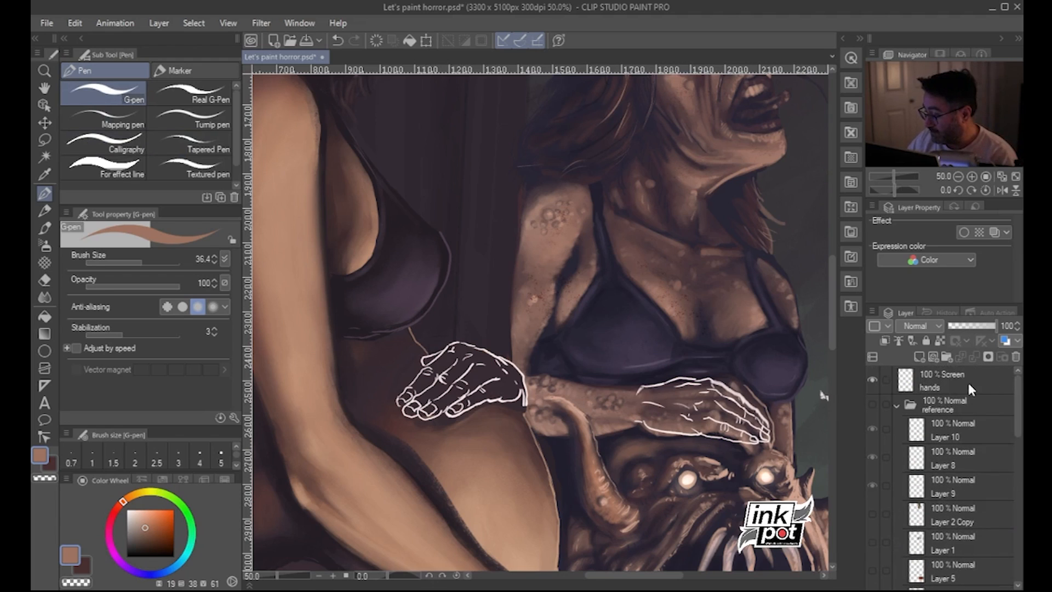
pyautogui.click(976, 378)
pyautogui.moveTo(991, 331); pyautogui.dragTo(950, 326)
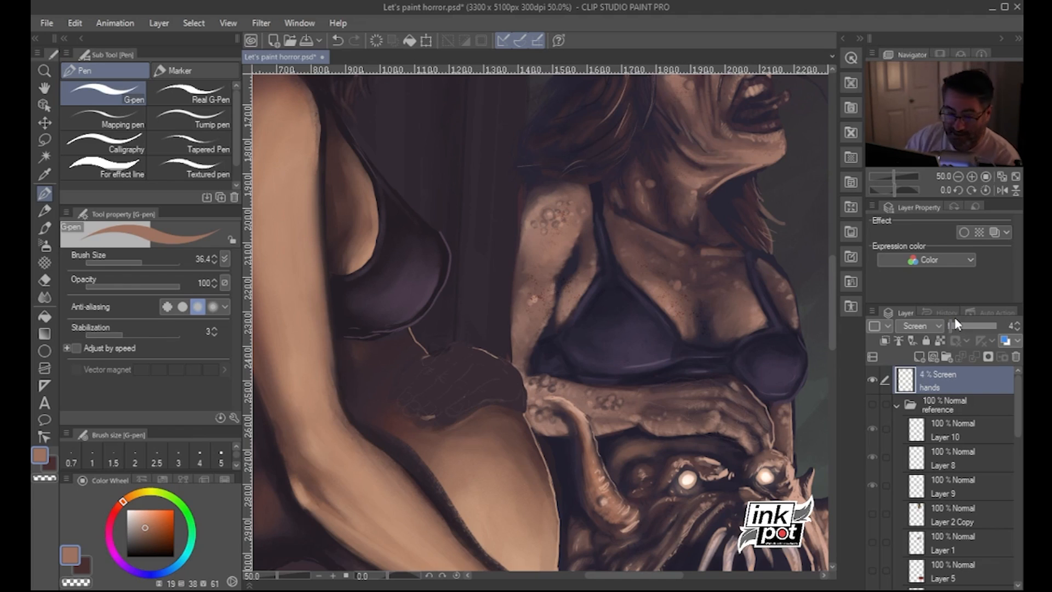
pyautogui.click(45, 227)
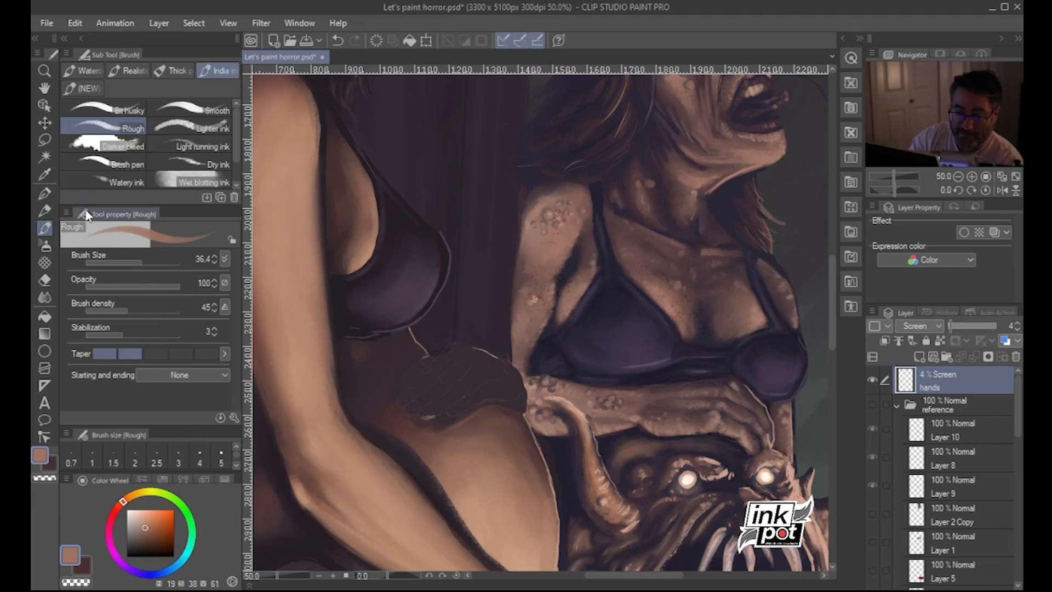
pyautogui.click(45, 193)
pyautogui.press('c')
pyautogui.moveTo(435, 412); pyautogui.dragTo(429, 415)
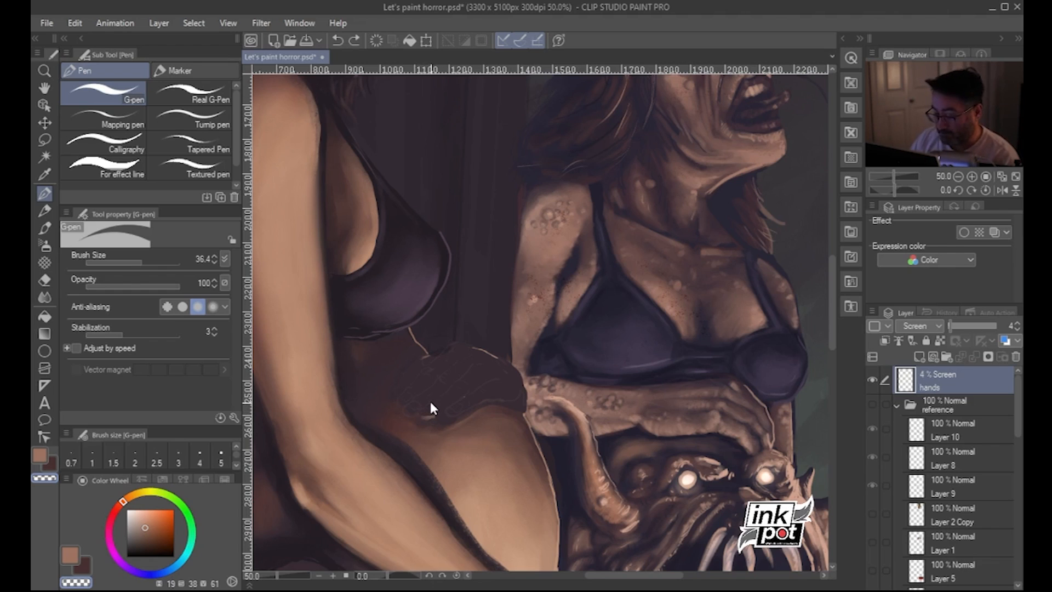
# Collapse the reference folder and make pregnant lady 2 copy the active layer
pyautogui.moveTo(1017, 424)
pyautogui.mouseDown()
pyautogui.moveTo(1022, 466)
pyautogui.moveTo(1022, 424)
pyautogui.mouseUp()
pyautogui.click(897, 405)
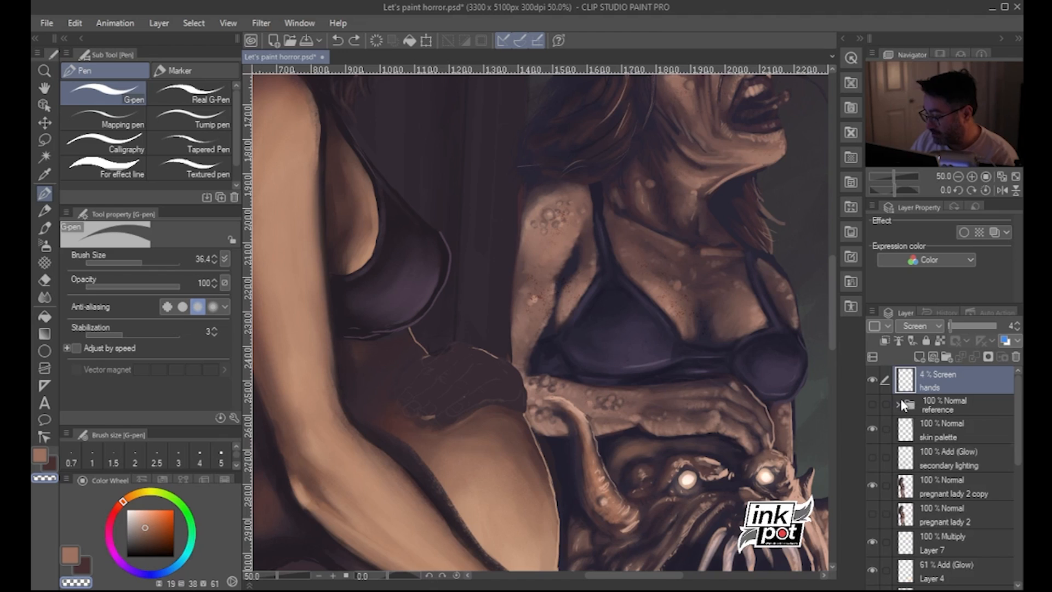
pyautogui.scroll(-3, 1016, 434)
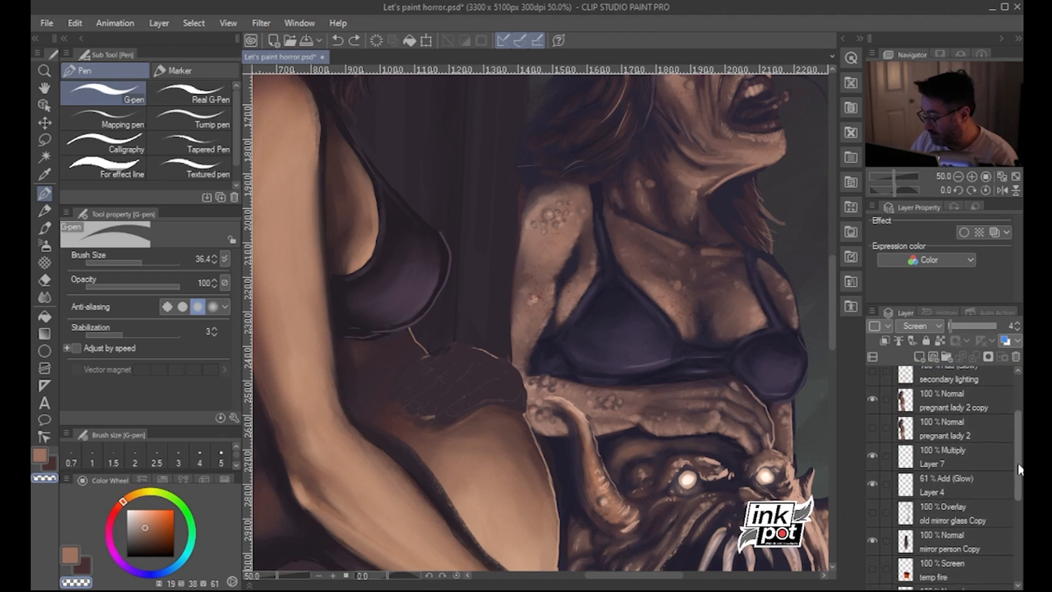
pyautogui.click(949, 405)
# Paint out the leftover light patches along the hand's fingertips with dark purple sampled from the covered hand area
pyautogui.moveTo(433, 406); pyautogui.dragTo(438, 411)
pyautogui.hotkey('ctrl', 'z')
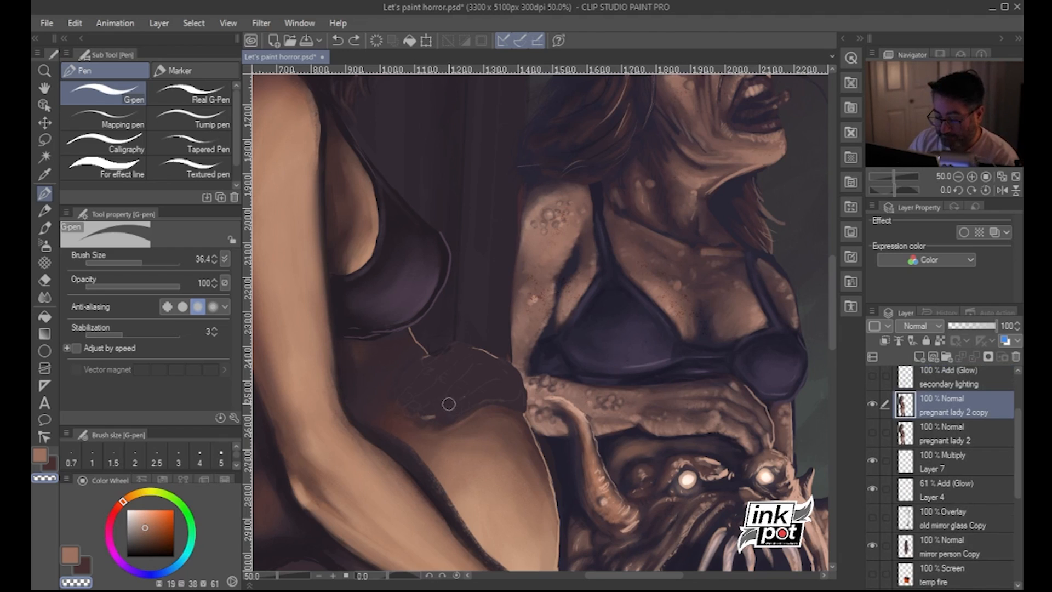
pyautogui.keyDown('alt'); pyautogui.click(449, 400); pyautogui.keyUp('alt')
pyautogui.moveTo(422, 415)
pyautogui.mouseDown()
pyautogui.moveTo(459, 401)
pyautogui.moveTo(437, 406)
pyautogui.moveTo(429, 395)
pyautogui.moveTo(463, 382)
pyautogui.moveTo(373, 301)
pyautogui.moveTo(412, 410)
pyautogui.mouseUp()
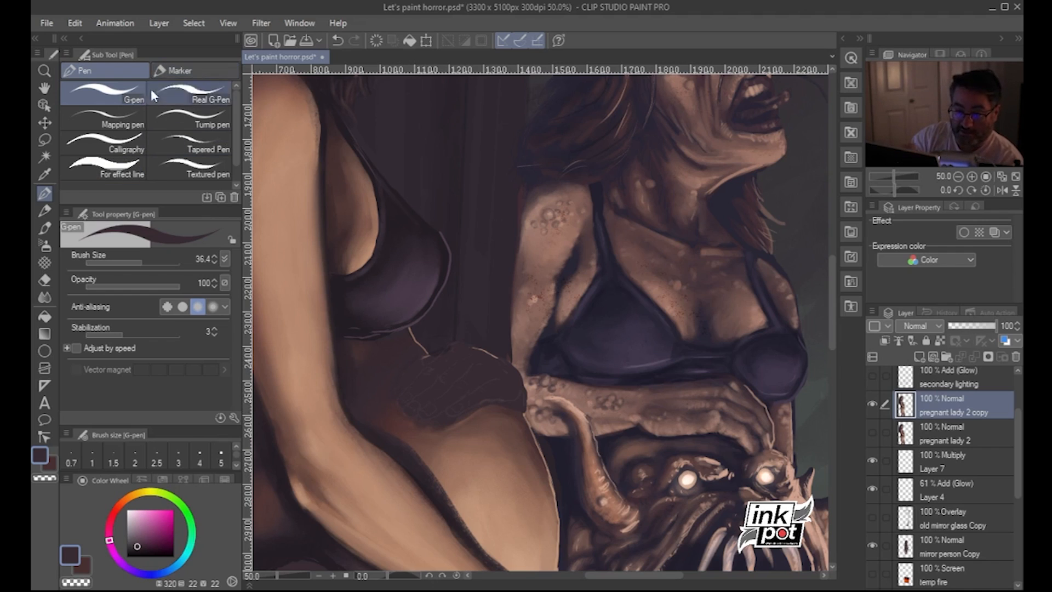
# Switch to the Oil 3 brush, set its size to 17.6, and sample the dark shadow colour from the woman's torso
pyautogui.click(44, 226)
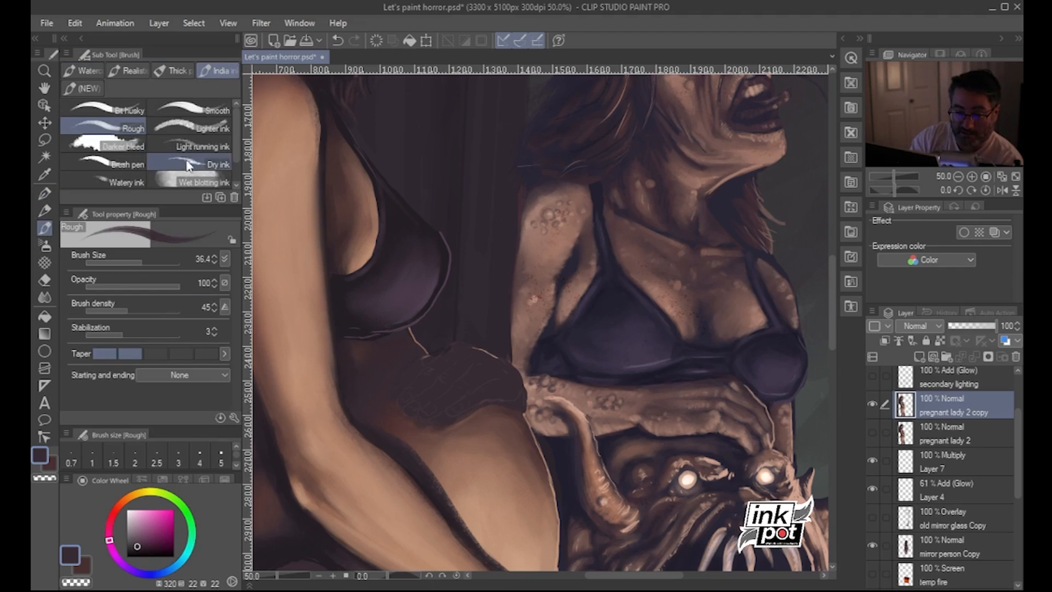
pyautogui.click(97, 83)
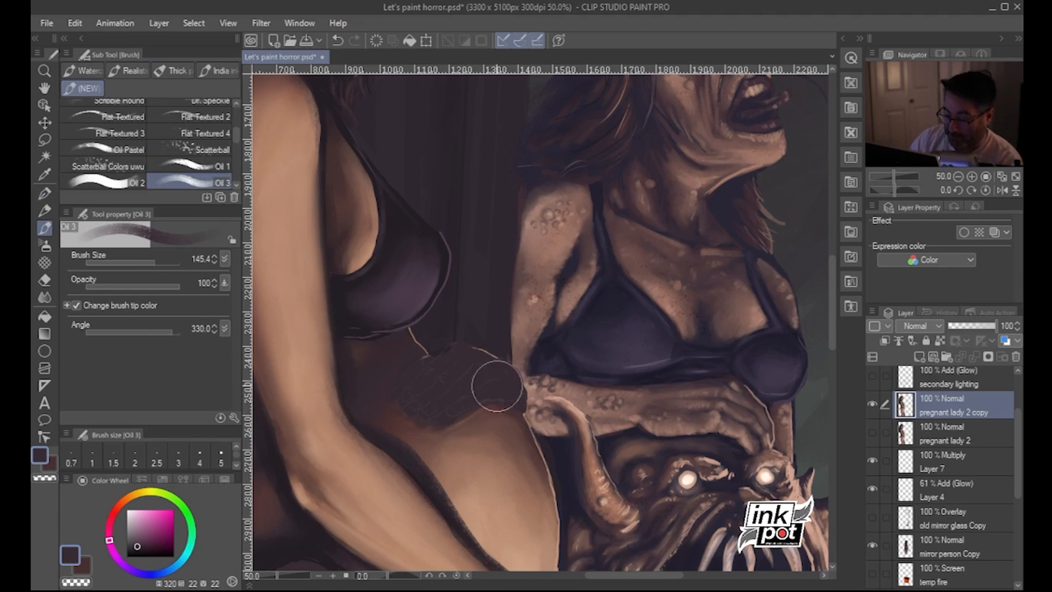
pyautogui.click(135, 262)
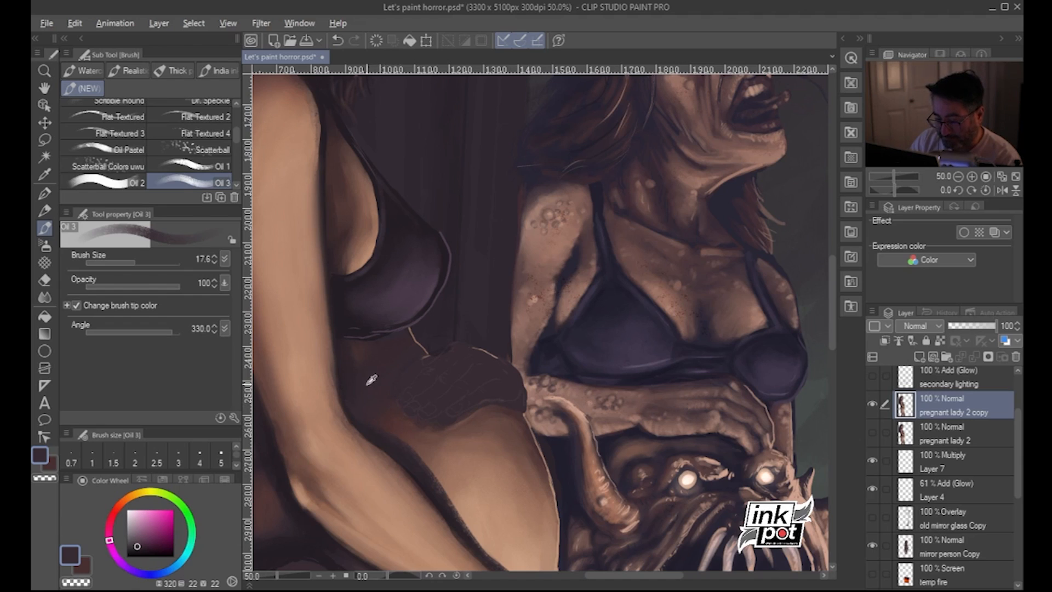
pyautogui.keyDown('alt'); pyautogui.click(374, 380); pyautogui.keyUp('alt')
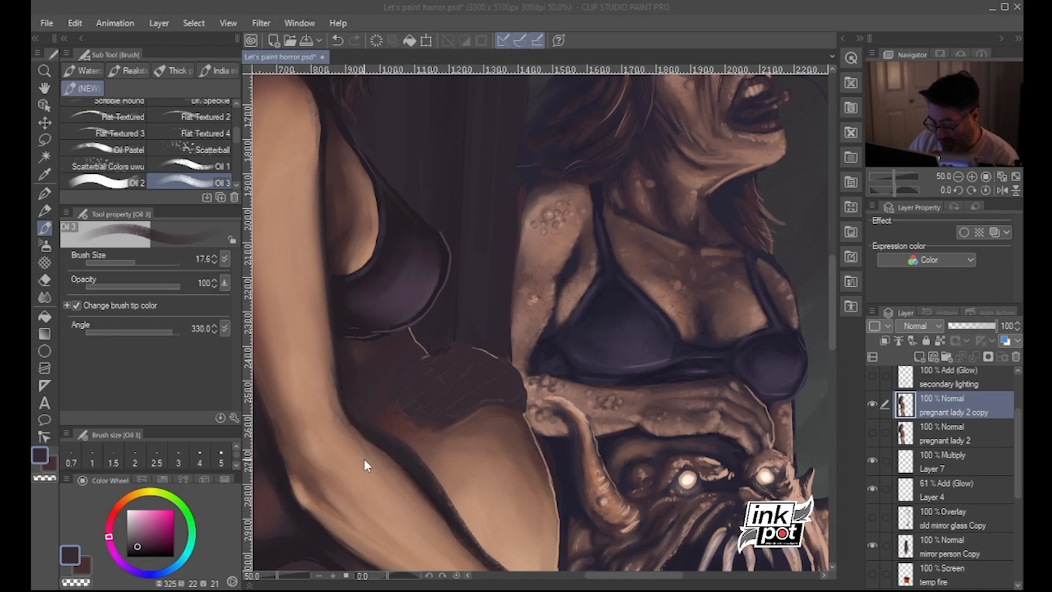
pyautogui.doubleClick(645, 10)
pyautogui.click(946, 7)
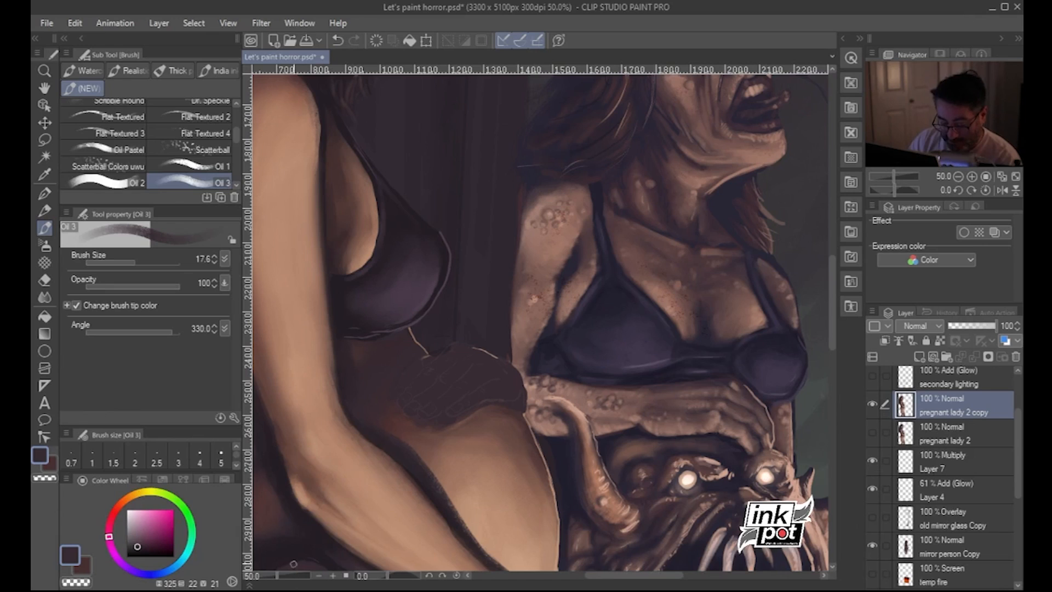
# Sample the light skin tone from the woman's forearm and paint a highlight along the lowest finger on the belly
pyautogui.keyDown('alt'); pyautogui.click(278, 505); pyautogui.keyUp('alt')
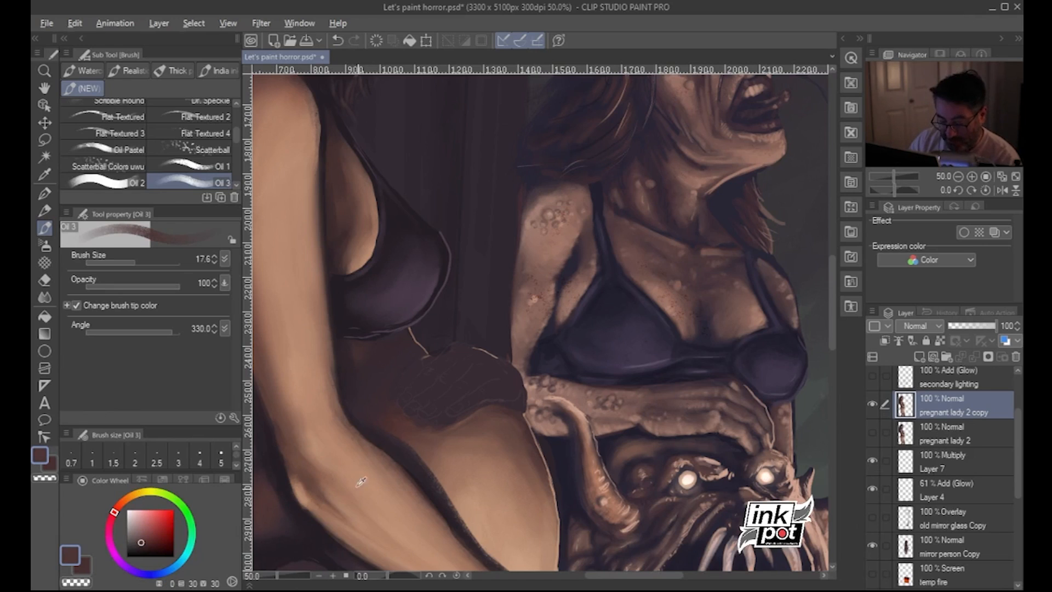
pyautogui.keyDown('alt'); pyautogui.click(309, 488); pyautogui.keyUp('alt')
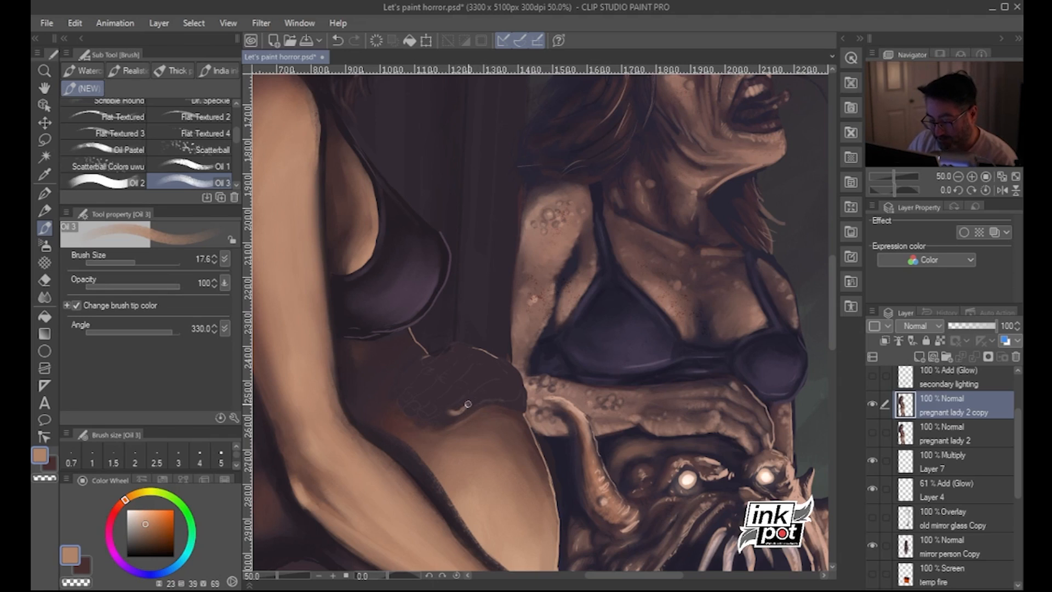
pyautogui.moveTo(468, 405)
pyautogui.mouseDown()
pyautogui.moveTo(481, 398)
pyautogui.moveTo(462, 409)
pyautogui.mouseUp()
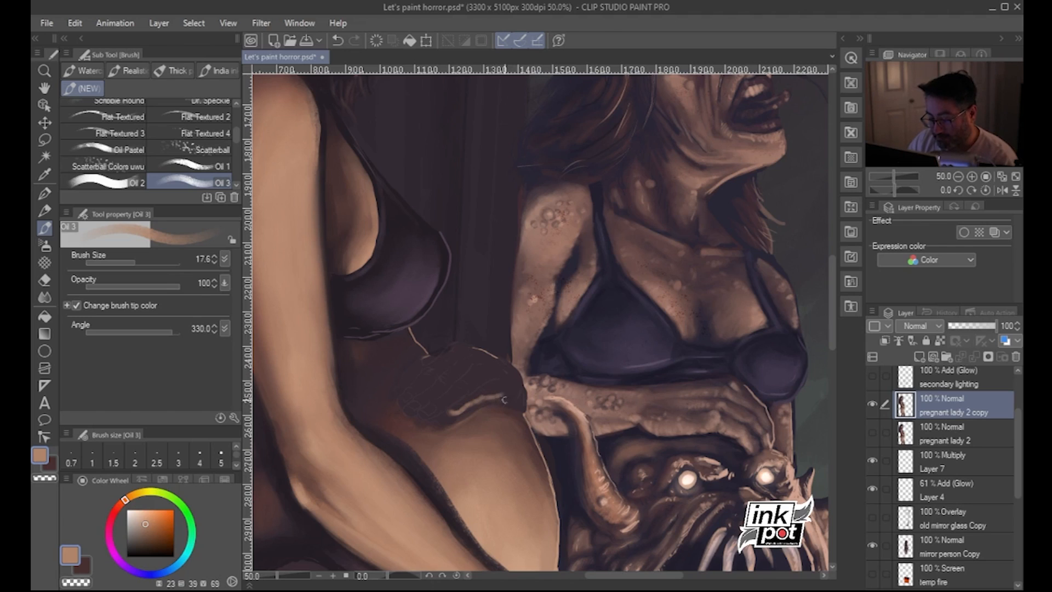
pyautogui.moveTo(500, 395)
pyautogui.mouseDown()
pyautogui.moveTo(519, 392)
pyautogui.moveTo(508, 391)
pyautogui.mouseUp()
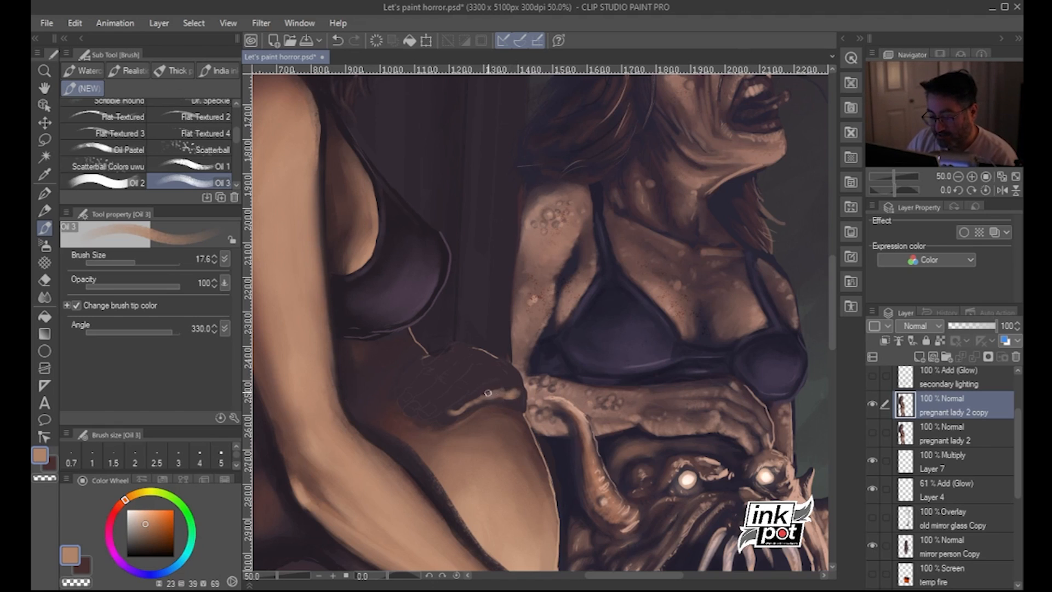
# Shade the lowest finger with sampled browns and start the next finger above it with Oil 3 at size 8.5
pyautogui.keyDown('alt'); pyautogui.click(414, 424); pyautogui.keyUp('alt')
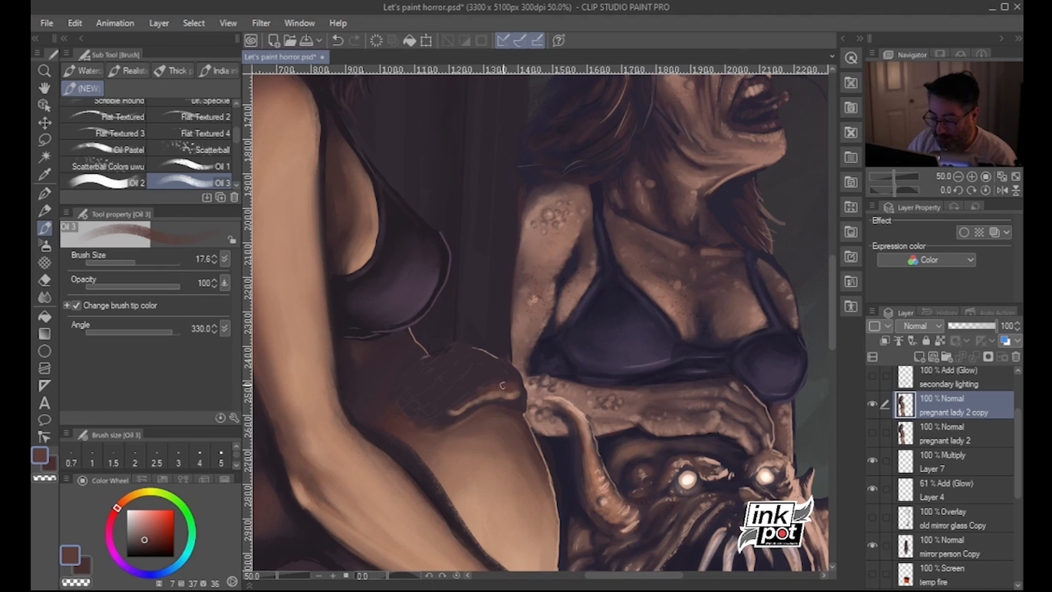
pyautogui.keyDown('alt'); pyautogui.click(515, 391); pyautogui.keyUp('alt')
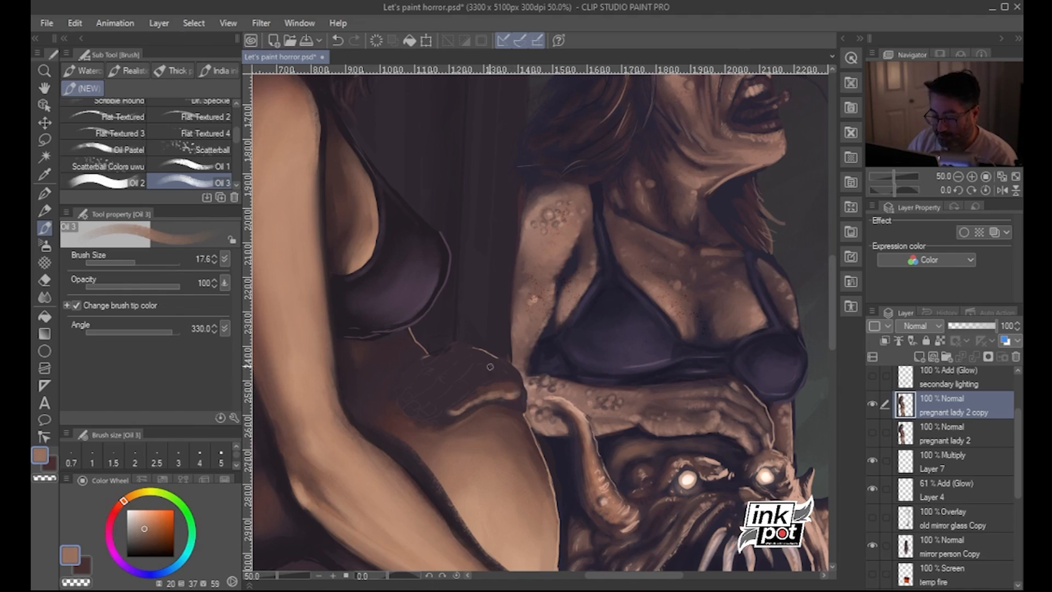
pyautogui.click(127, 263)
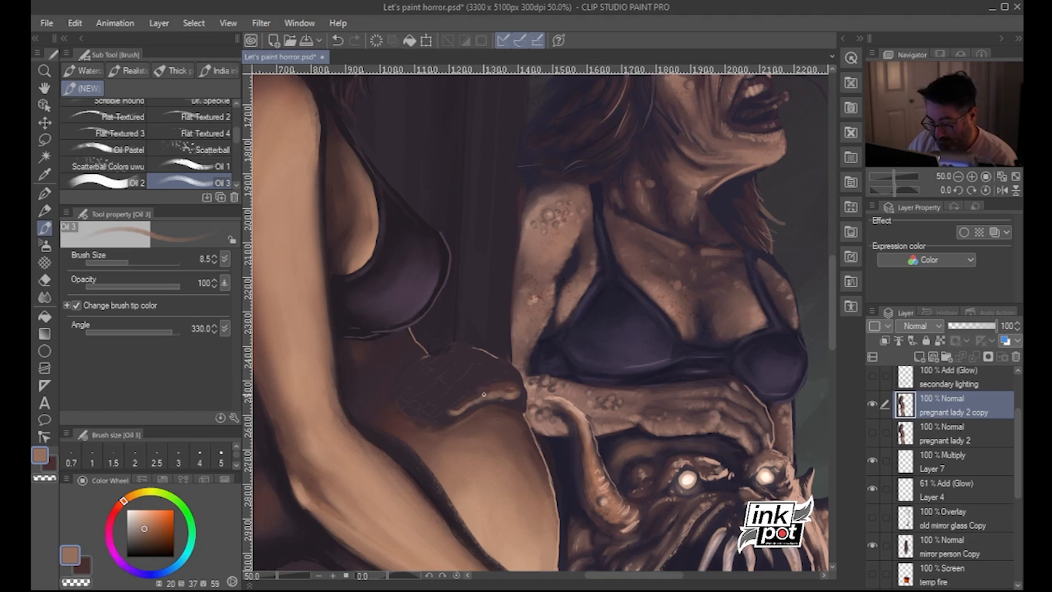
pyautogui.keyDown('alt'); pyautogui.click(466, 404); pyautogui.keyUp('alt')
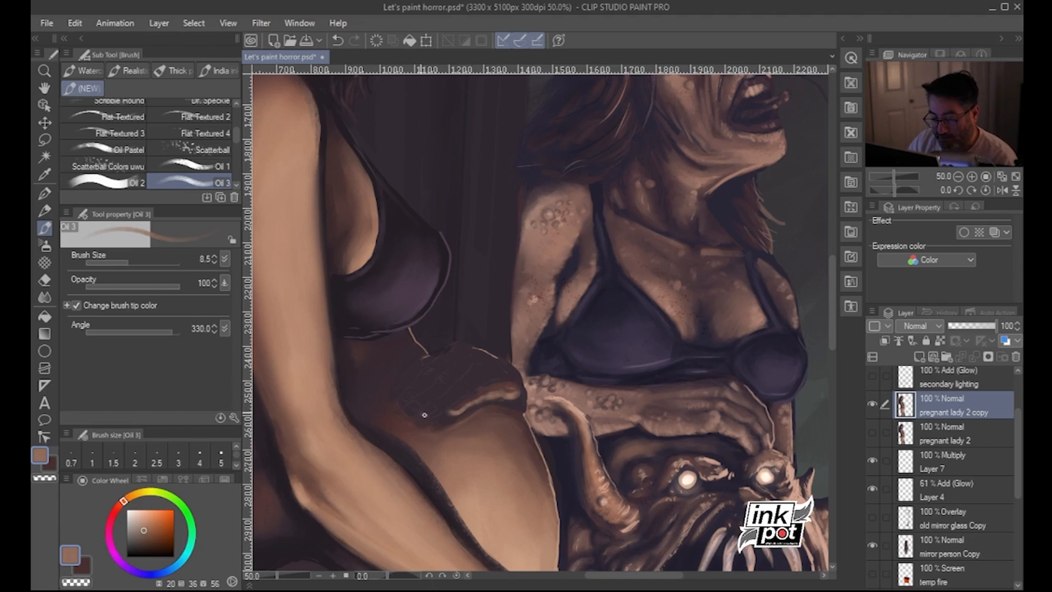
pyautogui.moveTo(426, 419); pyautogui.dragTo(437, 413)
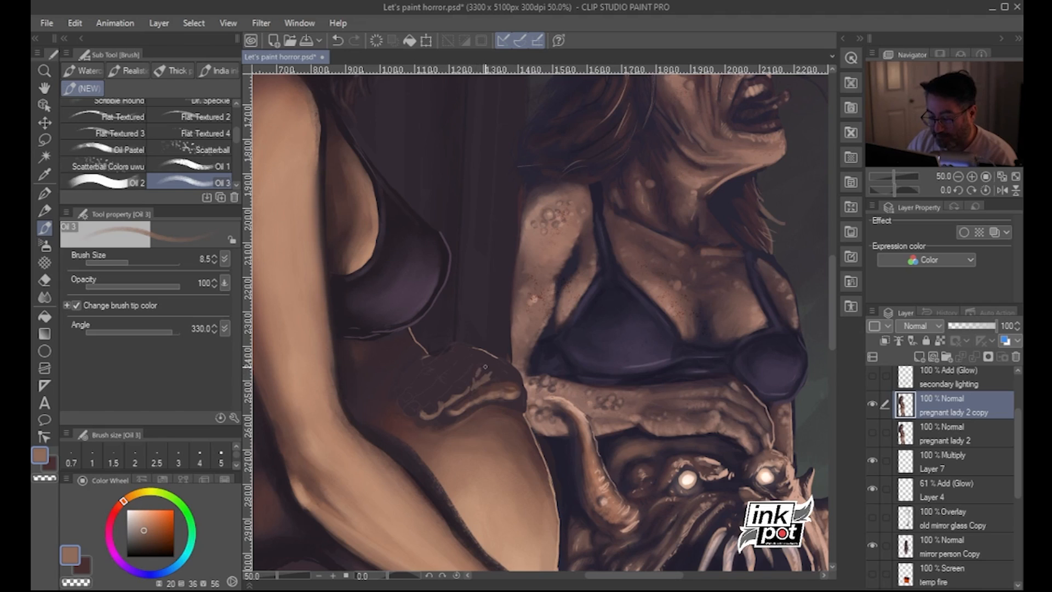
# Define the upper fingers and the gaps between them with dark and mid browns sampled from the hand
pyautogui.keyDown('alt'); pyautogui.click(496, 381); pyautogui.keyUp('alt')
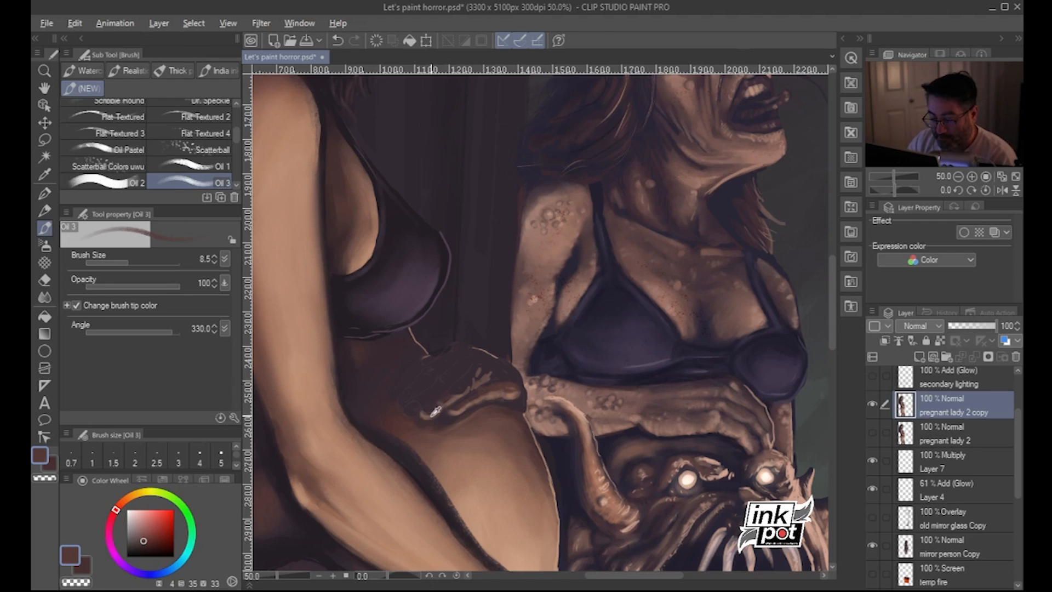
pyautogui.keyDown('alt'); pyautogui.click(430, 411); pyautogui.keyUp('alt')
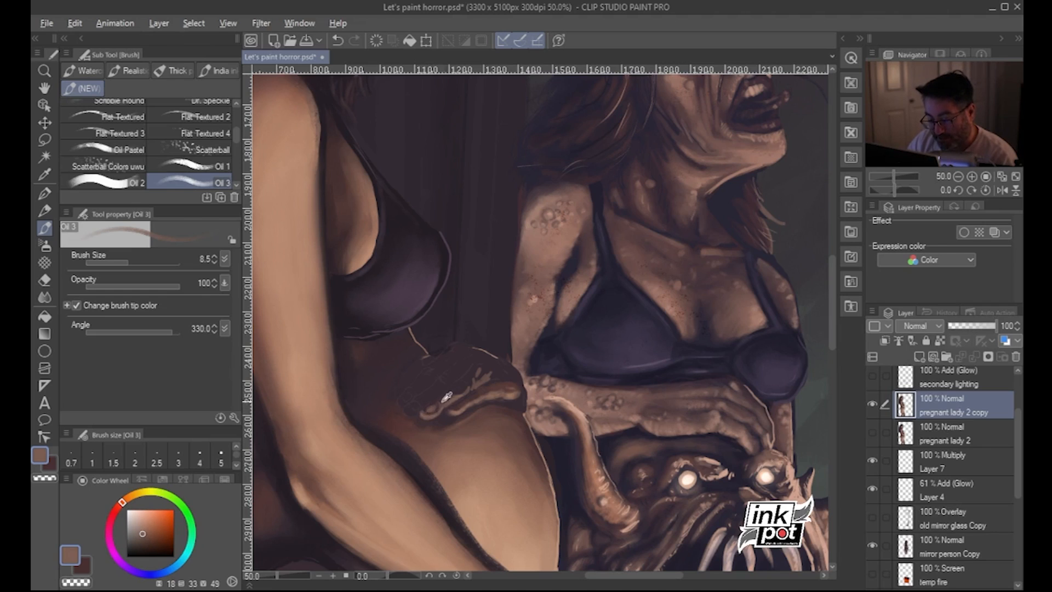
pyautogui.keyDown('alt'); pyautogui.click(448, 399); pyautogui.keyUp('alt')
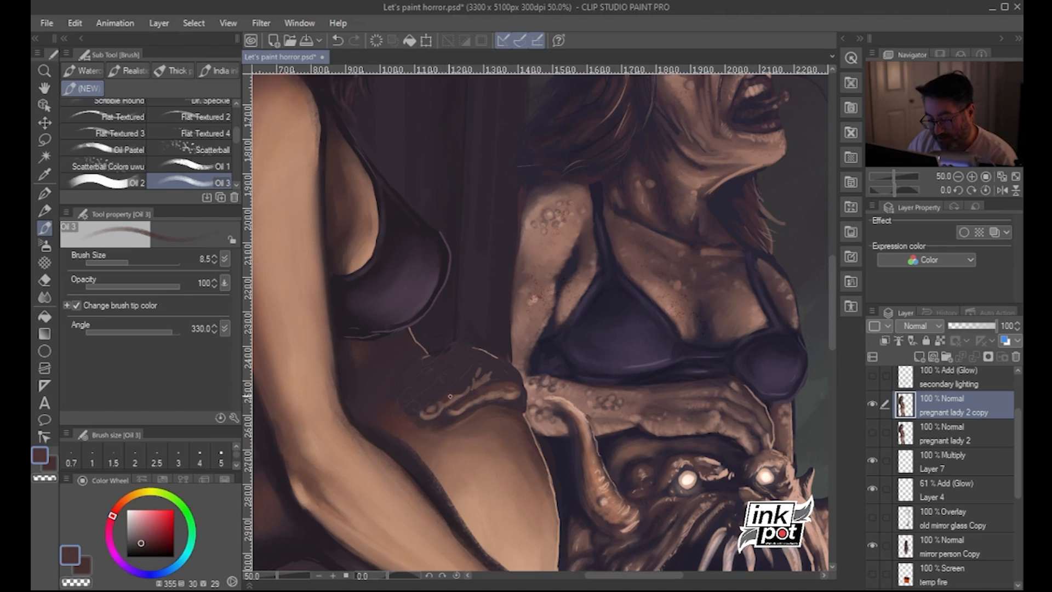
pyautogui.keyDown('alt'); pyautogui.click(458, 393); pyautogui.keyUp('alt')
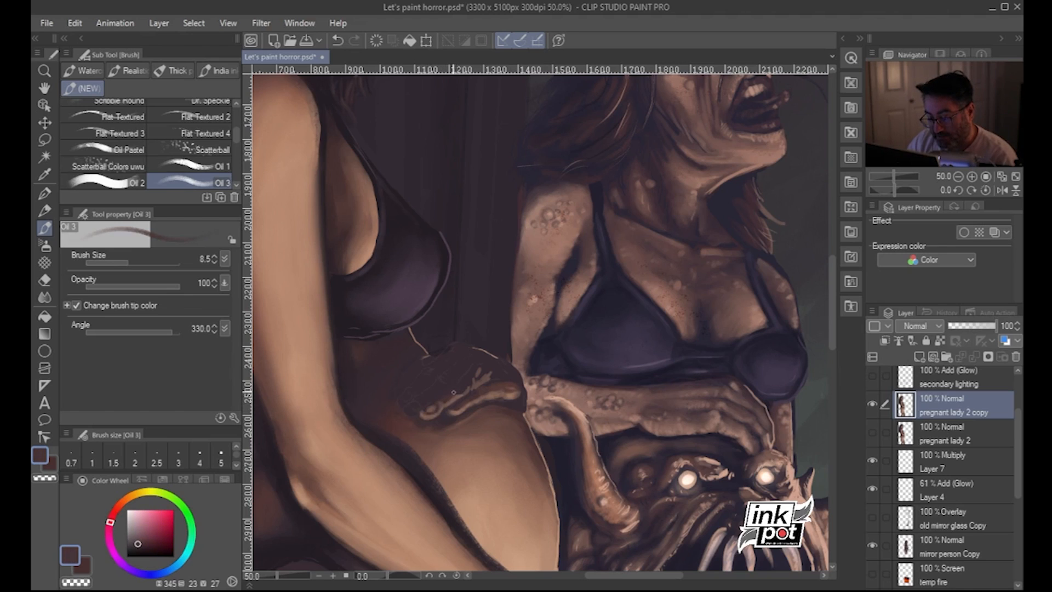
pyautogui.keyDown('alt'); pyautogui.click(455, 390); pyautogui.keyUp('alt')
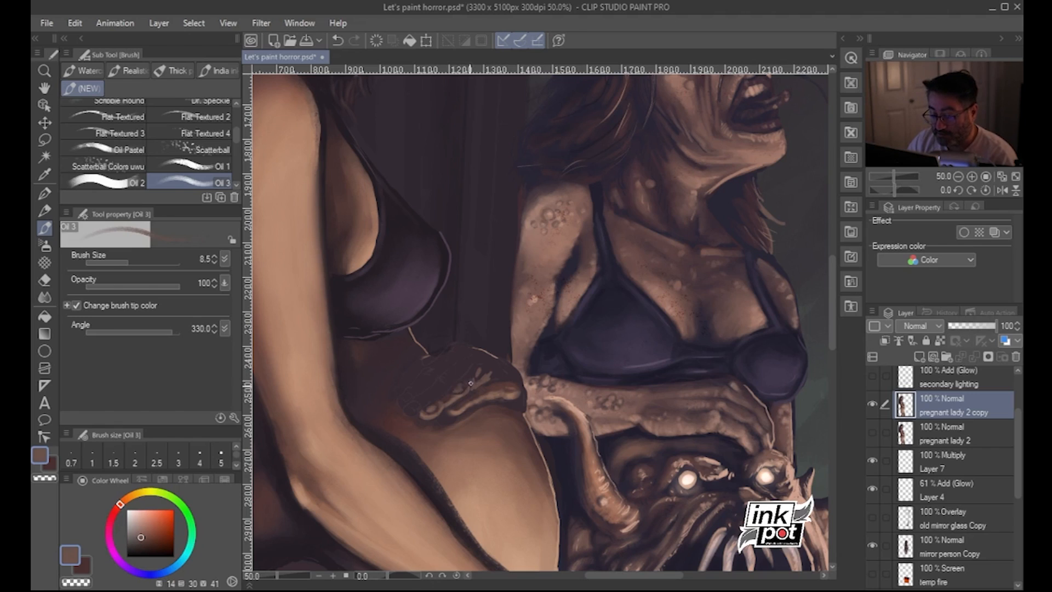
pyautogui.keyDown('alt'); pyautogui.click(470, 385); pyautogui.keyUp('alt')
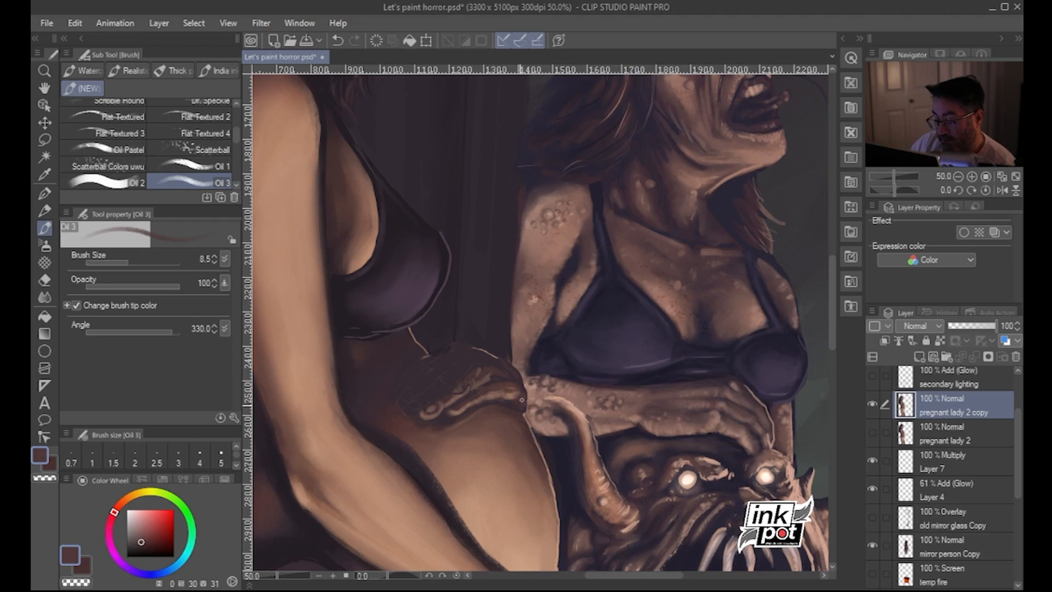
# Trim the hand's outer edge with the Hard eraser at size 21.9, and retouch it with Oil 3 in sampled dark brown
pyautogui.click(47, 279)
pyautogui.click(137, 255)
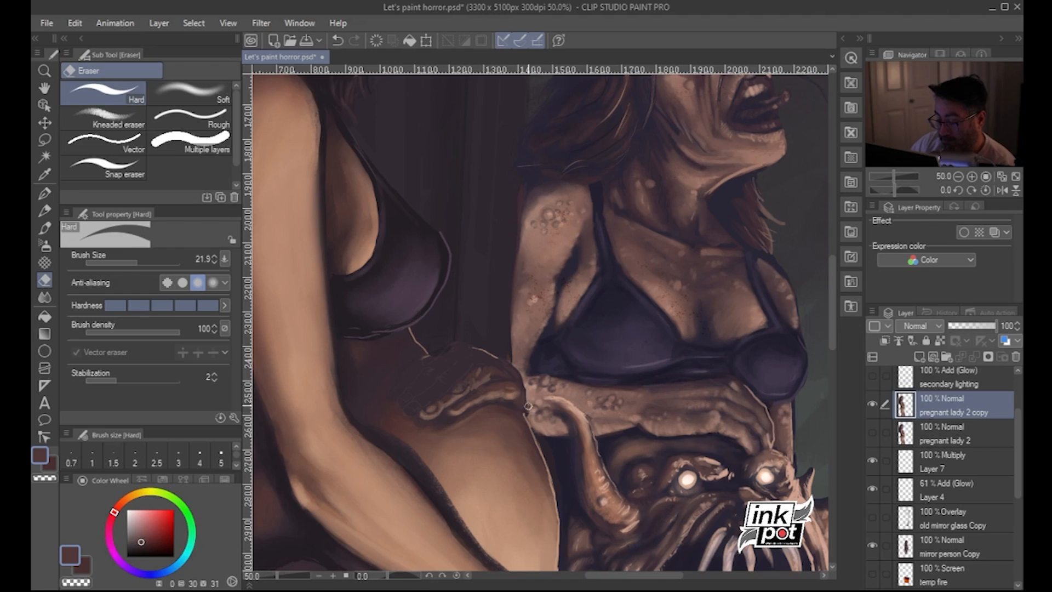
pyautogui.moveTo(527, 386); pyautogui.dragTo(527, 415)
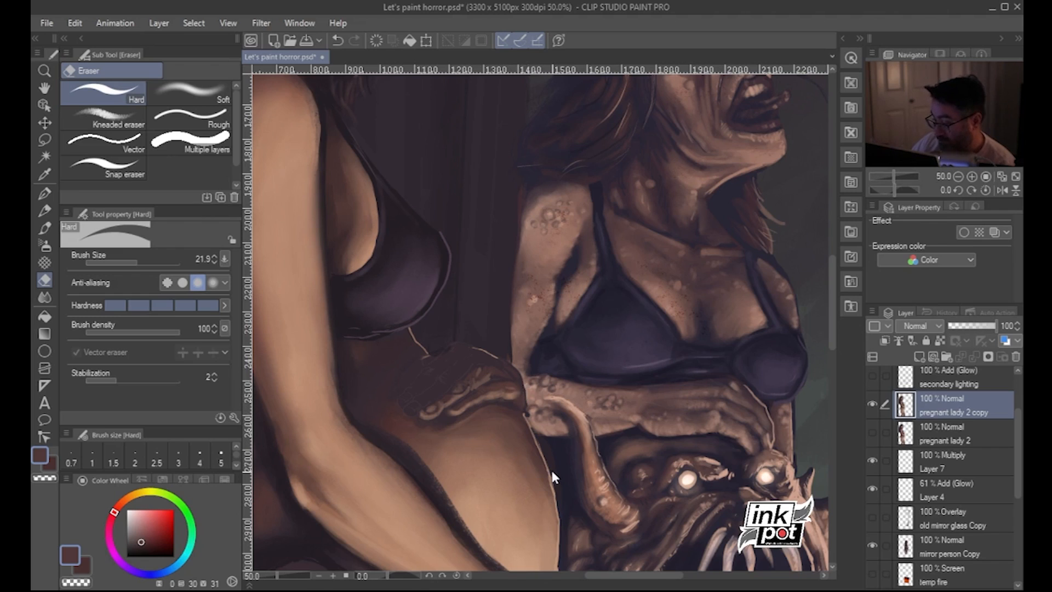
pyautogui.hotkey('ctrl', 'z')
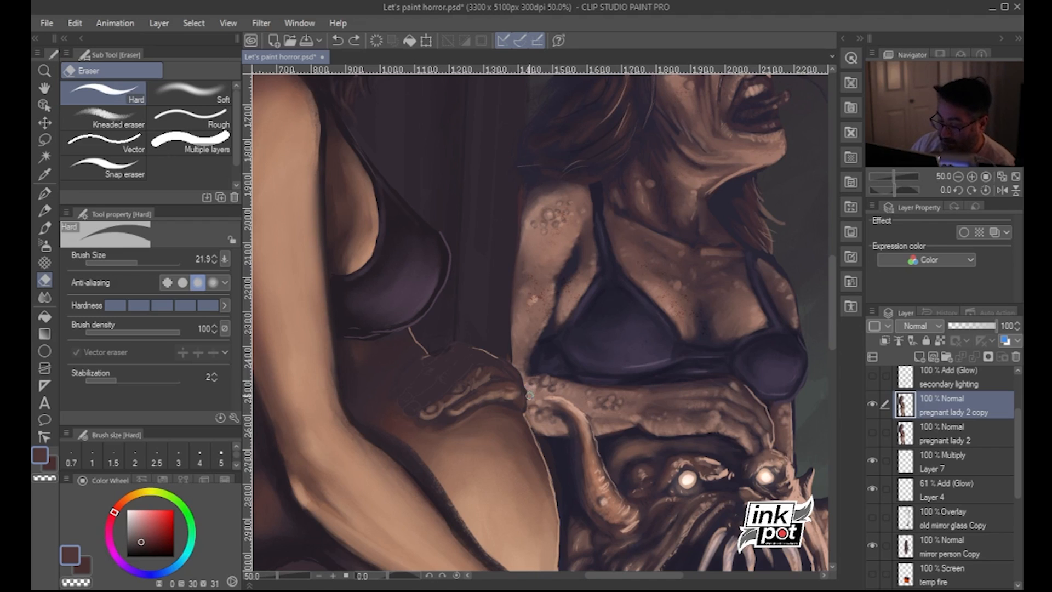
pyautogui.moveTo(531, 399); pyautogui.dragTo(531, 390)
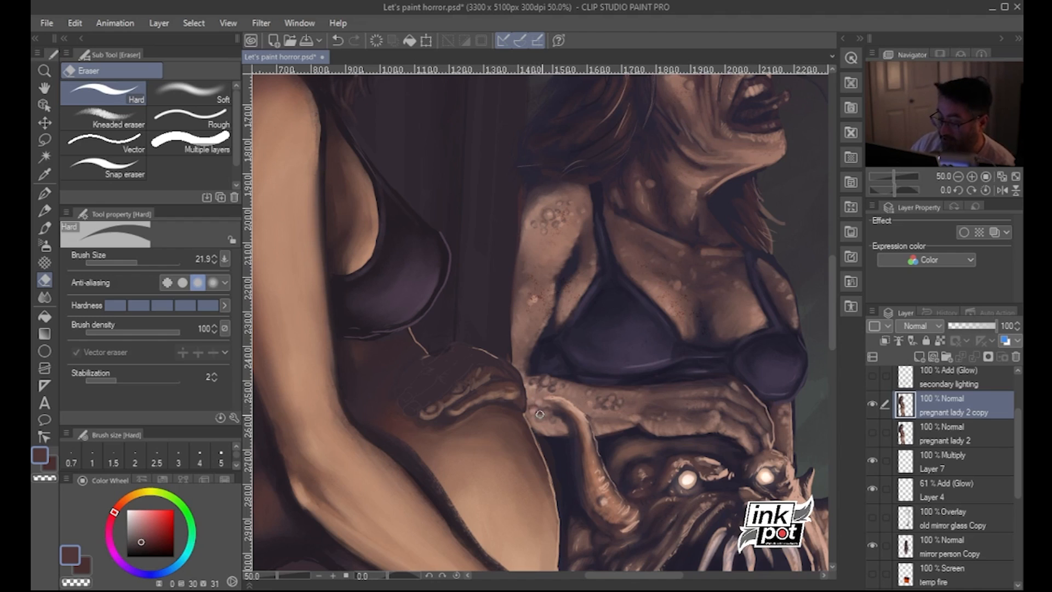
pyautogui.press('b')
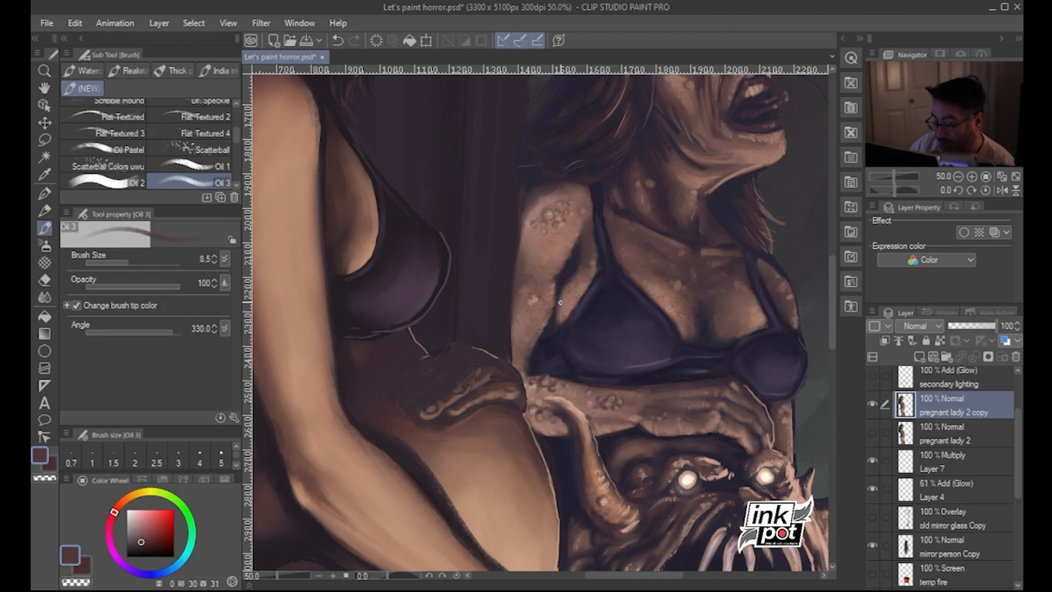
pyautogui.keyDown('alt'); pyautogui.click(521, 396); pyautogui.keyUp('alt')
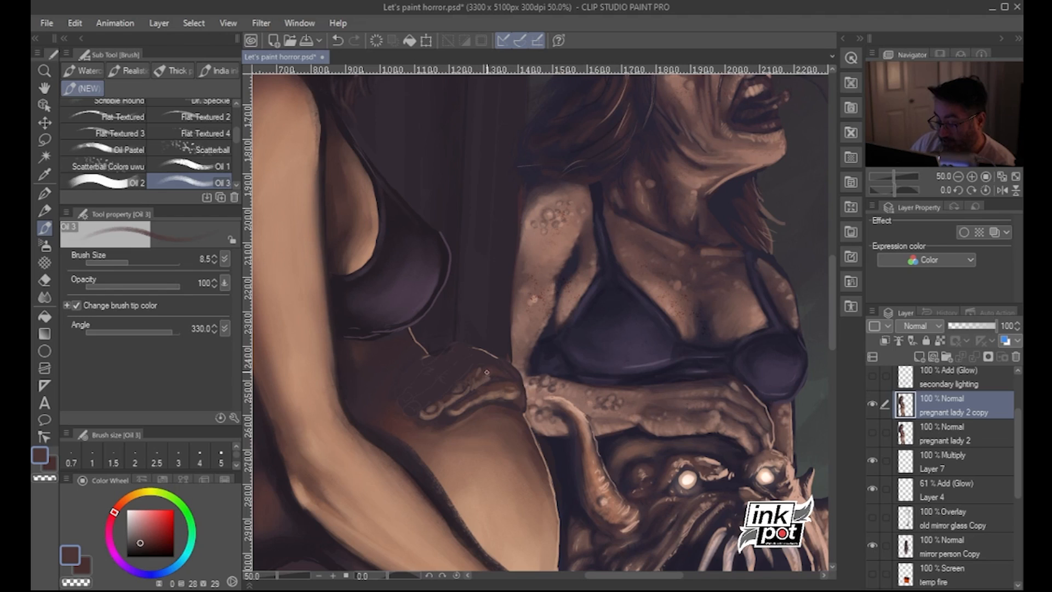
# Smooth the painted fingers with the Gouache blender at size 15.2, and make the hands line art layer visible
pyautogui.click(177, 70)
pyautogui.click(133, 262)
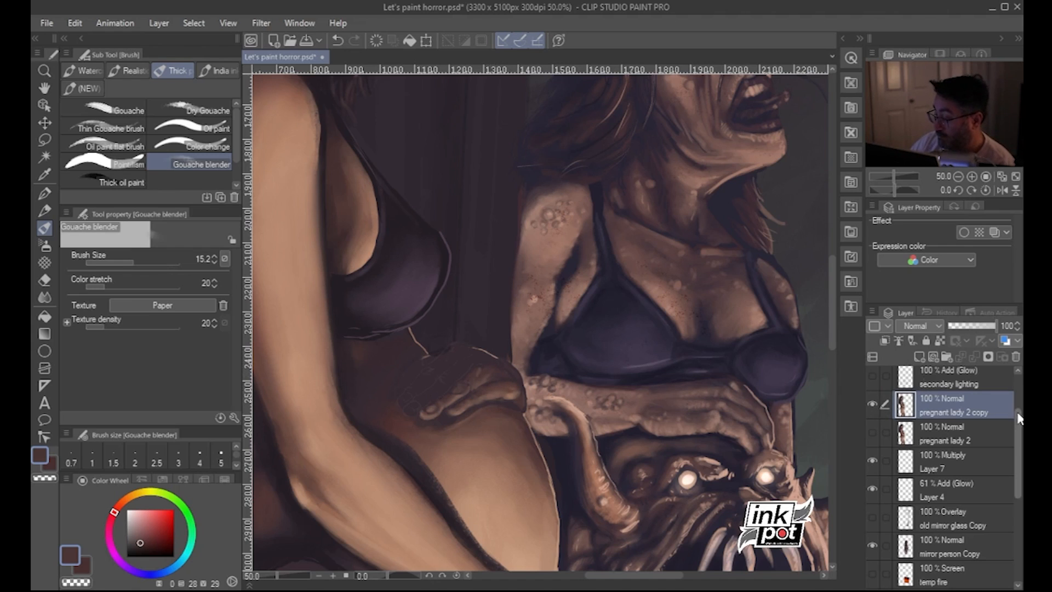
pyautogui.scroll(3, 904, 385)
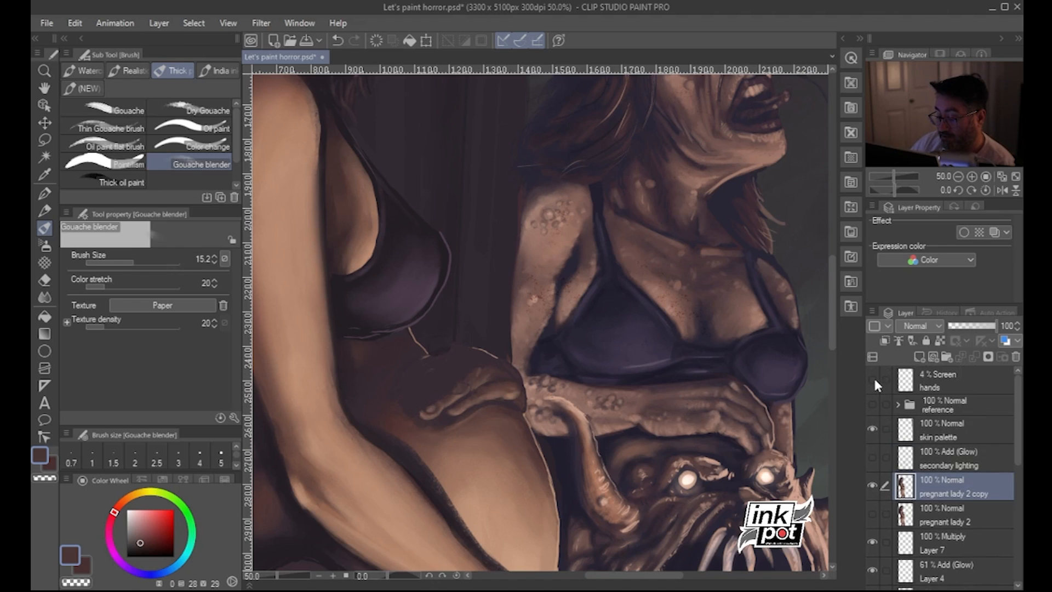
pyautogui.click(873, 379)
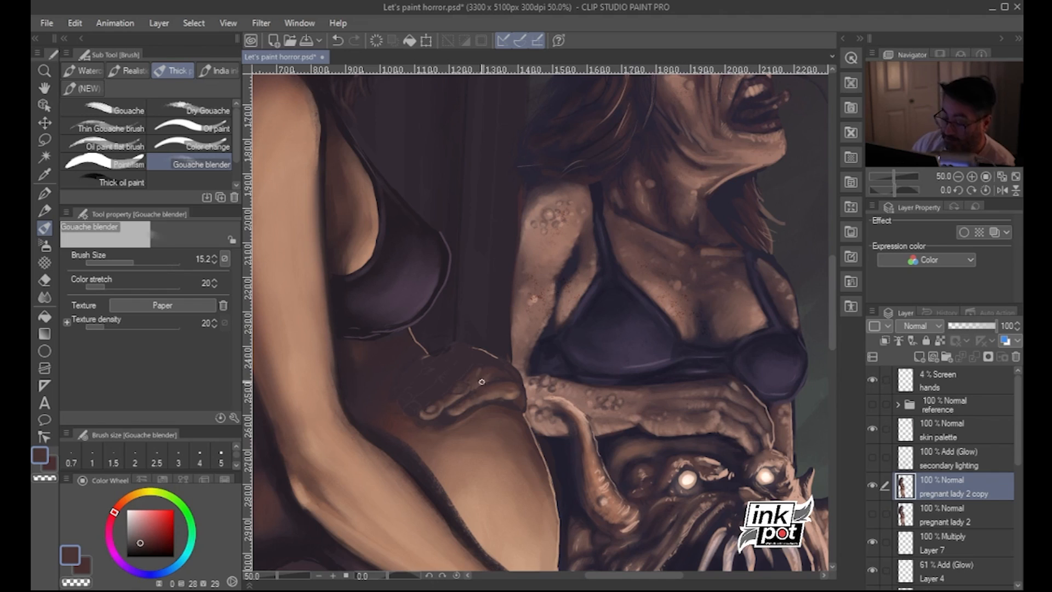
# Brighten the highlights on the fingers with Oil 3 in a light skin tone sampled from the forearm
pyautogui.click(219, 72)
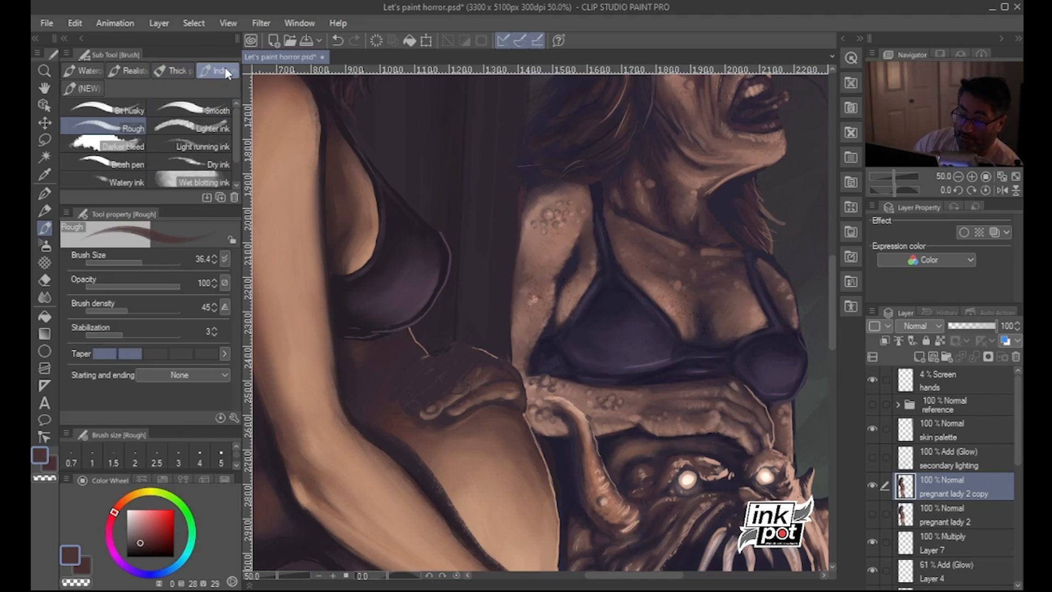
pyautogui.keyDown('alt'); pyautogui.click(308, 459); pyautogui.keyUp('alt')
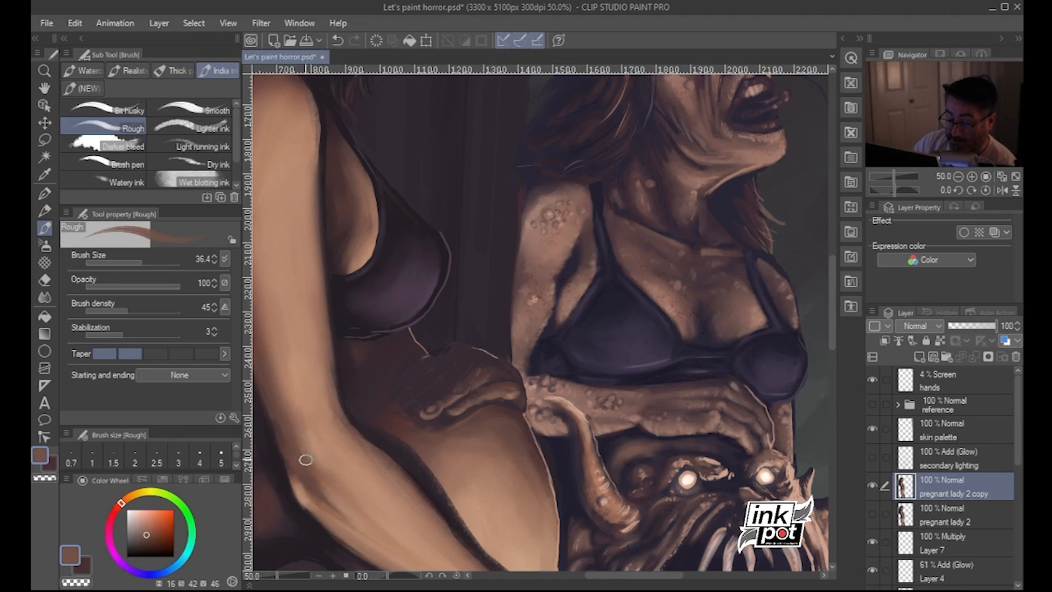
pyautogui.keyDown('alt'); pyautogui.click(320, 452); pyautogui.keyUp('alt')
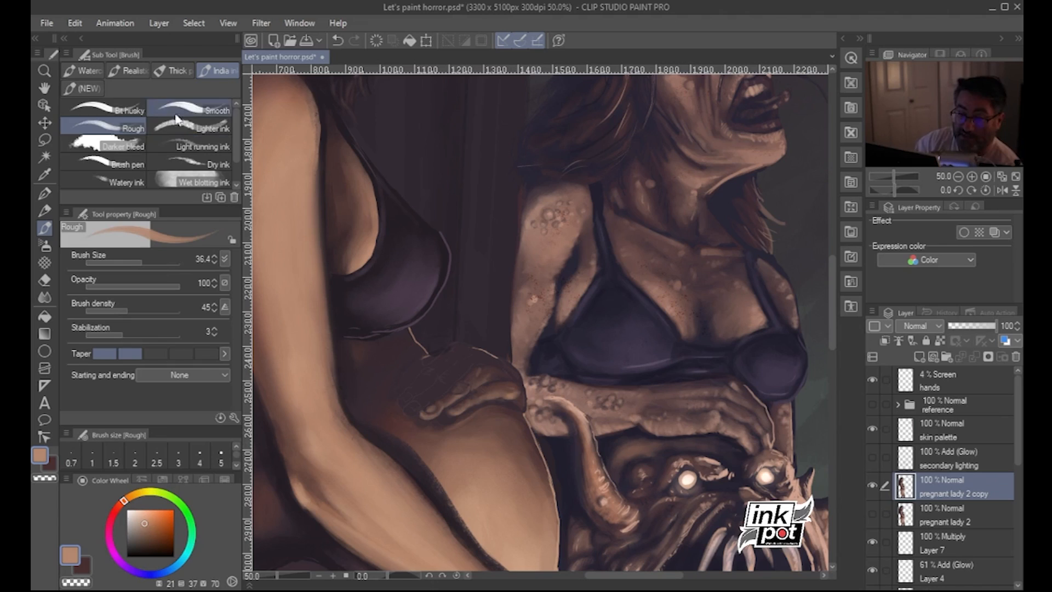
pyautogui.click(95, 89)
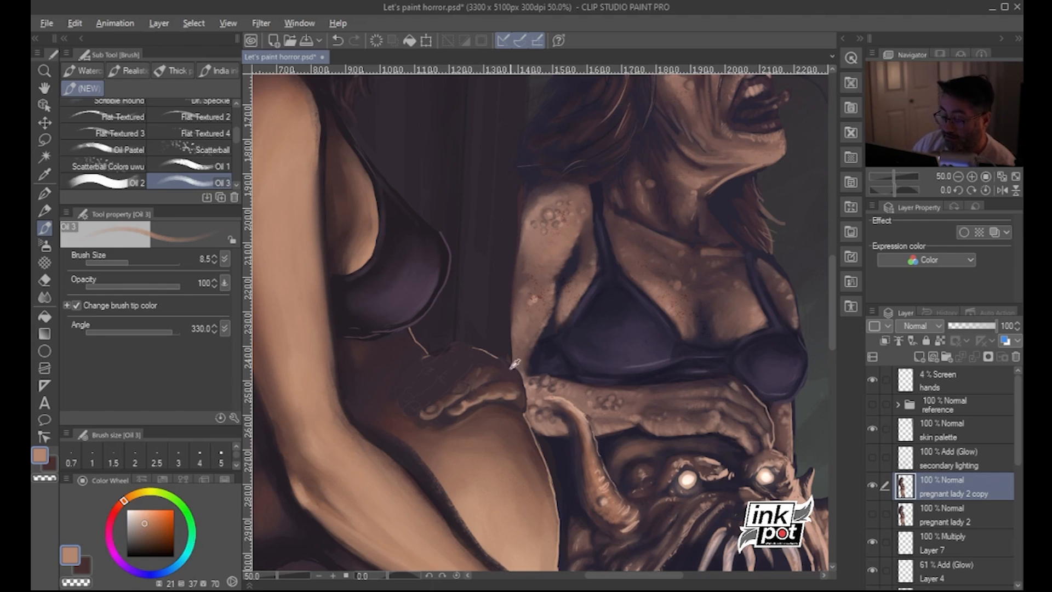
# Set the Oil 3 brush size to 12.2 and work a warm brown sampled from the forearm into the fingers' knuckle area
pyautogui.press('alt')
pyautogui.click(132, 262)
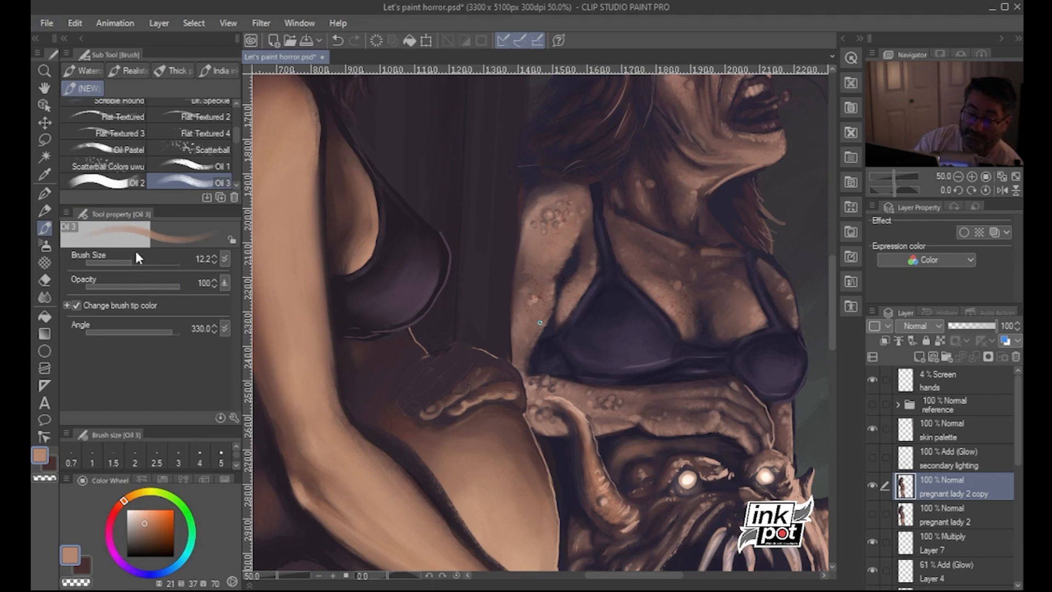
pyautogui.keyDown('alt'); pyautogui.click(335, 477); pyautogui.keyUp('alt')
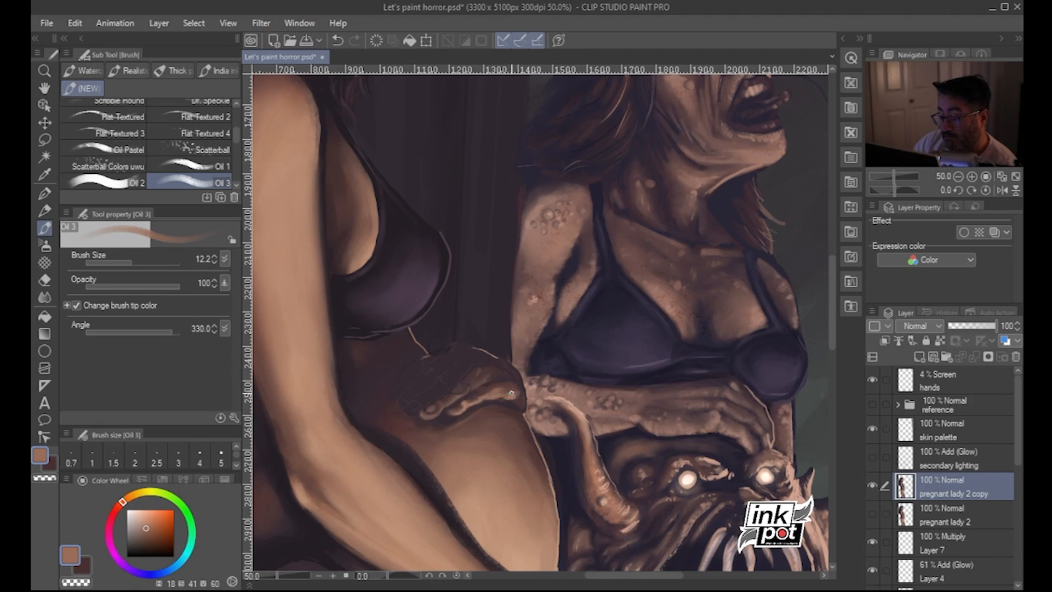
# Refine the fingers with Oil 3 in mid and dark browns sampled from the hand, and make the reference folder visible
pyautogui.keyDown('alt'); pyautogui.click(504, 391); pyautogui.keyUp('alt')
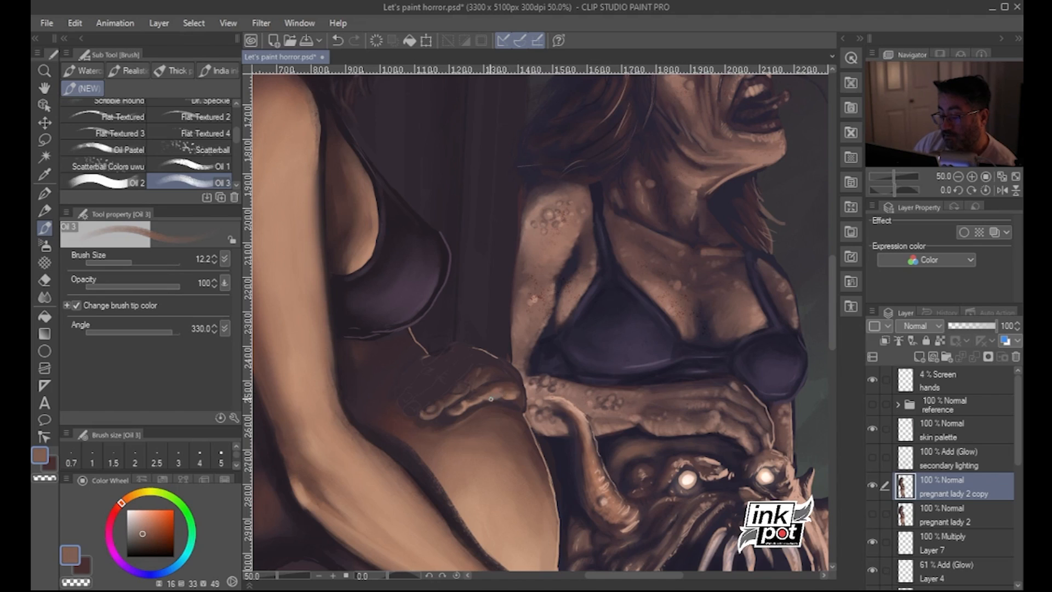
pyautogui.keyDown('alt'); pyautogui.click(503, 397); pyautogui.keyUp('alt')
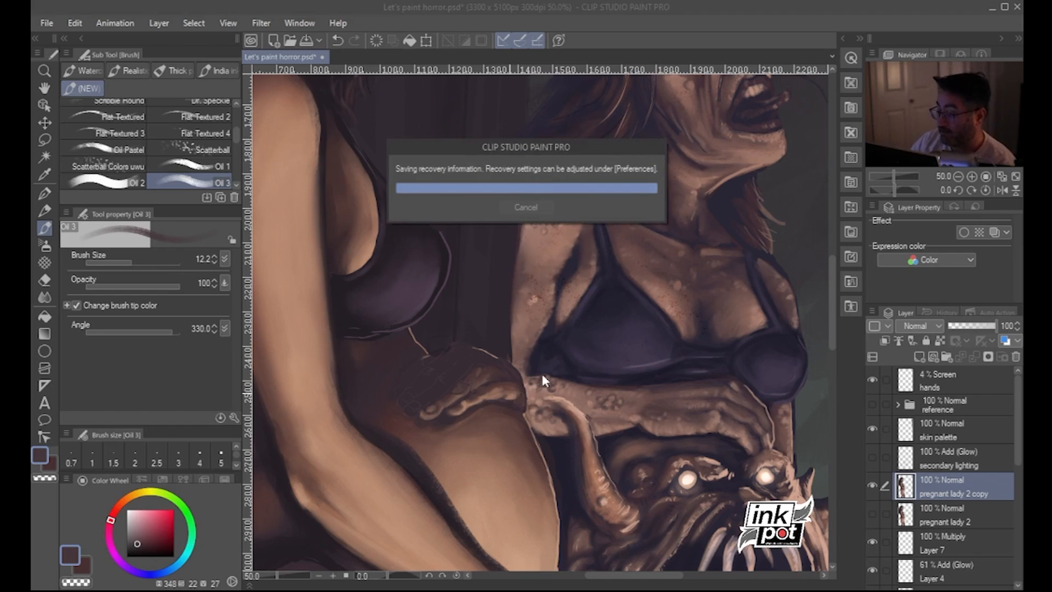
pyautogui.click(872, 404)
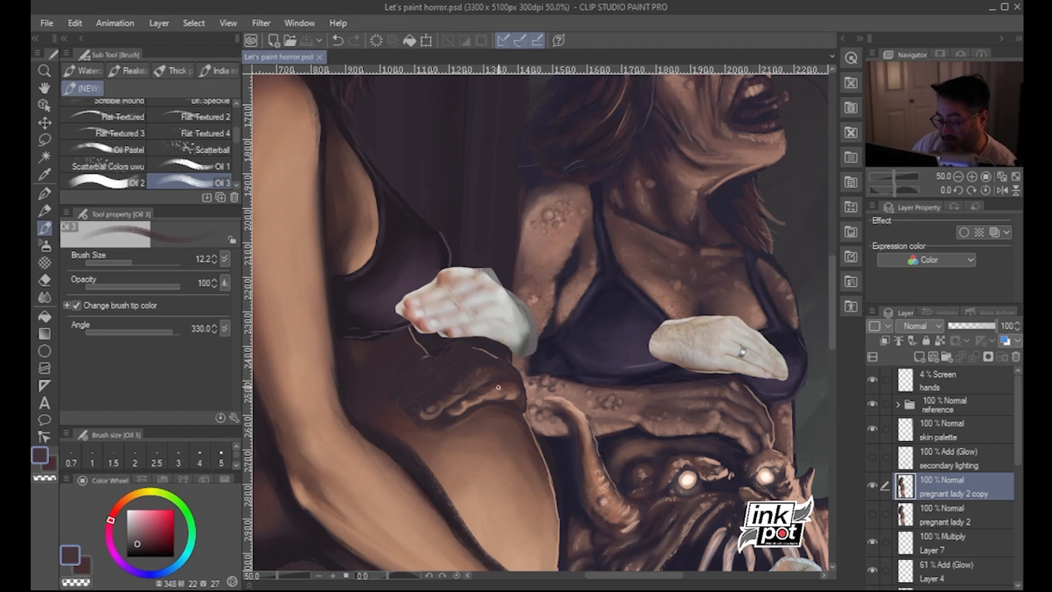
# Build up the pregnant woman's upper finger above the painted ones, using sampled warm brown with dark brown for the gaps
pyautogui.keyDown('alt'); pyautogui.click(485, 384); pyautogui.keyUp('alt')
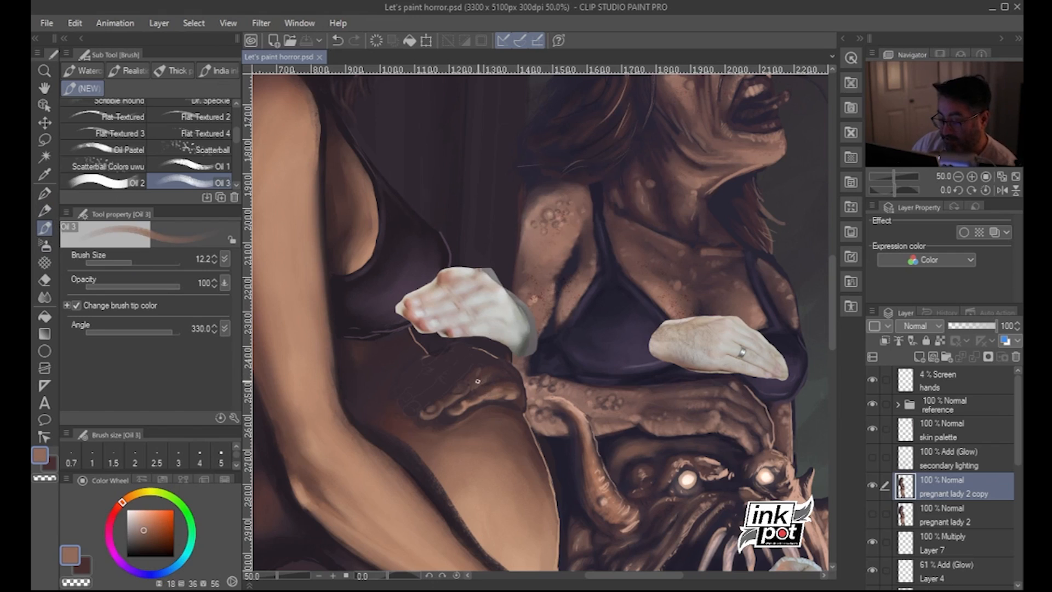
pyautogui.moveTo(477, 381); pyautogui.dragTo(480, 383)
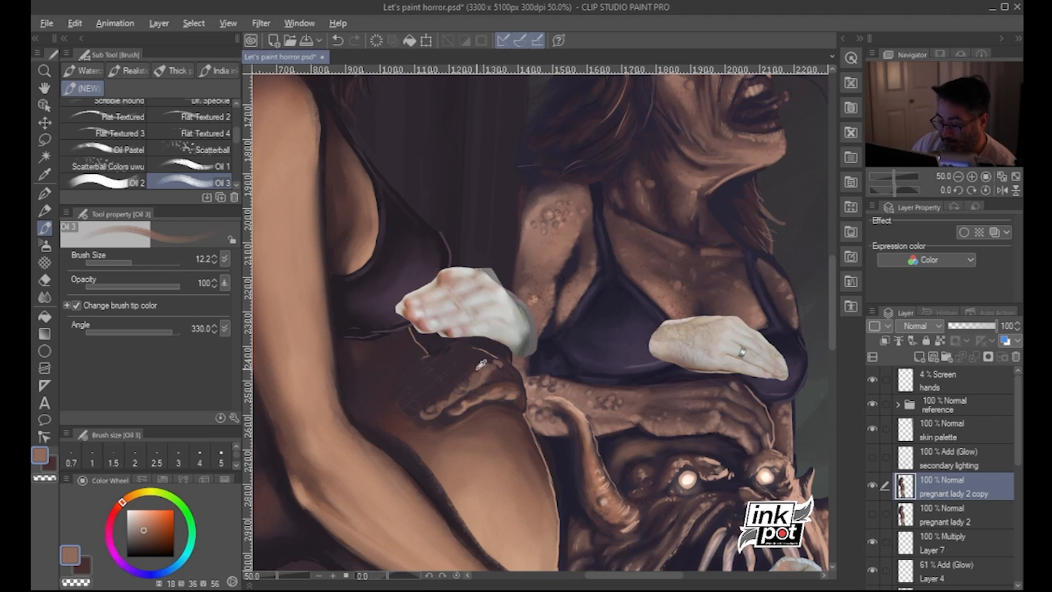
pyautogui.keyDown('alt'); pyautogui.click(475, 370); pyautogui.keyUp('alt')
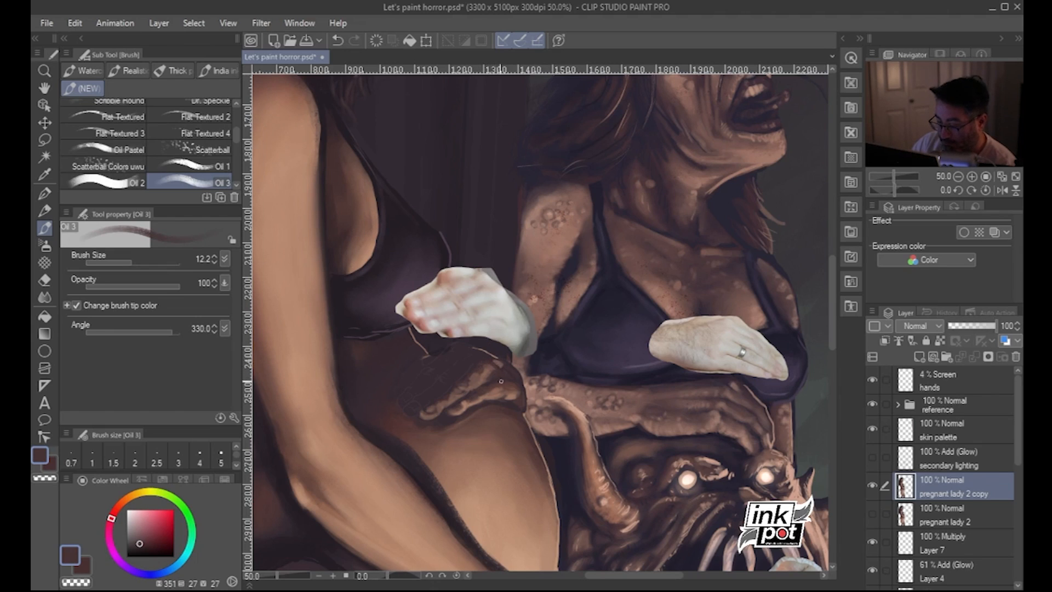
pyautogui.keyDown('alt'); pyautogui.click(502, 368); pyautogui.keyUp('alt')
pyautogui.keyDown('alt'); pyautogui.click(490, 375); pyautogui.keyUp('alt')
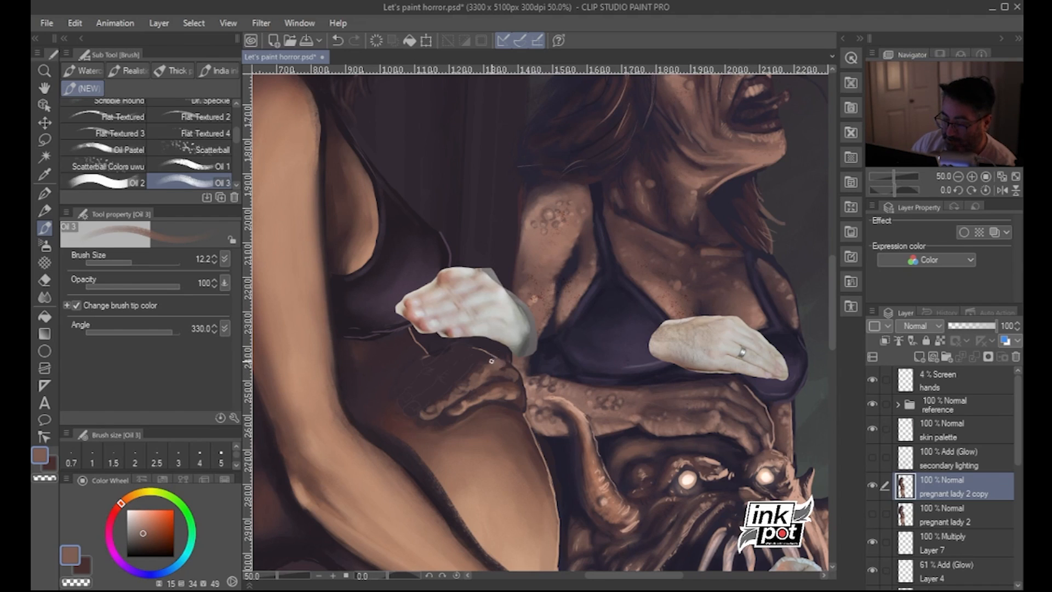
# Shape the knuckles along the hand's upper edge, alternating dark brown and warm brown sampled from the painting
pyautogui.keyDown('alt'); pyautogui.click(487, 359); pyautogui.keyUp('alt')
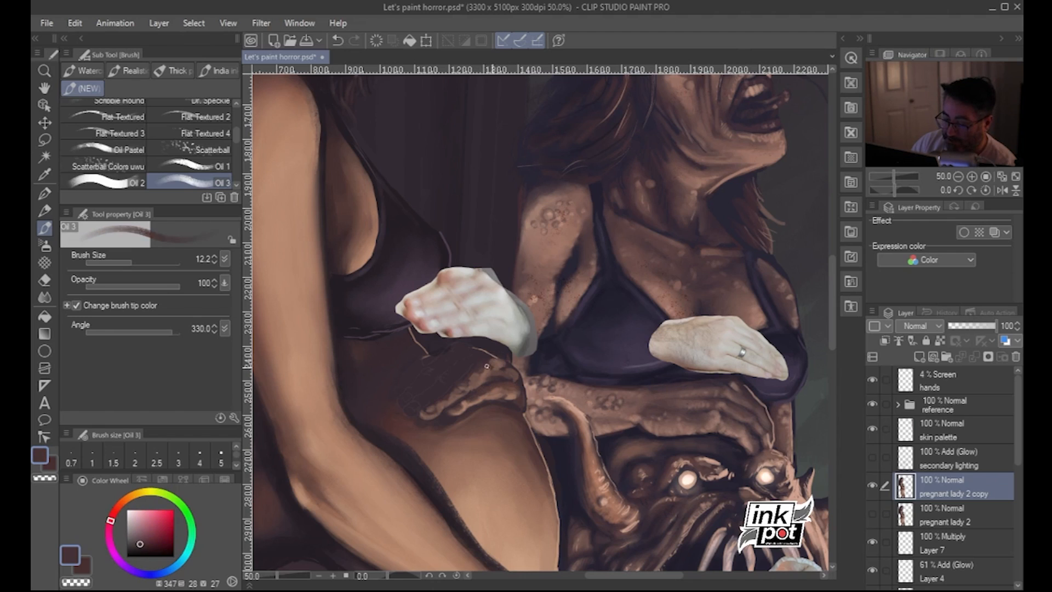
pyautogui.keyDown('alt'); pyautogui.click(494, 354); pyautogui.keyUp('alt')
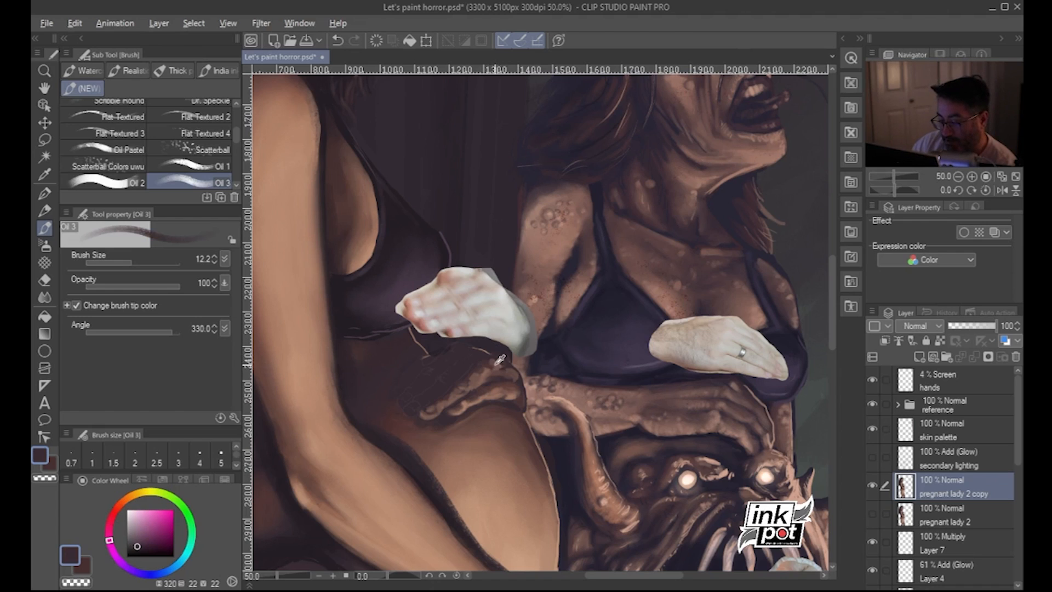
pyautogui.keyDown('alt'); pyautogui.click(499, 360); pyautogui.keyUp('alt')
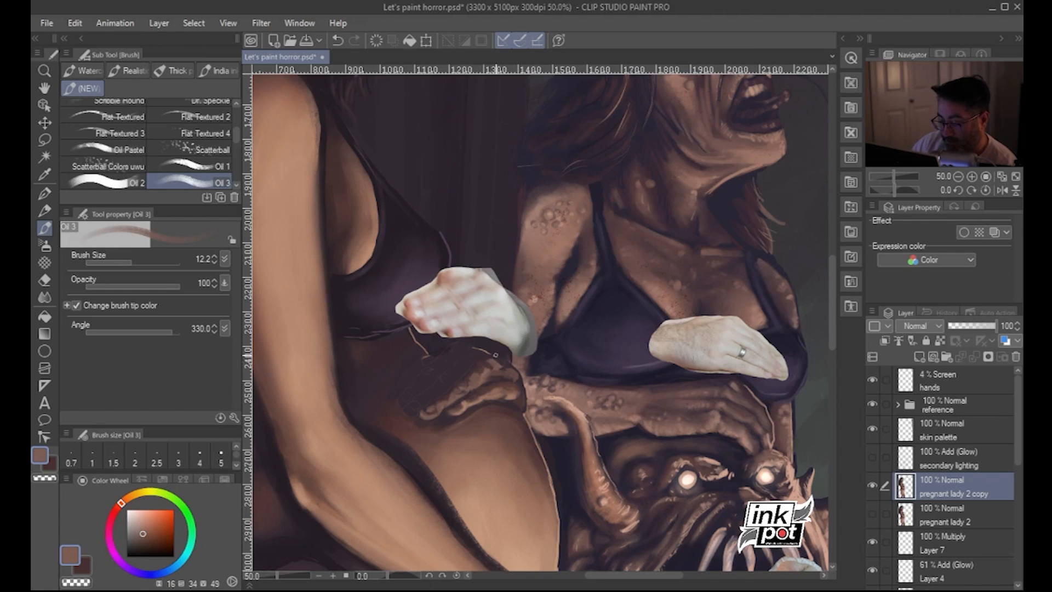
pyautogui.keyDown('alt'); pyautogui.click(499, 390); pyautogui.keyUp('alt')
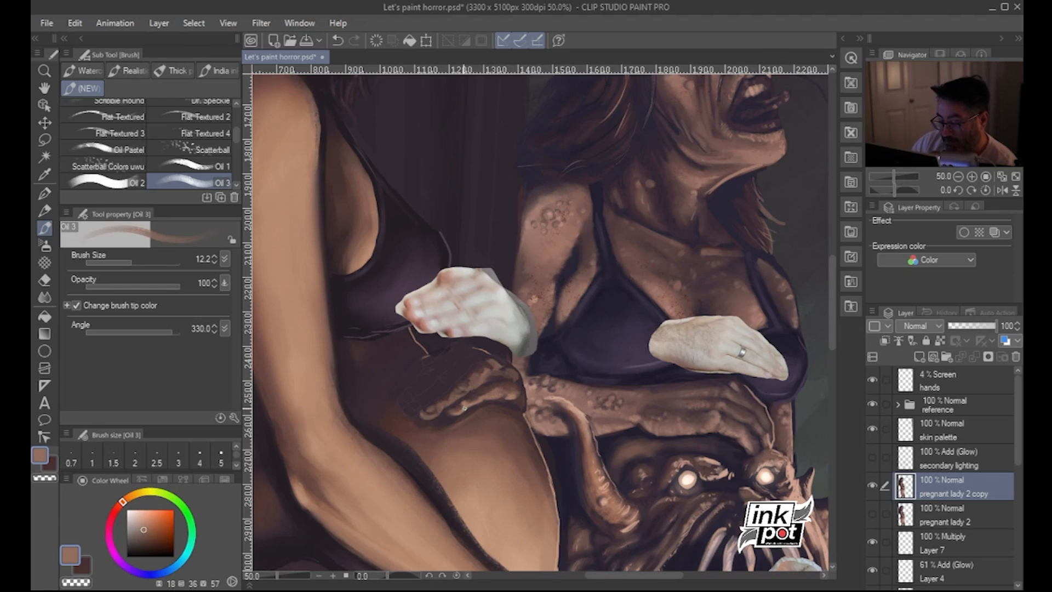
# Brighten the fingers with Oil 3 in lighter skin tones sampled from the painted skin
pyautogui.keyDown('alt'); pyautogui.click(467, 400); pyautogui.keyUp('alt')
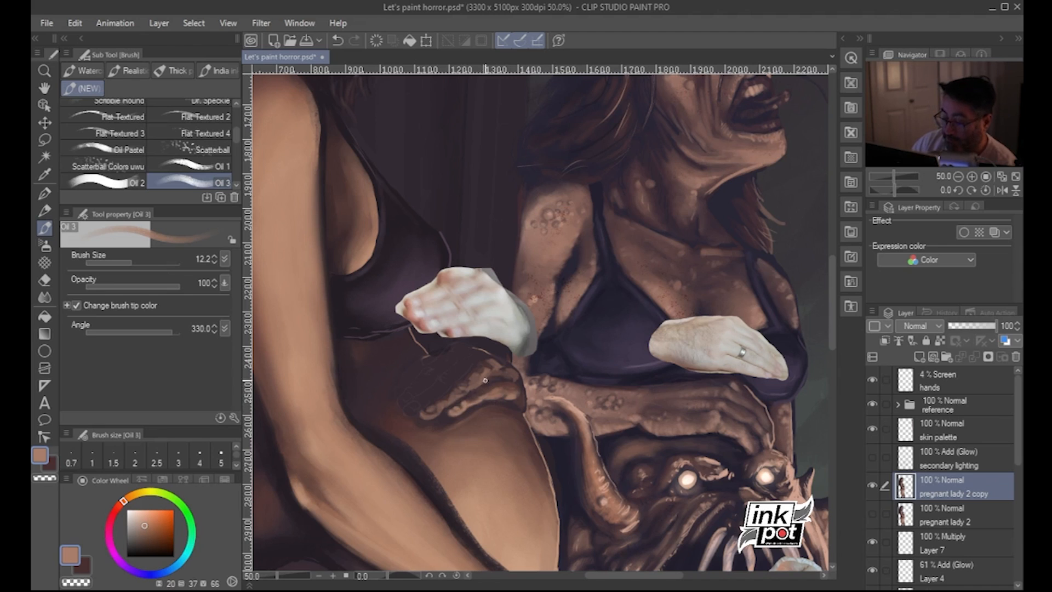
pyautogui.moveTo(503, 501); pyautogui.dragTo(529, 338)
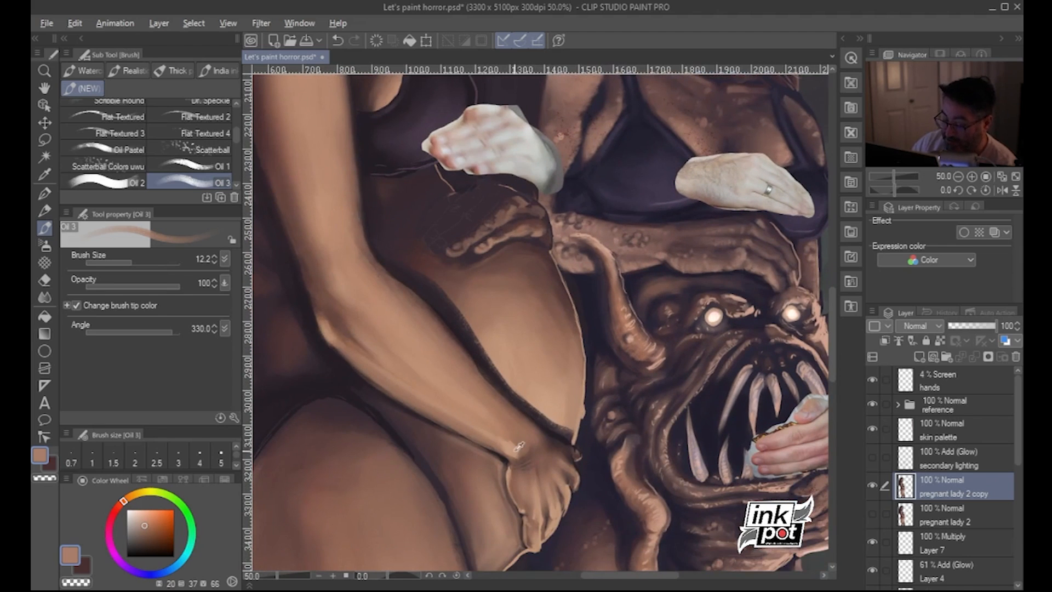
pyautogui.moveTo(586, 298); pyautogui.dragTo(471, 461)
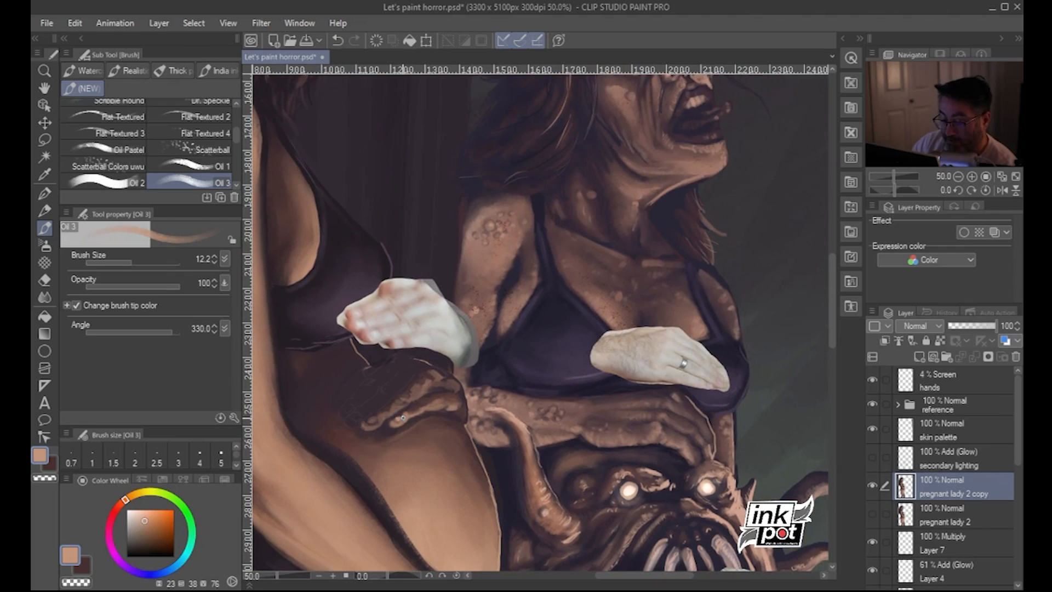
pyautogui.keyDown('alt'); pyautogui.click(411, 409); pyautogui.keyUp('alt')
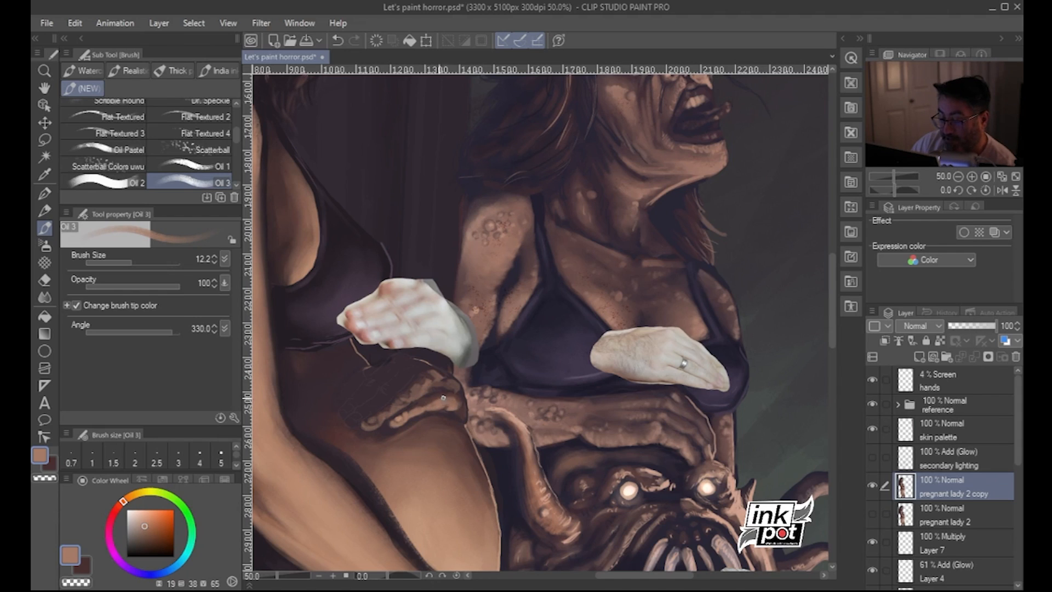
# Shade the knuckles and back of the pregnant woman's hand with muted reddish browns sampled from the nearby shadows
pyautogui.keyDown('alt'); pyautogui.click(444, 395); pyautogui.keyUp('alt')
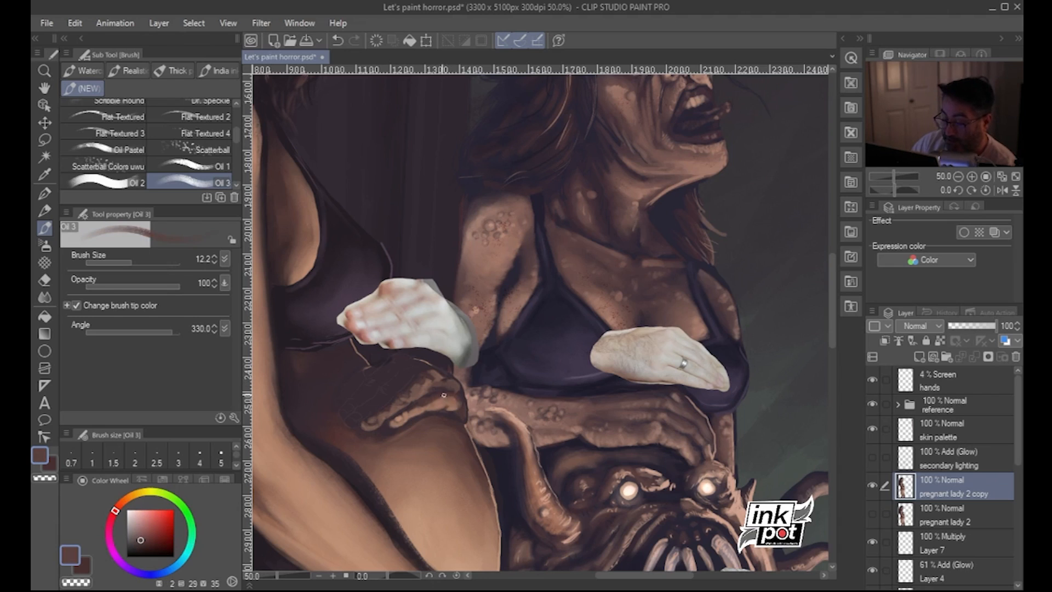
pyautogui.keyDown('alt'); pyautogui.click(445, 386); pyautogui.keyUp('alt')
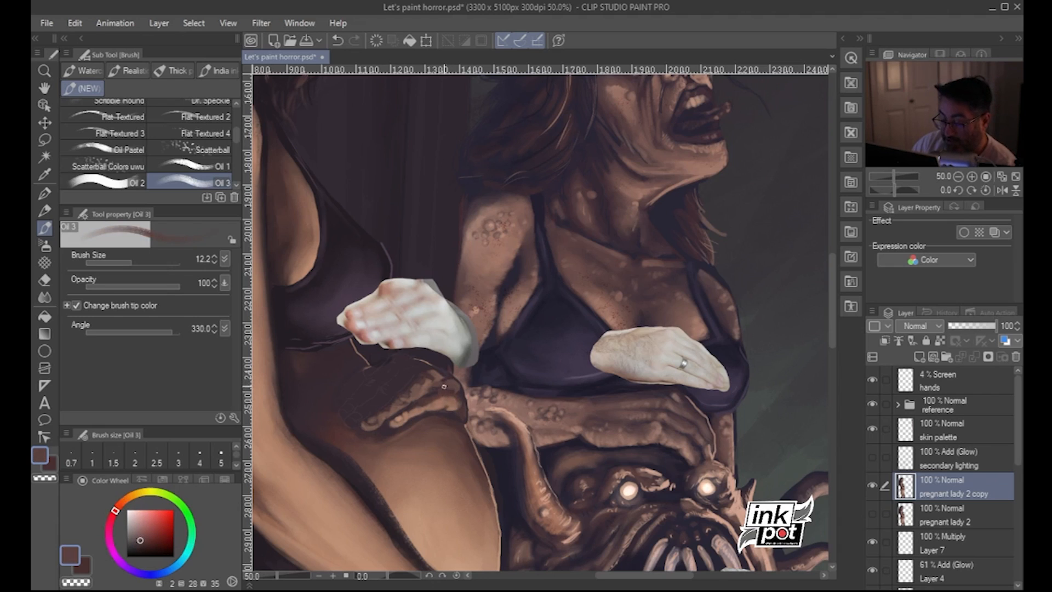
pyautogui.keyDown('alt'); pyautogui.click(441, 382); pyautogui.keyUp('alt')
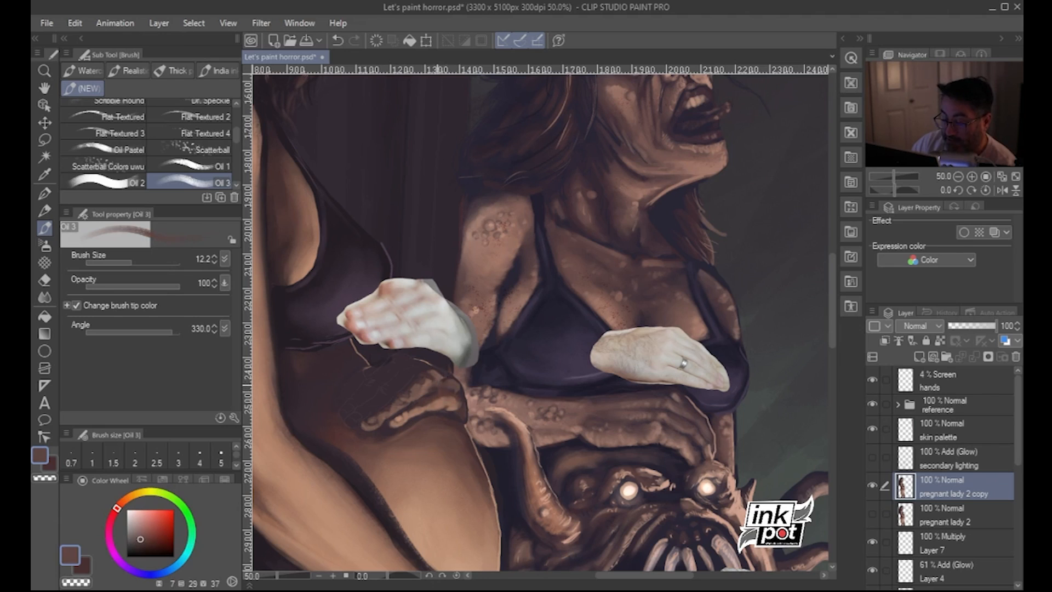
pyautogui.keyDown('alt'); pyautogui.click(432, 390); pyautogui.keyUp('alt')
pyautogui.keyDown('alt'); pyautogui.click(439, 387); pyautogui.keyUp('alt')
pyautogui.keyDown('alt'); pyautogui.click(454, 388); pyautogui.keyUp('alt')
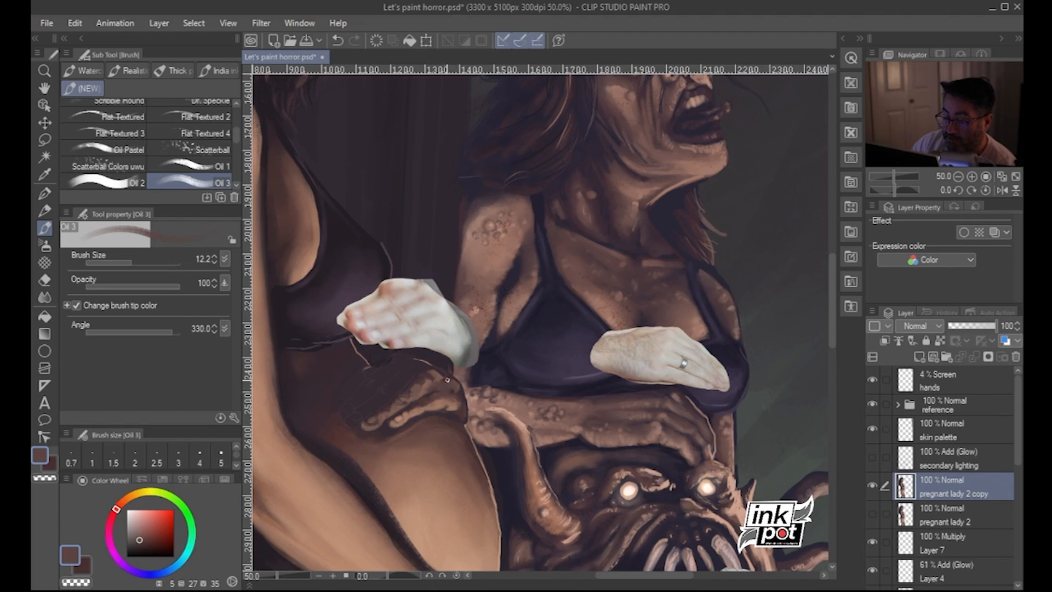
# Undo the last stroke and repaint the fingertip highlights in a light skin tone sampled from the lower finger
pyautogui.keyDown('alt'); pyautogui.click(404, 412); pyautogui.keyUp('alt')
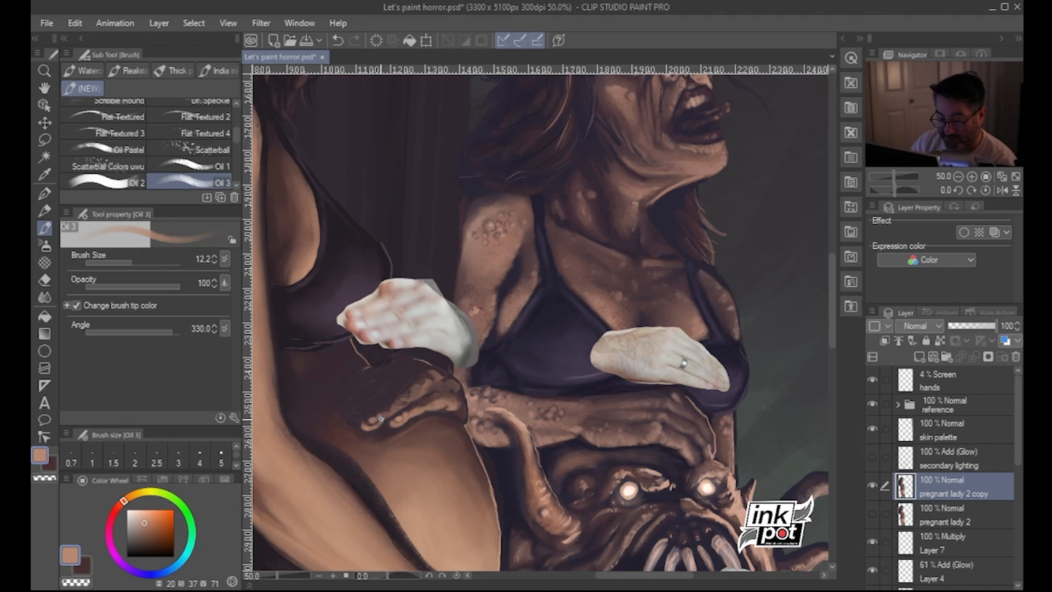
pyautogui.hotkey('ctrl', 'z')
pyautogui.moveTo(382, 415); pyautogui.dragTo(386, 413)
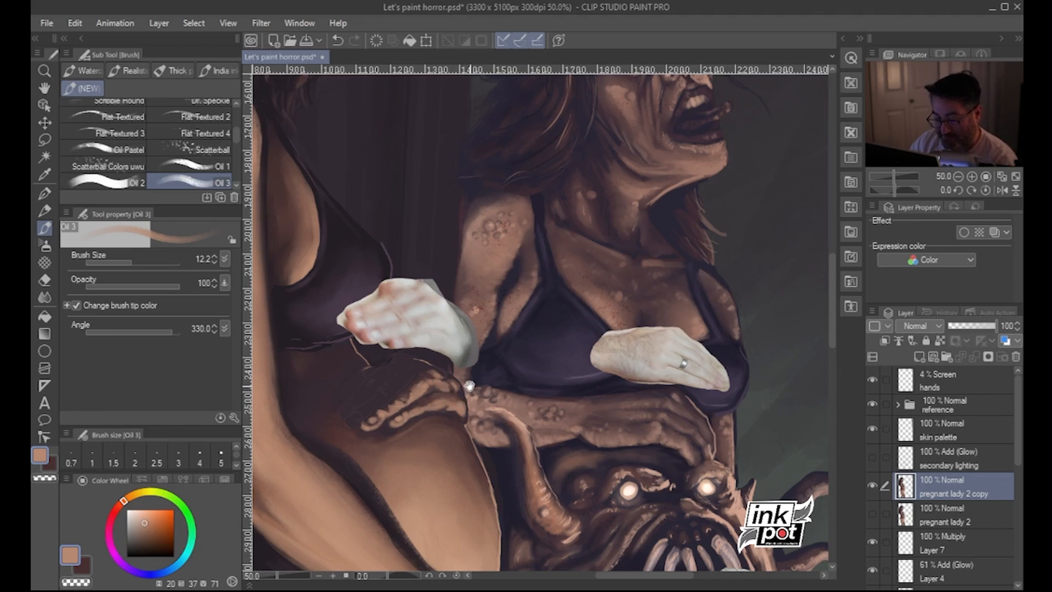
# Define the lower fingers with a sampled dark brown, and rework their lit areas in sampled warm browns
pyautogui.scroll(2, 469, 386)
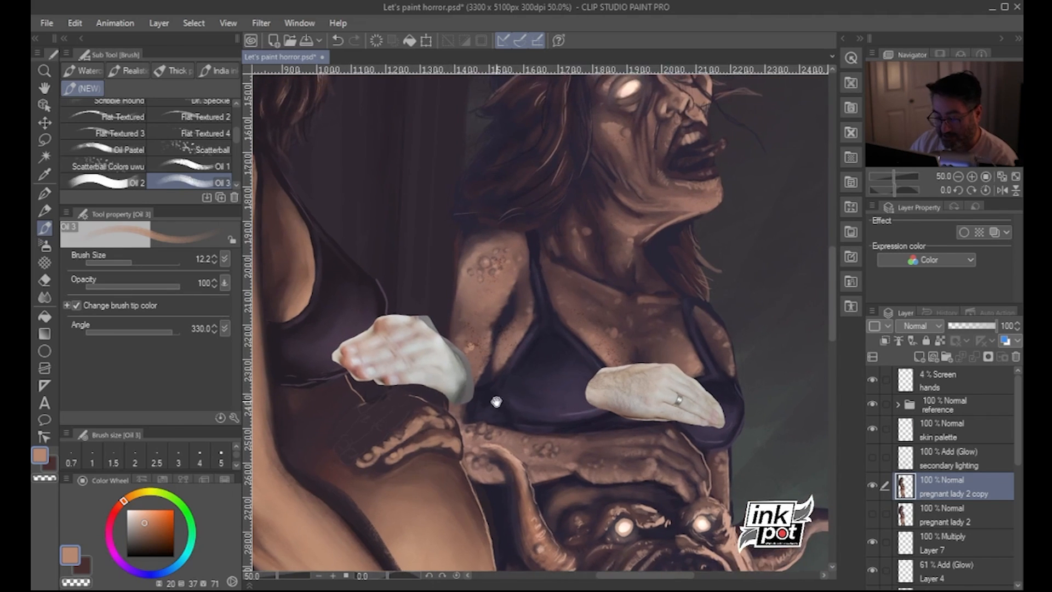
pyautogui.keyDown('alt'); pyautogui.click(420, 437); pyautogui.keyUp('alt')
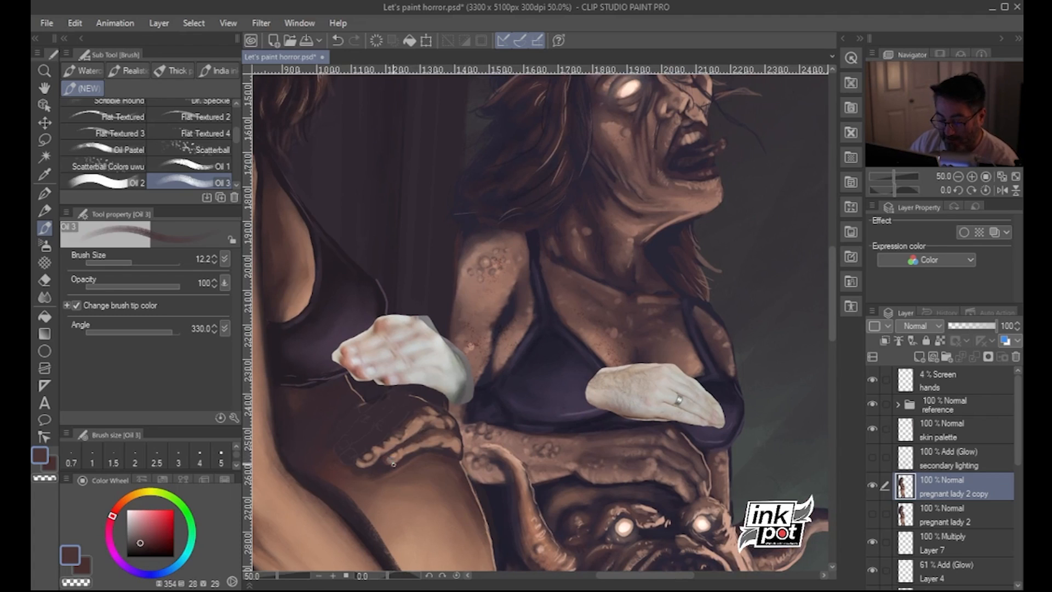
pyautogui.keyDown('alt'); pyautogui.click(392, 463); pyautogui.keyUp('alt')
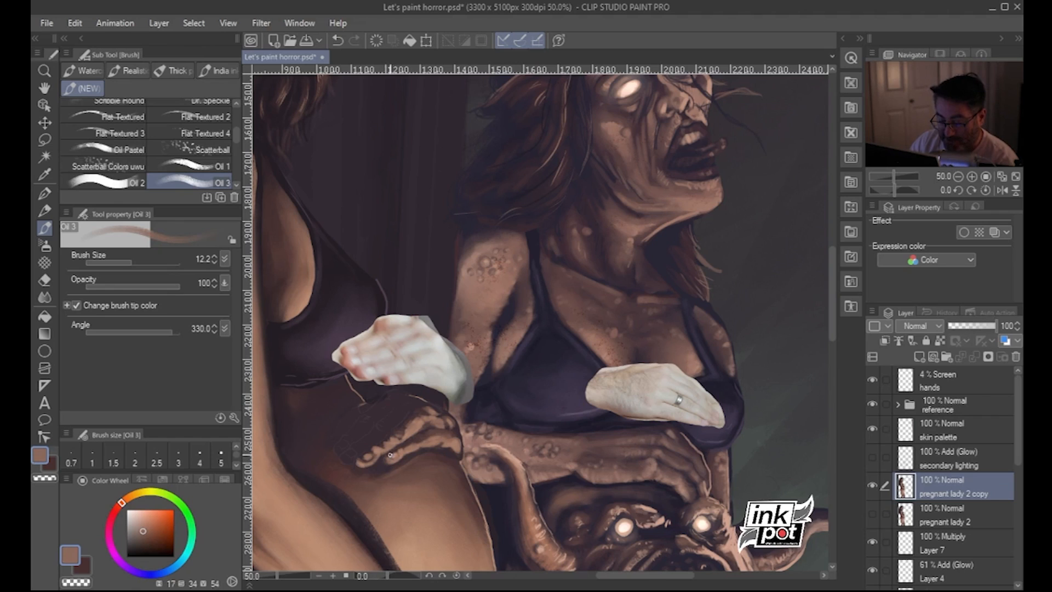
pyautogui.keyDown('alt'); pyautogui.click(401, 451); pyautogui.keyUp('alt')
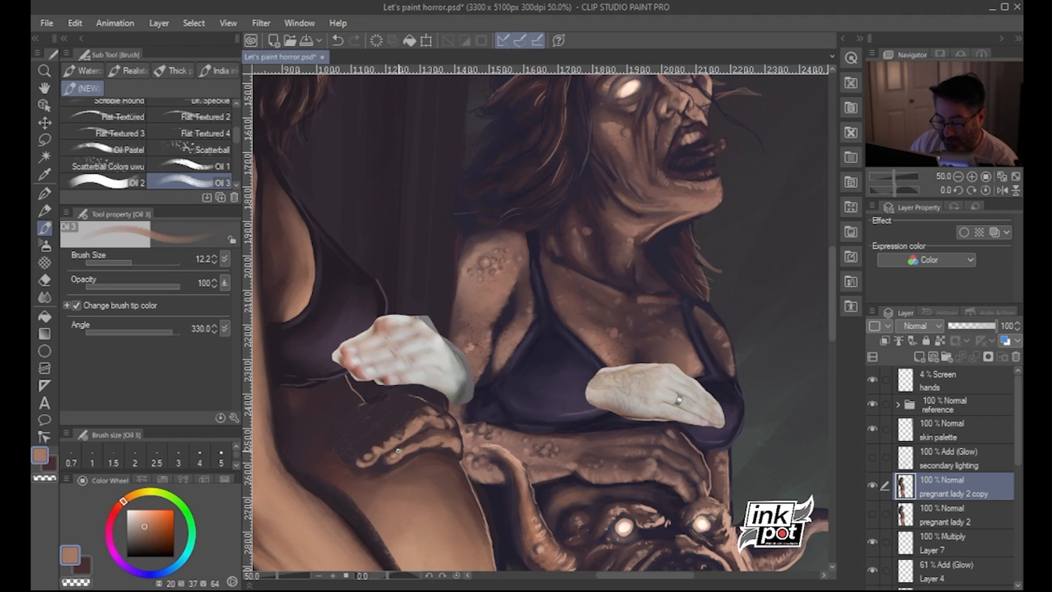
# Extend the upper finger over the dark base with a reddish brown sampled beside the hand and a warm brown from the knuckles
pyautogui.moveTo(406, 437); pyautogui.dragTo(423, 450)
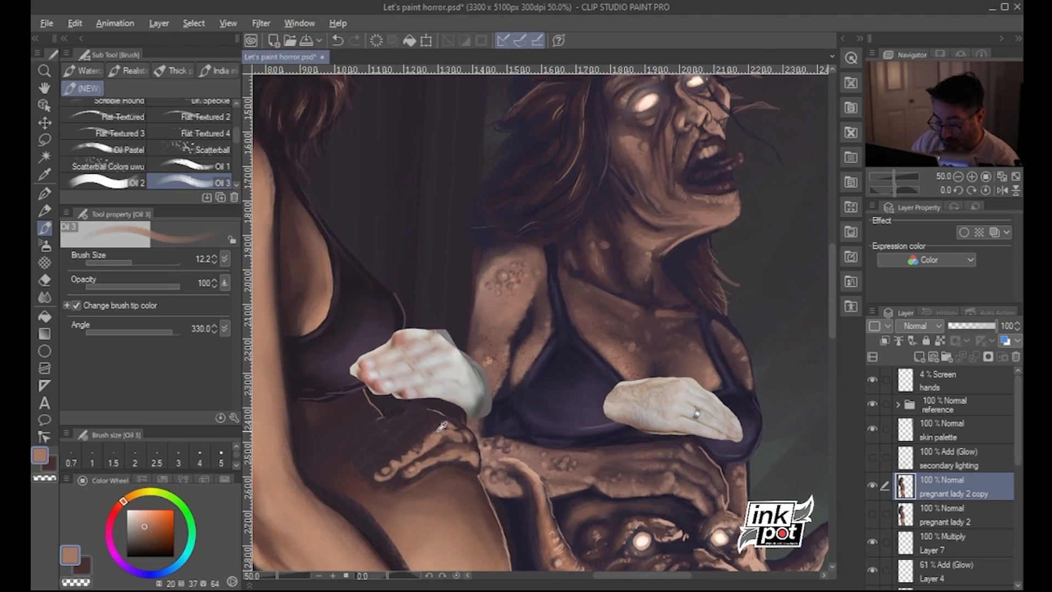
pyautogui.keyDown('alt'); pyautogui.click(358, 478); pyautogui.keyUp('alt')
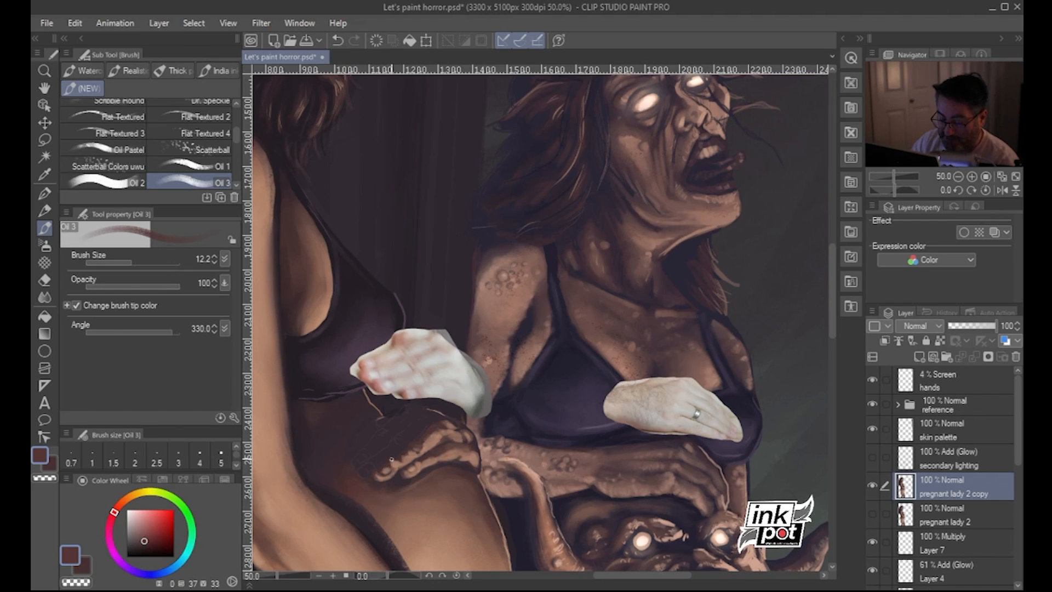
pyautogui.keyDown('alt'); pyautogui.click(430, 436); pyautogui.keyUp('alt')
pyautogui.keyDown('alt'); pyautogui.click(429, 435); pyautogui.keyUp('alt')
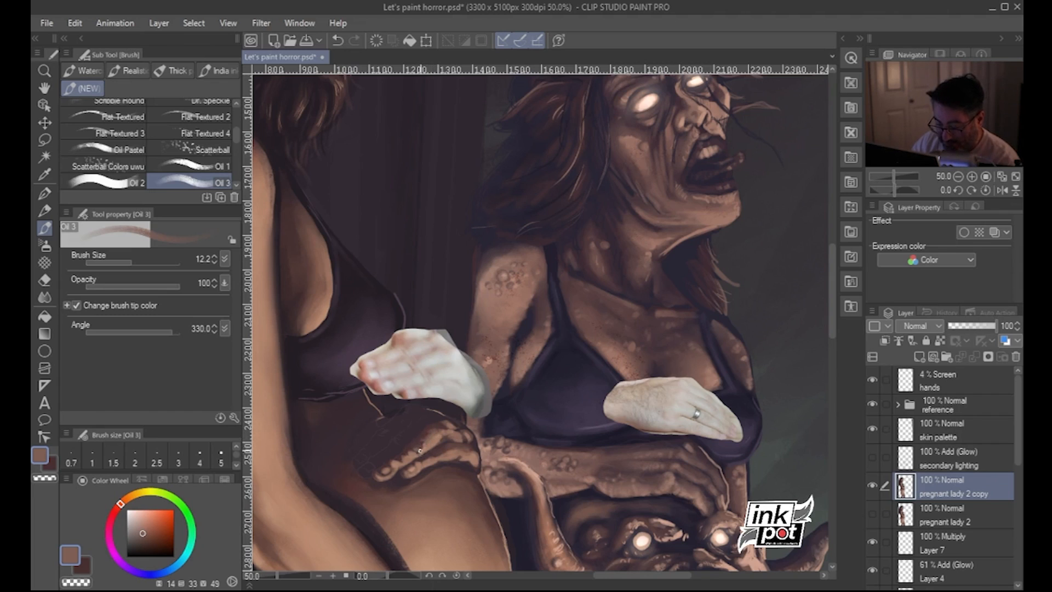
# Deepen the shadows between the upper fingers with dark browns and a dark purple sampled from the hand
pyautogui.keyDown('alt'); pyautogui.click(414, 445); pyautogui.keyUp('alt')
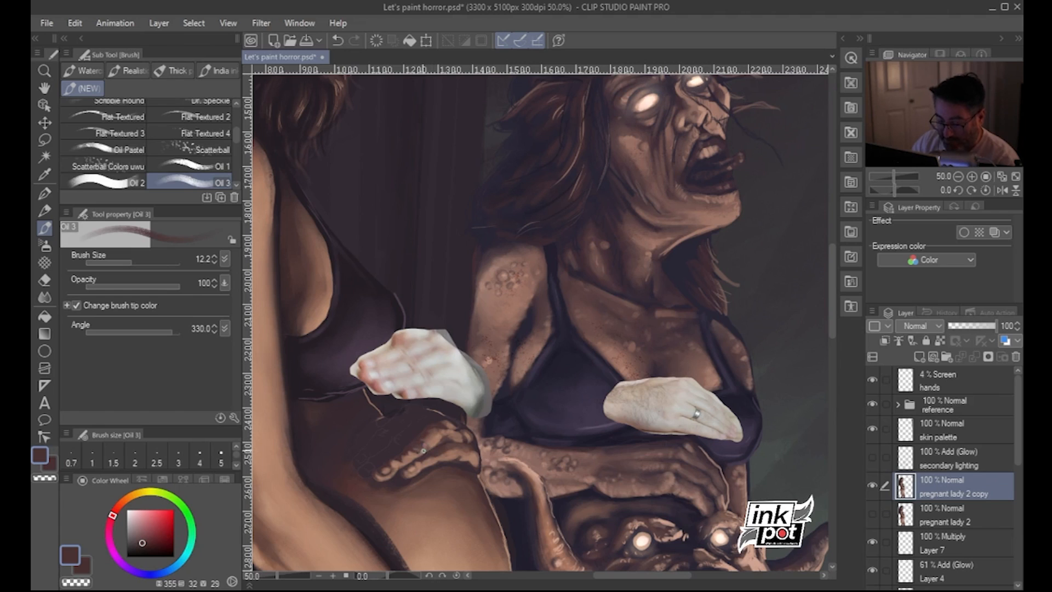
pyautogui.keyDown('alt'); pyautogui.click(418, 454); pyautogui.keyUp('alt')
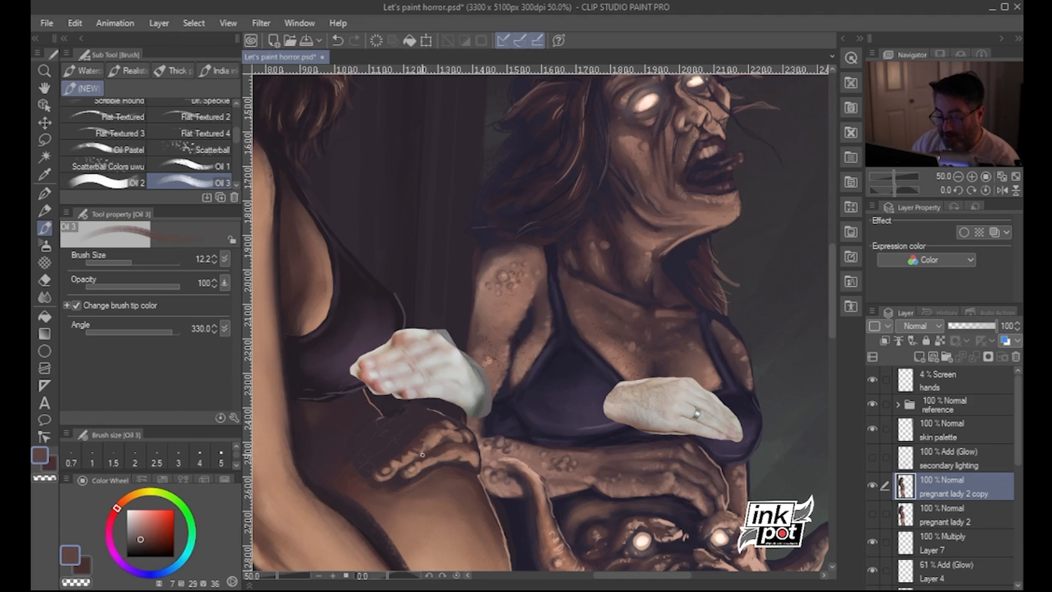
pyautogui.keyDown('alt'); pyautogui.click(406, 470); pyautogui.keyUp('alt')
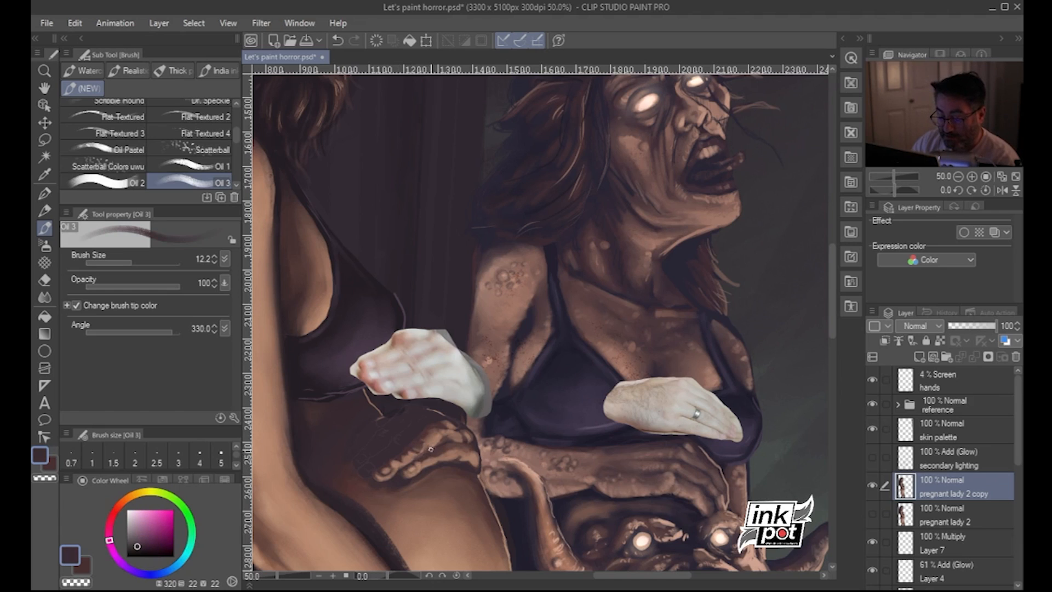
# Touch up the finger shapes with a warm brown and a dark brown sampled from the hand
pyautogui.moveTo(506, 429); pyautogui.dragTo(567, 424)
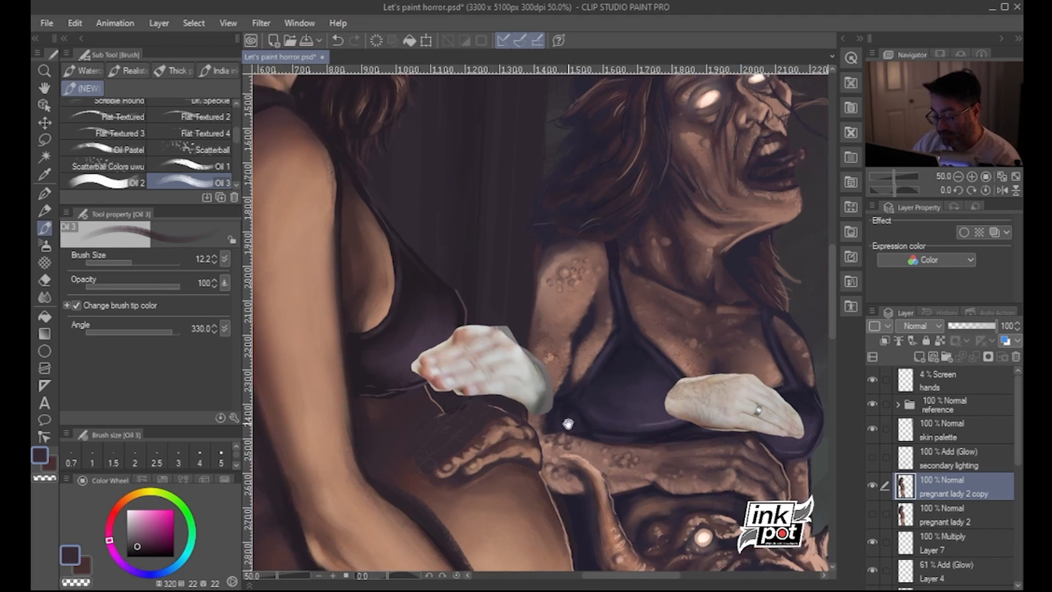
pyautogui.keyDown('alt'); pyautogui.click(469, 453); pyautogui.keyUp('alt')
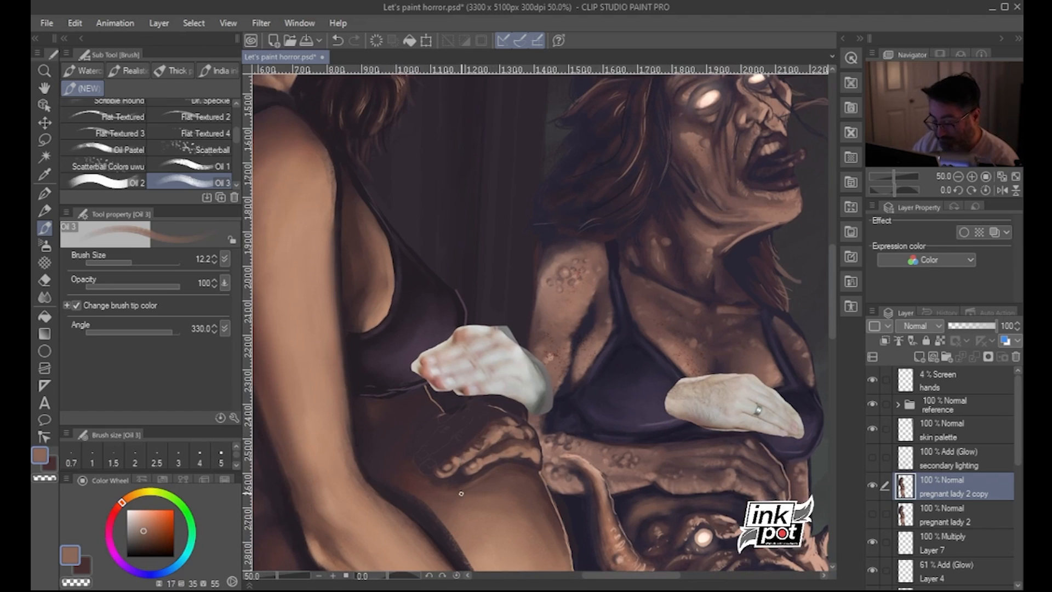
pyautogui.keyDown('alt'); pyautogui.click(487, 453); pyautogui.keyUp('alt')
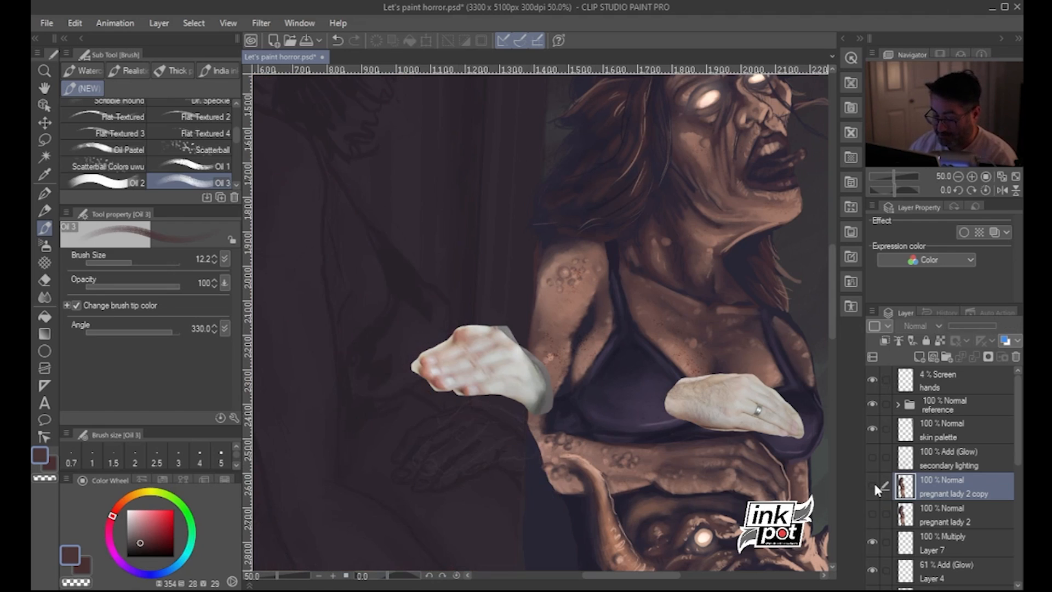
# Toggle the pregnant lady 2 copy layer's visibility repeatedly to compare the painted hand with the sketch beneath, leaving the layer shown
pyautogui.click(873, 481)
pyautogui.click(873, 481)
pyautogui.click(874, 481)
pyautogui.click(875, 482)
pyautogui.click(872, 482)
pyautogui.click(873, 481)
pyautogui.click(872, 485)
pyautogui.click(872, 485)
pyautogui.click(873, 485)
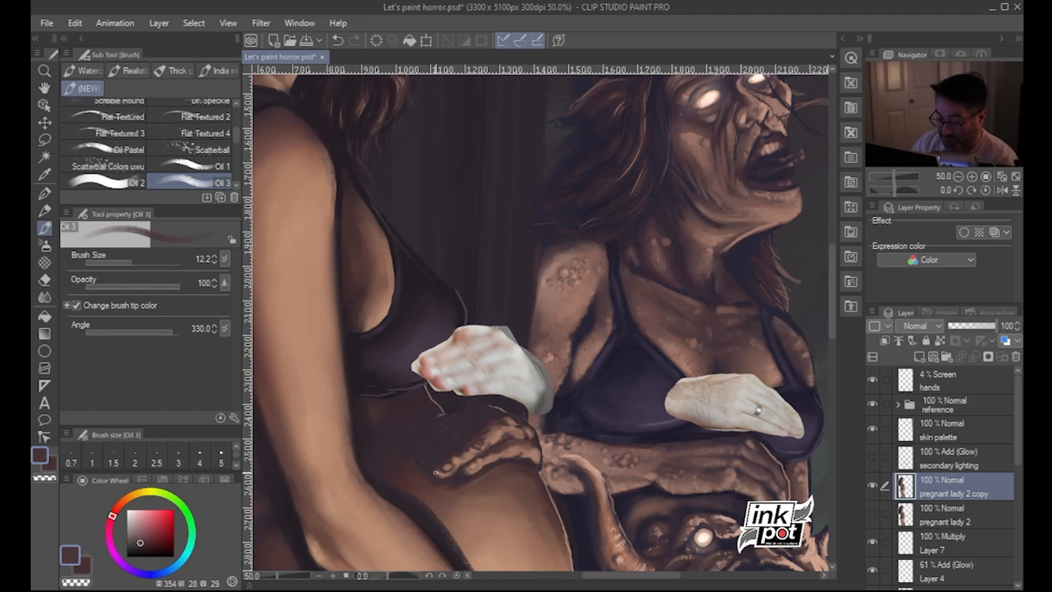
# Rework the fingers and the knuckle edge of the hand on the belly with warm and dark browns sampled from the hand
pyautogui.keyDown('alt'); pyautogui.click(499, 434); pyautogui.keyUp('alt')
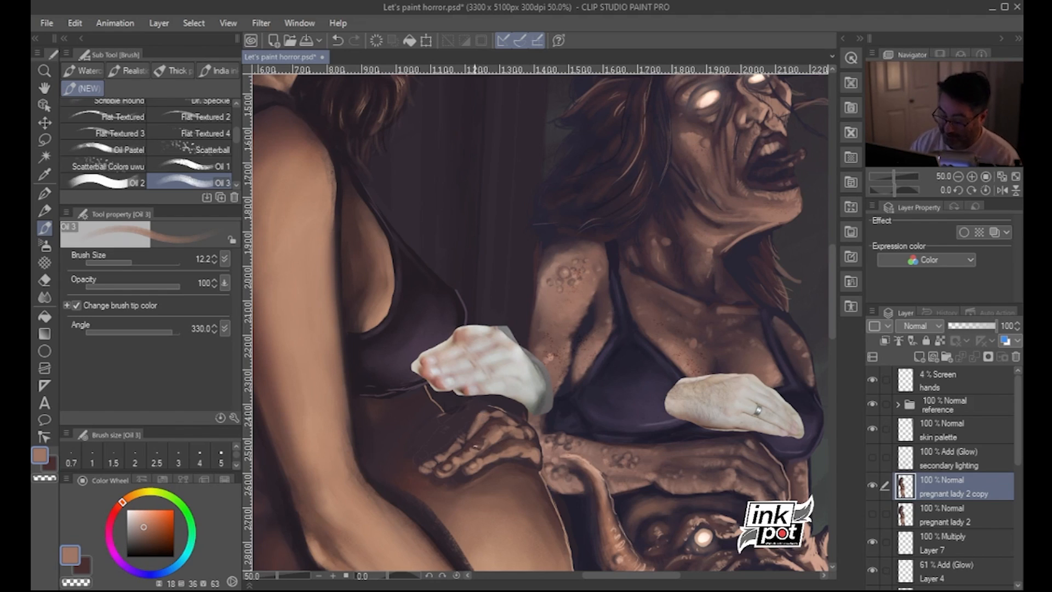
pyautogui.keyDown('alt'); pyautogui.click(470, 433); pyautogui.keyUp('alt')
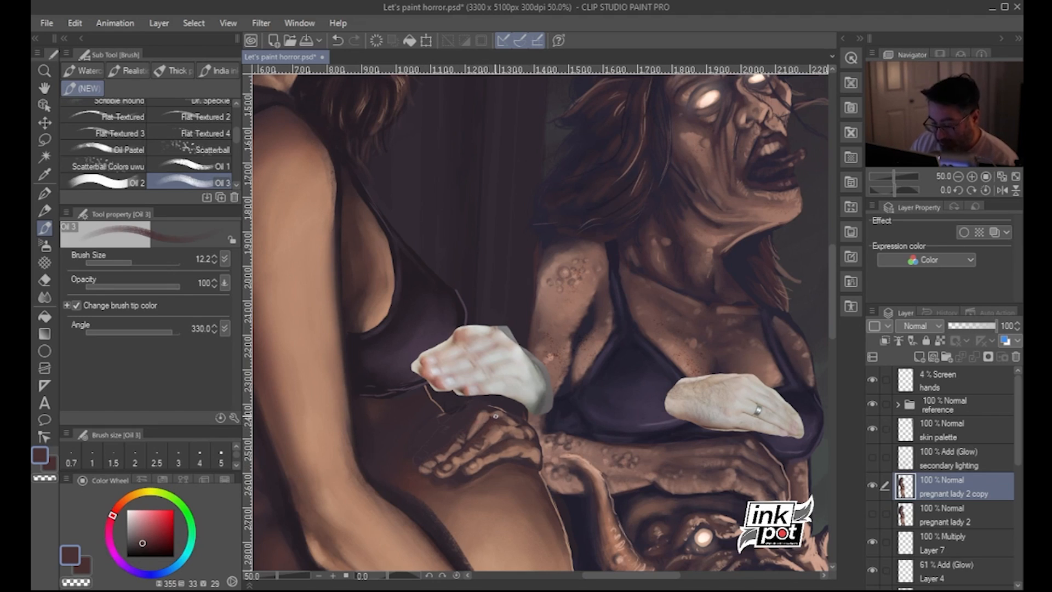
pyautogui.keyDown('alt'); pyautogui.click(491, 413); pyautogui.keyUp('alt')
pyautogui.moveTo(491, 410); pyautogui.dragTo(482, 412)
pyautogui.keyDown('alt'); pyautogui.click(478, 414); pyautogui.keyUp('alt')
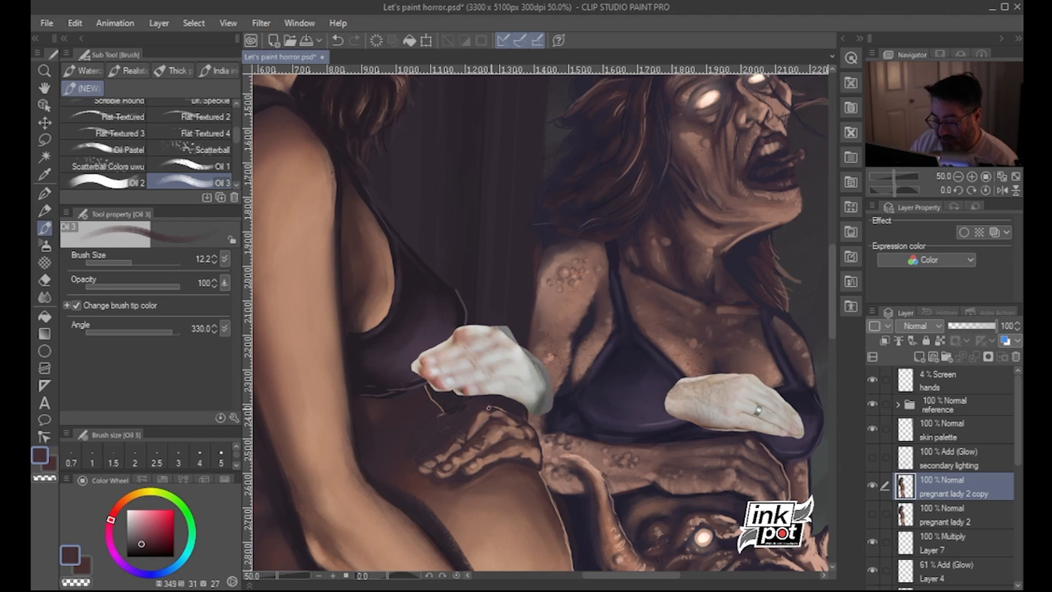
pyautogui.keyDown('alt'); pyautogui.click(493, 412); pyautogui.keyUp('alt')
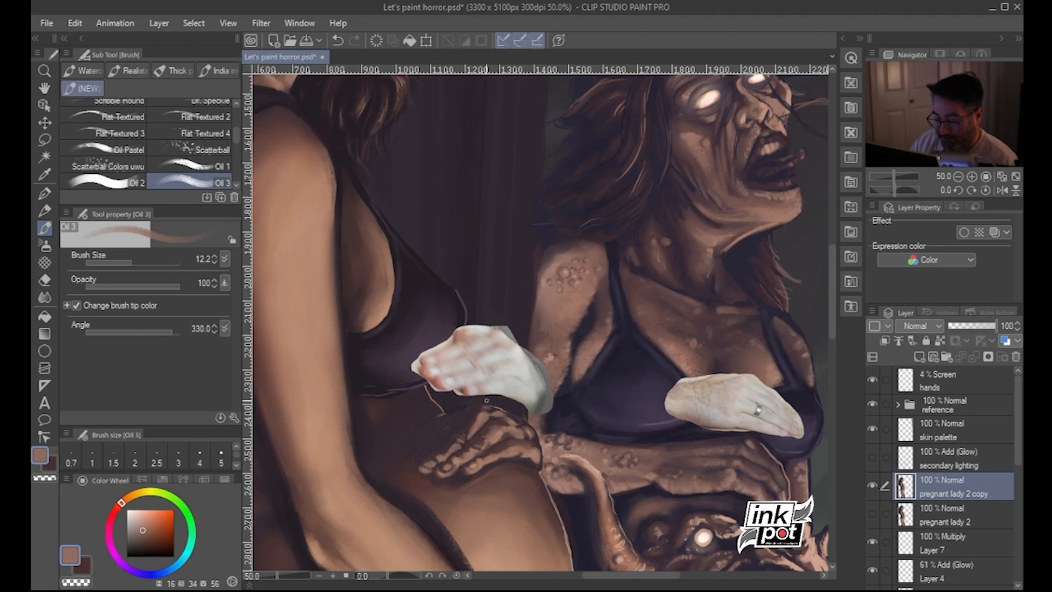
# Build up the upper finger and knuckles of the belly hand with warm browns sampled from the fingers
pyautogui.moveTo(624, 361); pyautogui.dragTo(661, 378)
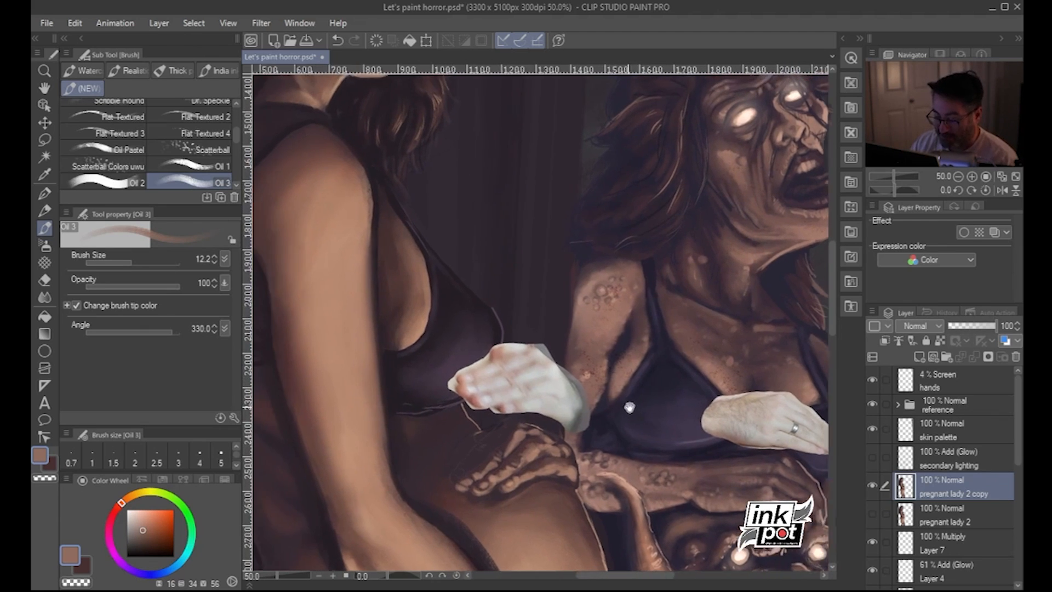
pyautogui.moveTo(571, 412); pyautogui.dragTo(555, 426)
pyautogui.keyDown('alt'); pyautogui.click(480, 473); pyautogui.keyUp('alt')
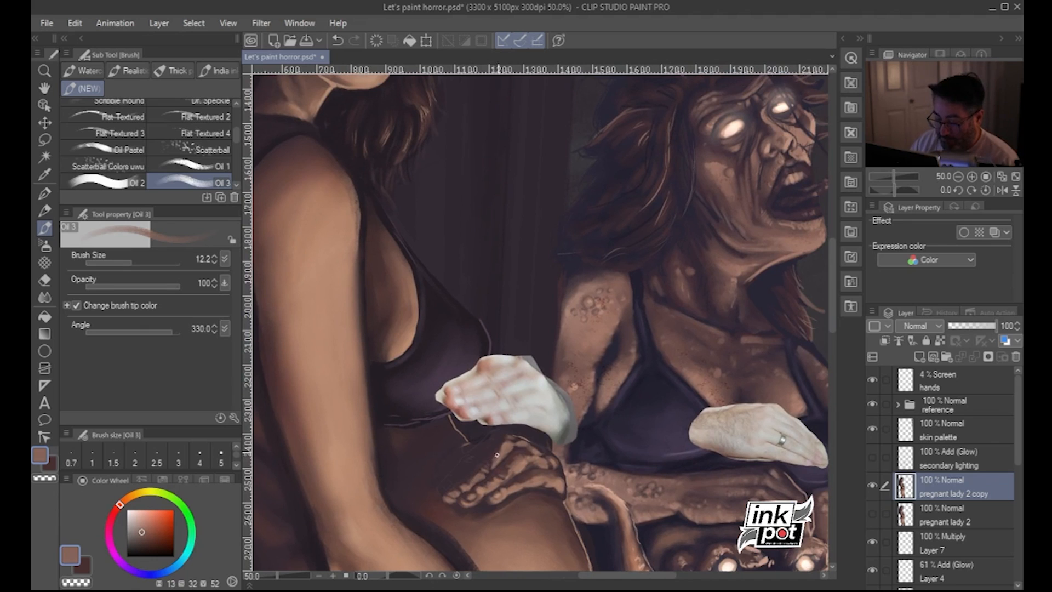
pyautogui.moveTo(497, 454); pyautogui.dragTo(486, 463)
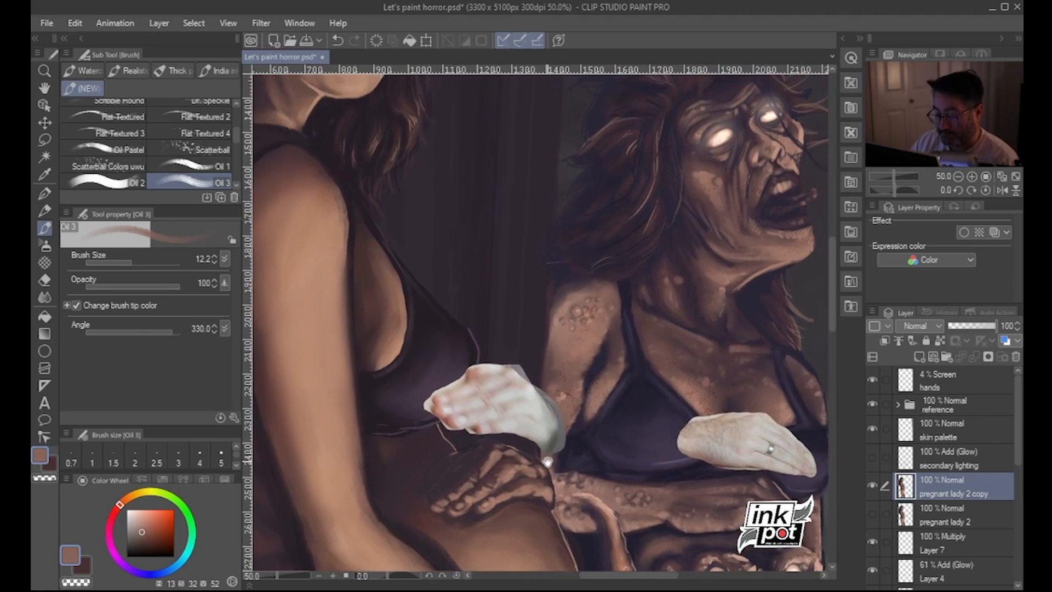
pyautogui.keyDown('alt'); pyautogui.click(461, 488); pyautogui.keyUp('alt')
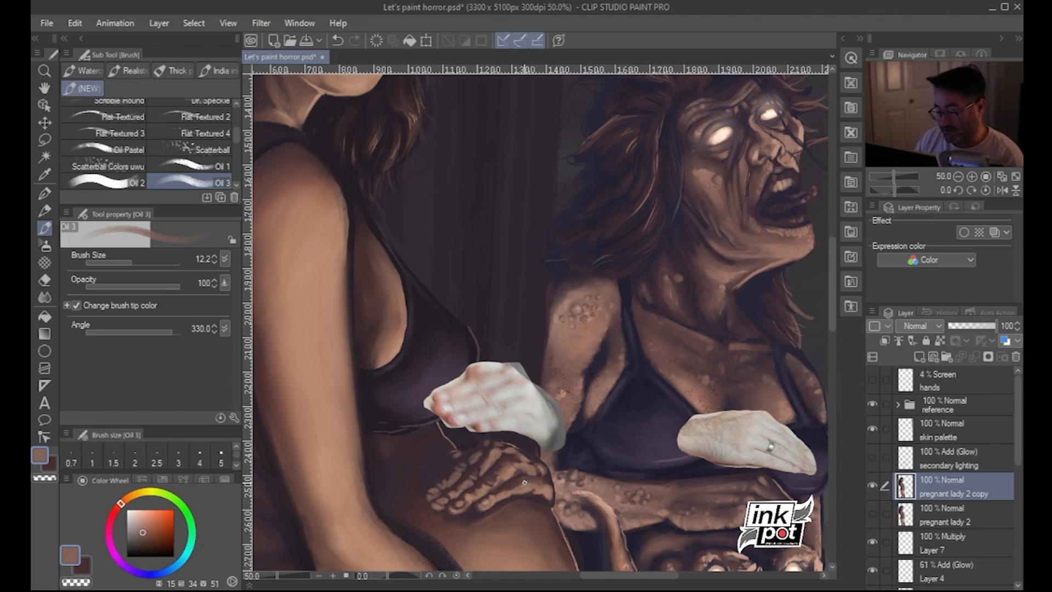
# Darken the belly around the fingertips with sampled dark purple and reddish brown, using brush sizes 36.4 and 15.2
pyautogui.keyDown('alt'); pyautogui.click(507, 455); pyautogui.keyUp('alt')
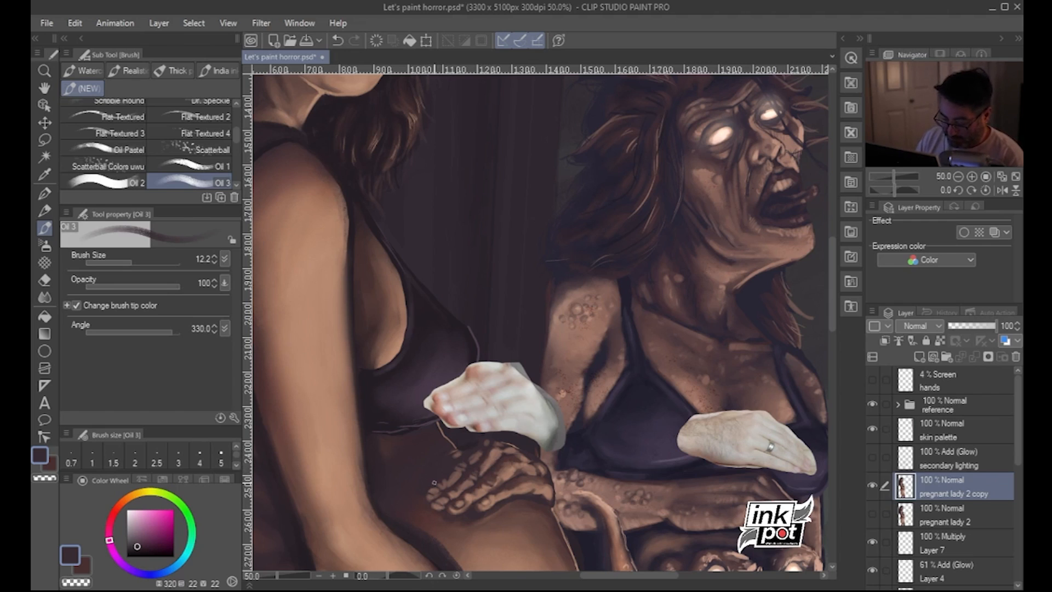
pyautogui.click(143, 262)
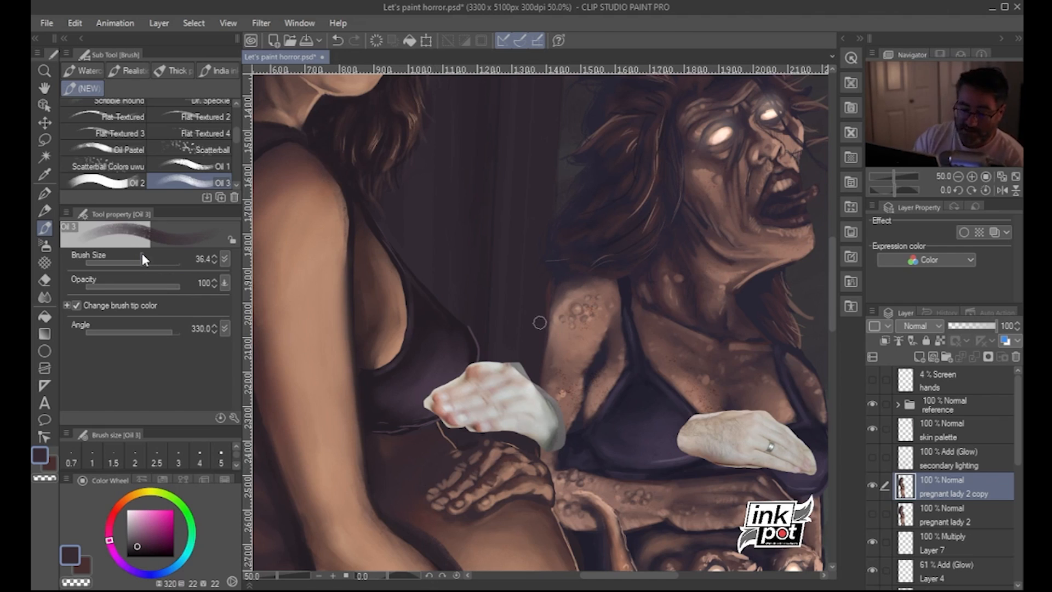
pyautogui.keyDown('alt'); pyautogui.click(427, 505); pyautogui.keyUp('alt')
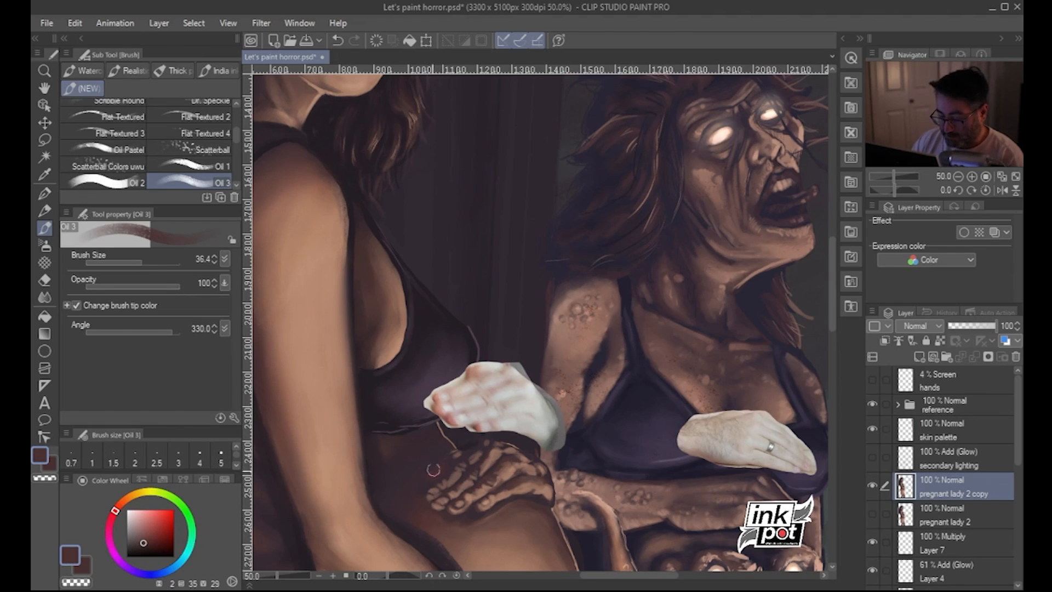
pyautogui.keyDown('alt'); pyautogui.click(416, 494); pyautogui.keyUp('alt')
pyautogui.keyDown('alt'); pyautogui.click(437, 479); pyautogui.keyUp('alt')
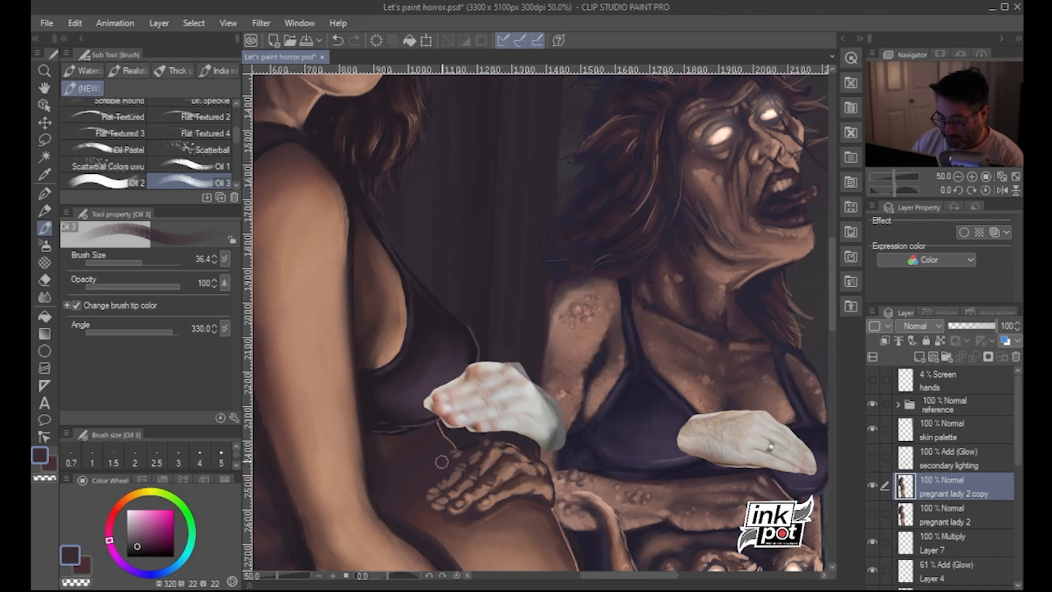
pyautogui.click(134, 263)
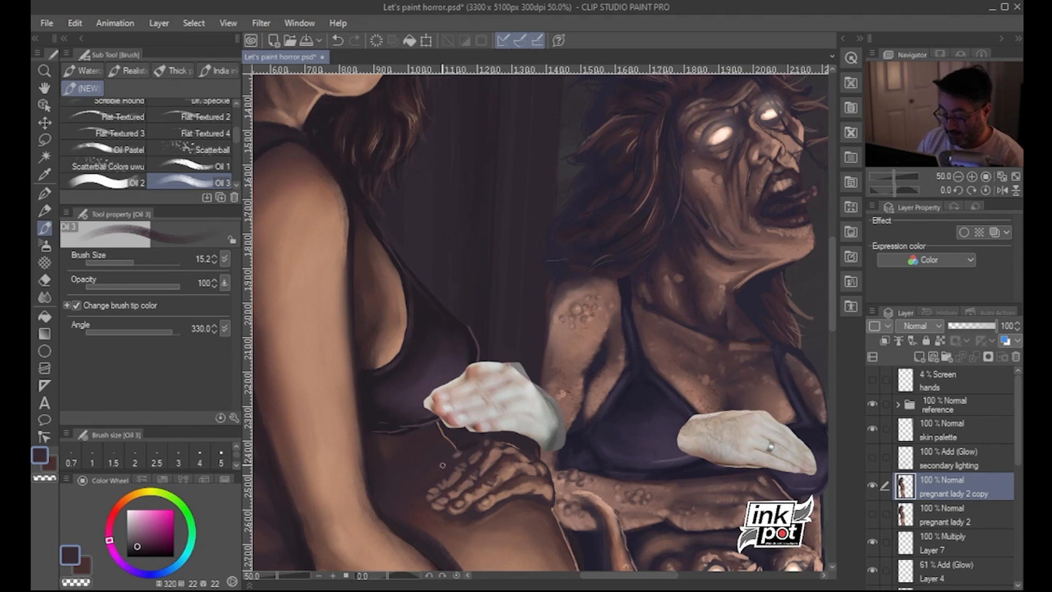
# Hide the reference folder and check the painted hand against the whole figure from farther out
pyautogui.moveTo(569, 527); pyautogui.dragTo(543, 435)
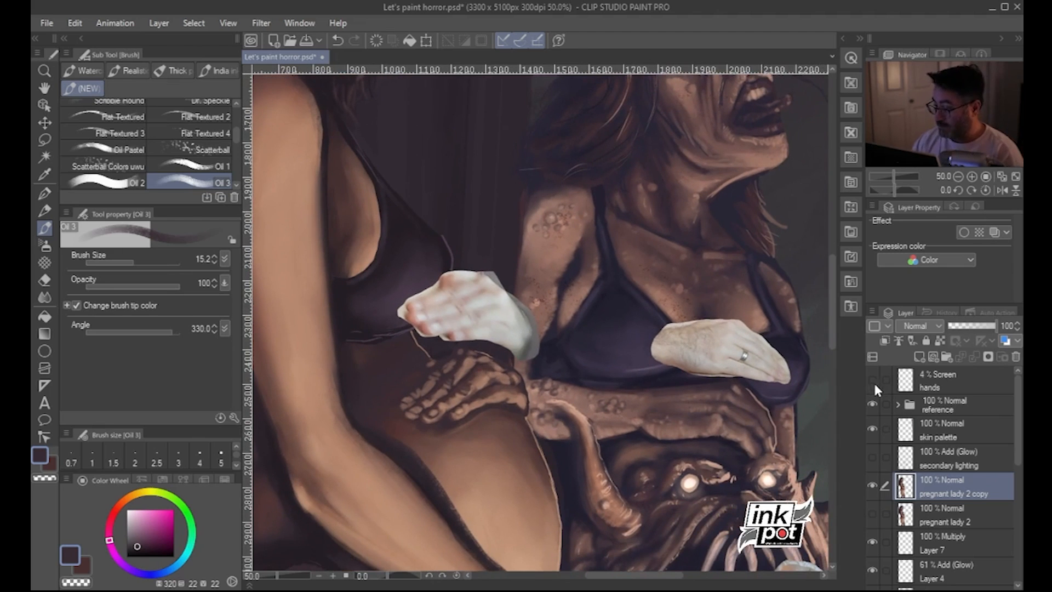
pyautogui.click(873, 405)
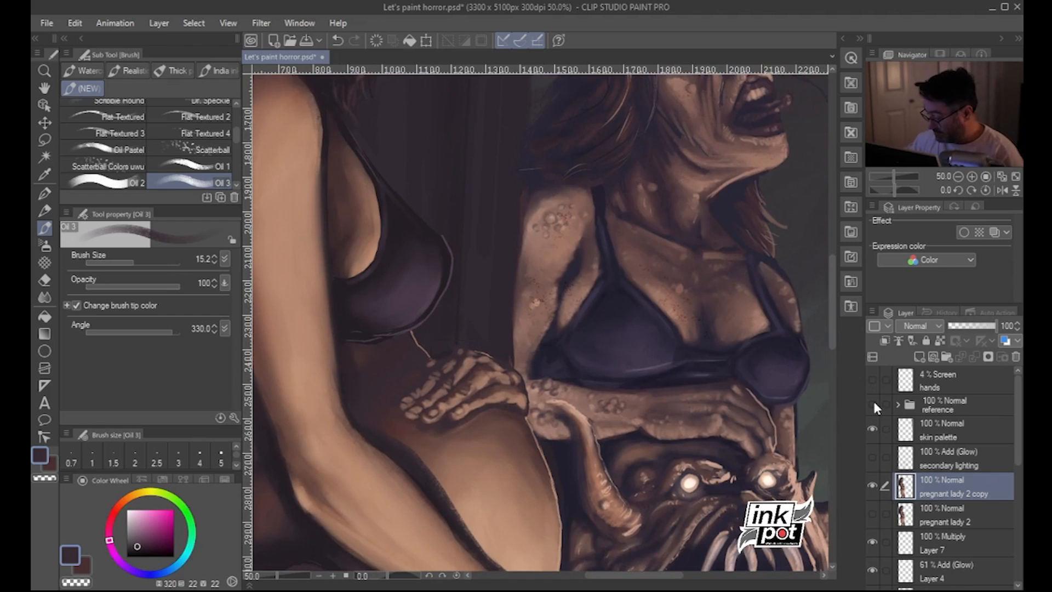
pyautogui.hotkey('ctrl', '-')
pyautogui.hotkey('ctrl', '-')
pyautogui.hotkey('ctrl', '-')
pyautogui.hotkey('ctrl', '-')
pyautogui.hotkey('ctrl', '-')
pyautogui.hotkey('ctrl', '+')
pyautogui.hotkey('ctrl', '+')
pyautogui.hotkey('ctrl', '+')
pyautogui.hotkey('ctrl', '+')
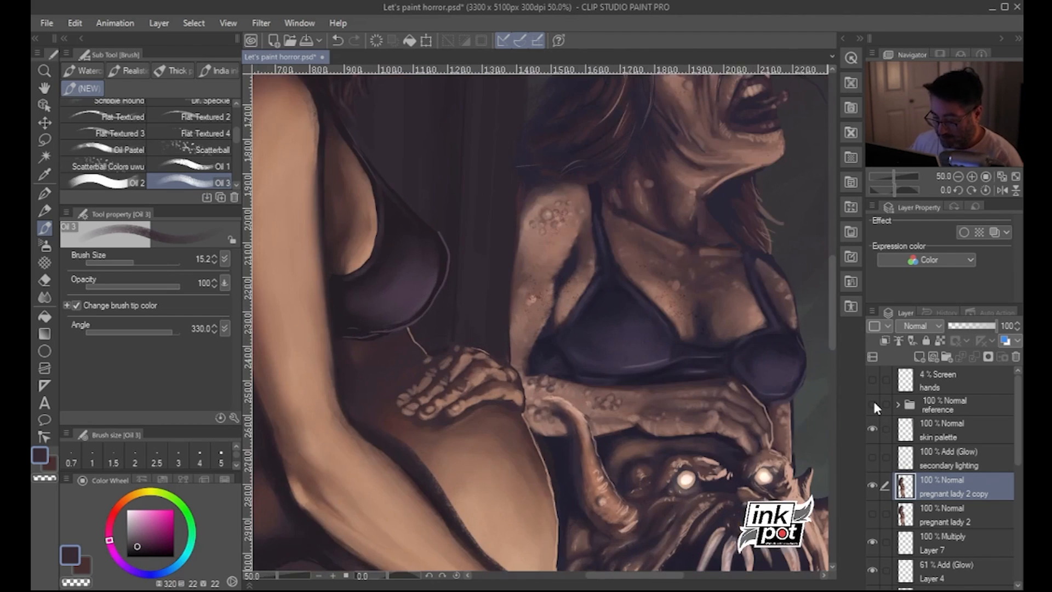
# Brighten the fingers and knuckles with a warm brown from the hand and a lighter forearm skin tone, enlarging the brush to 39.2
pyautogui.keyDown('alt'); pyautogui.click(493, 389); pyautogui.keyUp('alt')
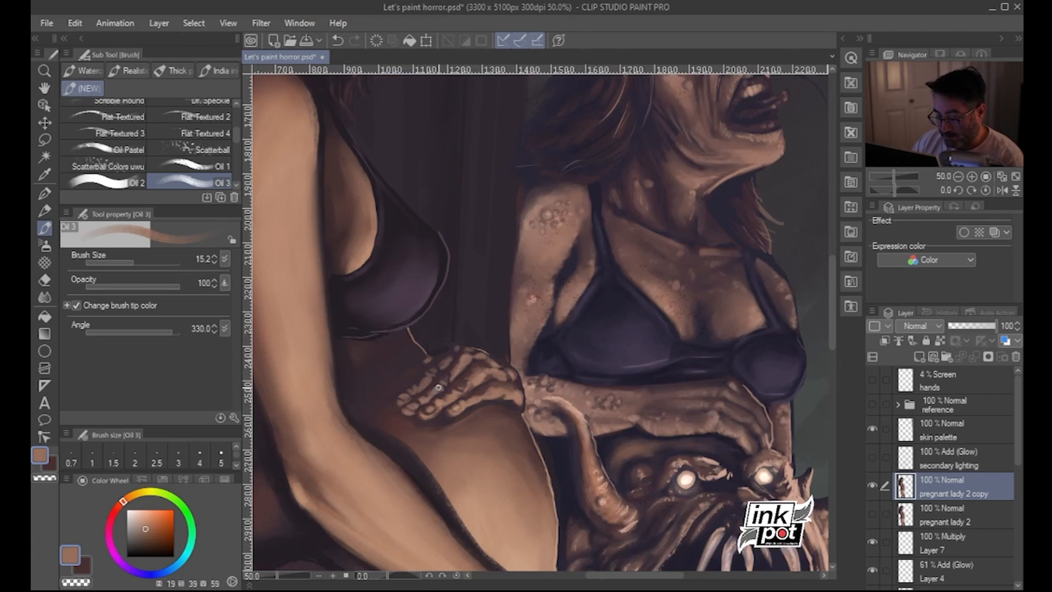
pyautogui.keyDown('alt'); pyautogui.click(304, 485); pyautogui.keyUp('alt')
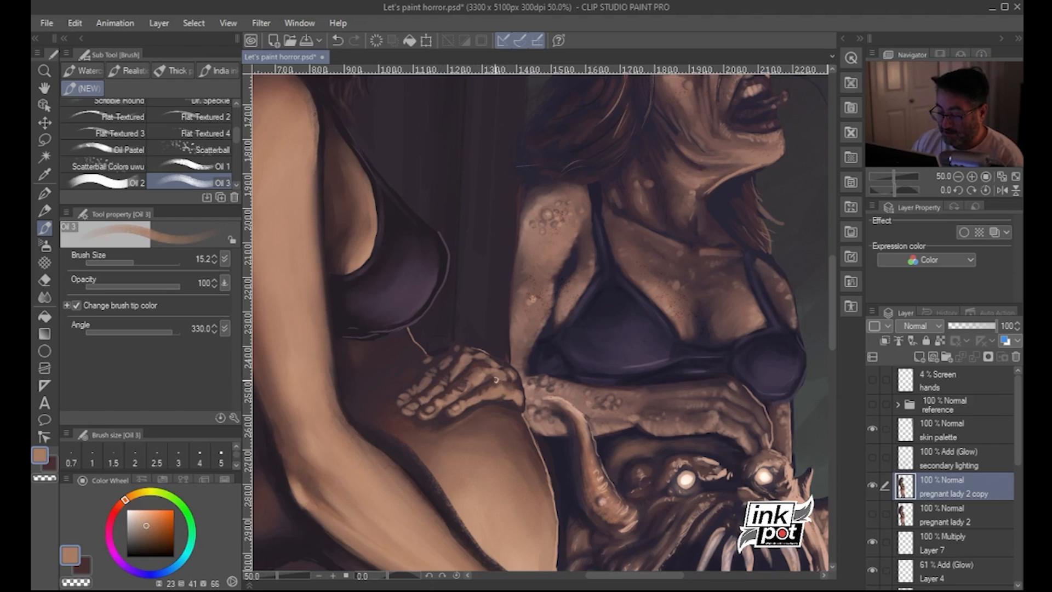
pyautogui.click(143, 262)
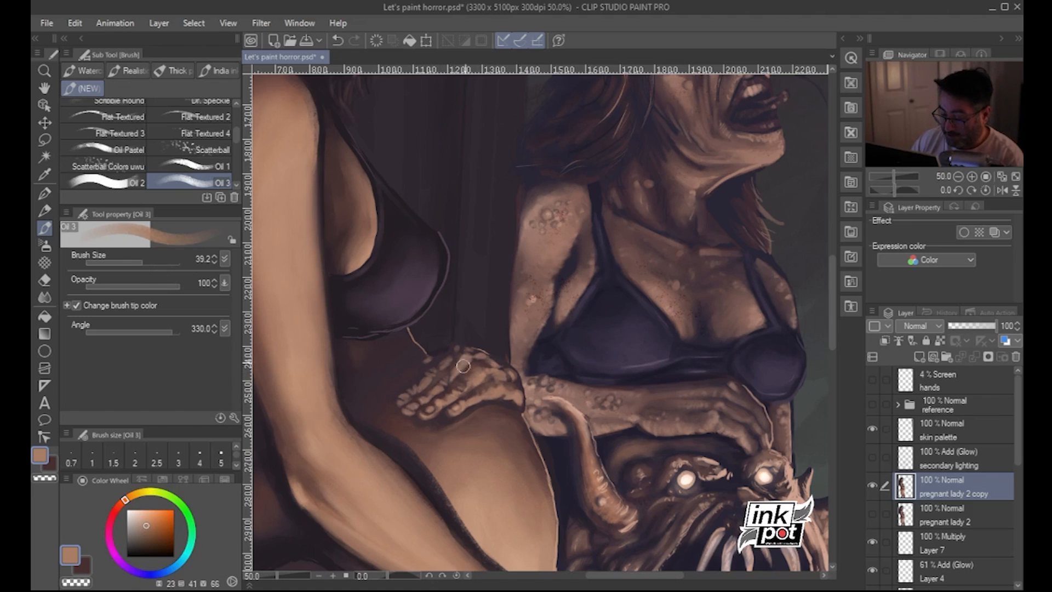
pyautogui.hotkey('ctrl', 'z')
pyautogui.moveTo(422, 385); pyautogui.dragTo(409, 392)
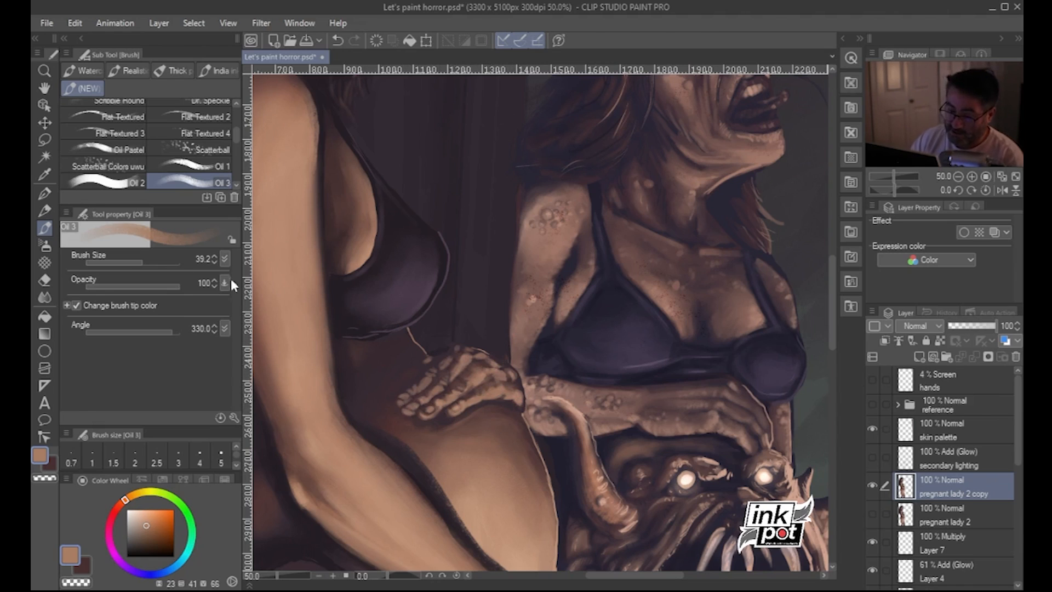
# Define the creases between the knuckles and fingers with sampled dark and warm browns, reducing the brush to 18.9 and 9.8
pyautogui.click(135, 263)
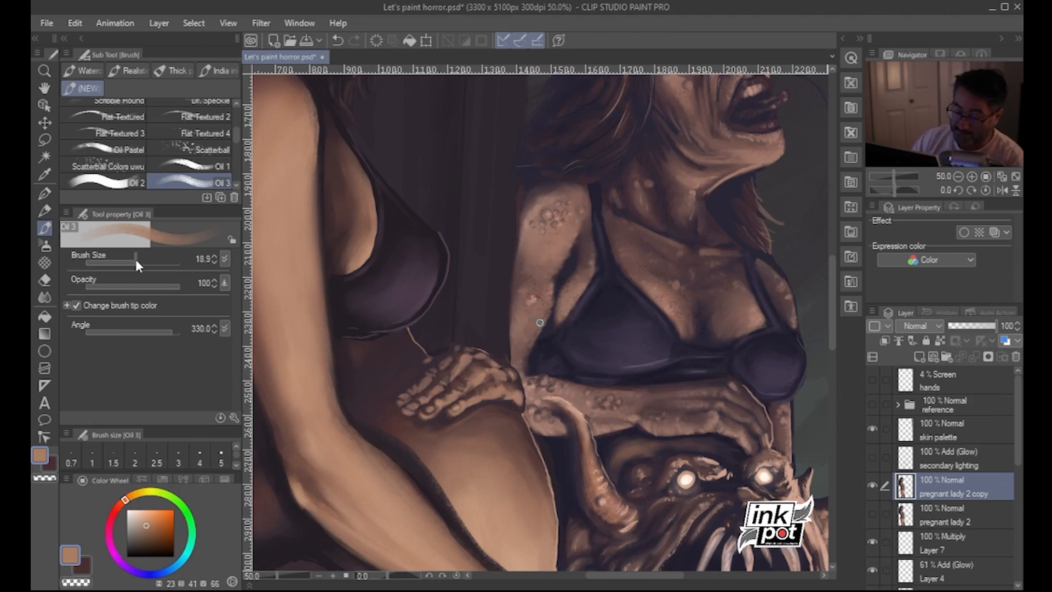
pyautogui.keyDown('alt'); pyautogui.click(491, 378); pyautogui.keyUp('alt')
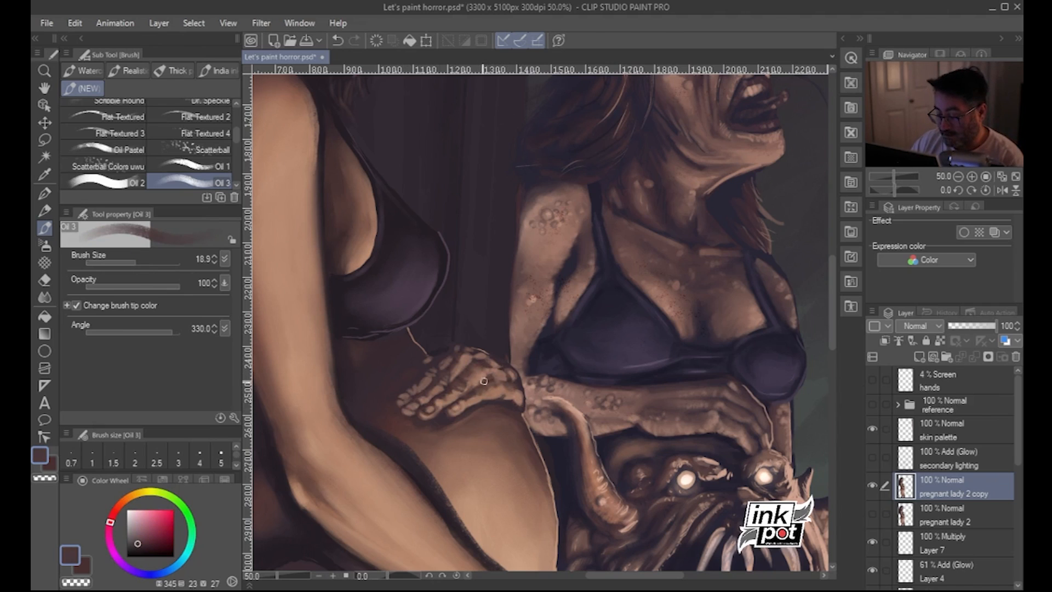
pyautogui.click(129, 262)
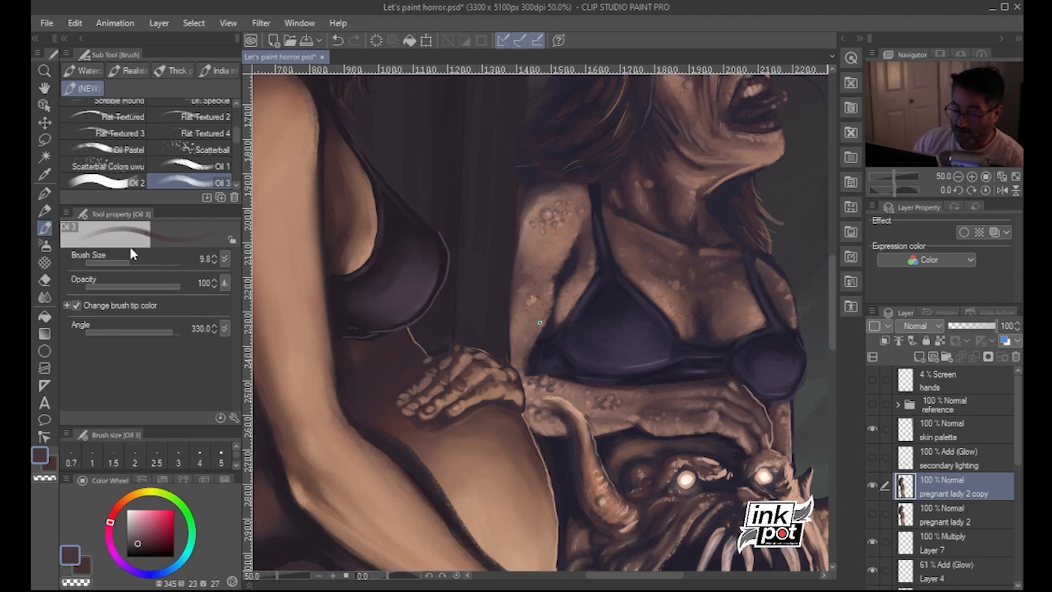
pyautogui.keyDown('alt'); pyautogui.click(491, 377); pyautogui.keyUp('alt')
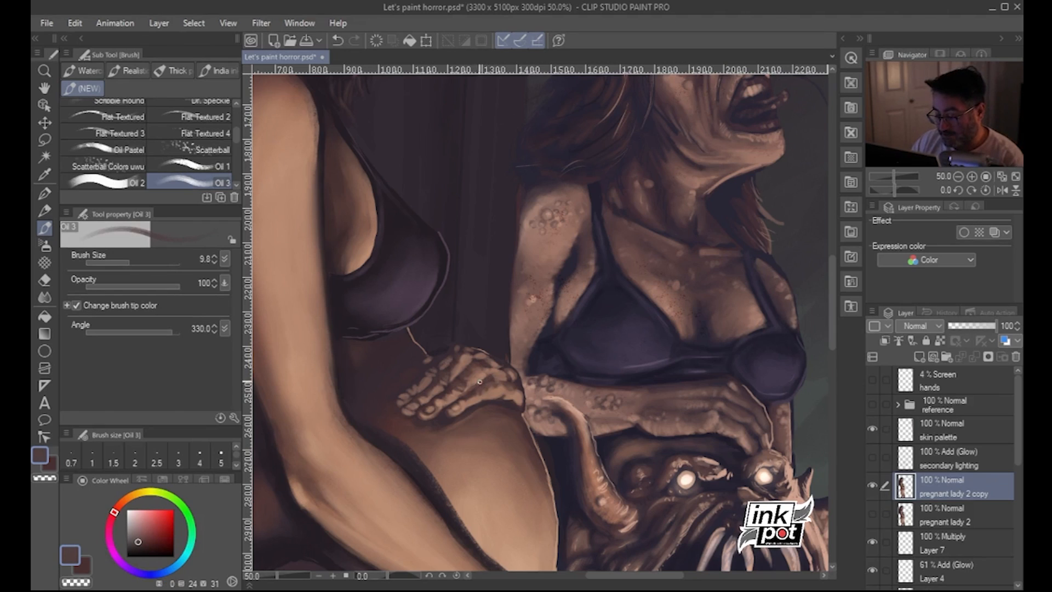
pyautogui.keyDown('alt'); pyautogui.click(437, 401); pyautogui.keyUp('alt')
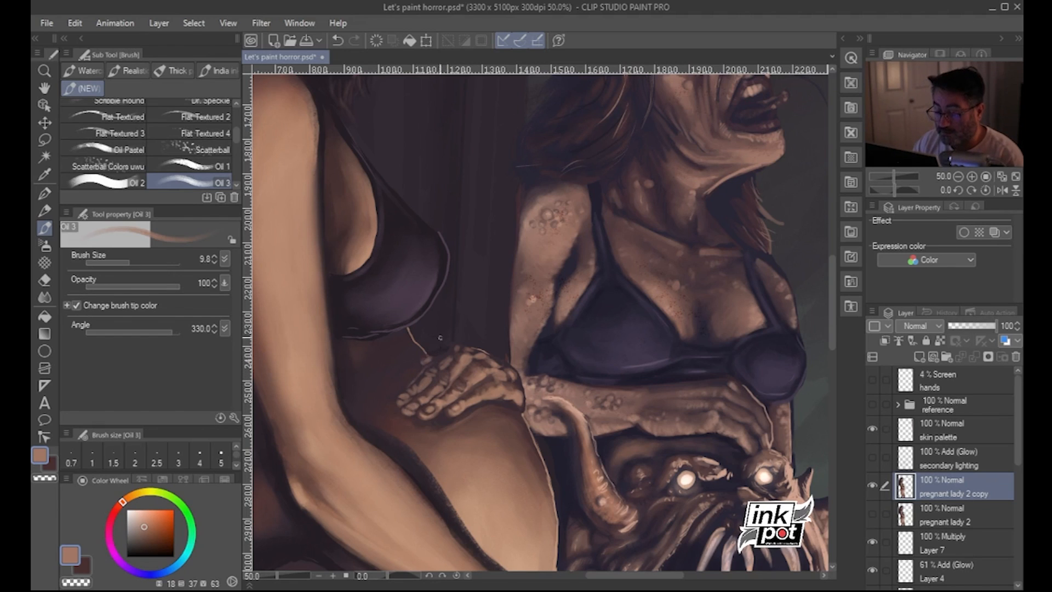
# Clean the hand's outer edge with the transparent colour and shade beneath its lower finger with sampled dark purple and reddish brown
pyautogui.press('c')
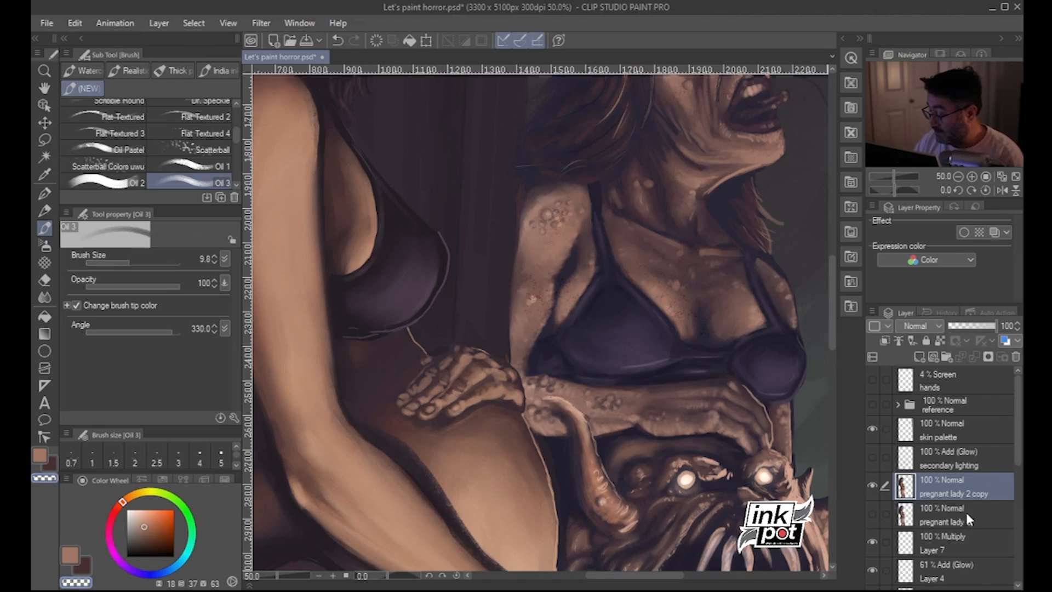
pyautogui.moveTo(1019, 463)
pyautogui.mouseDown()
pyautogui.moveTo(1019, 509)
pyautogui.moveTo(1014, 500)
pyautogui.moveTo(1004, 528)
pyautogui.mouseUp()
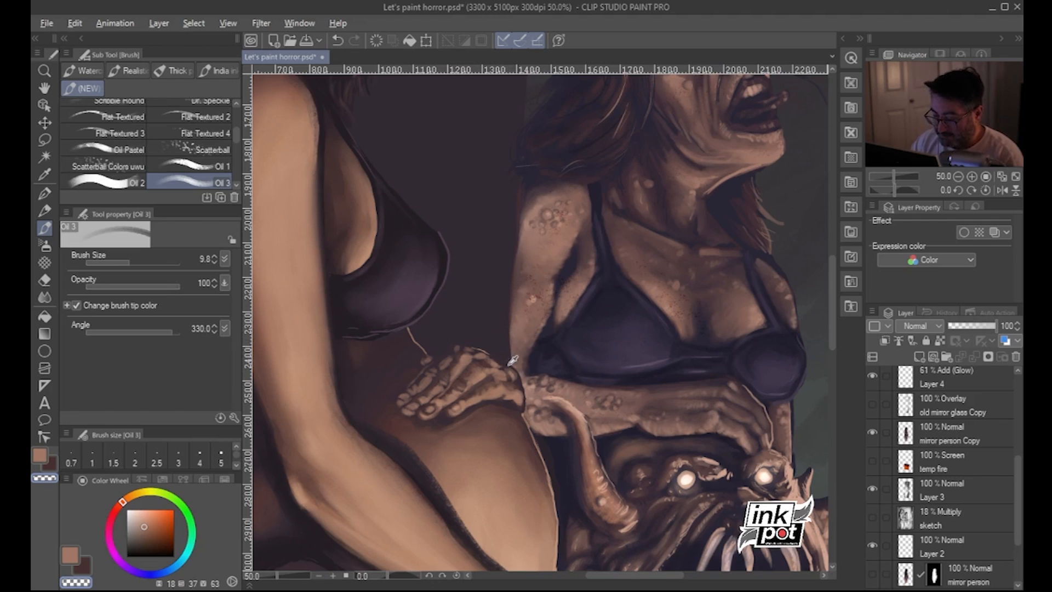
pyautogui.keyDown('alt'); pyautogui.click(456, 418); pyautogui.keyUp('alt')
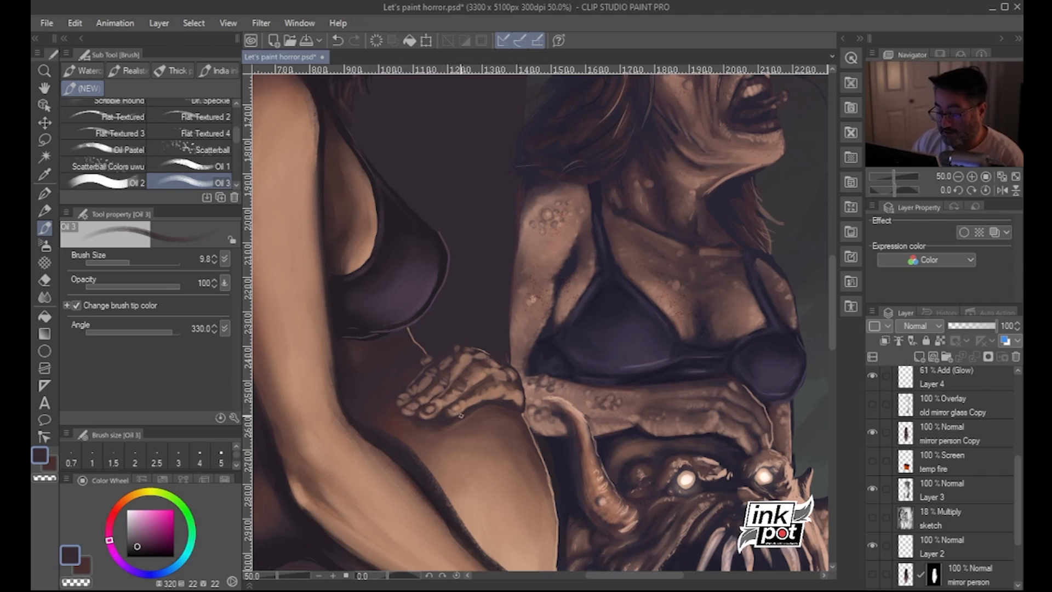
pyautogui.keyDown('alt'); pyautogui.click(441, 429); pyautogui.keyUp('alt')
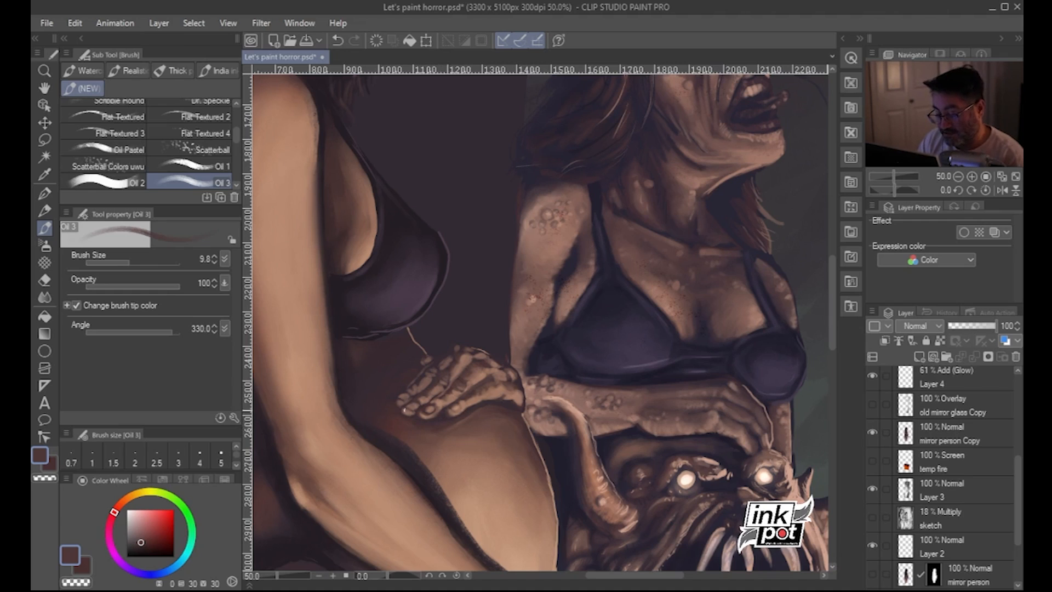
# Blend the dark belly area beside the fingertips with dark tones sampled there at brush size 15.2
pyautogui.keyDown('alt'); pyautogui.click(400, 395); pyautogui.keyUp('alt')
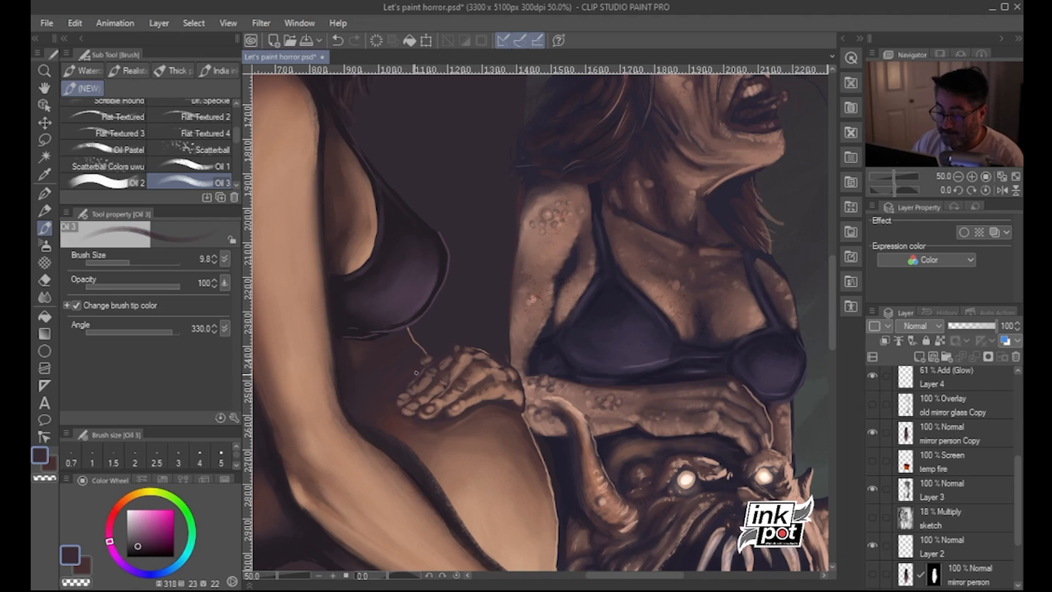
pyautogui.click(134, 263)
pyautogui.keyDown('alt'); pyautogui.click(413, 369); pyautogui.keyUp('alt')
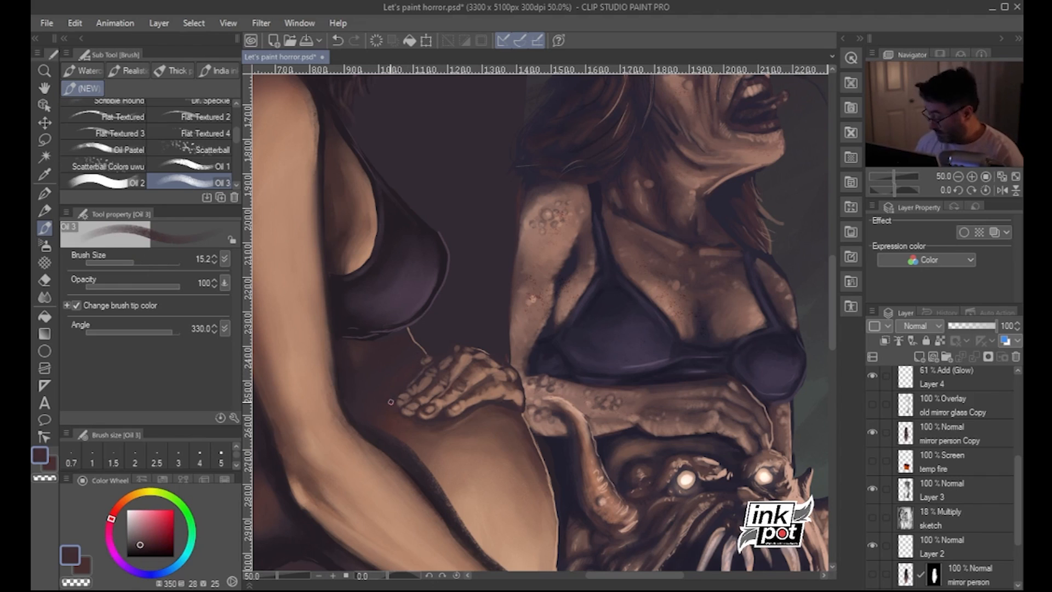
# Shade the upper knuckles with a reddish brown sampled near the wrist at brush size 33.9
pyautogui.scroll(-2, 392, 405)
pyautogui.scroll(-2, 391, 400)
pyautogui.scroll(3, 391, 401)
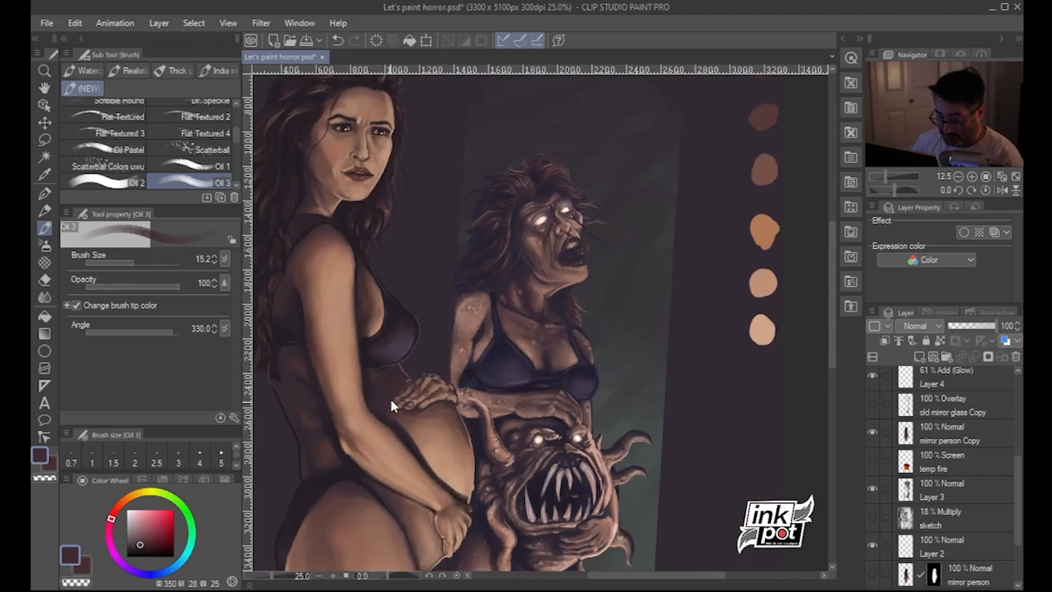
pyautogui.scroll(-1, 391, 401)
pyautogui.scroll(-2, 390, 397)
pyautogui.scroll(5, 390, 397)
pyautogui.moveTo(543, 378); pyautogui.dragTo(489, 403)
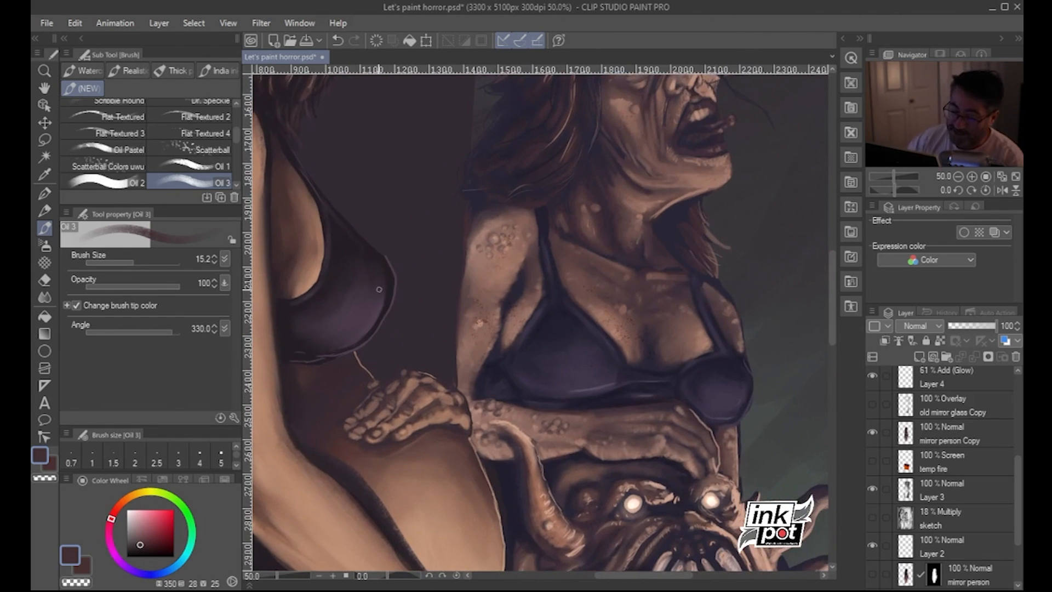
pyautogui.click(141, 263)
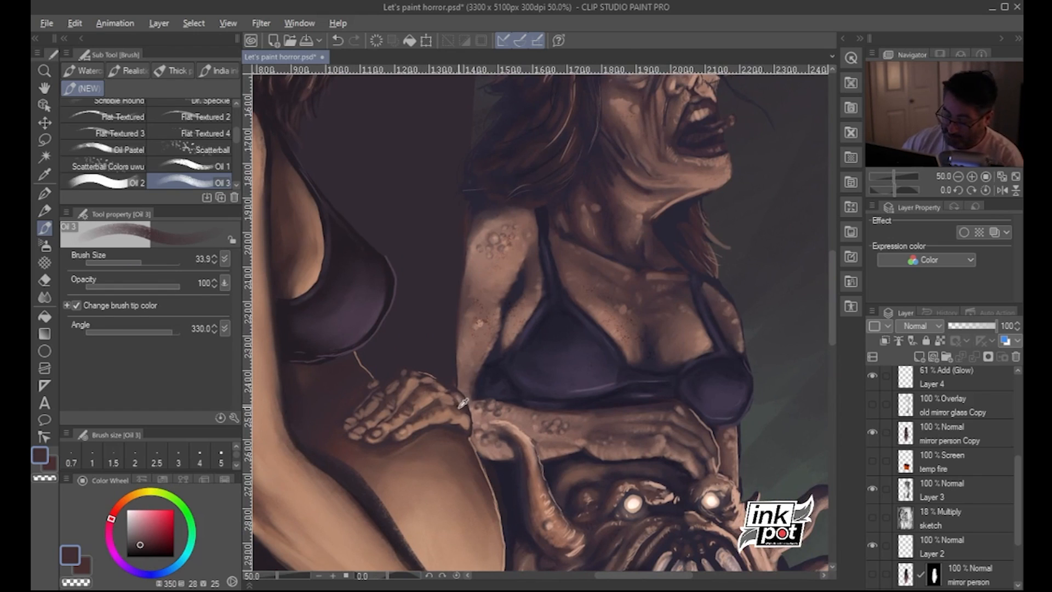
pyautogui.keyDown('alt'); pyautogui.click(461, 405); pyautogui.keyUp('alt')
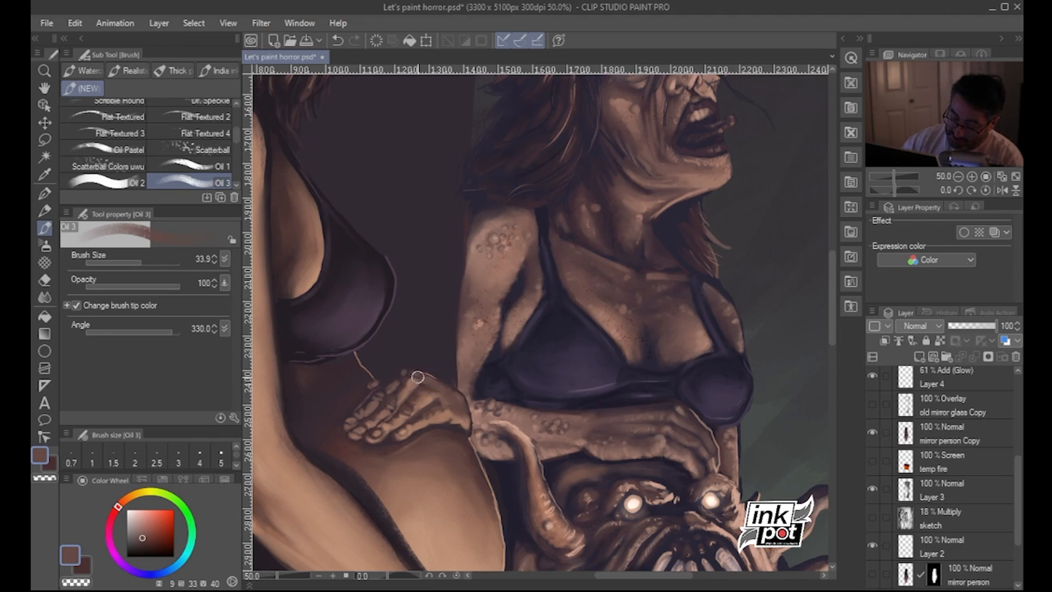
# Clean the belly hand's outer edge with the transparent colour and soften it using the Gouache blender at brush size 15.2
pyautogui.press('c')
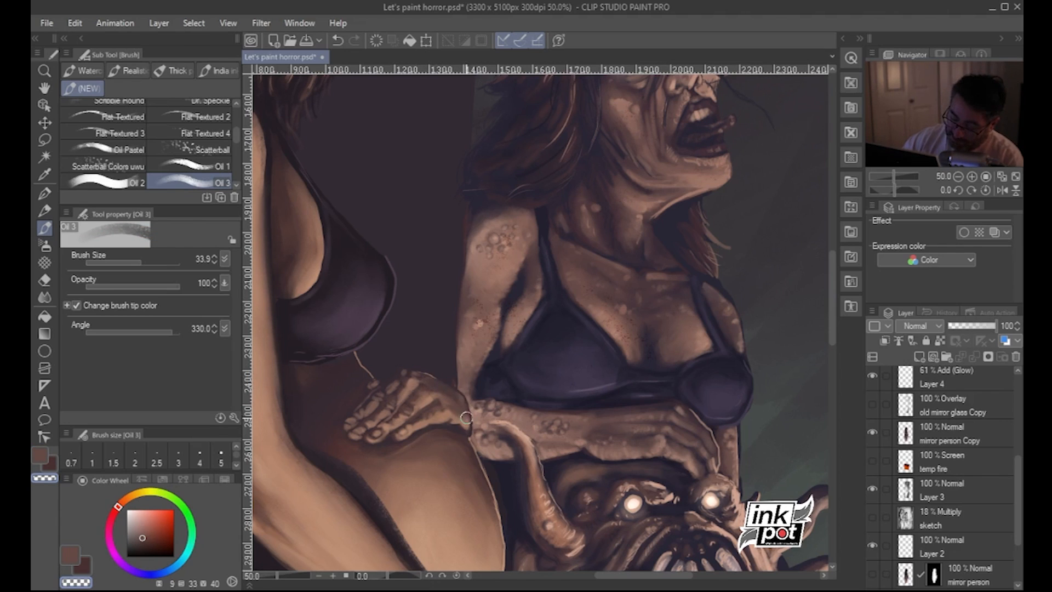
pyautogui.press('alt')
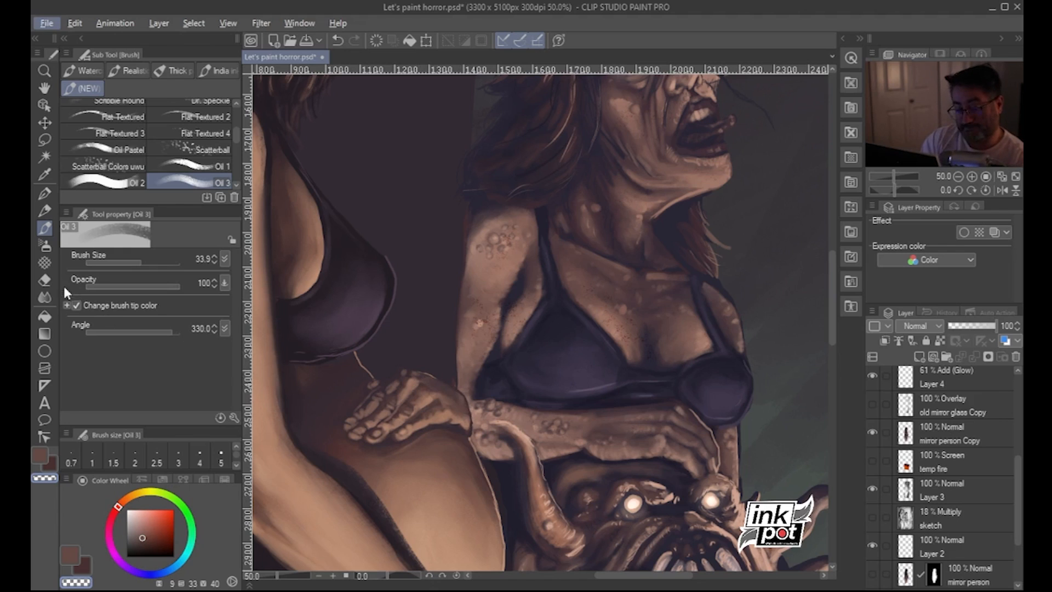
pyautogui.click(215, 70)
pyautogui.click(174, 70)
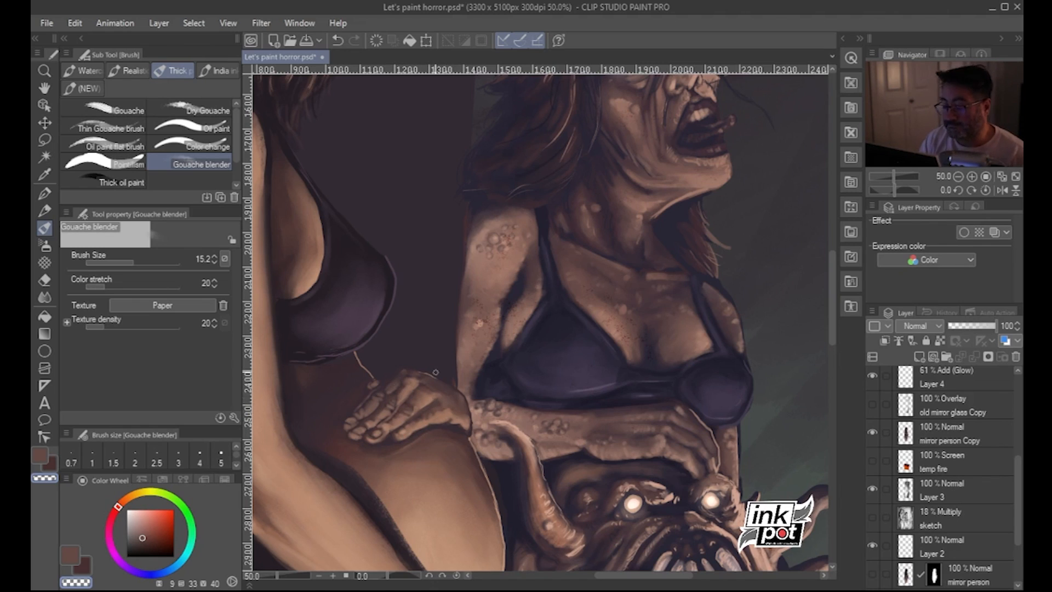
# Paint the back of the hand near the wrist in tan with the G-pen at 17.6 and Oil 3 at 12.2 and 21.9
pyautogui.moveTo(605, 441)
pyautogui.mouseDown()
pyautogui.moveTo(676, 298)
pyautogui.moveTo(638, 298)
pyautogui.moveTo(613, 338)
pyautogui.mouseUp()
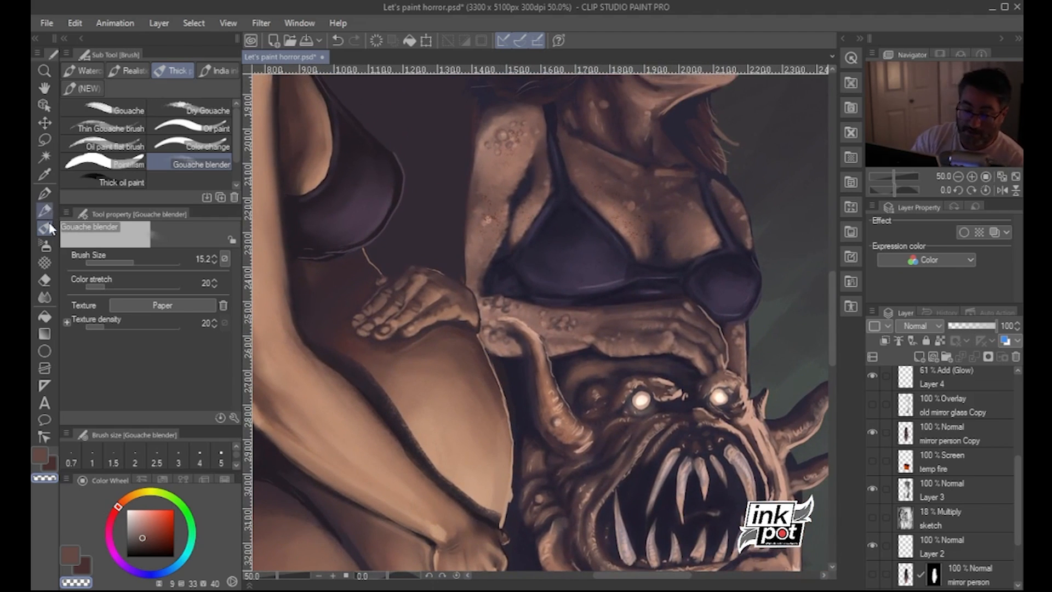
pyautogui.press('p')
pyautogui.click(47, 192)
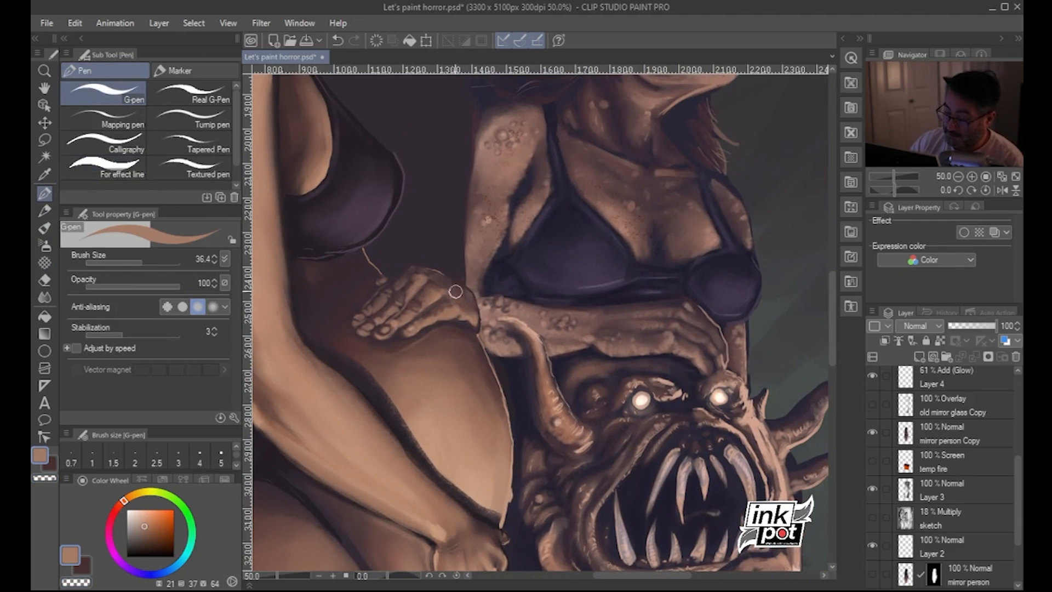
pyautogui.click(135, 257)
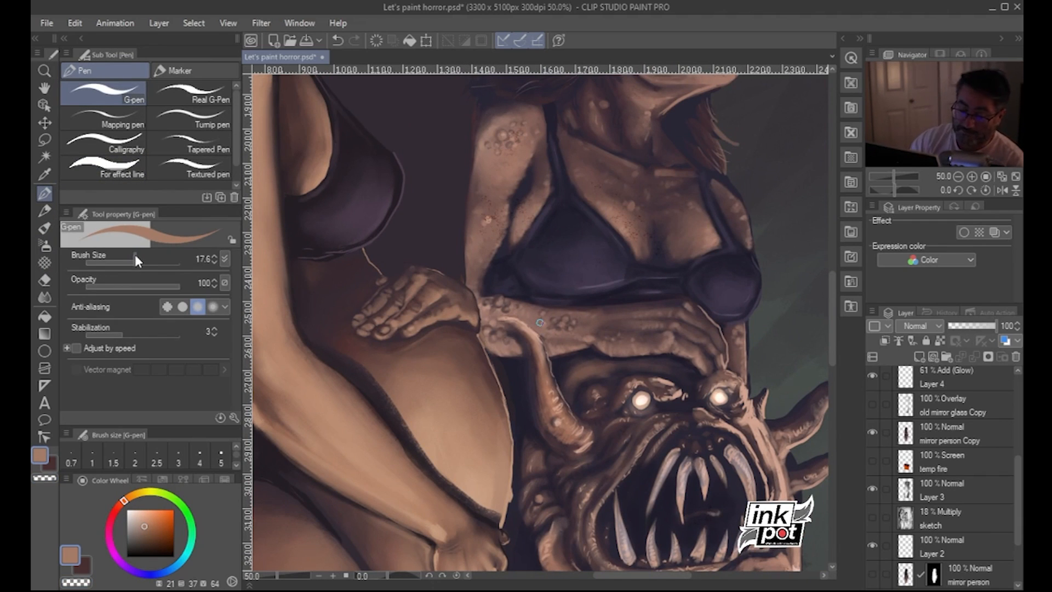
pyautogui.click(46, 228)
pyautogui.click(90, 90)
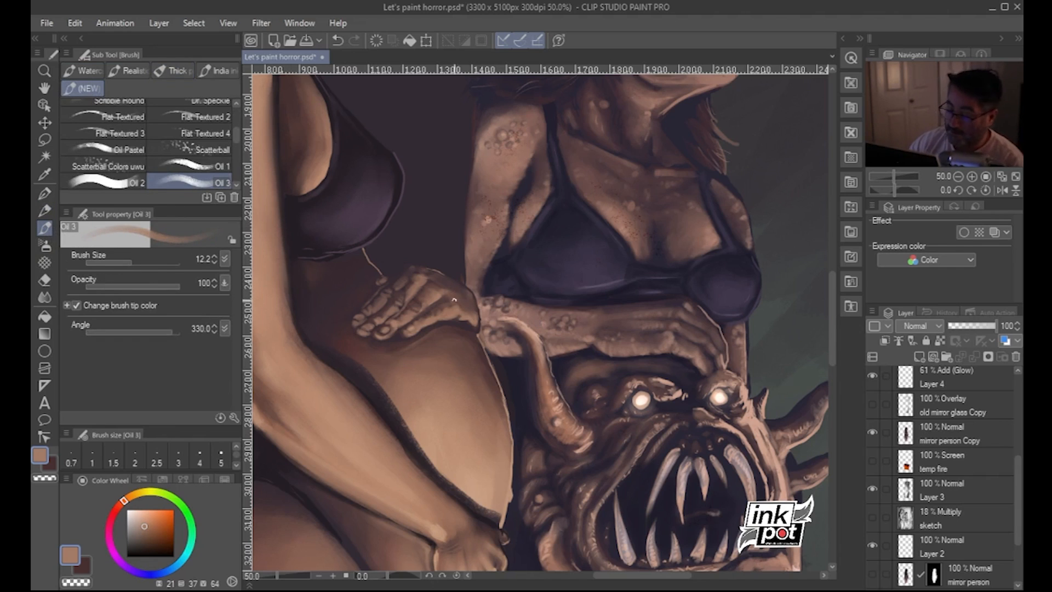
pyautogui.click(139, 260)
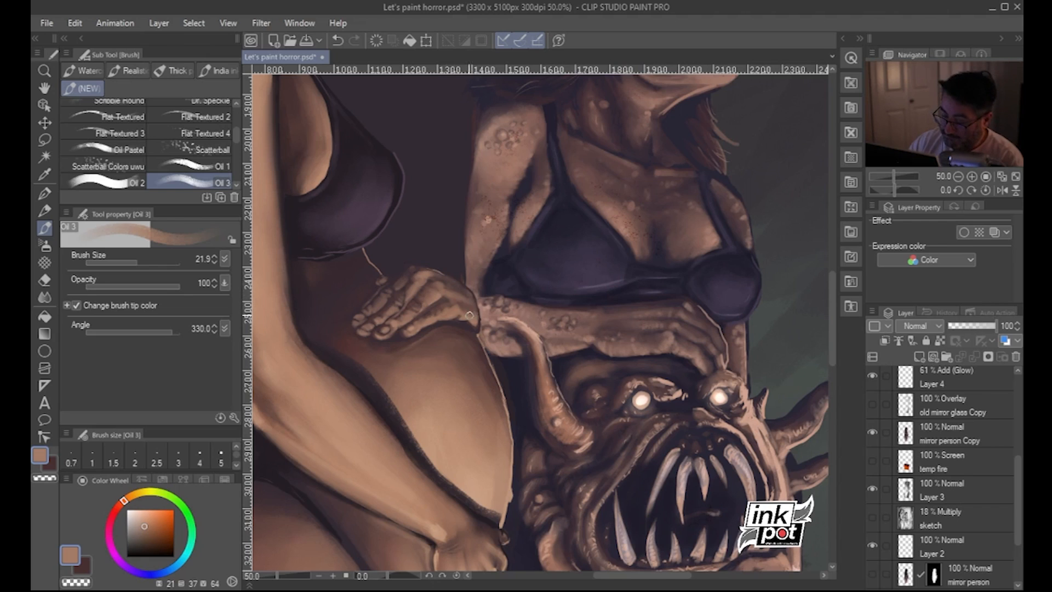
# Shade the knuckles and the gaps between the fingers with sampled dark purple, tan and reddish-brown tones at brush size 21.9
pyautogui.keyDown('alt'); pyautogui.click(428, 289); pyautogui.keyUp('alt')
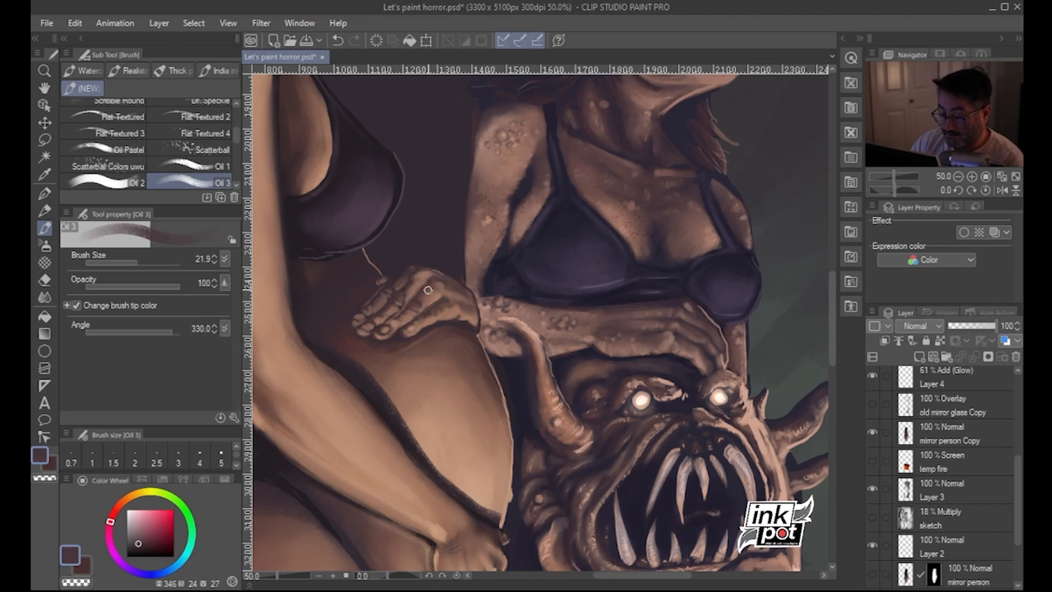
pyautogui.keyDown('alt'); pyautogui.click(408, 314); pyautogui.keyUp('alt')
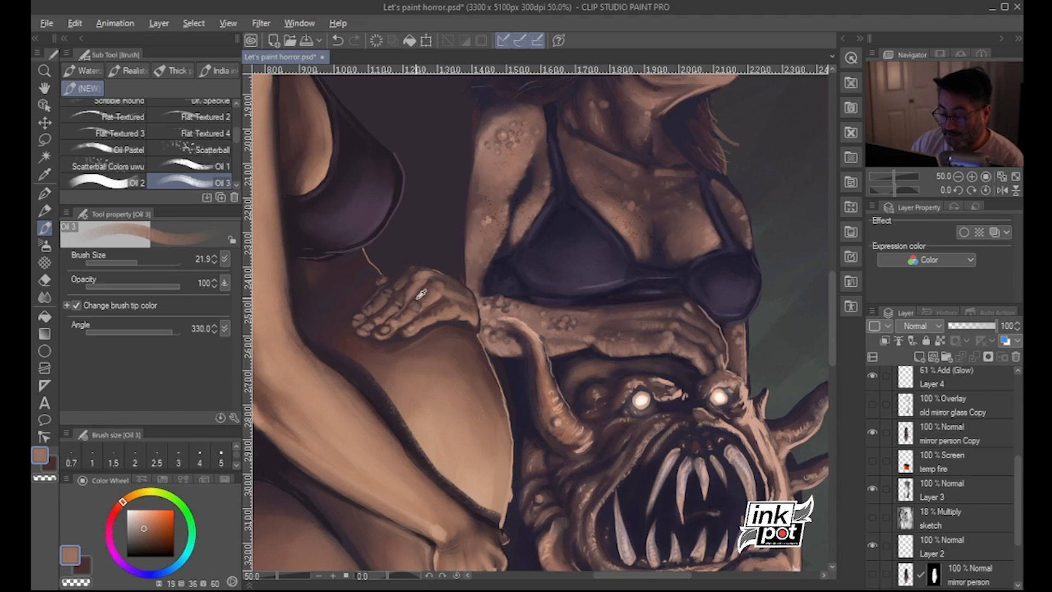
pyautogui.keyDown('alt'); pyautogui.click(424, 294); pyautogui.keyUp('alt')
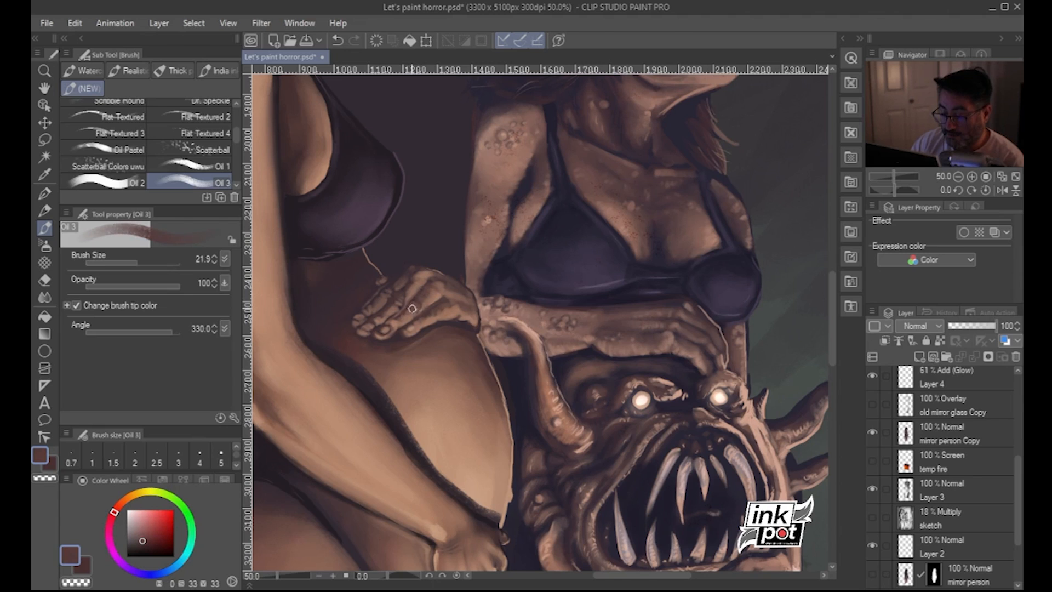
pyautogui.keyDown('alt'); pyautogui.click(417, 307); pyautogui.keyUp('alt')
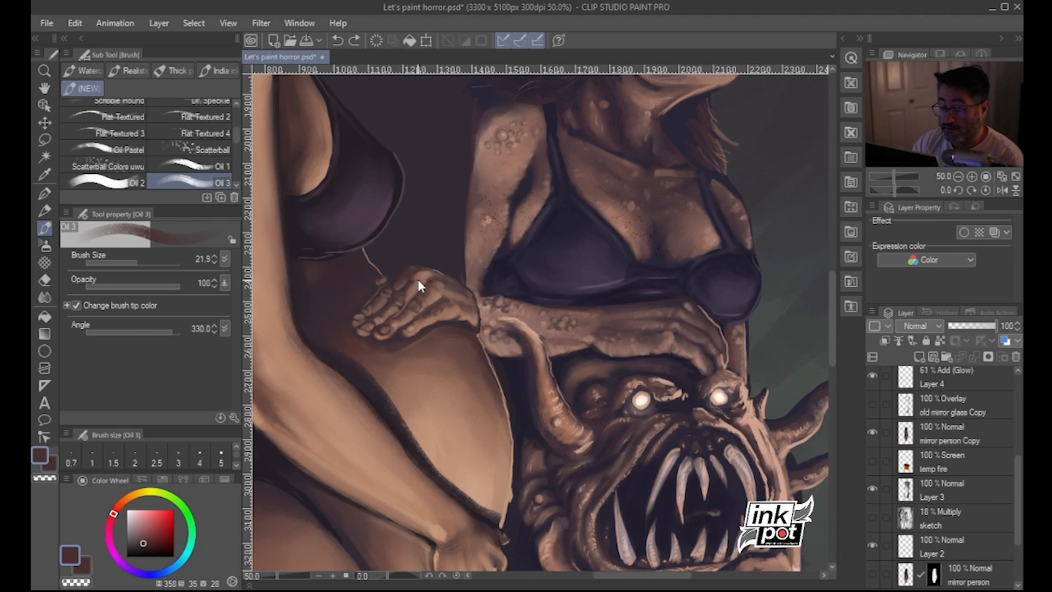
pyautogui.moveTo(505, 334); pyautogui.dragTo(488, 297)
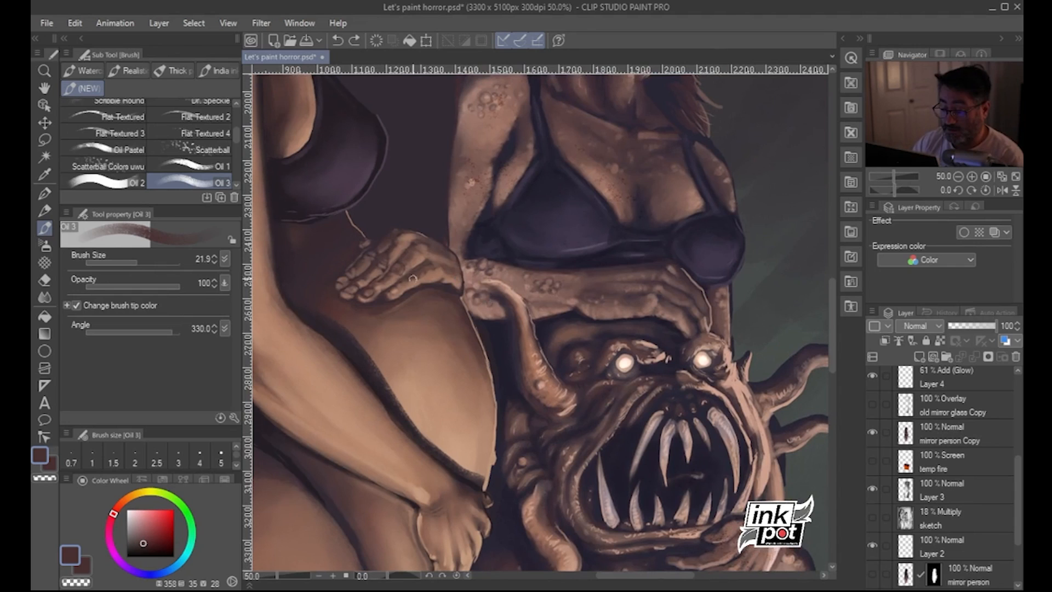
pyautogui.moveTo(399, 288); pyautogui.dragTo(402, 281)
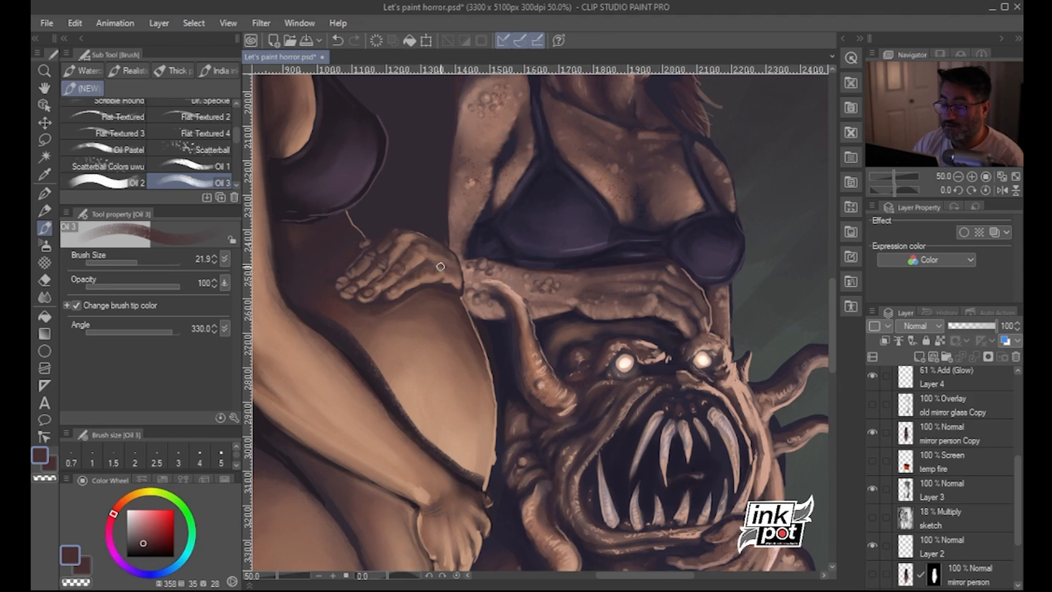
# Refine the fingers and the hand's lower edge at brush size 8.5, alternating sampled tan skin tones and dark purplish shadows
pyautogui.click(133, 257)
pyautogui.keyDown('alt'); pyautogui.click(443, 269); pyautogui.keyUp('alt')
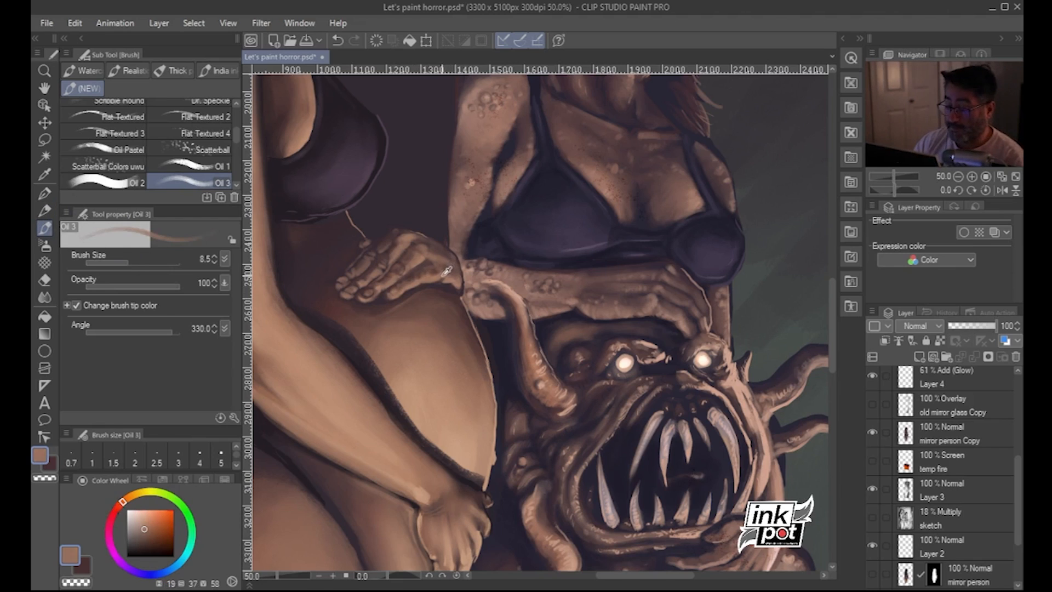
pyautogui.keyDown('alt'); pyautogui.click(376, 284); pyautogui.keyUp('alt')
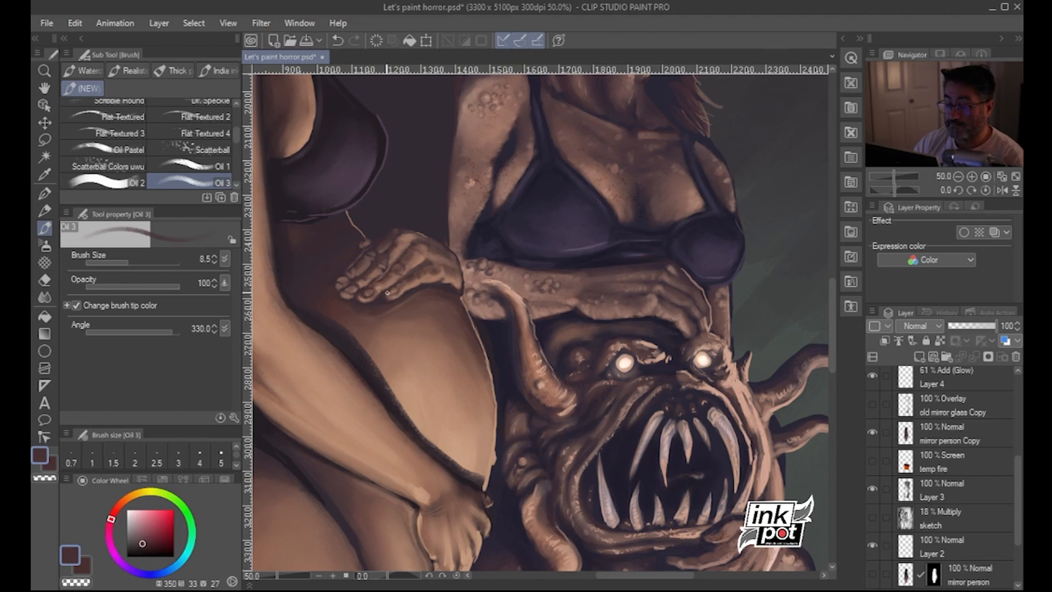
pyautogui.keyDown('alt'); pyautogui.click(401, 288); pyautogui.keyUp('alt')
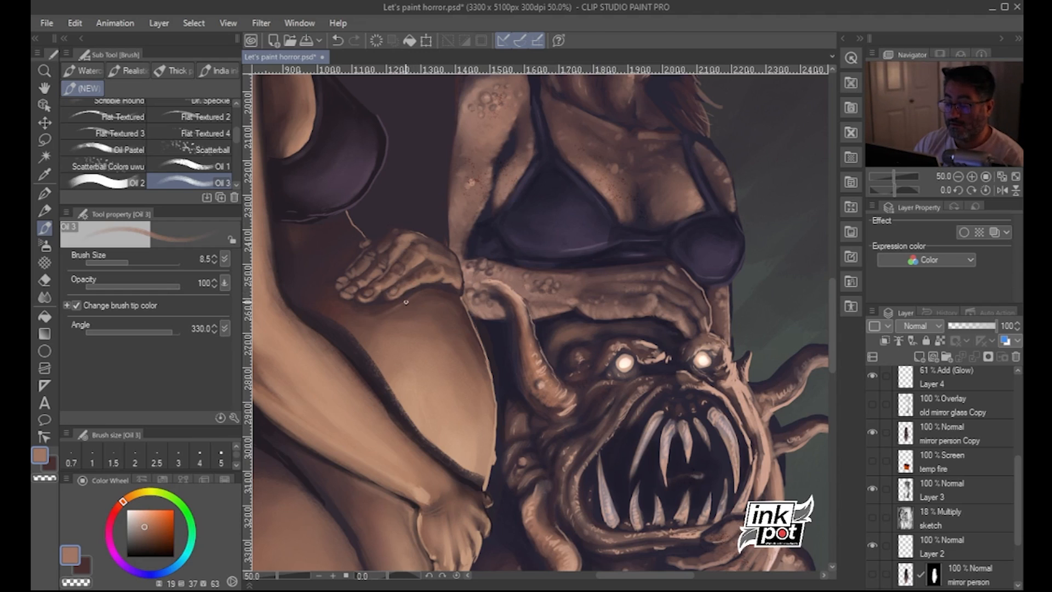
pyautogui.moveTo(608, 222); pyautogui.dragTo(551, 255)
pyautogui.keyDown('alt'); pyautogui.click(477, 272); pyautogui.keyUp('alt')
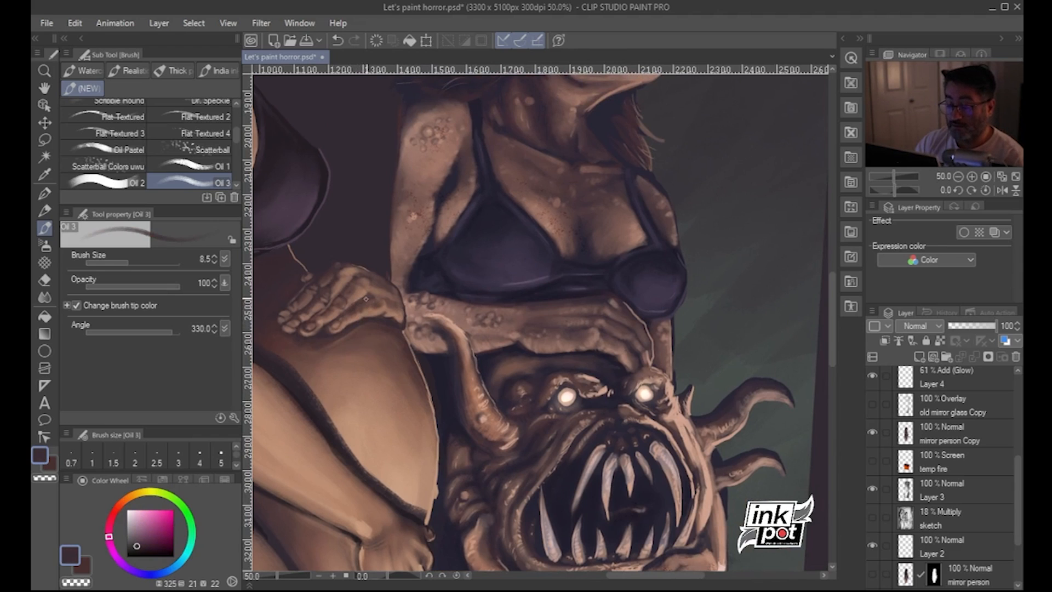
pyautogui.moveTo(329, 318); pyautogui.dragTo(396, 335)
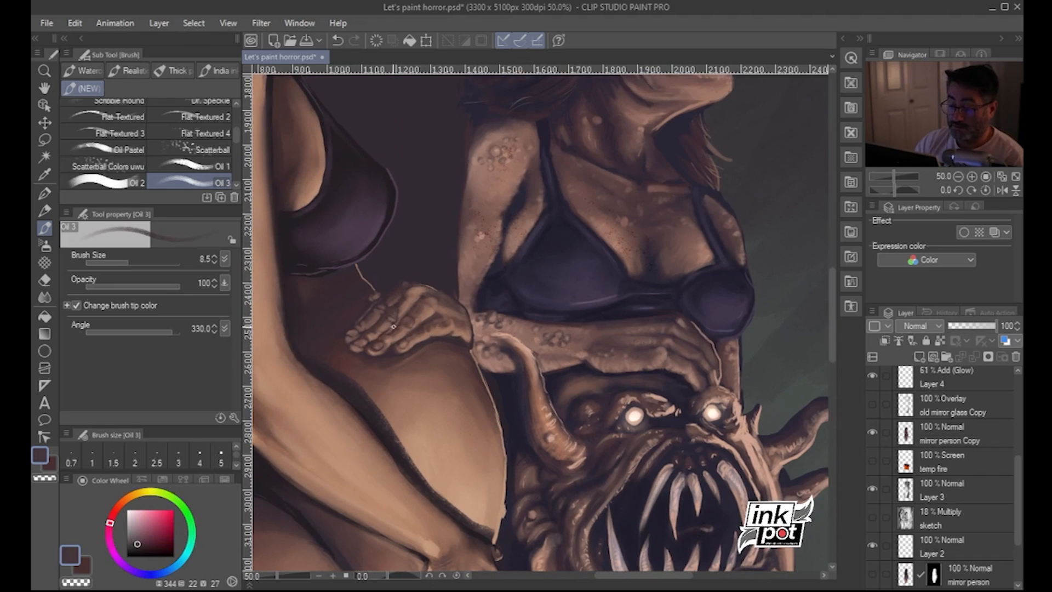
# Reshape the fingertips with the dark purple shadow colour using the G-pen at brush size 17.6
pyautogui.click(45, 193)
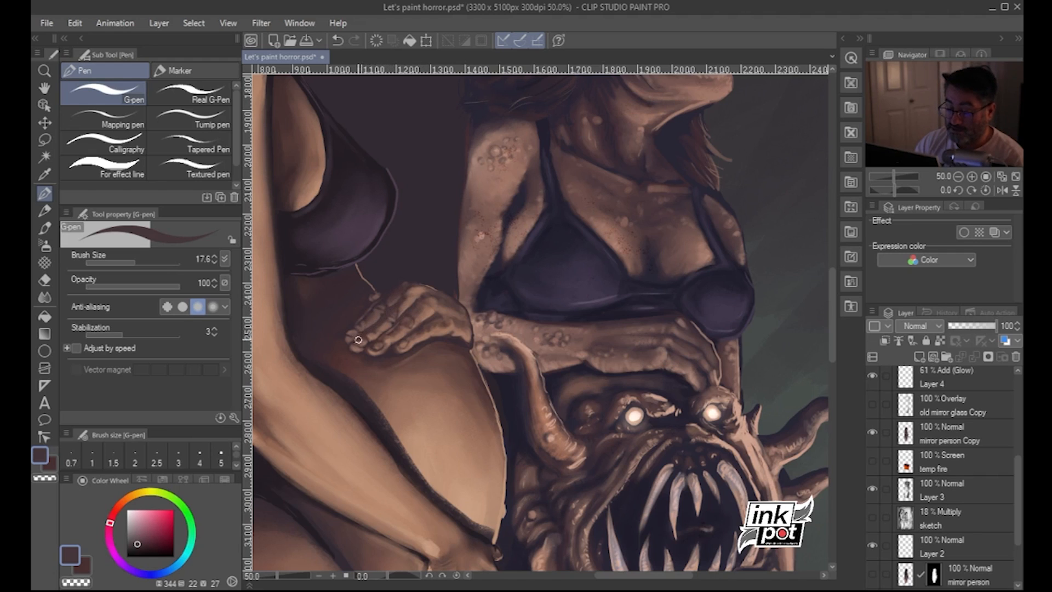
pyautogui.moveTo(493, 342); pyautogui.dragTo(484, 367)
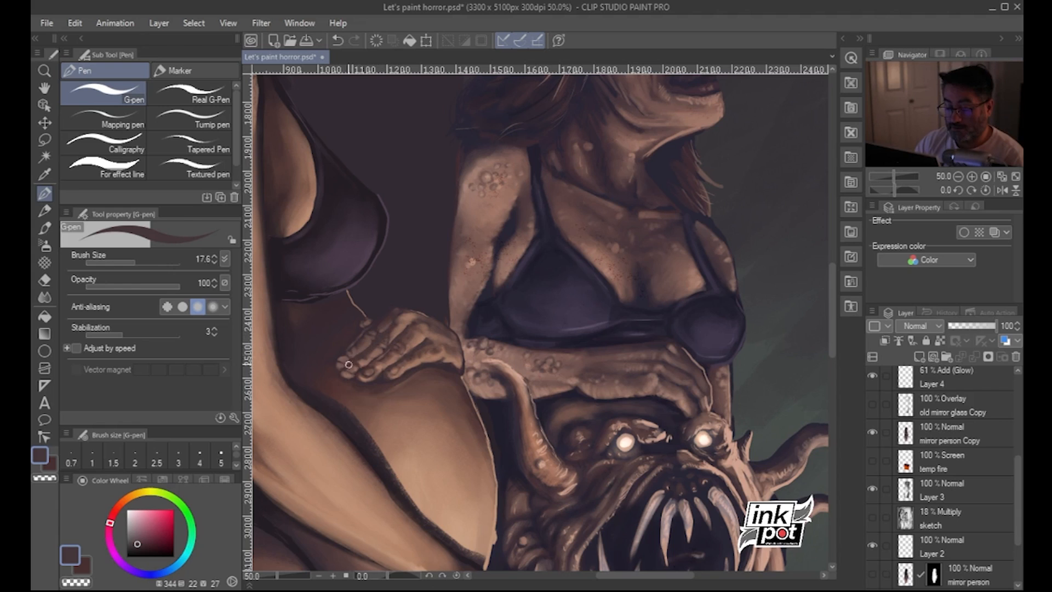
pyautogui.moveTo(483, 390); pyautogui.dragTo(489, 359)
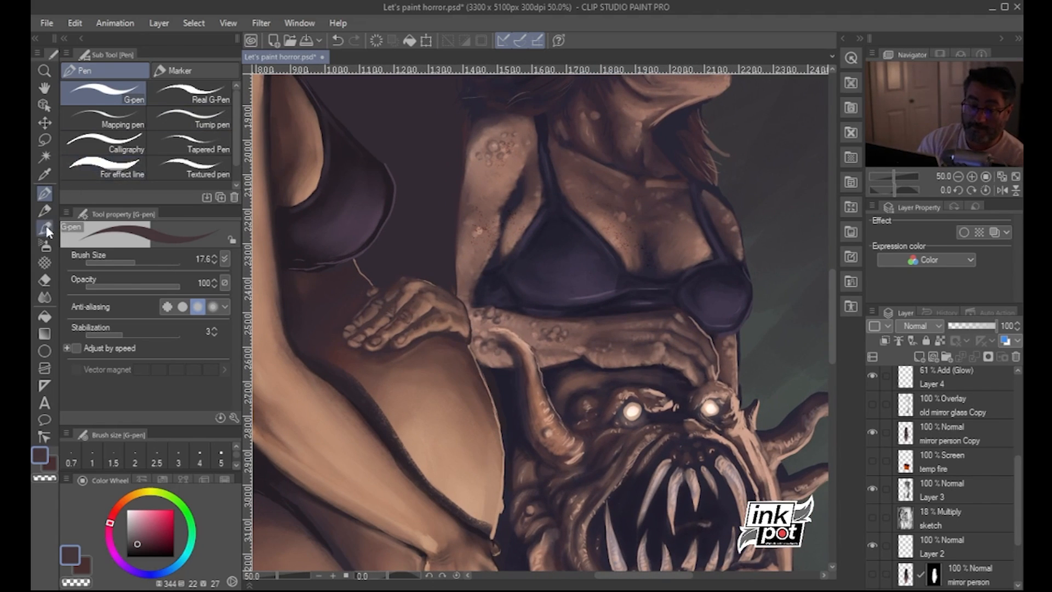
# Blend the dark area around the fingertips with sampled dark purples using Oil 3 at brush size 8.5, and save the painting
pyautogui.click(49, 210)
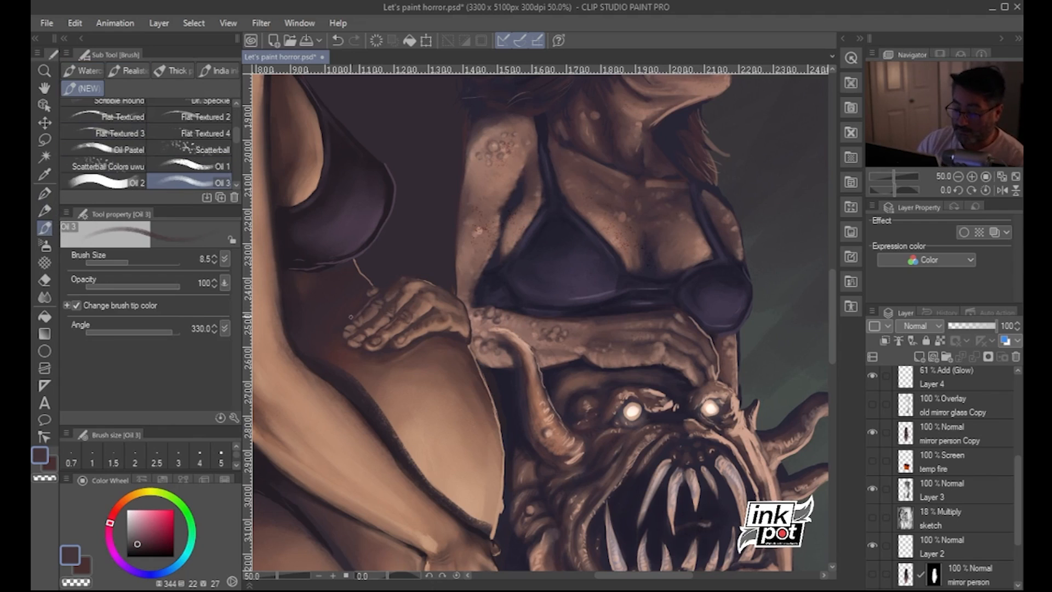
pyautogui.keyDown('alt'); pyautogui.click(364, 322); pyautogui.keyUp('alt')
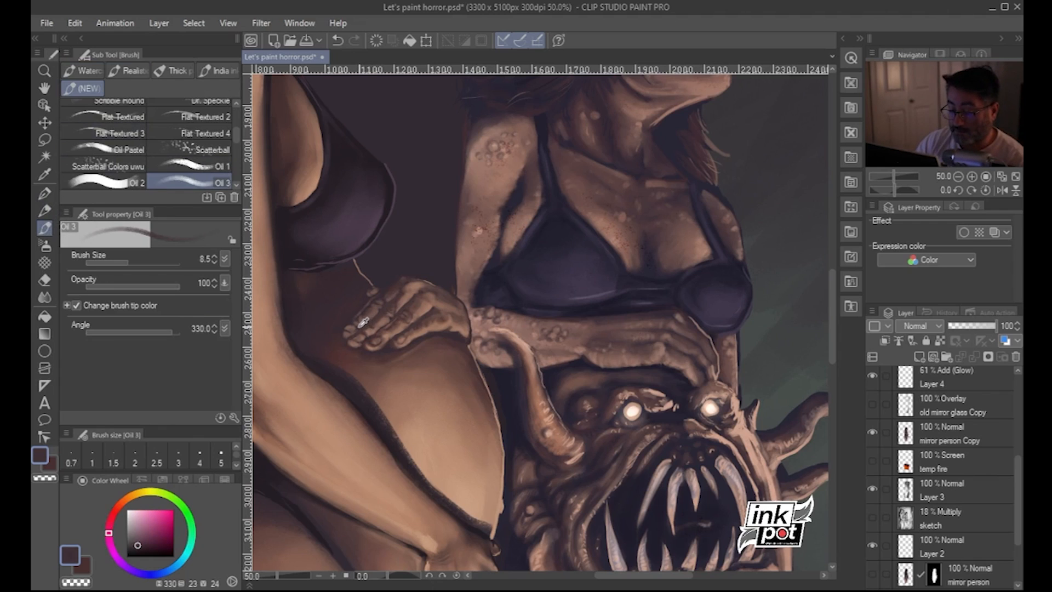
pyautogui.keyDown('alt'); pyautogui.click(325, 307); pyautogui.keyUp('alt')
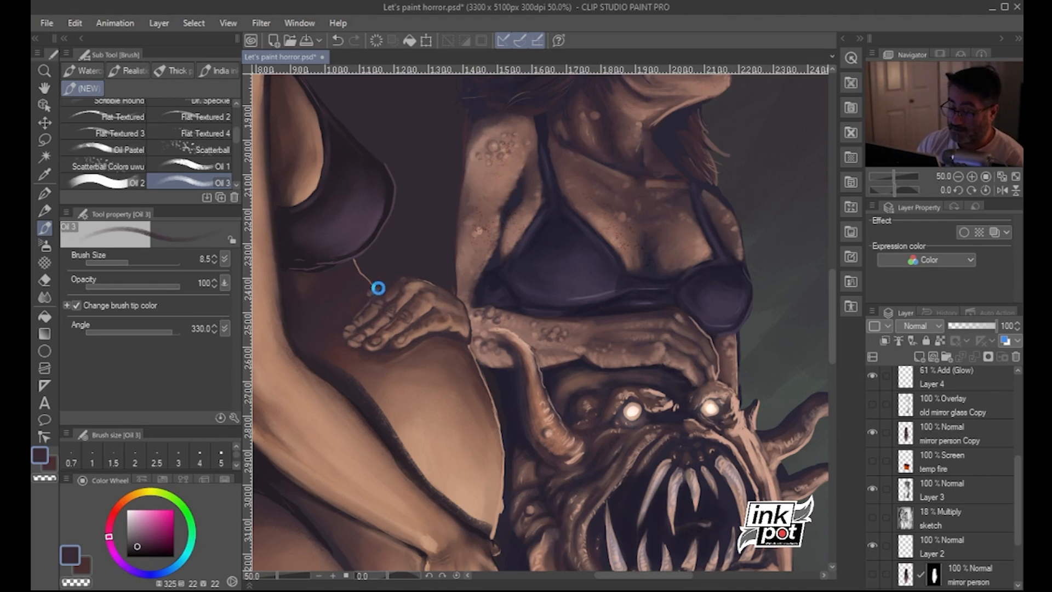
pyautogui.hotkey('ctrl', 's')
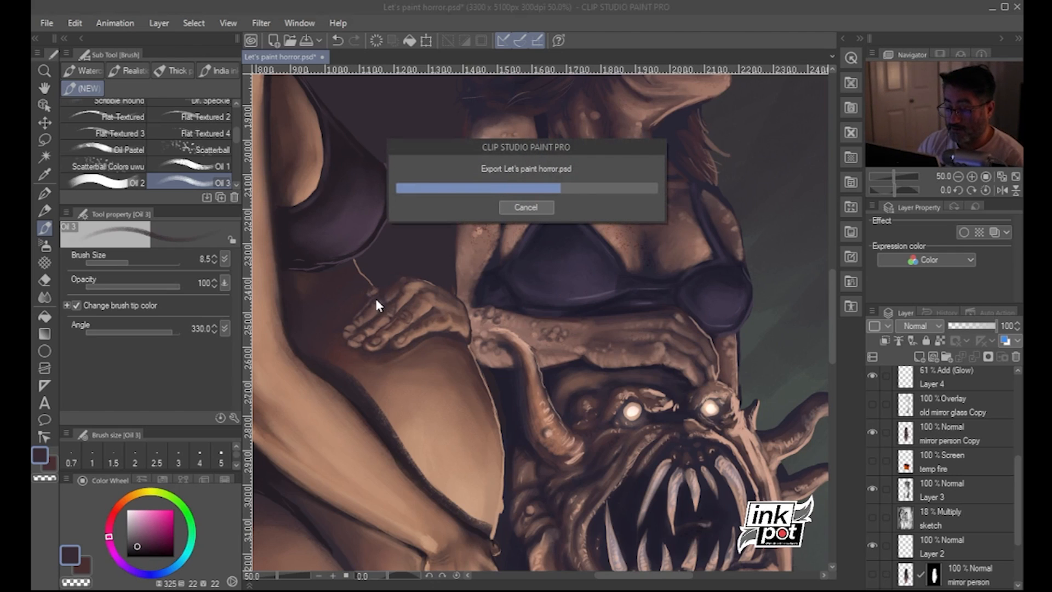
# Clean the hand's upper edge beside the thin rim line with sampled dark brown, the Hard eraser at 21.9 and the transparent colour
pyautogui.keyDown('alt'); pyautogui.click(364, 296); pyautogui.keyUp('alt')
pyautogui.moveTo(371, 293); pyautogui.dragTo(377, 291)
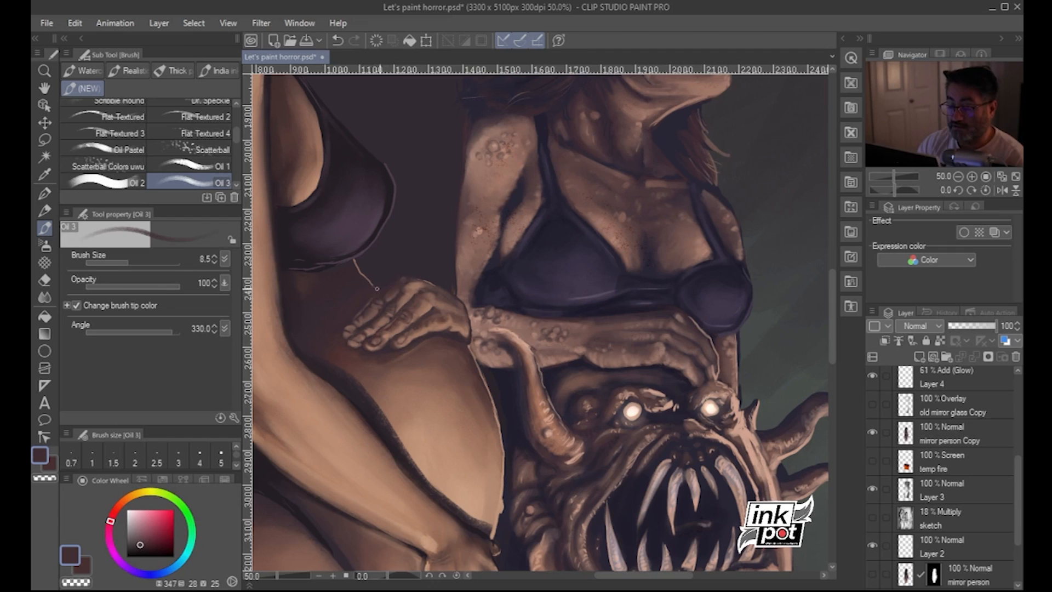
pyautogui.click(45, 279)
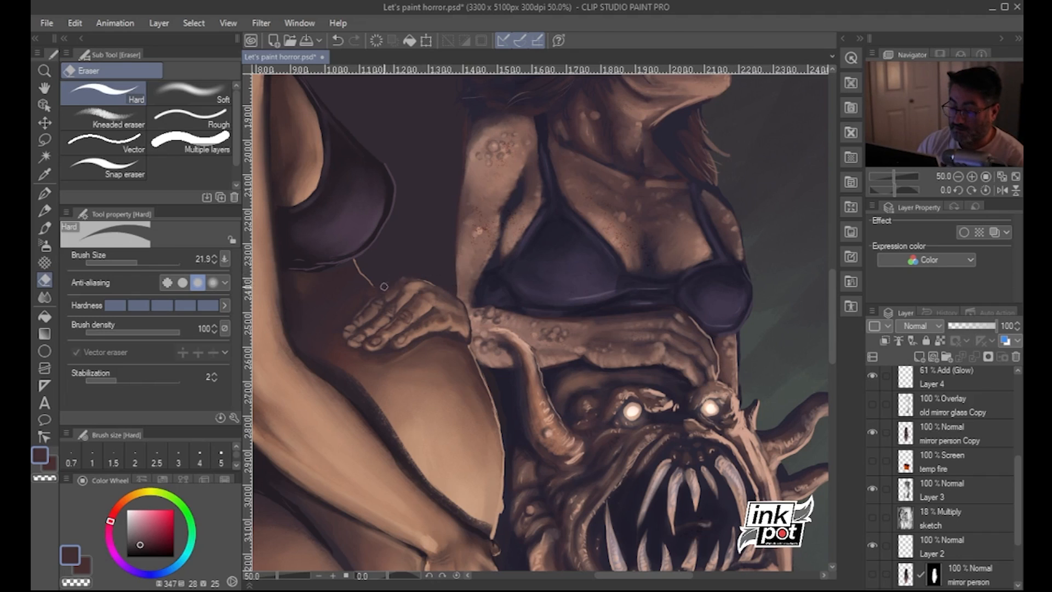
pyautogui.press('b')
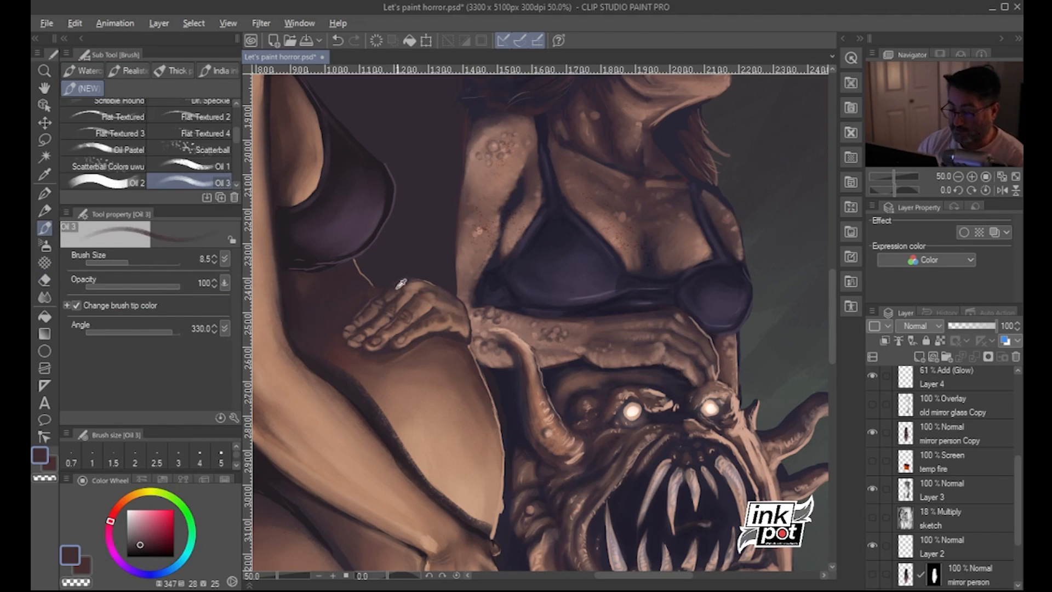
pyautogui.press('c')
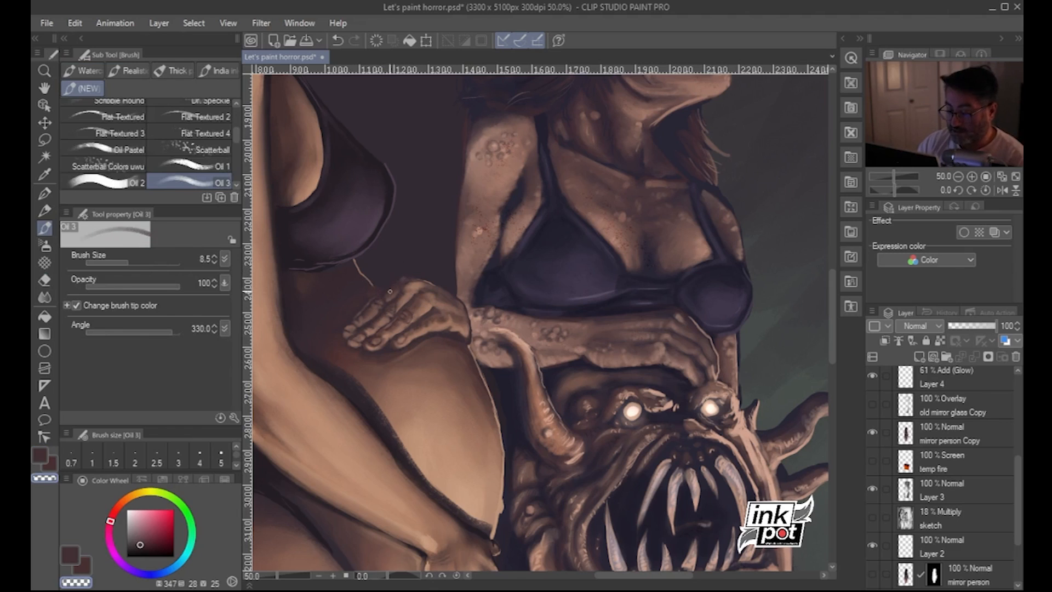
pyautogui.press('c')
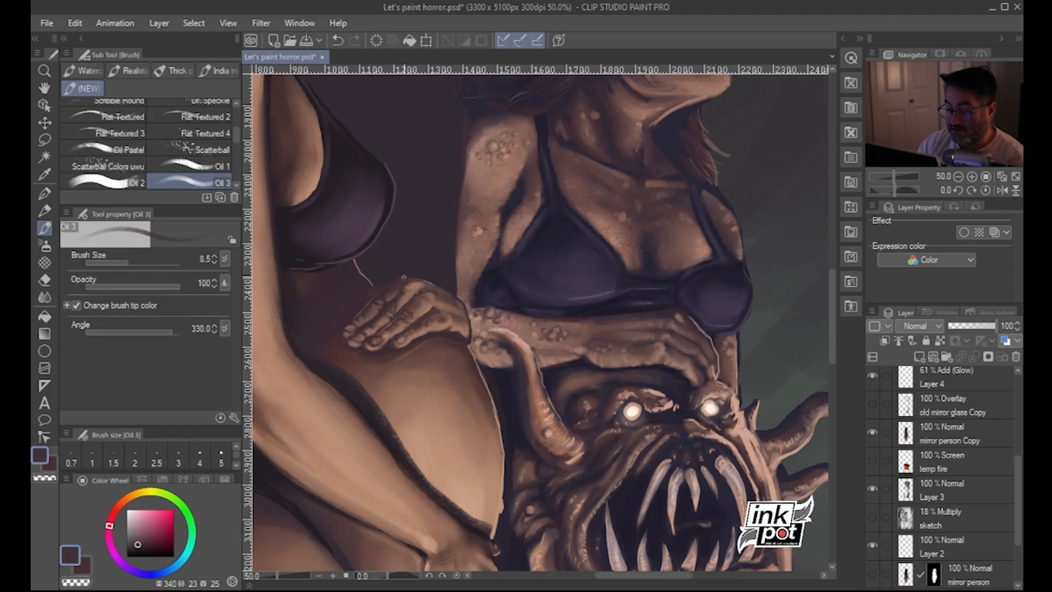
# Highlight the wrist side of the belly hand with a sampled light skin tone at brush size 8.5
pyautogui.moveTo(624, 400); pyautogui.dragTo(550, 442)
pyautogui.moveTo(427, 412); pyautogui.dragTo(578, 220)
pyautogui.keyDown('alt'); pyautogui.click(519, 388); pyautogui.keyUp('alt')
pyautogui.moveTo(624, 297)
pyautogui.mouseDown()
pyautogui.moveTo(495, 341)
pyautogui.moveTo(528, 406)
pyautogui.mouseUp()
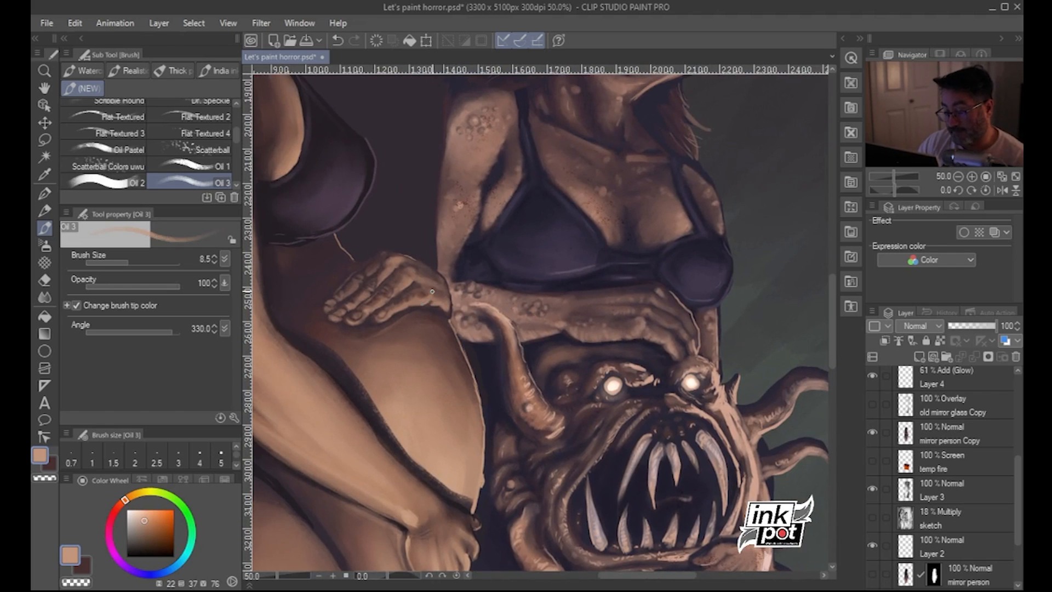
# Touch up the belly hand with the light skin tone using the Rough India ink brush at size 36.4, and undo the last stroke
pyautogui.moveTo(573, 435); pyautogui.dragTo(611, 155)
pyautogui.moveTo(549, 404); pyautogui.dragTo(524, 531)
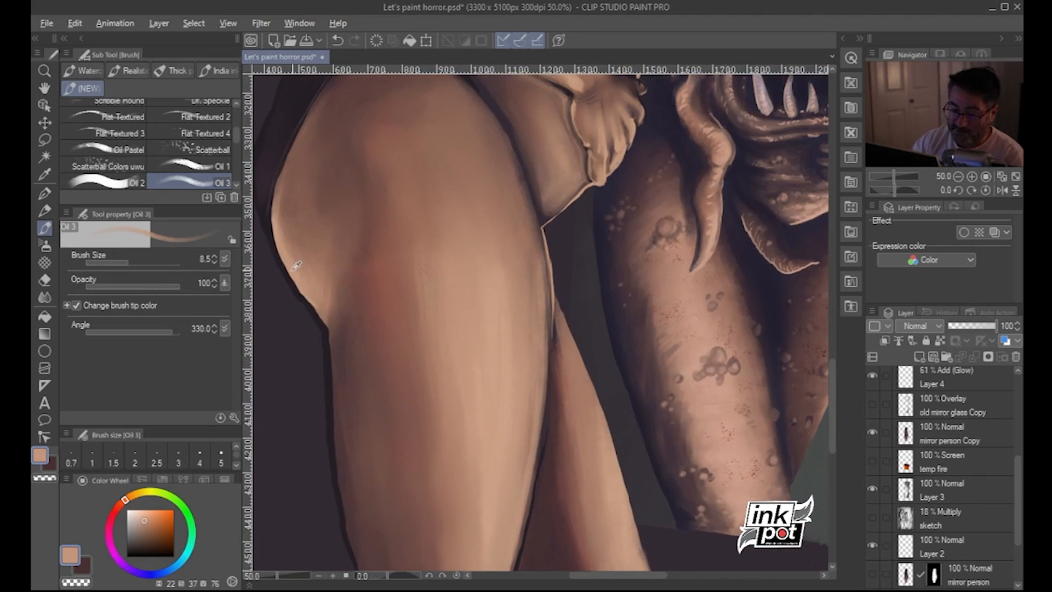
pyautogui.moveTo(563, 223); pyautogui.dragTo(354, 540)
pyautogui.scroll(3, 464, 379)
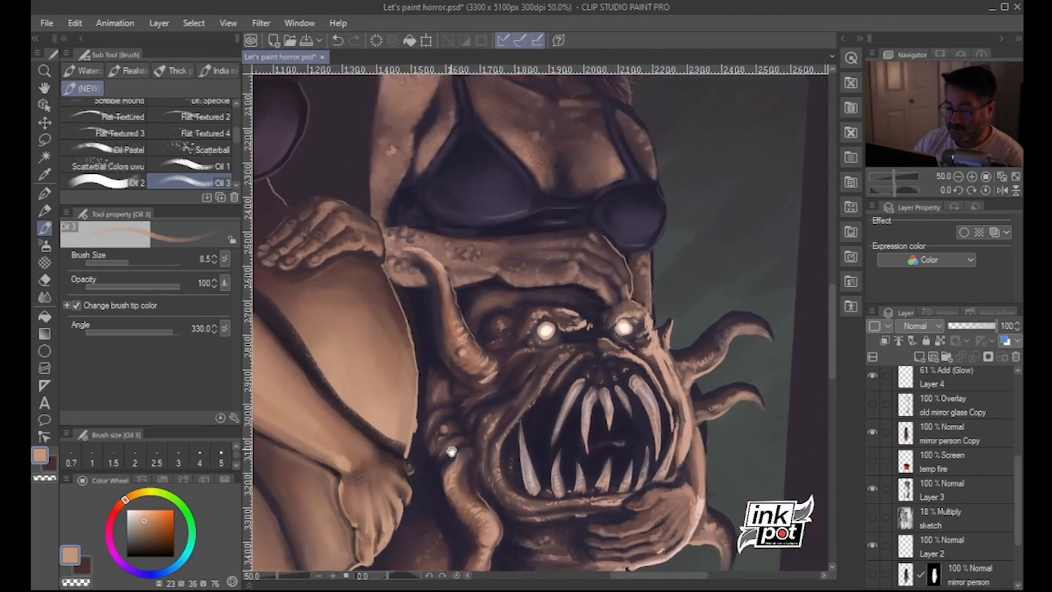
pyautogui.click(46, 194)
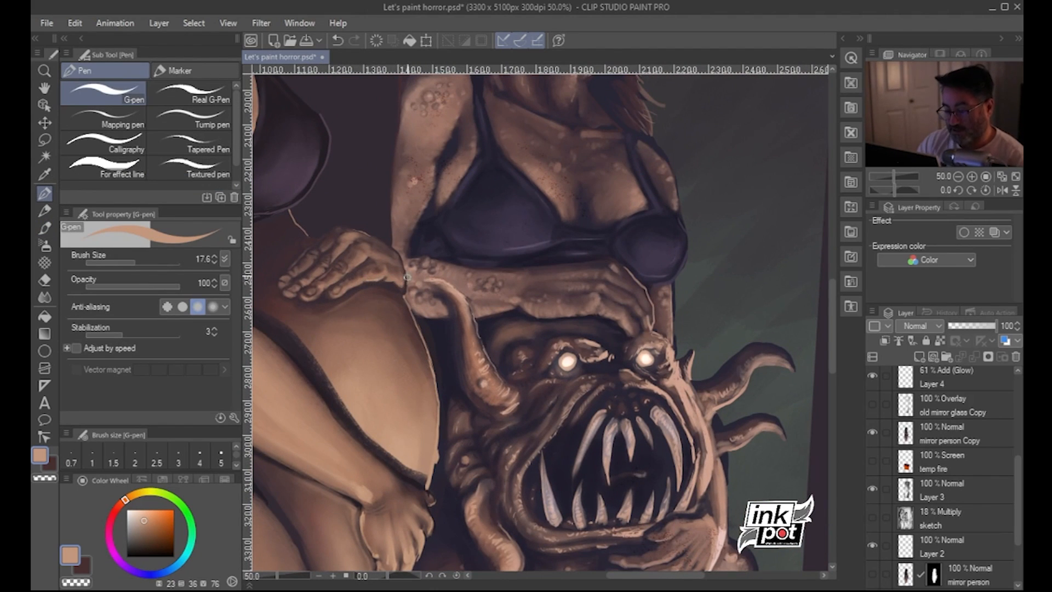
pyautogui.moveTo(447, 264); pyautogui.dragTo(471, 292)
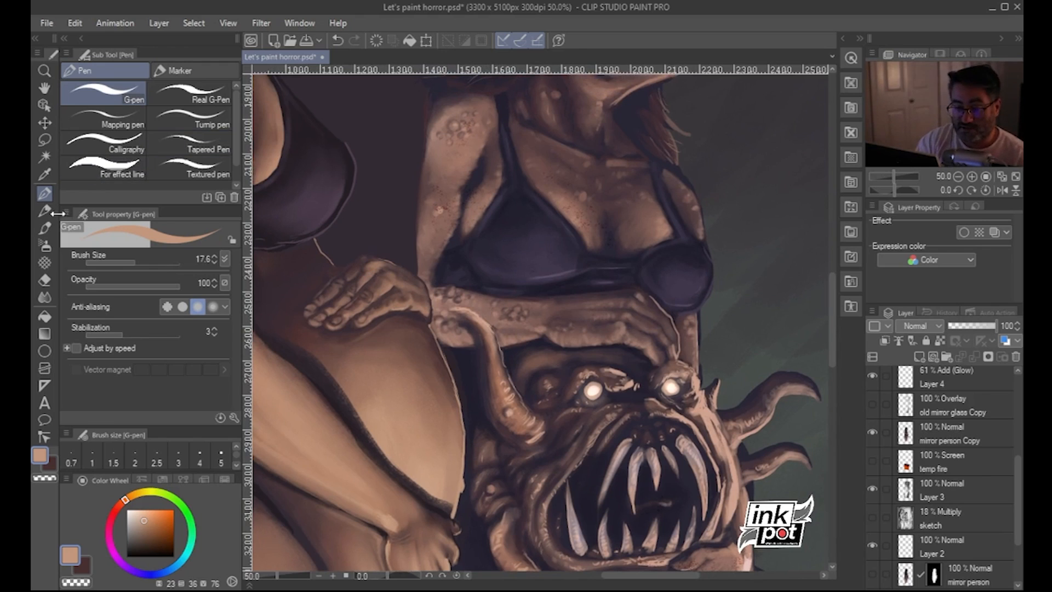
pyautogui.click(45, 228)
pyautogui.click(225, 67)
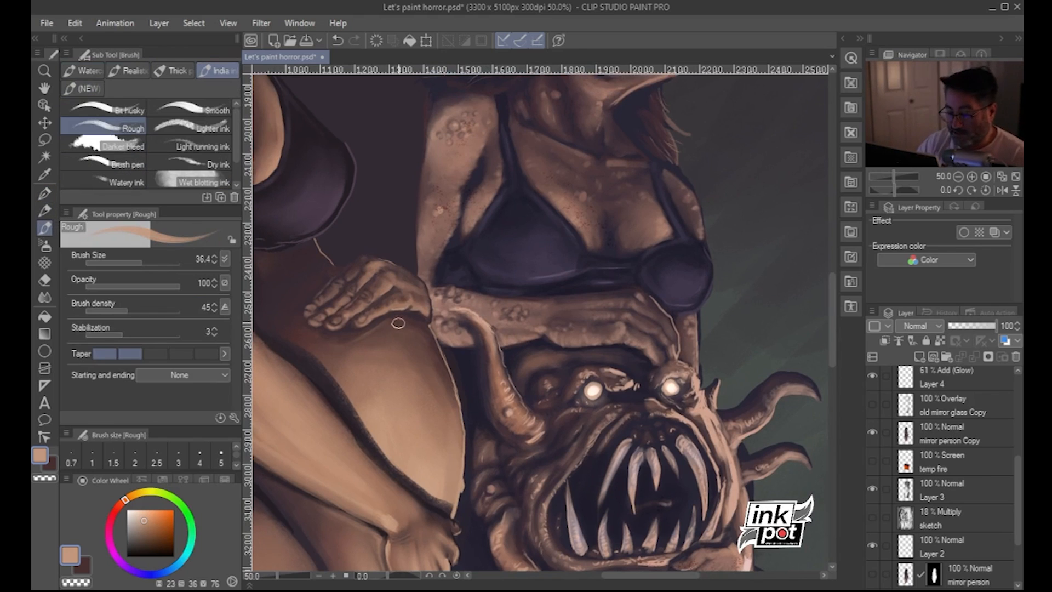
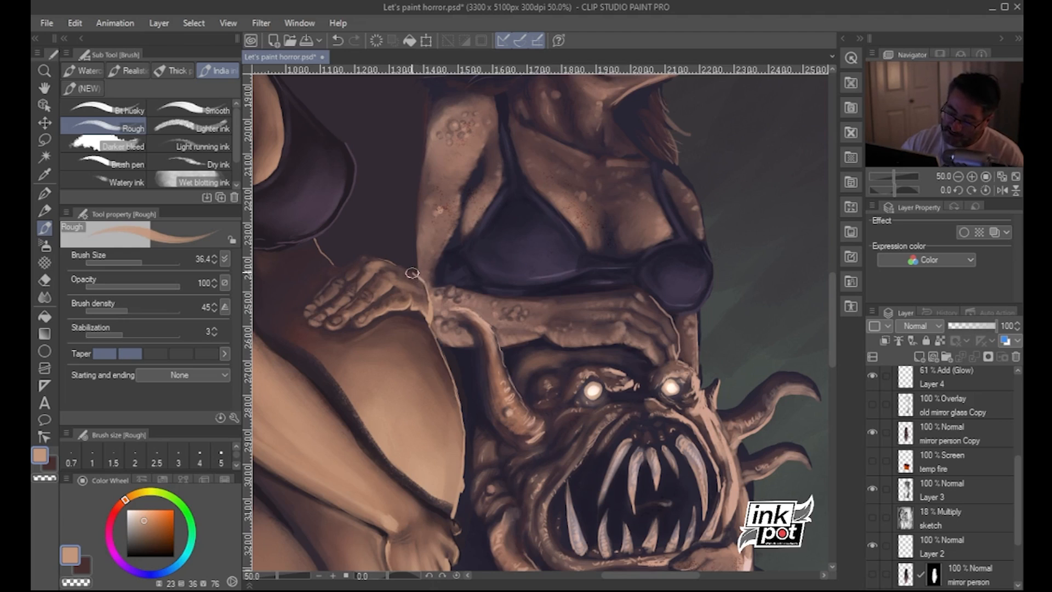
pyautogui.hotkey('ctrl', 'z')
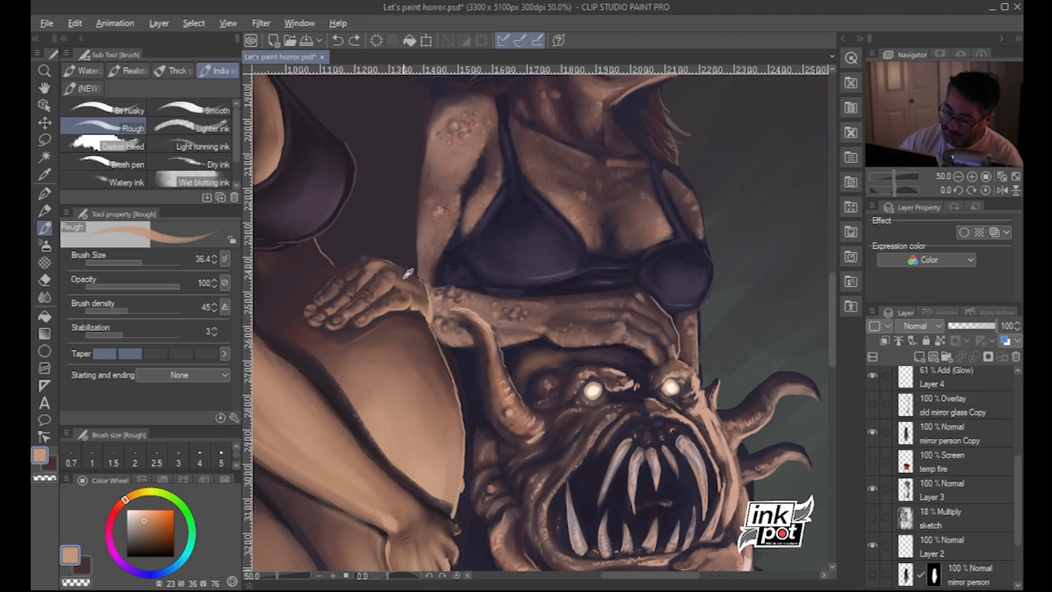
# Refine the back of the belly hand with sampled skin tones and darken its upper knuckle edge with sampled reddish brown using the Rough brush
pyautogui.keyDown('alt'); pyautogui.click(390, 282); pyautogui.keyUp('alt')
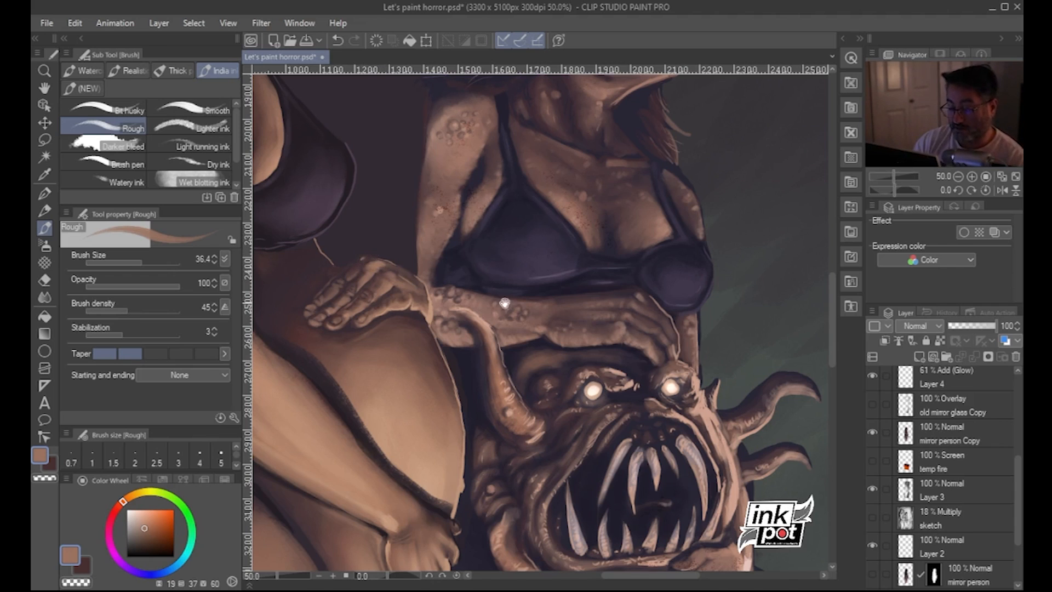
pyautogui.moveTo(507, 296); pyautogui.dragTo(527, 276)
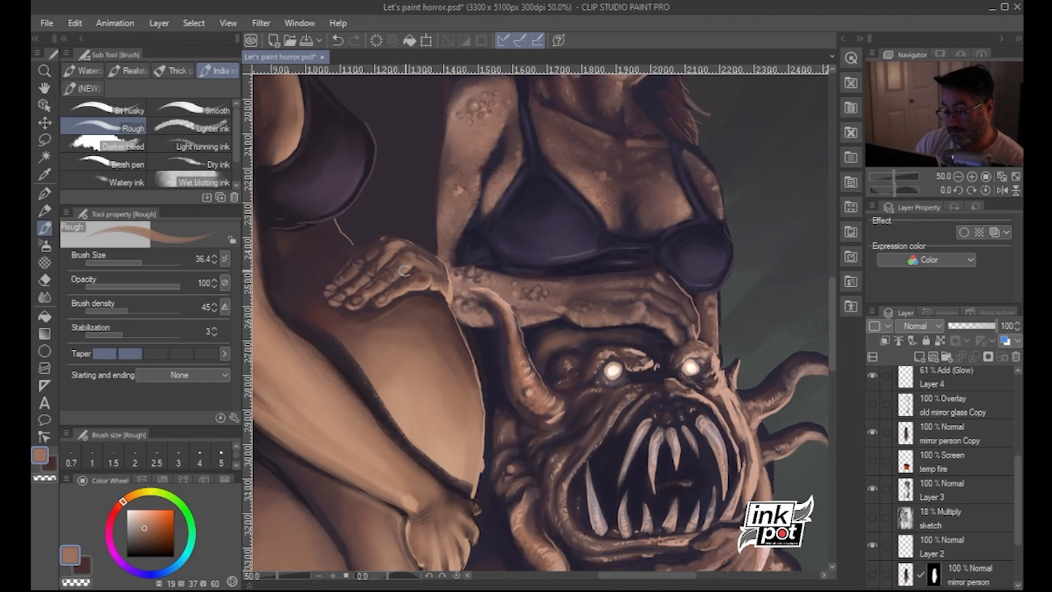
pyautogui.keyDown('alt'); pyautogui.click(452, 291); pyautogui.keyUp('alt')
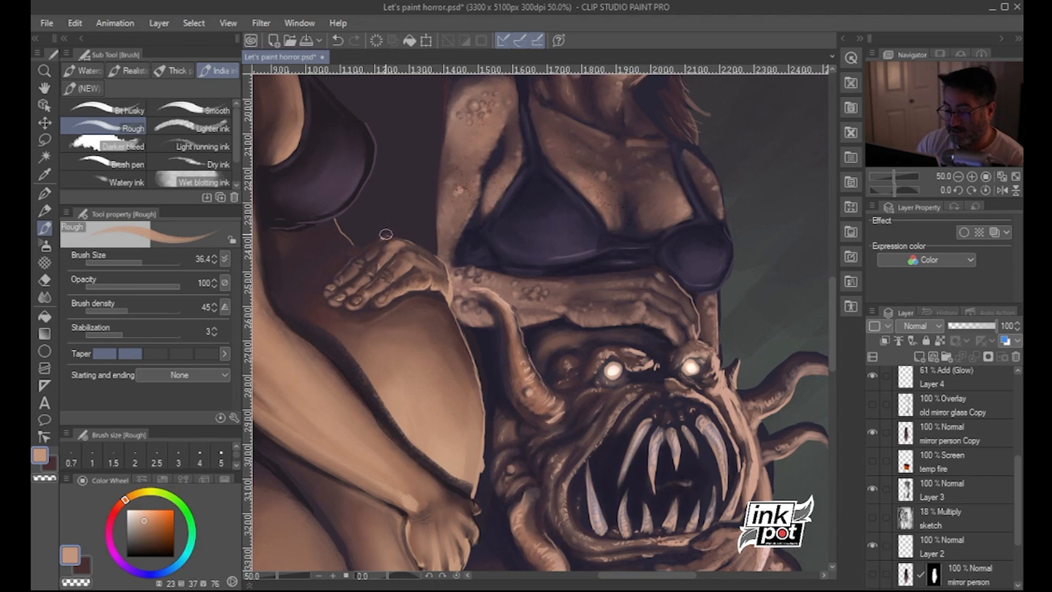
pyautogui.hotkey('ctrl', 'z')
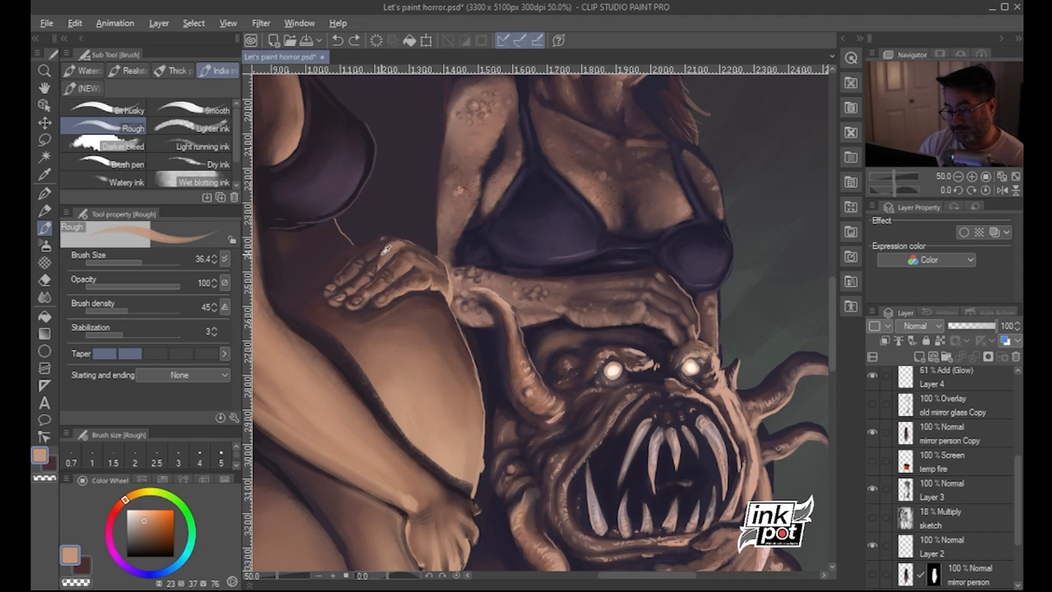
pyautogui.keyDown('alt'); pyautogui.click(378, 250); pyautogui.keyUp('alt')
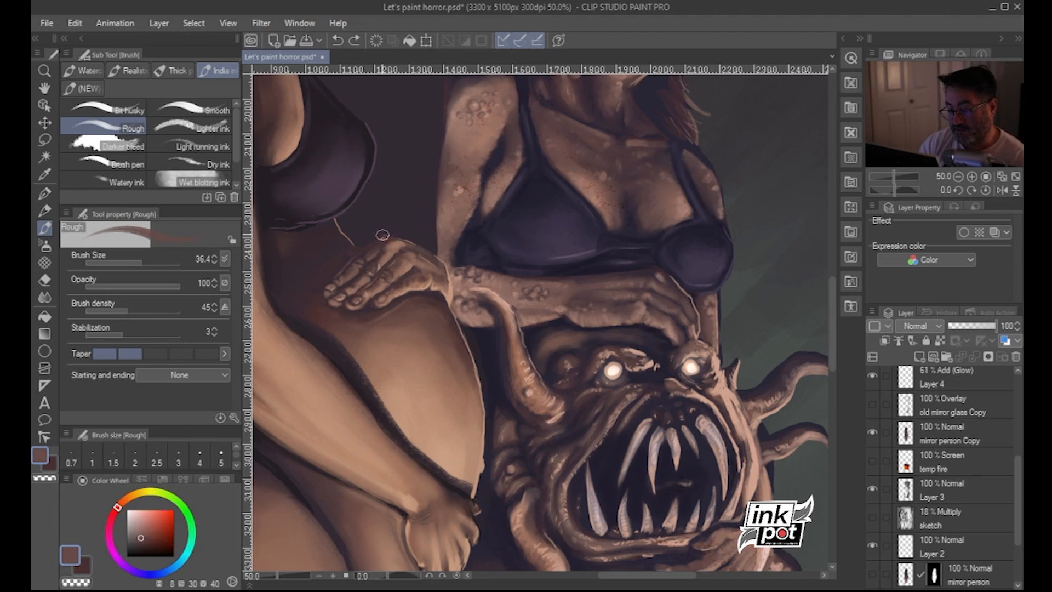
pyautogui.moveTo(372, 241); pyautogui.dragTo(357, 249)
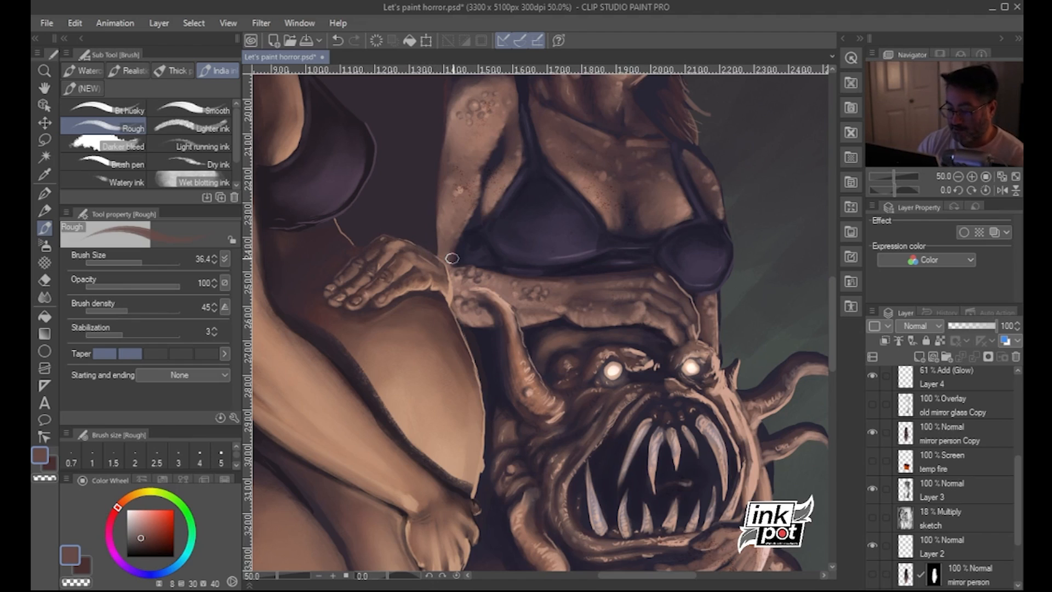
# Blend the tones on the back and fingers of the belly hand with the Gouache blender at brush size 15.2
pyautogui.moveTo(512, 327); pyautogui.dragTo(488, 335)
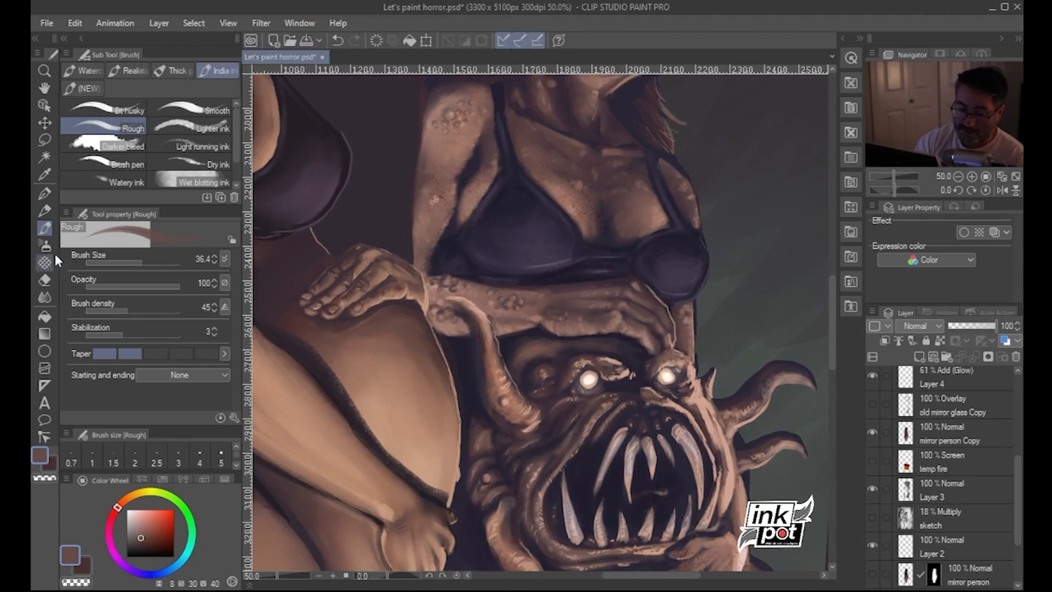
pyautogui.click(178, 71)
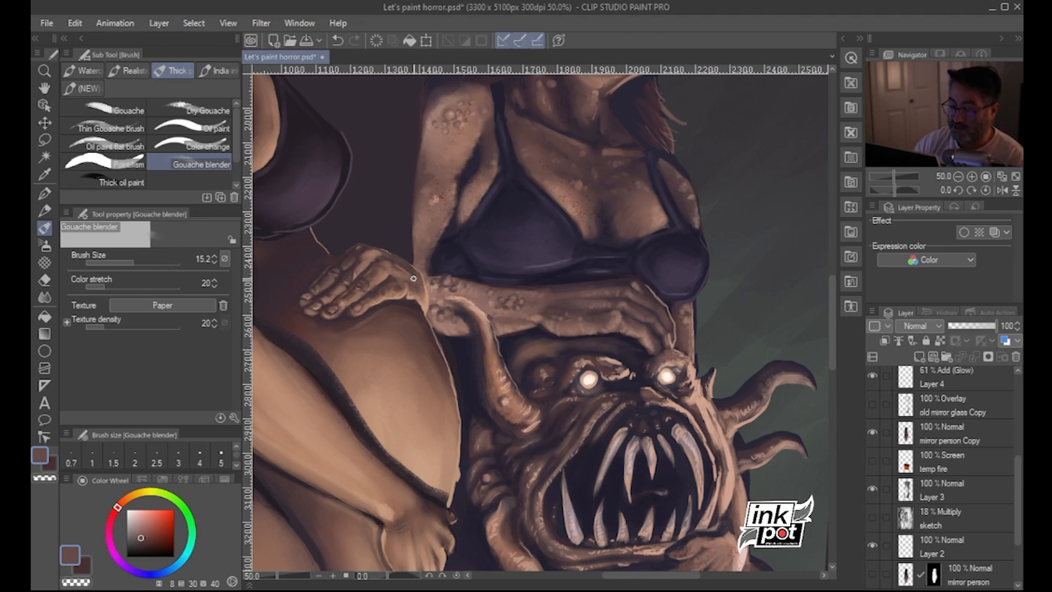
pyautogui.moveTo(384, 272); pyautogui.dragTo(364, 298)
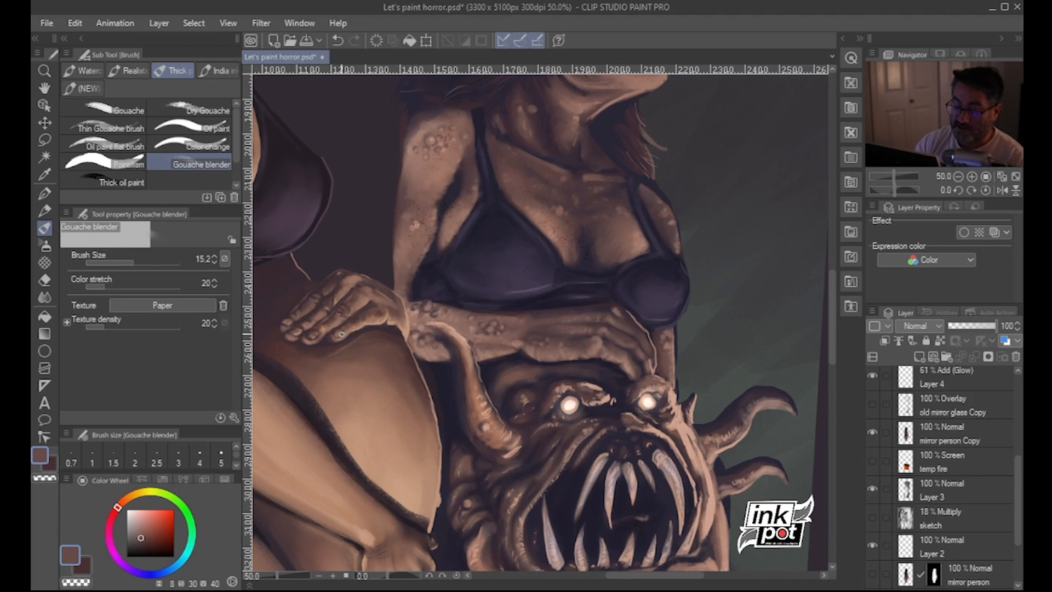
pyautogui.click(45, 196)
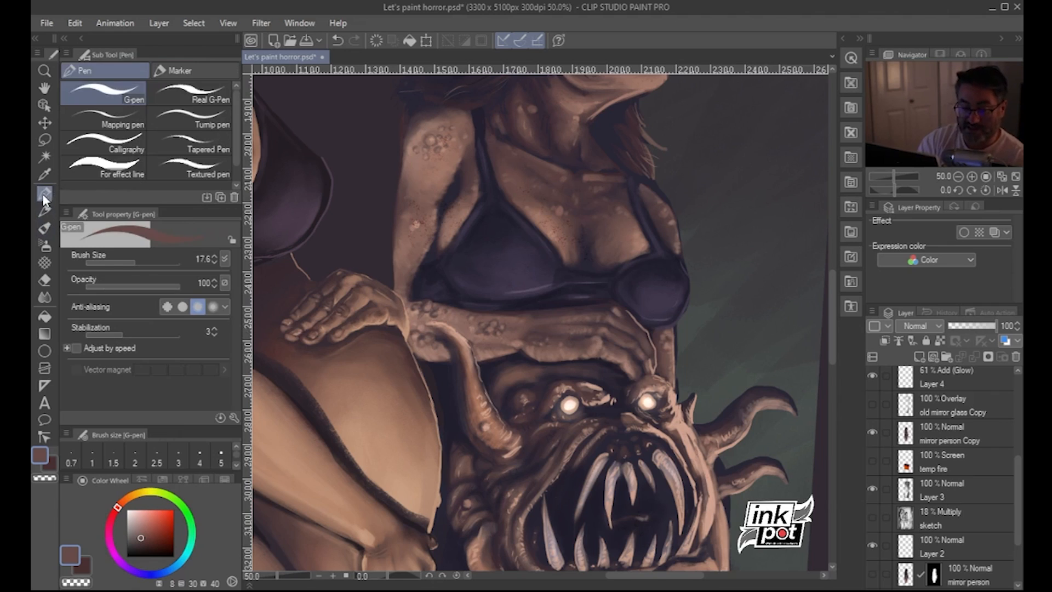
pyautogui.click(45, 228)
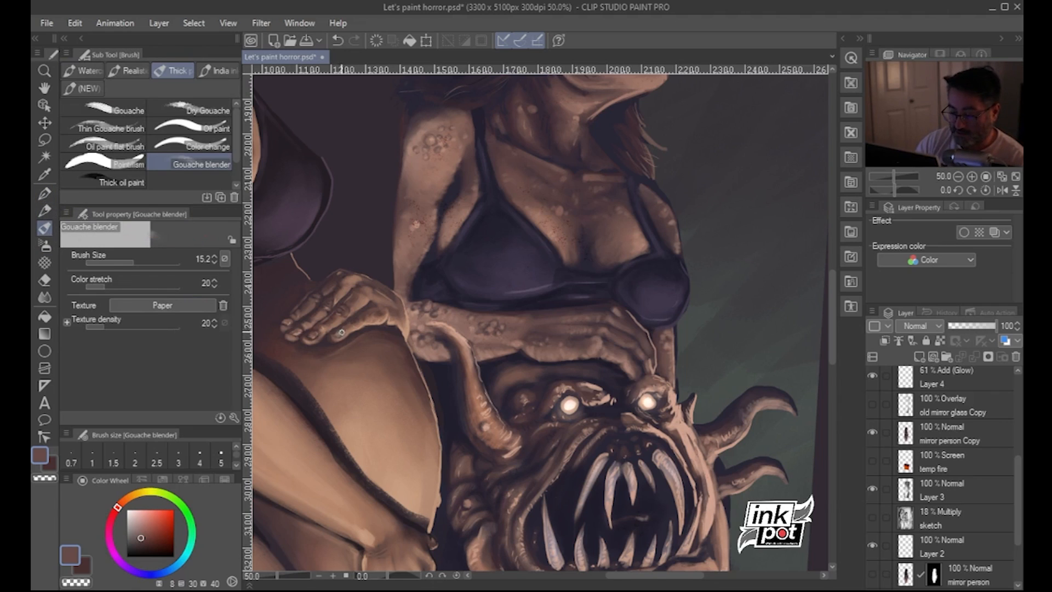
# Compare the belly hand with the pregnant woman's whole figure and the mirror creature at lower magnification
pyautogui.moveTo(566, 396); pyautogui.dragTo(609, 402)
pyautogui.scroll(-3, 609, 402)
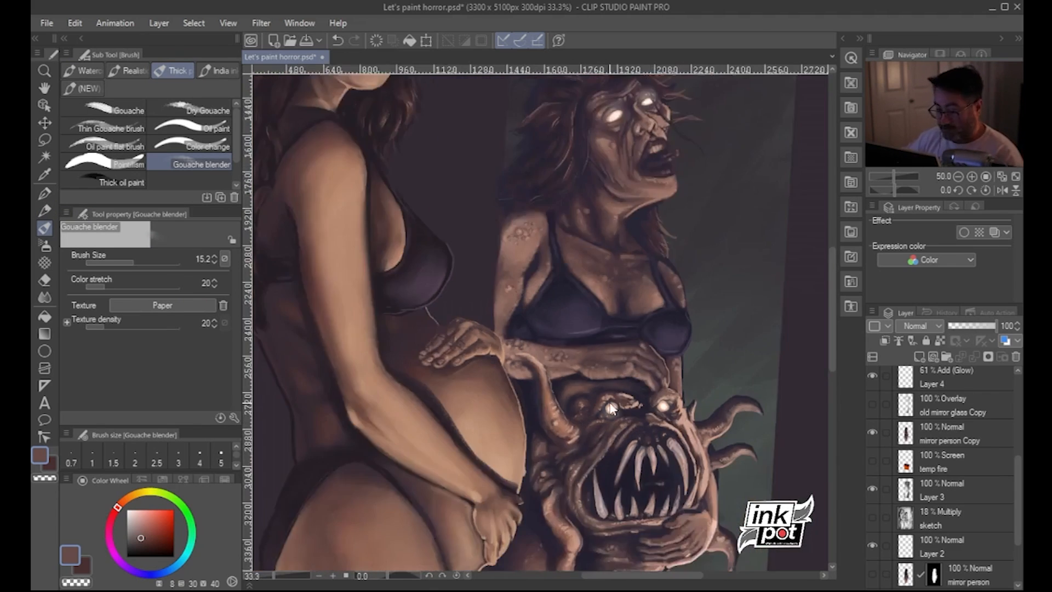
pyautogui.scroll(2, 609, 402)
pyautogui.moveTo(676, 396); pyautogui.dragTo(569, 350)
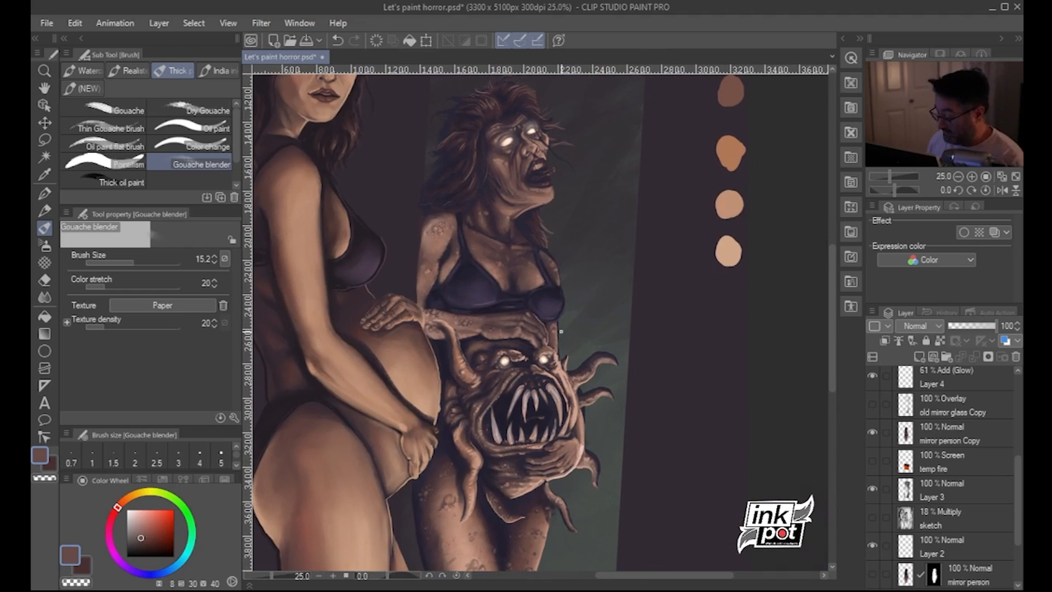
pyautogui.scroll(-2, 562, 334)
pyautogui.scroll(2, 560, 328)
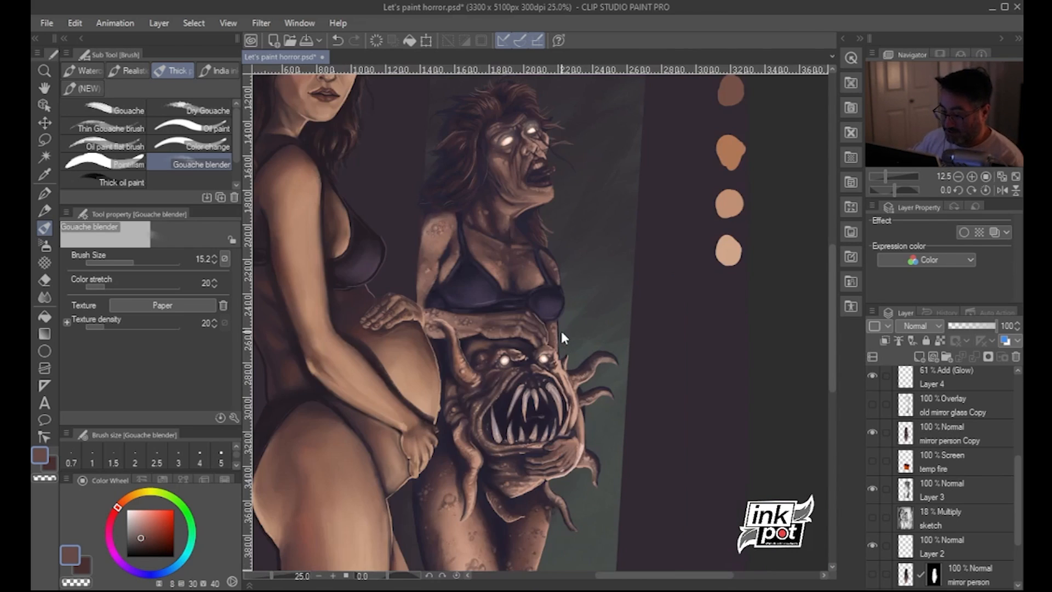
pyautogui.scroll(1, 560, 329)
pyautogui.moveTo(489, 308); pyautogui.dragTo(561, 329)
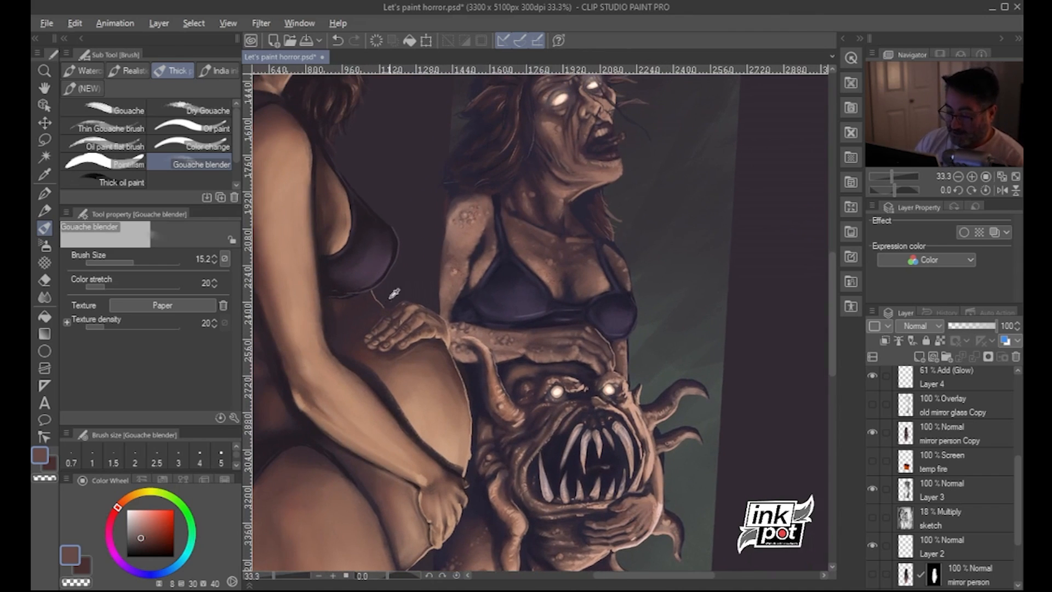
# Deepen the shadows around the belly hand with sampled dark purple and reddish brown using Oil 3 at brush size 14.1
pyautogui.keyDown('alt'); pyautogui.click(336, 344); pyautogui.keyUp('alt')
pyautogui.keyDown('alt'); pyautogui.click(332, 349); pyautogui.keyUp('alt')
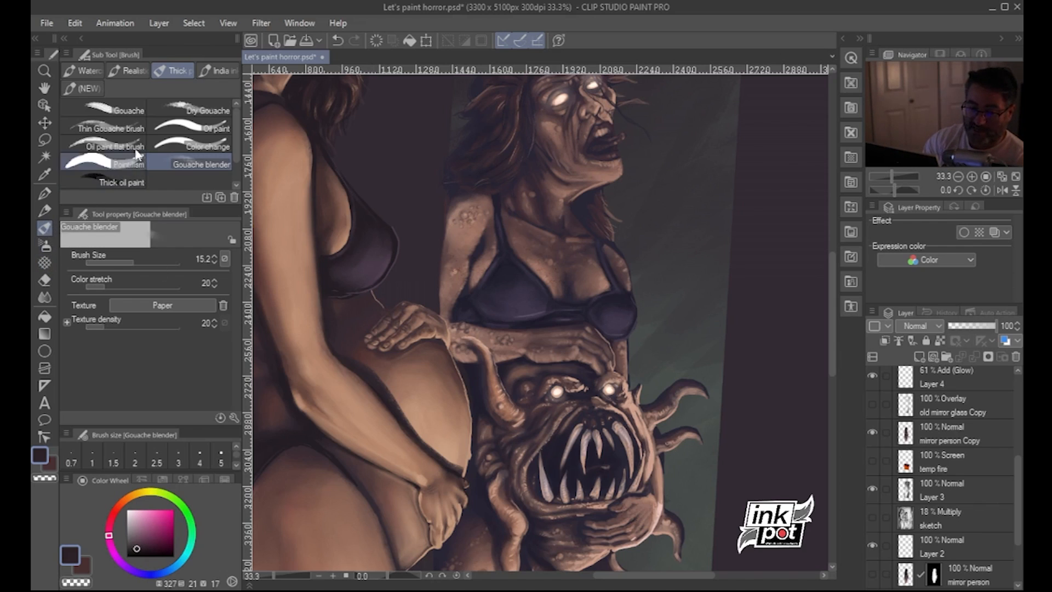
pyautogui.click(94, 87)
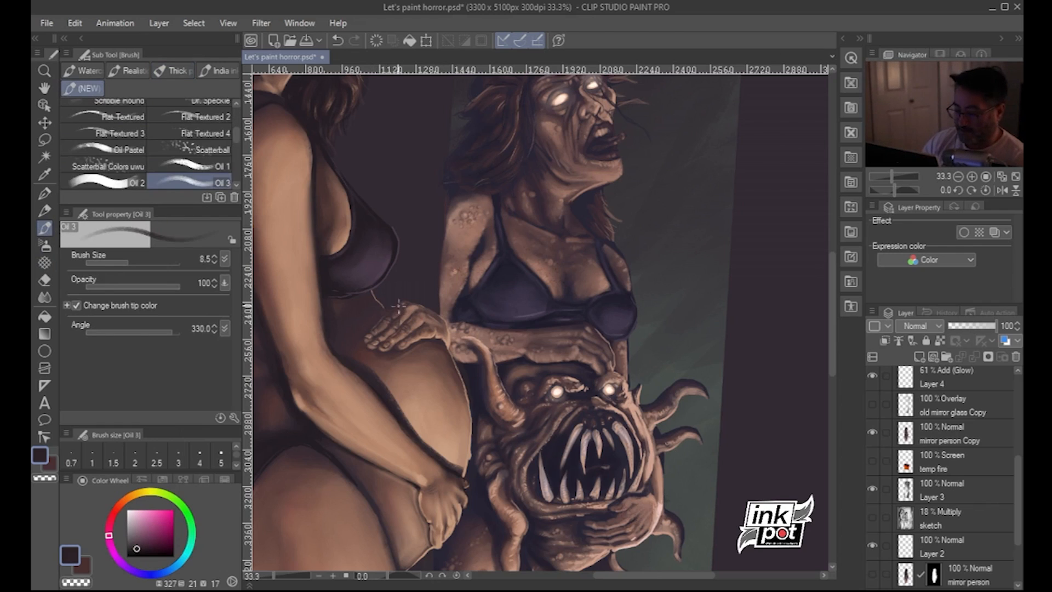
pyautogui.moveTo(129, 256); pyautogui.dragTo(137, 261)
pyautogui.click(133, 261)
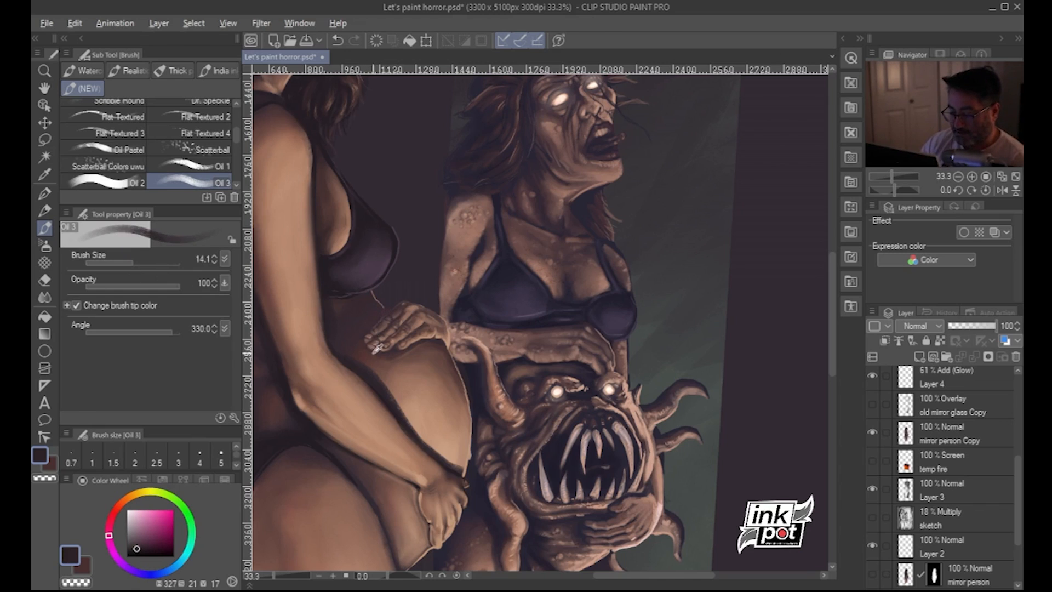
pyautogui.keyDown('alt'); pyautogui.click(375, 348); pyautogui.keyUp('alt')
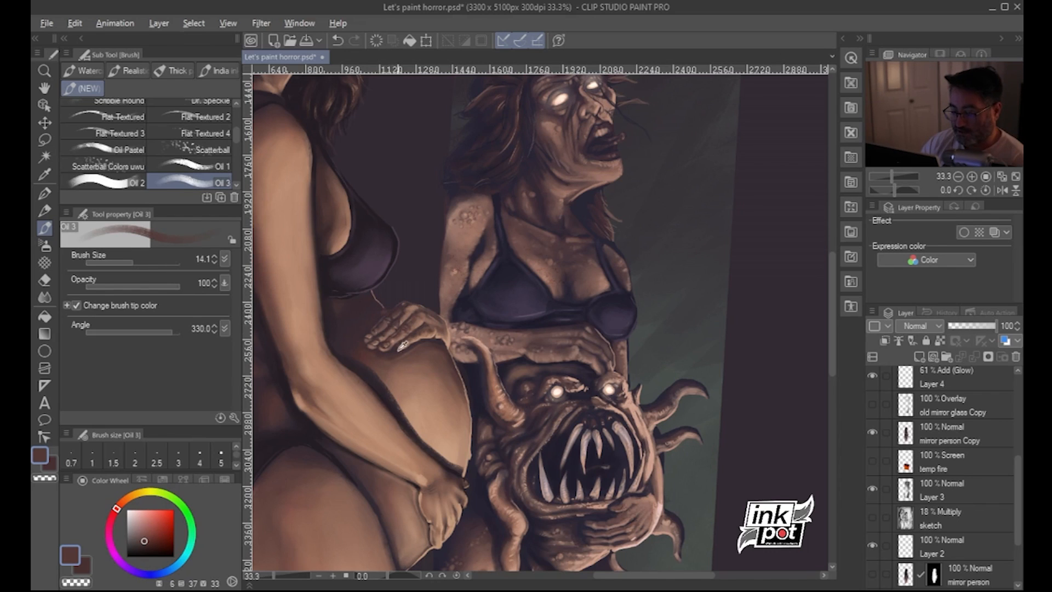
# Refine the belly hand with a sampled mid skin tone and its upper edge with sampled dark purple using Oil 3 at size 18.9
pyautogui.keyDown('alt'); pyautogui.click(412, 311); pyautogui.keyUp('alt')
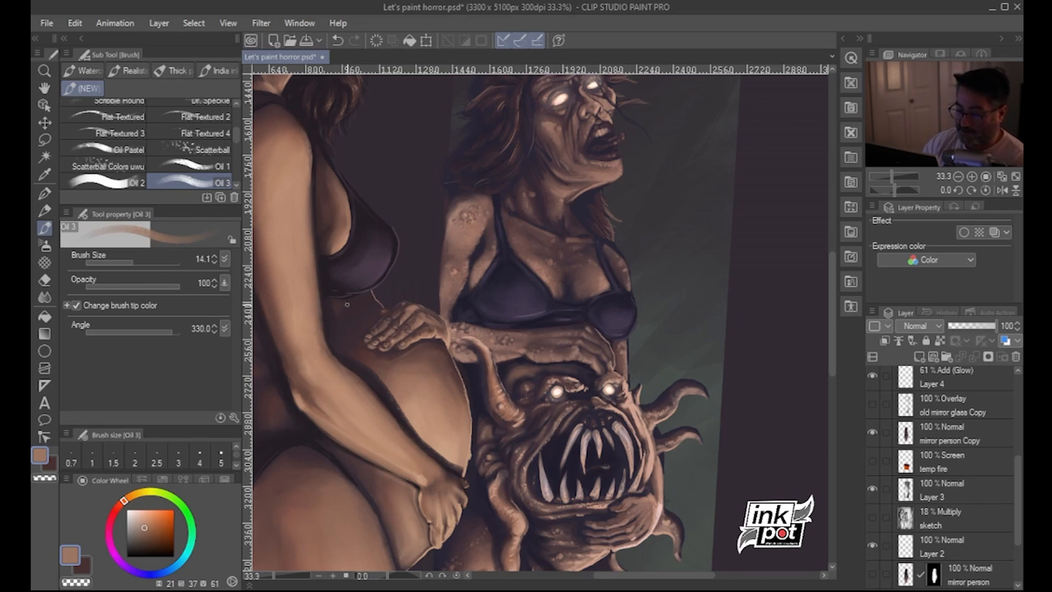
pyautogui.click(139, 261)
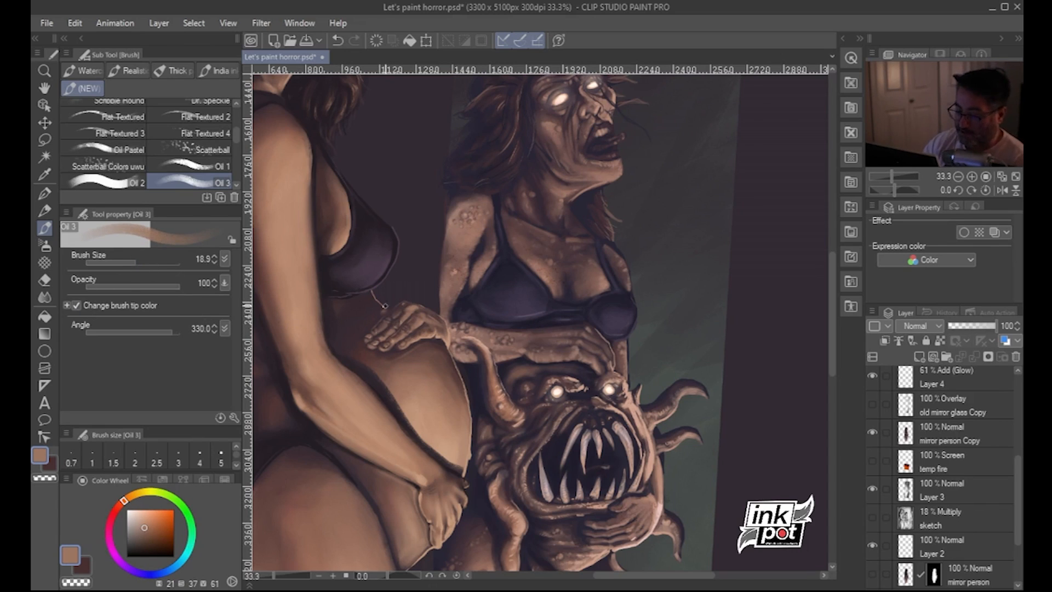
pyautogui.keyDown('alt'); pyautogui.click(376, 301); pyautogui.keyUp('alt')
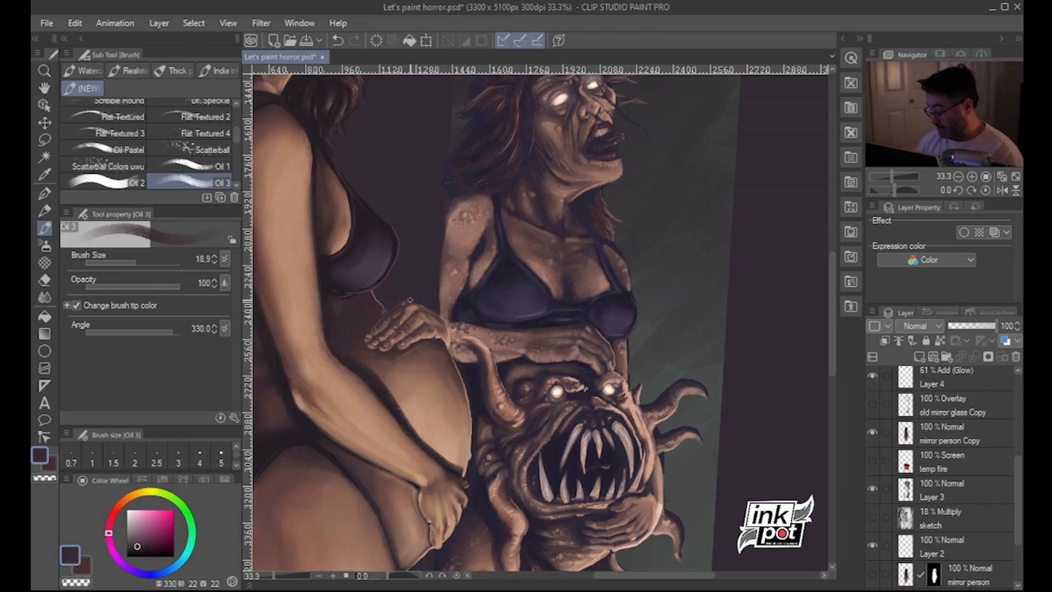
# Examine how the belly hand reads in the whole painting, alternating between the full canvas and a closer view
pyautogui.scroll(-1, 410, 300)
pyautogui.scroll(-2, 409, 296)
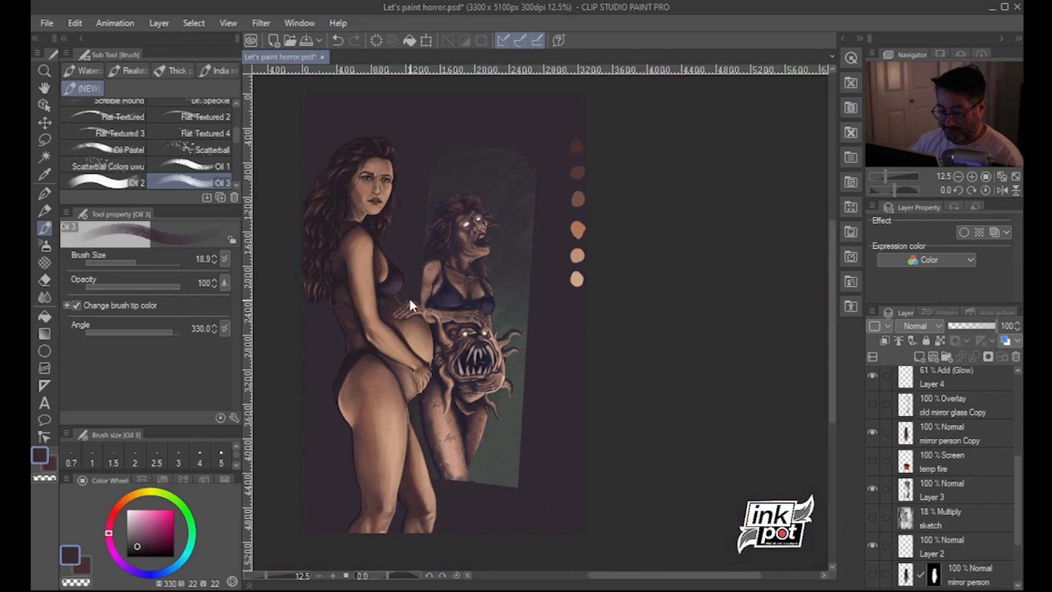
pyautogui.scroll(2, 408, 295)
pyautogui.scroll(-2, 408, 296)
pyautogui.scroll(2, 409, 295)
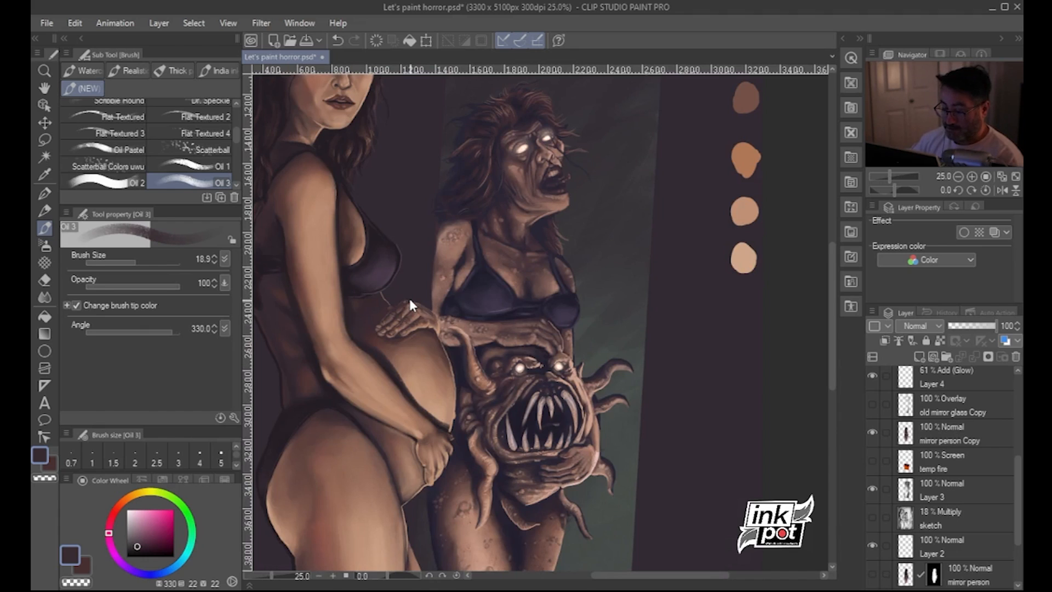
pyautogui.scroll(-2, 408, 296)
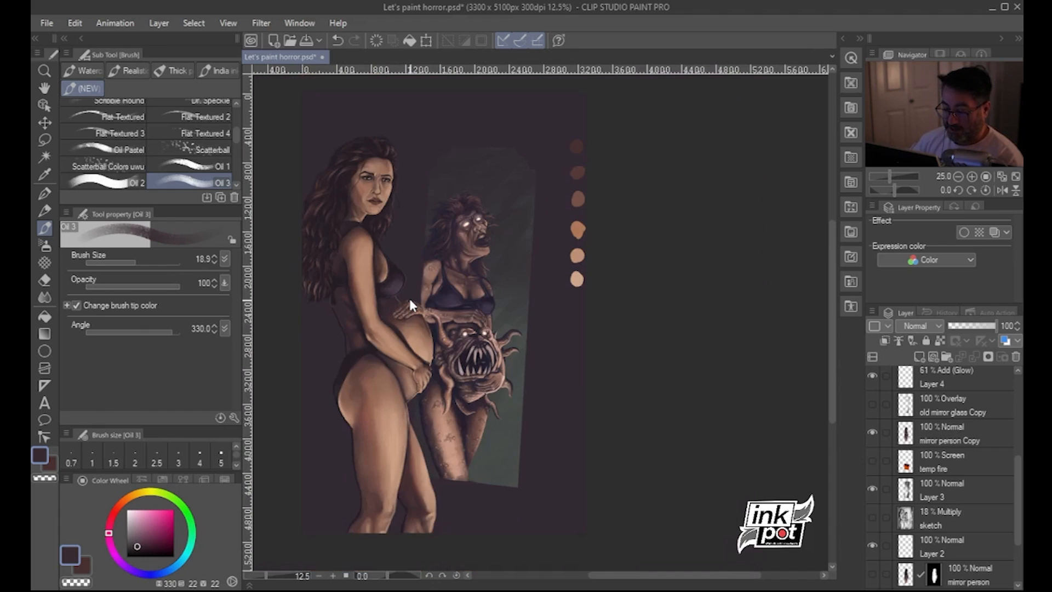
pyautogui.scroll(2, 408, 296)
pyautogui.scroll(1, 409, 295)
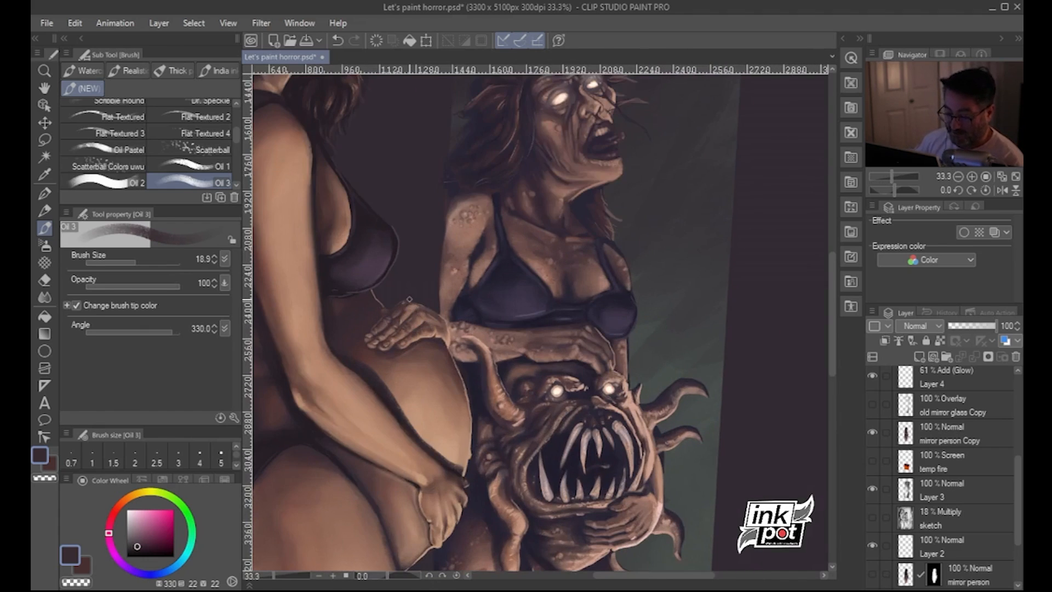
# Shade beneath the belly hand's fingers with a sampled reddish brown and soften it with the Gouache blender at size 29.3
pyautogui.keyDown('alt'); pyautogui.click(414, 349); pyautogui.keyUp('alt')
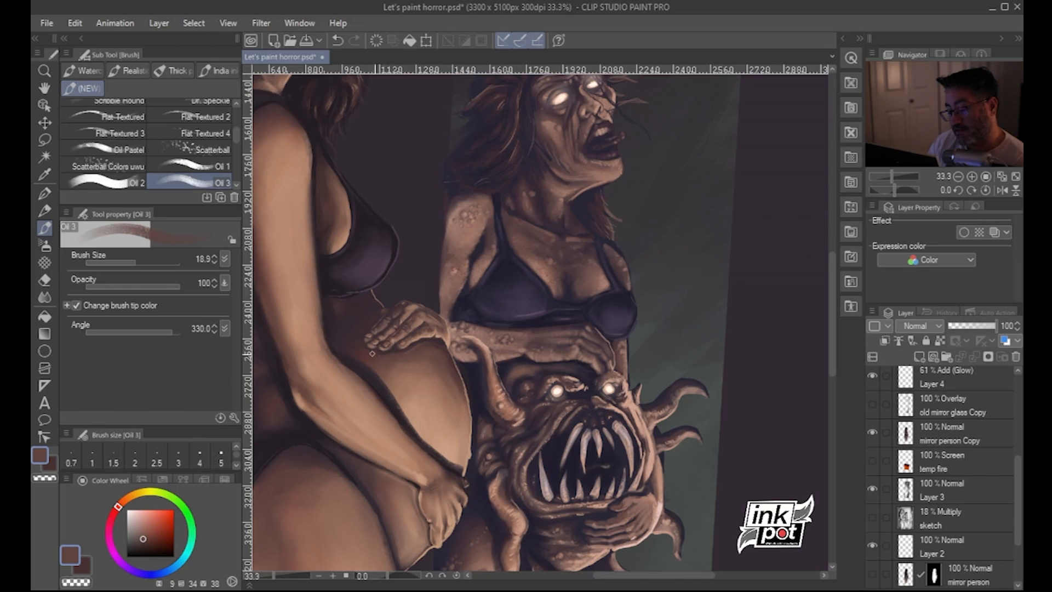
pyautogui.click(180, 71)
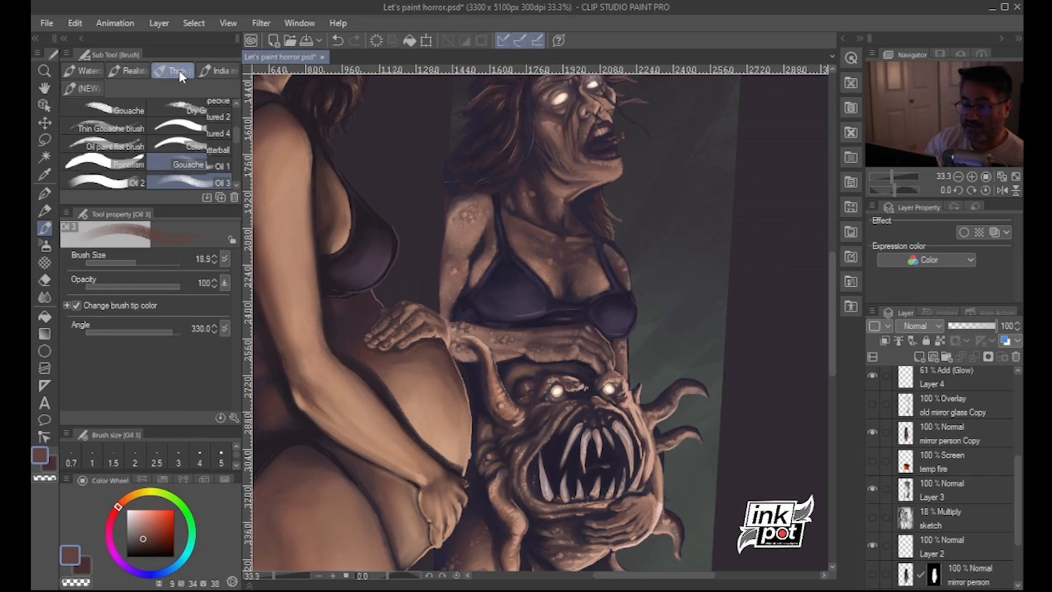
pyautogui.click(150, 261)
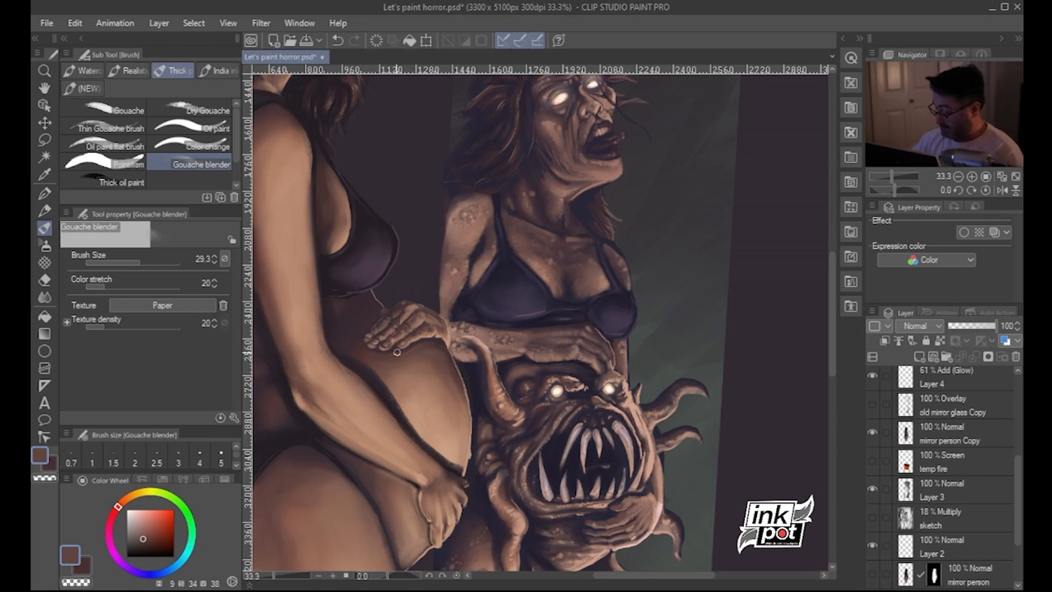
# Refine the belly hand's fingers and knuckles with sampled dark reddish brown and mid skin tone using Oil 3 at size 18.9
pyautogui.scroll(-3, 396, 351)
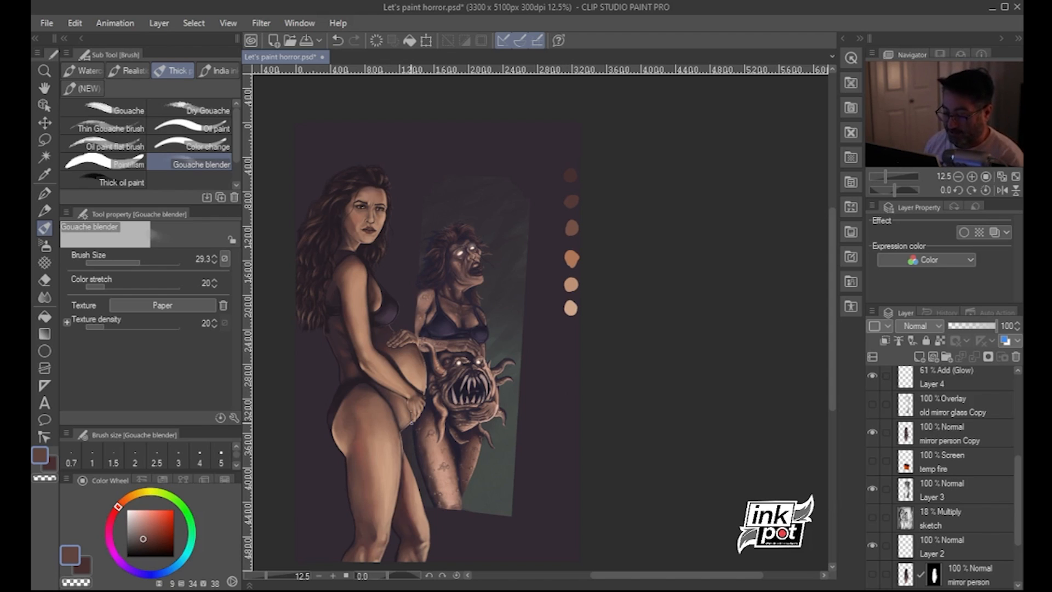
pyautogui.scroll(2, 412, 422)
pyautogui.moveTo(697, 319); pyautogui.dragTo(733, 439)
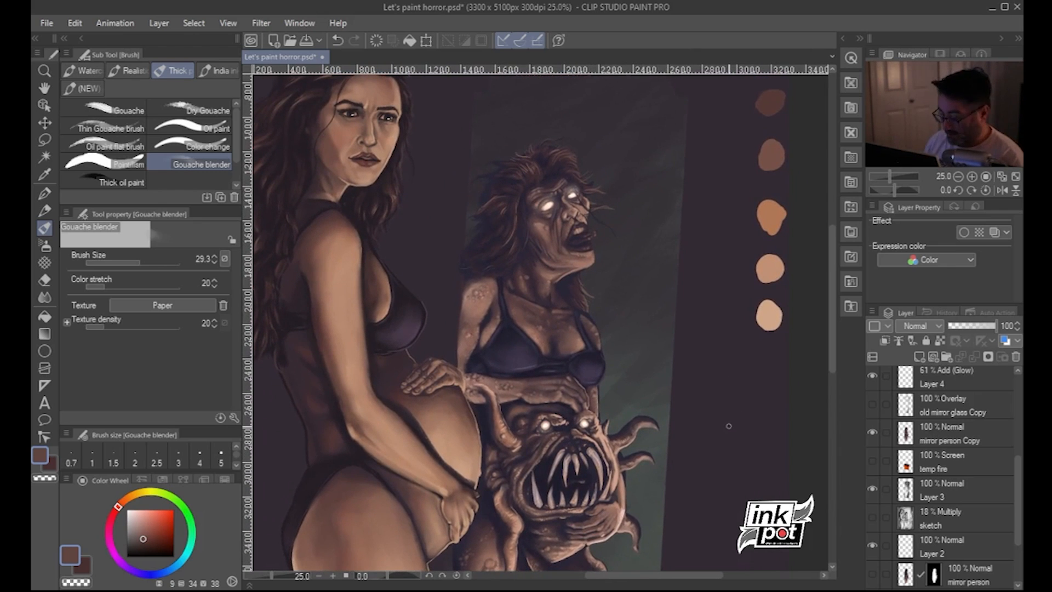
pyautogui.scroll(1, 728, 425)
pyautogui.moveTo(433, 346); pyautogui.dragTo(508, 372)
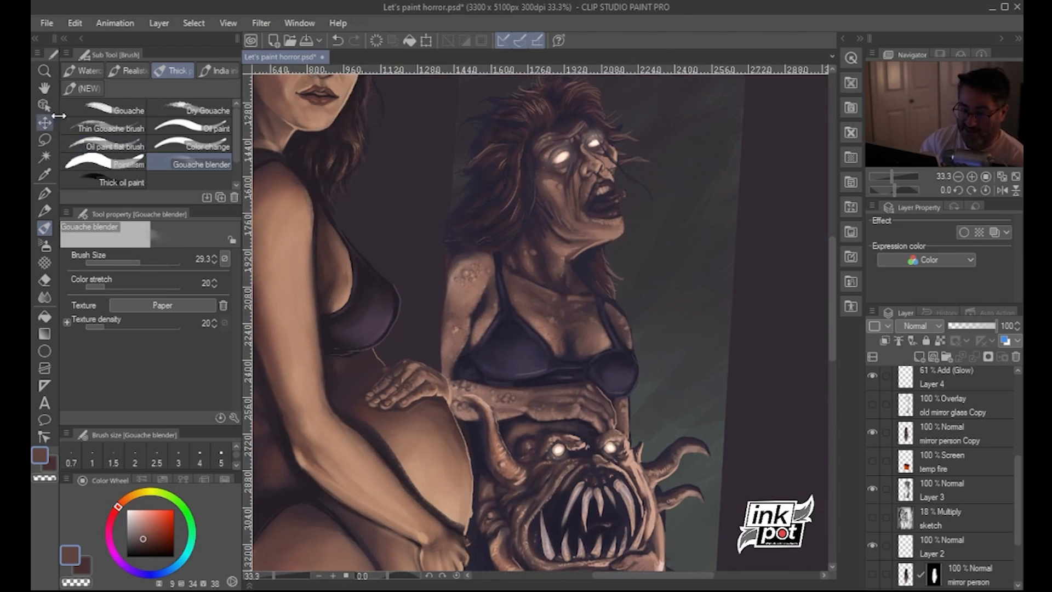
pyautogui.click(90, 89)
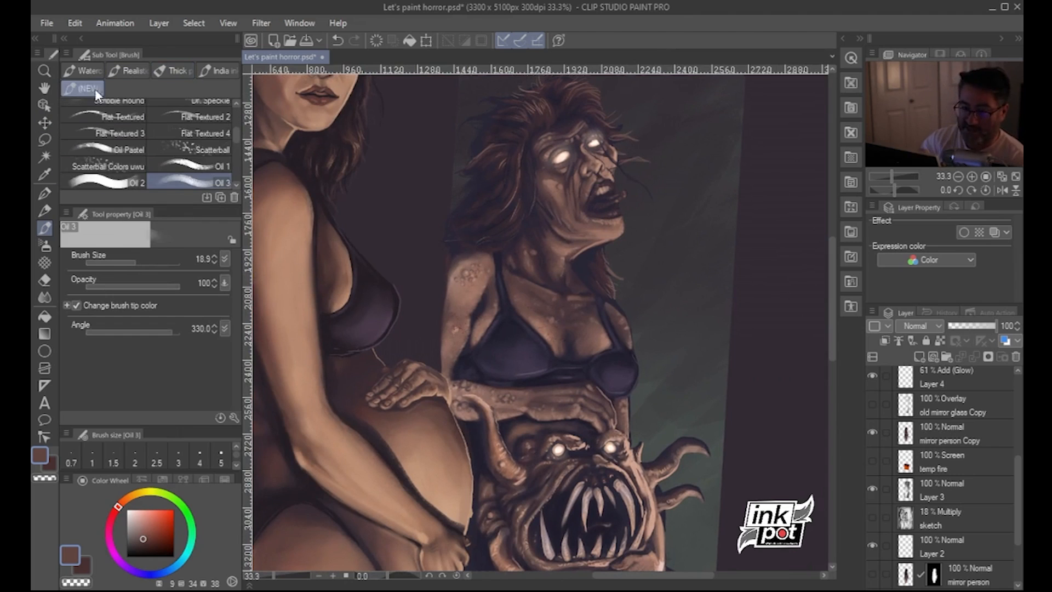
pyautogui.keyDown('alt'); pyautogui.click(402, 388); pyautogui.keyUp('alt')
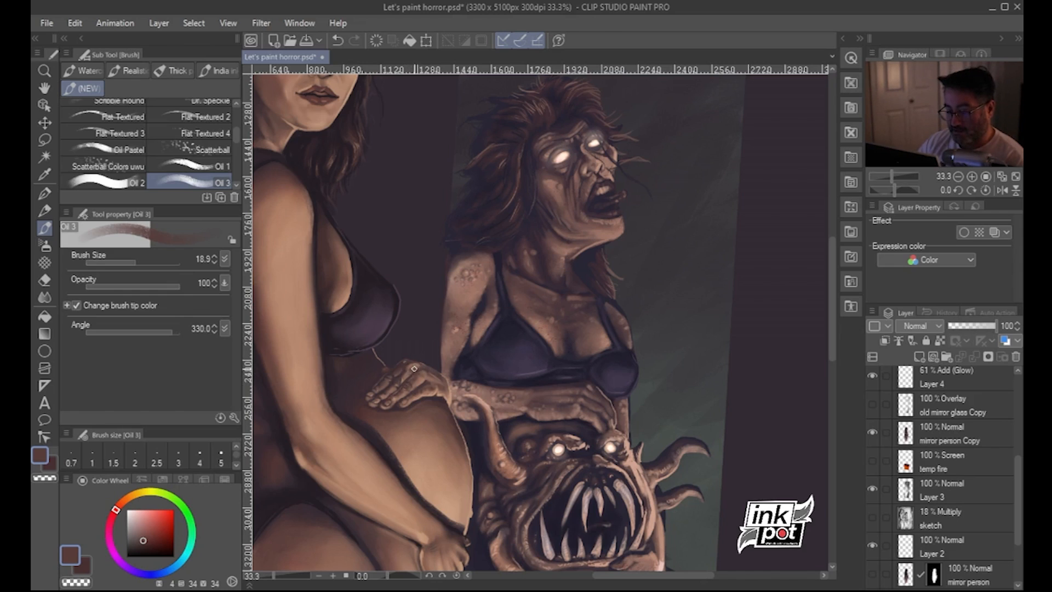
pyautogui.keyDown('alt'); pyautogui.click(411, 365); pyautogui.keyUp('alt')
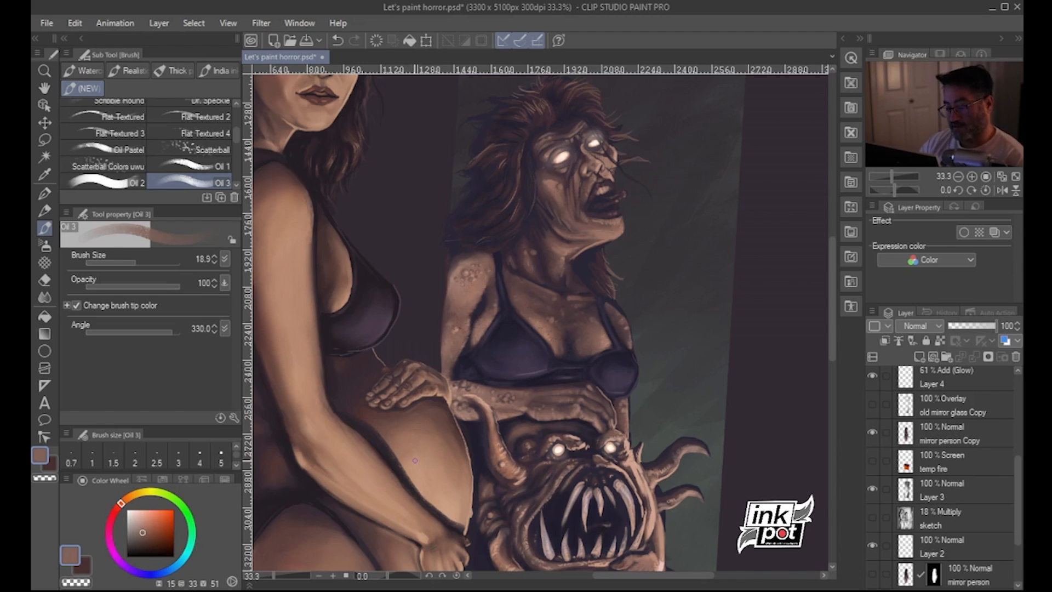
# Touch up the back of the belly hand with a sampled warm skin tone using Oil 3
pyautogui.scroll(-2, 403, 471)
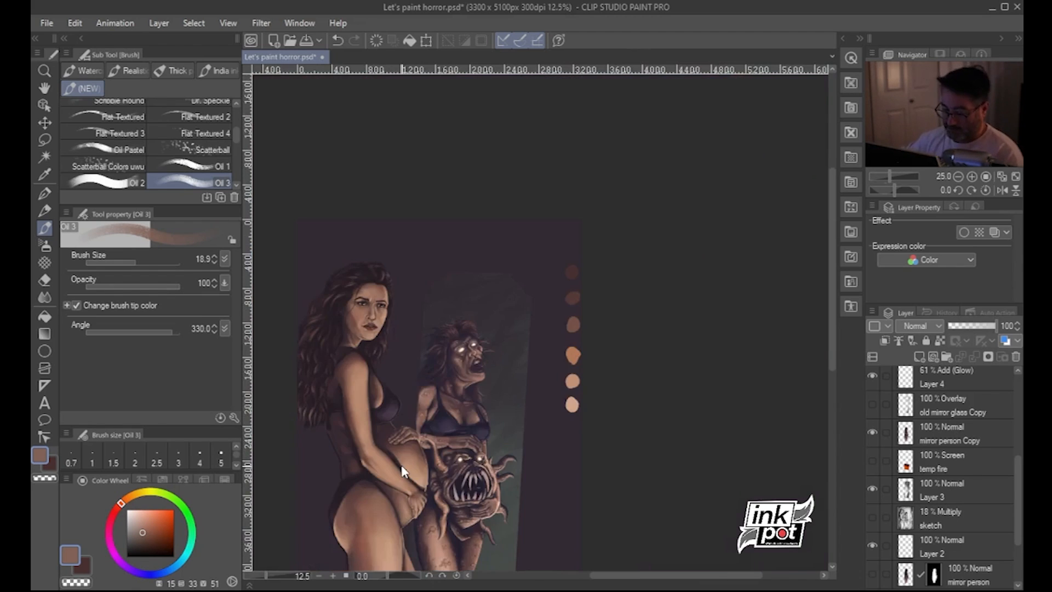
pyautogui.scroll(4, 401, 467)
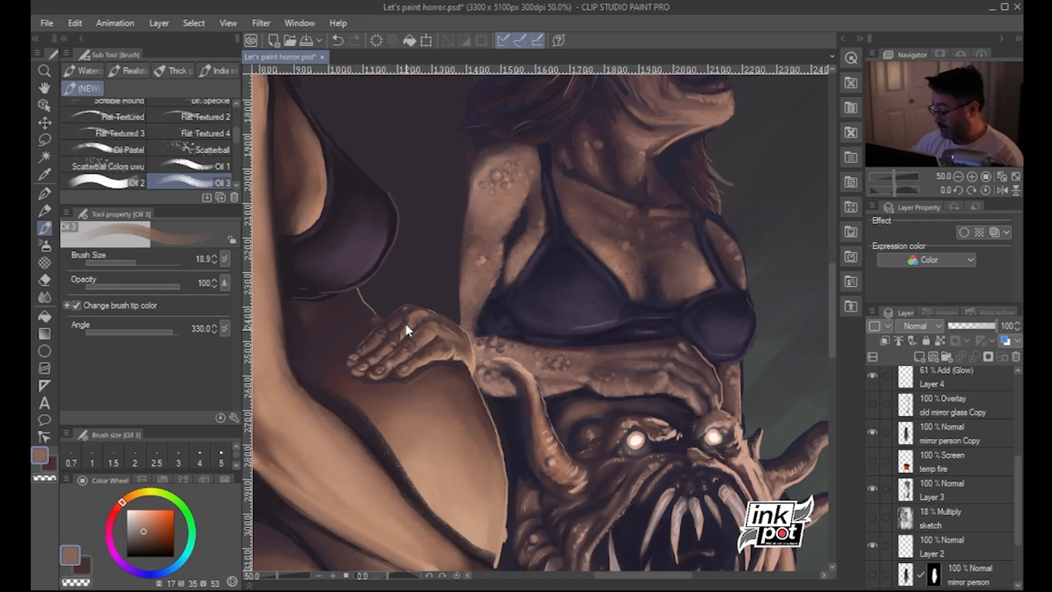
pyautogui.scroll(-2, 405, 324)
pyautogui.scroll(2, 405, 324)
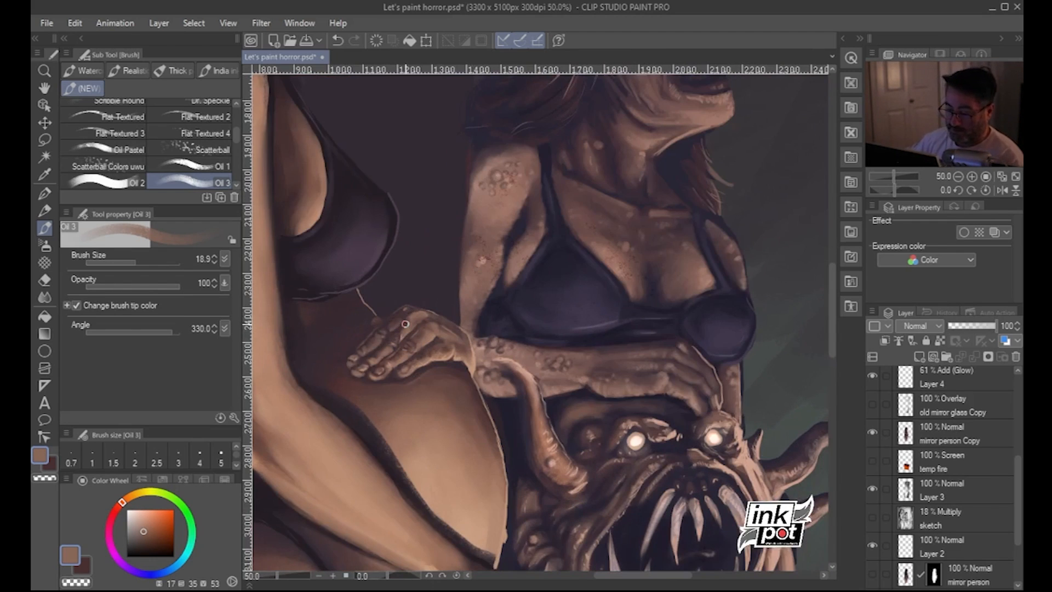
pyautogui.keyDown('alt'); pyautogui.click(431, 315); pyautogui.keyUp('alt')
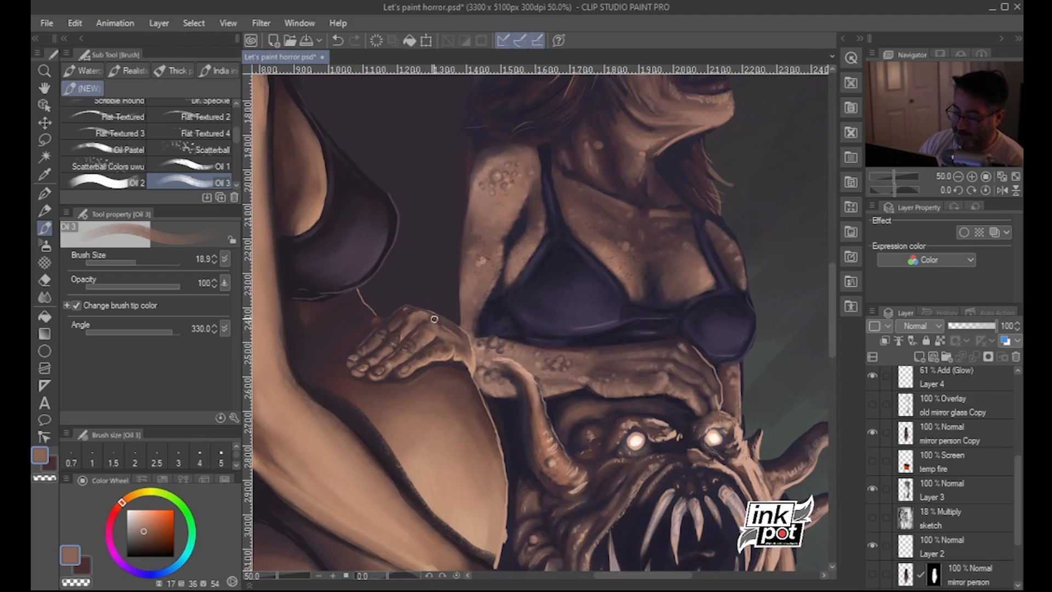
# Blend the back of the belly hand with the Gouache blender at size 9.1 and check it against both figures
pyautogui.click(178, 70)
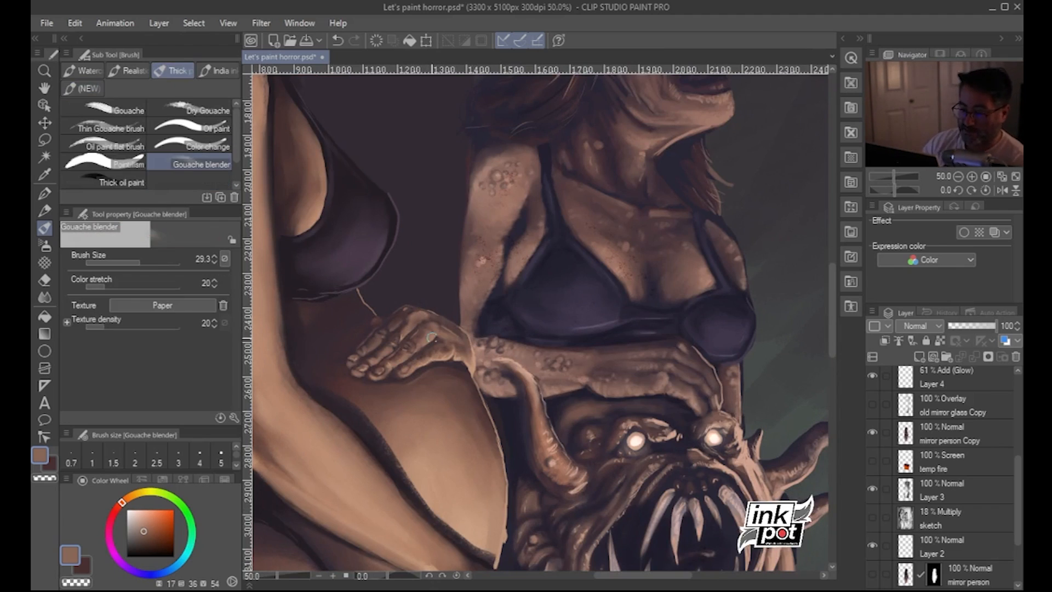
pyautogui.click(129, 264)
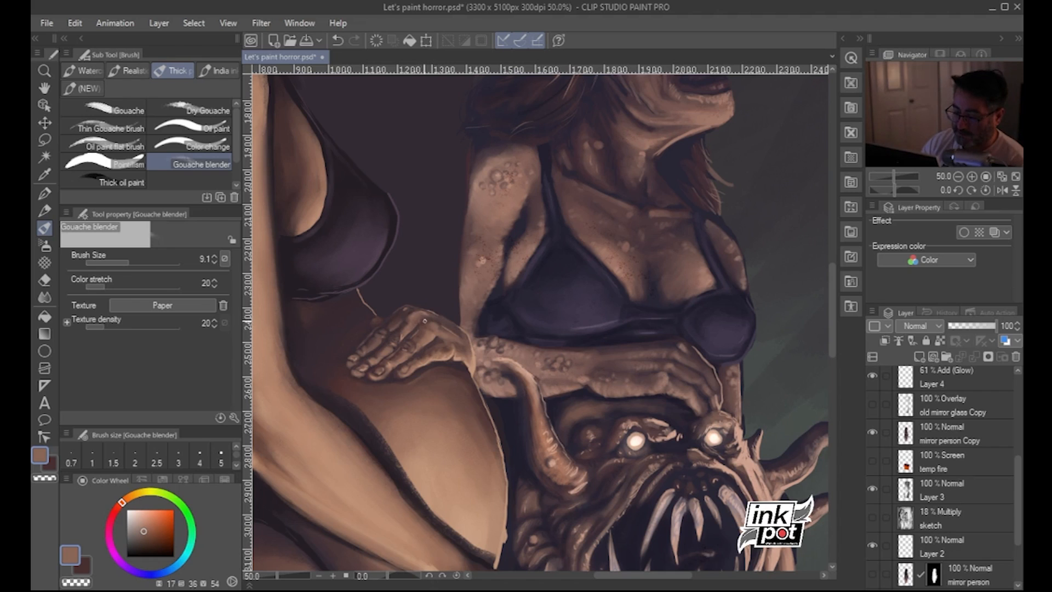
pyautogui.scroll(-2, 465, 310)
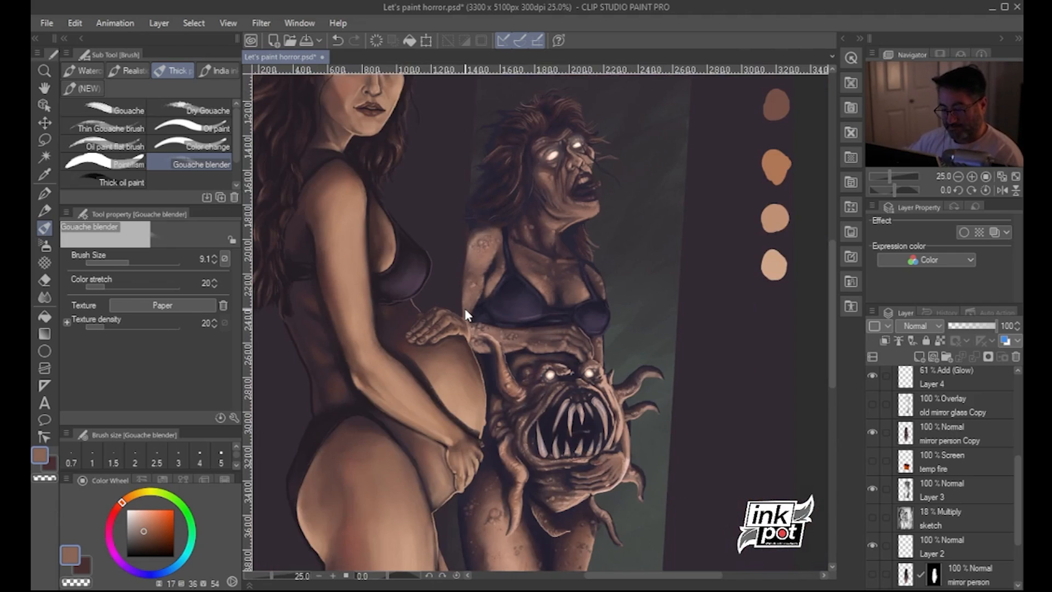
pyautogui.scroll(-1, 465, 308)
pyautogui.scroll(3, 464, 308)
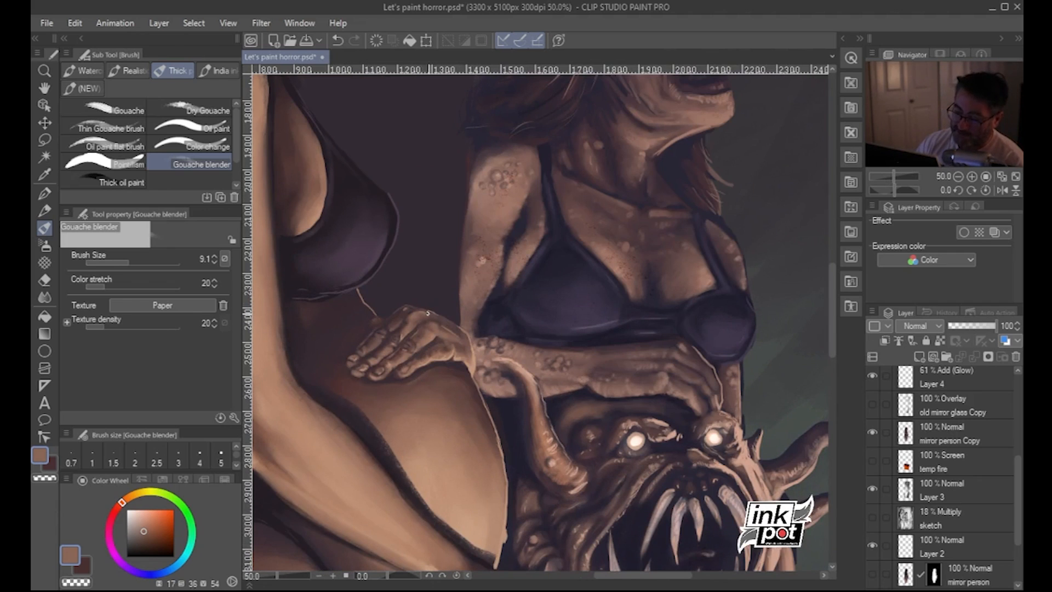
pyautogui.scroll(-3, 428, 303)
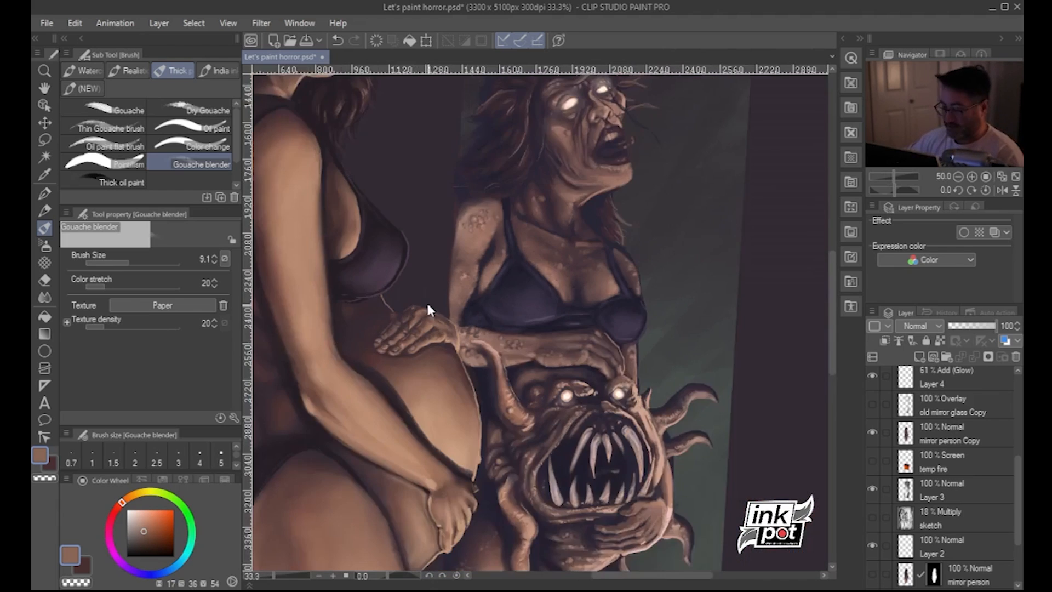
pyautogui.scroll(1, 427, 303)
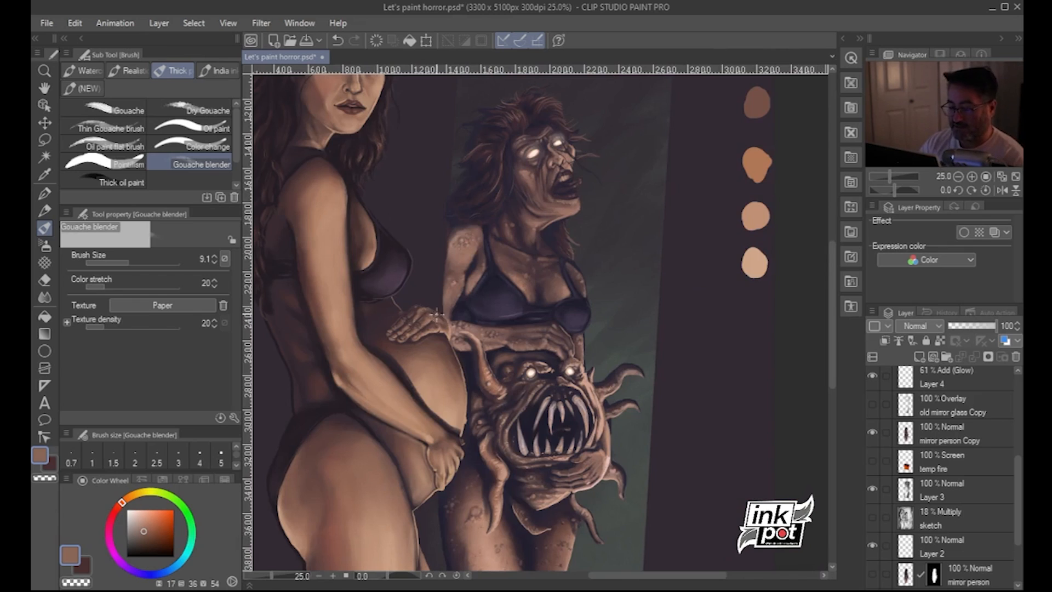
# Sample light skin tones from the woman's hands and retouch the belly hand's knuckles with the Gouache blender at size 9.1
pyautogui.click(45, 245)
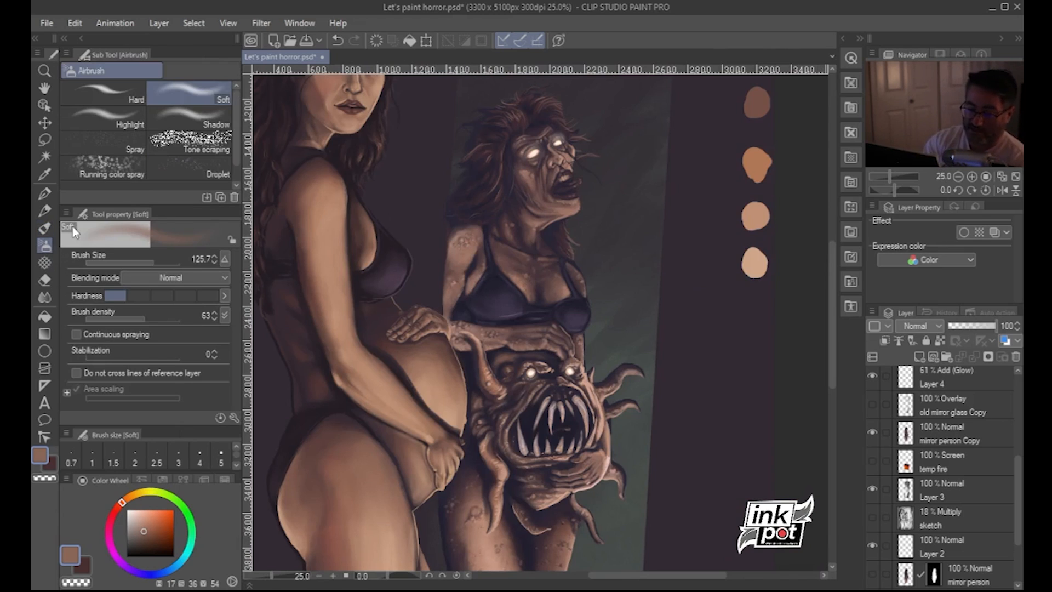
pyautogui.keyDown('alt'); pyautogui.click(432, 434); pyautogui.keyUp('alt')
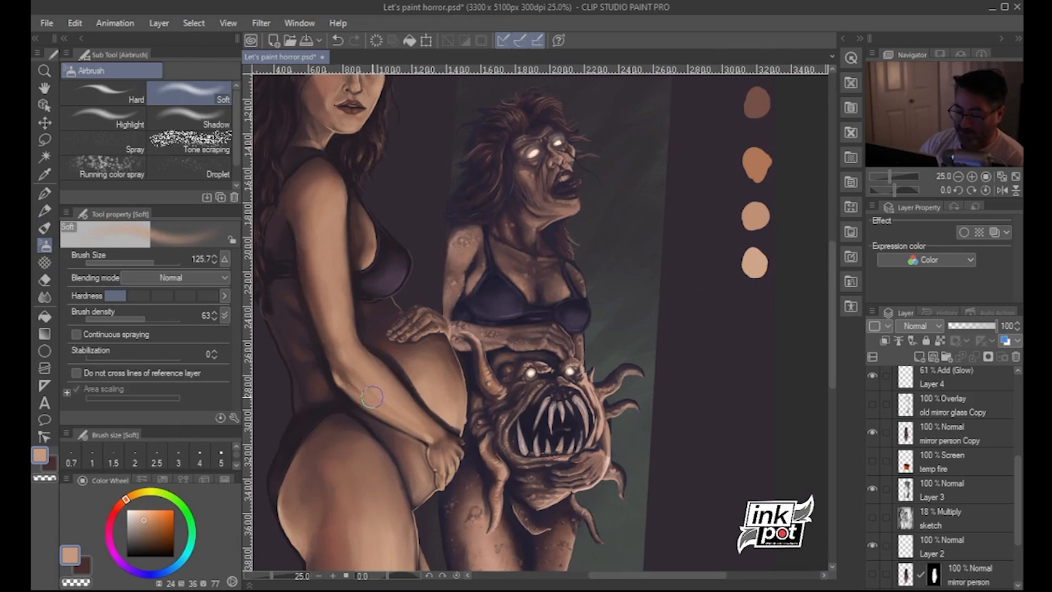
pyautogui.click(45, 195)
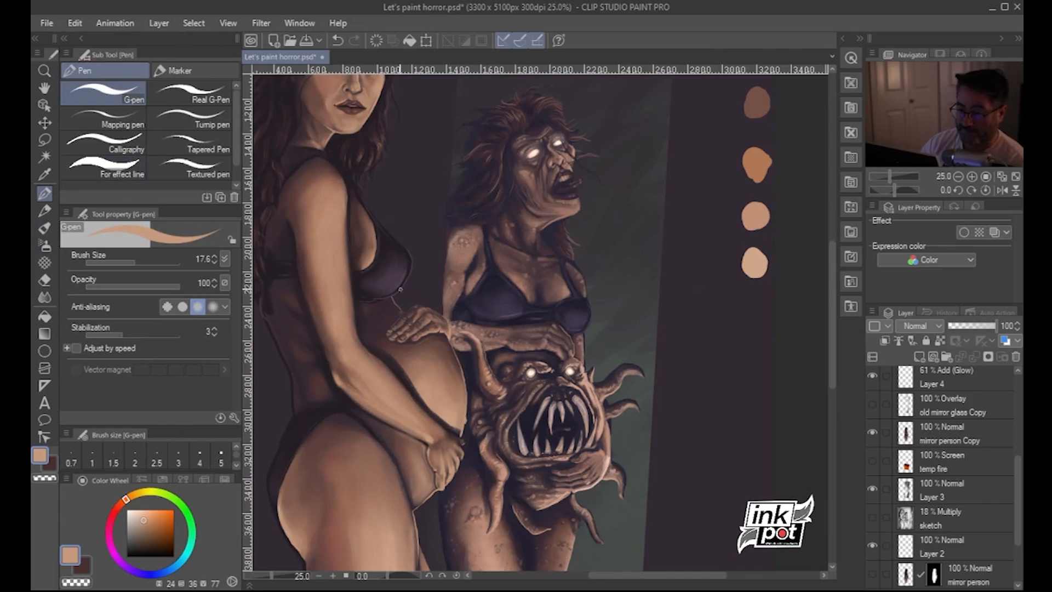
pyautogui.click(45, 227)
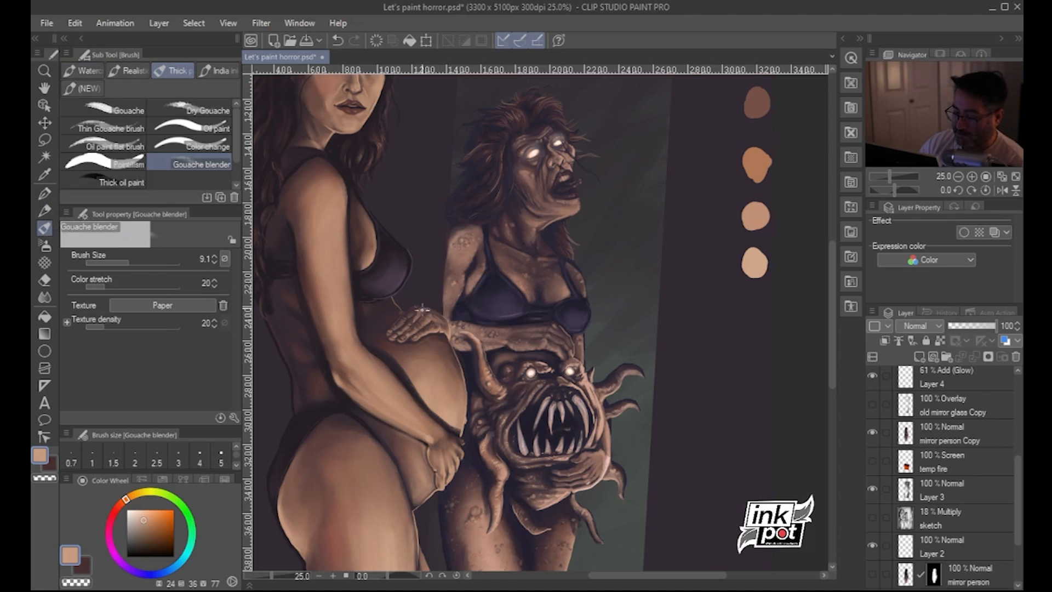
pyautogui.keyDown('alt'); pyautogui.click(454, 332); pyautogui.keyUp('alt')
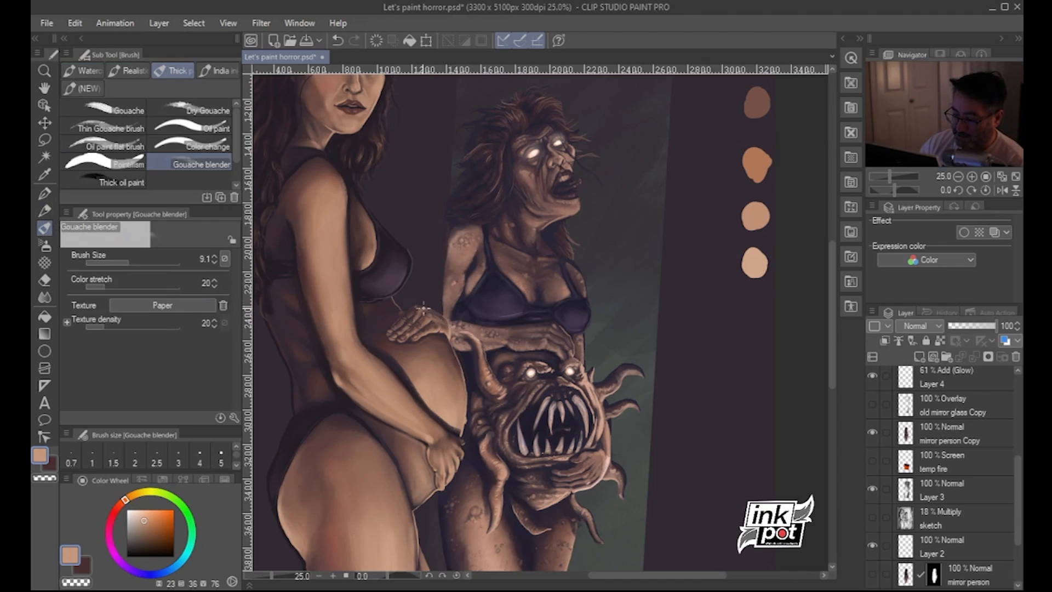
# Undo the last stroke on the belly hand and save the painting
pyautogui.click(222, 71)
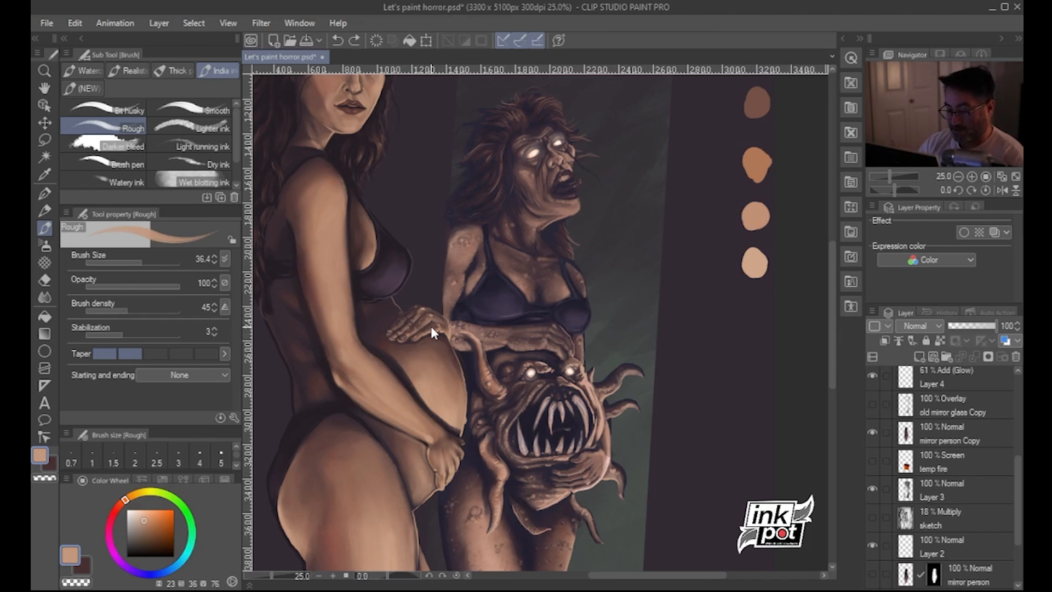
pyautogui.hotkey('ctrl', 'z')
pyautogui.moveTo(639, 305)
pyautogui.mouseDown()
pyautogui.moveTo(622, 279)
pyautogui.moveTo(590, 298)
pyautogui.mouseUp()
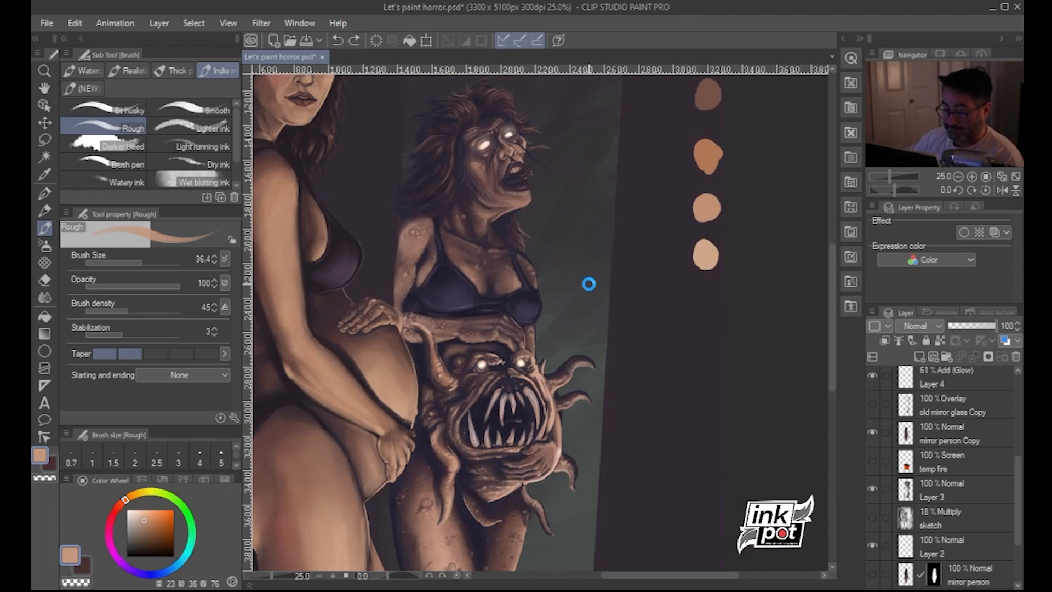
pyautogui.hotkey('ctrl', 's')
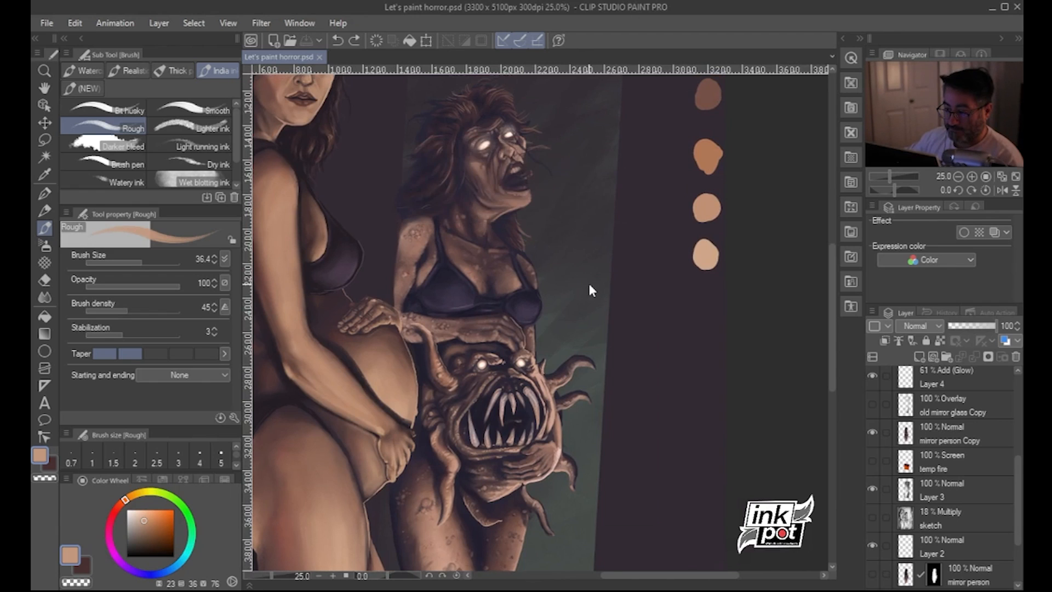
# Lasso the sketched outline of the mirror creature's upper hand on the hands layer
pyautogui.scroll(-3, 589, 289)
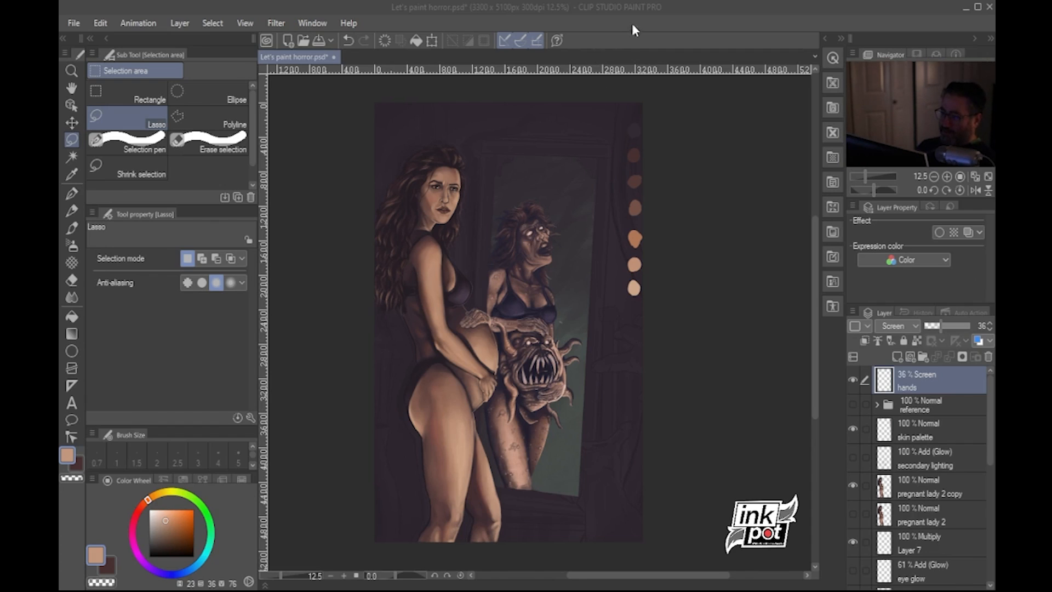
pyautogui.click(652, 2)
pyautogui.hotkey('ctrl', '+')
pyautogui.hotkey('ctrl', '+')
pyautogui.hotkey('ctrl', '+')
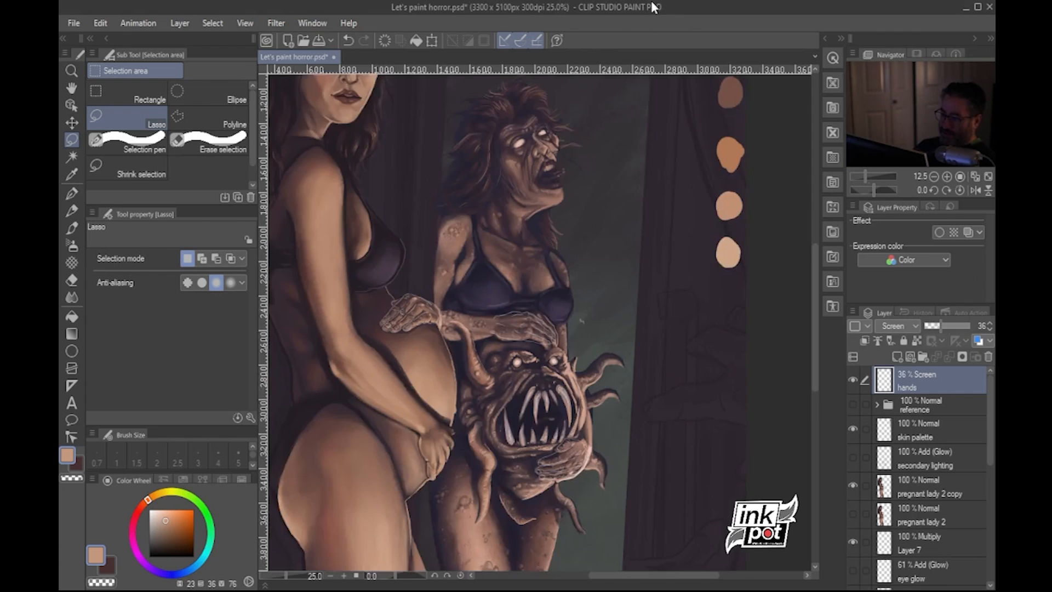
pyautogui.hotkey('ctrl', '+')
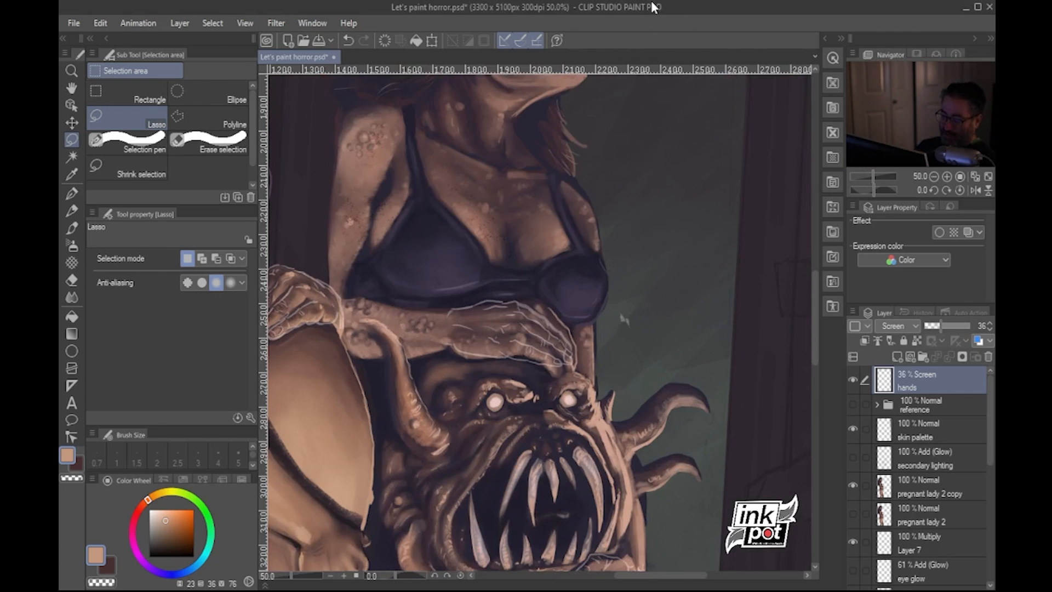
pyautogui.moveTo(515, 284)
pyautogui.mouseDown()
pyautogui.moveTo(495, 279)
pyautogui.moveTo(432, 345)
pyautogui.moveTo(537, 387)
pyautogui.moveTo(546, 283)
pyautogui.moveTo(515, 279)
pyautogui.mouseUp()
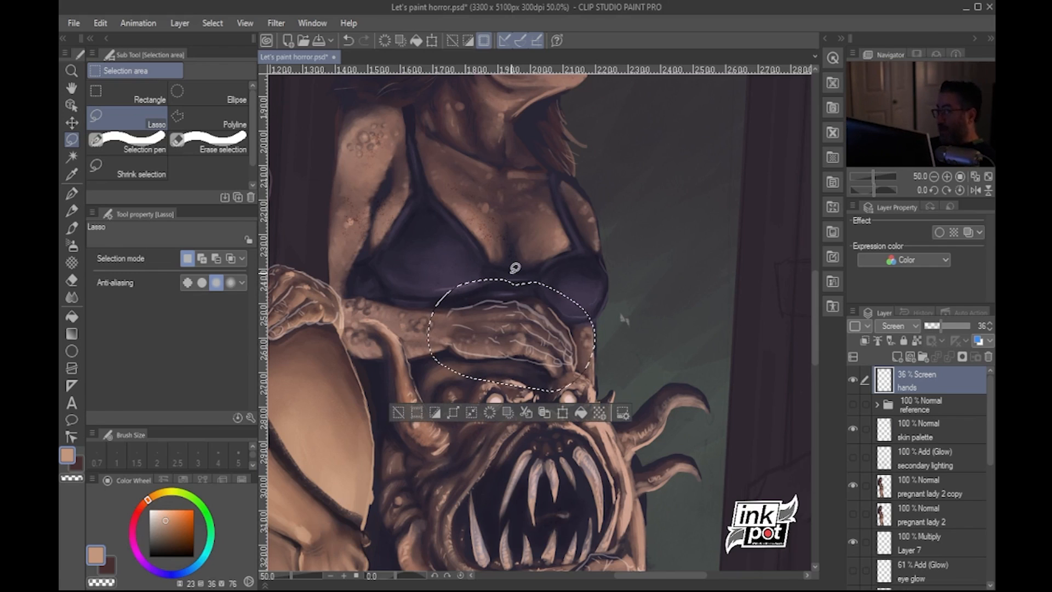
# Rotate the lassoed hand outline on the hands layer by about -3.8 degrees and clear the selection
pyautogui.hotkey('ctrl', 't')
pyautogui.moveTo(605, 252)
pyautogui.mouseDown()
pyautogui.moveTo(609, 279)
pyautogui.moveTo(606, 263)
pyautogui.mouseUp()
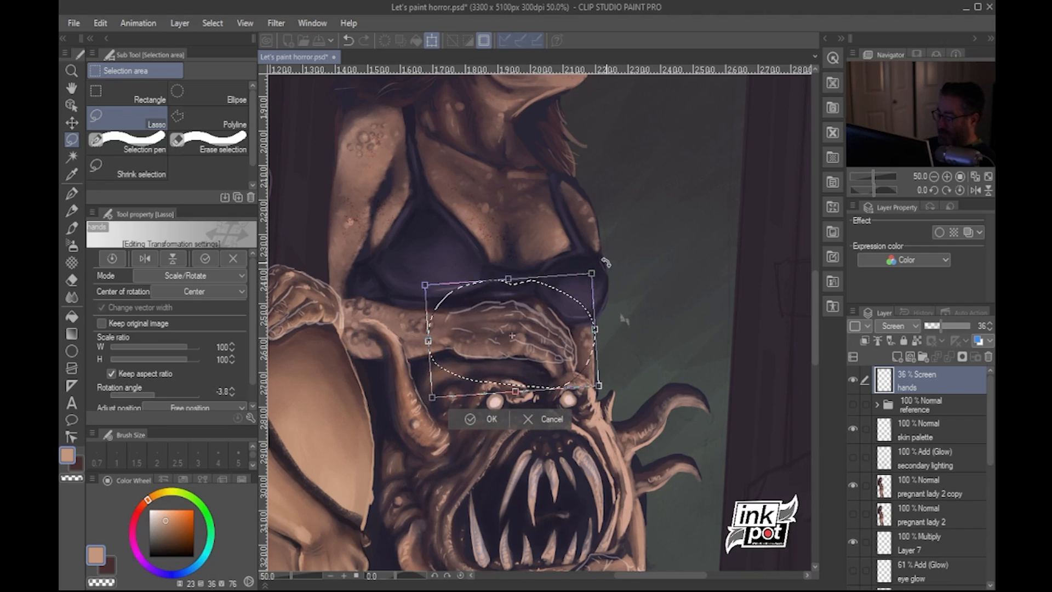
pyautogui.press('Return')
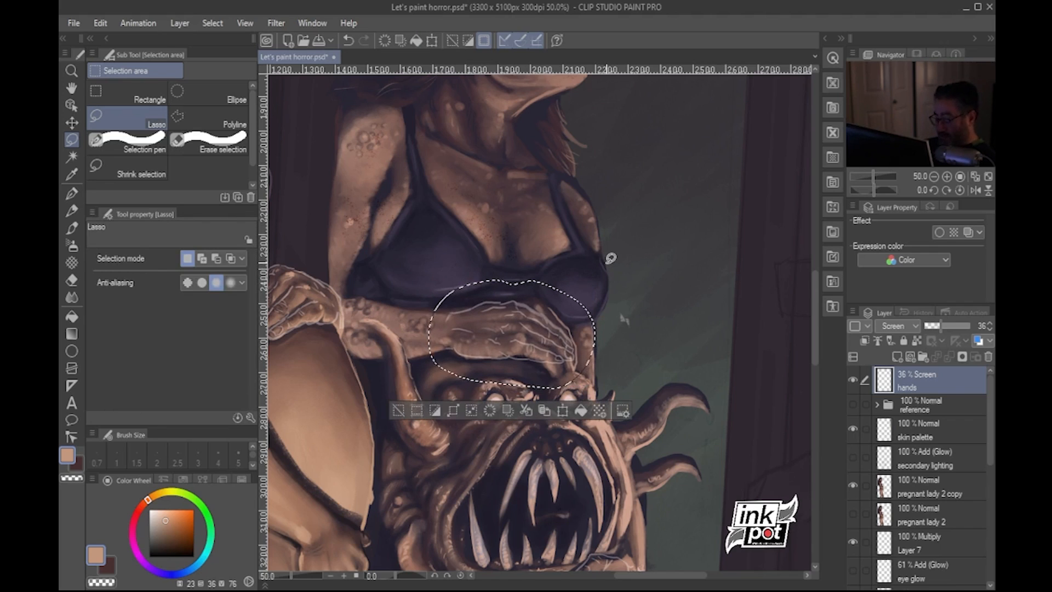
pyautogui.hotkey('ctrl', 'd')
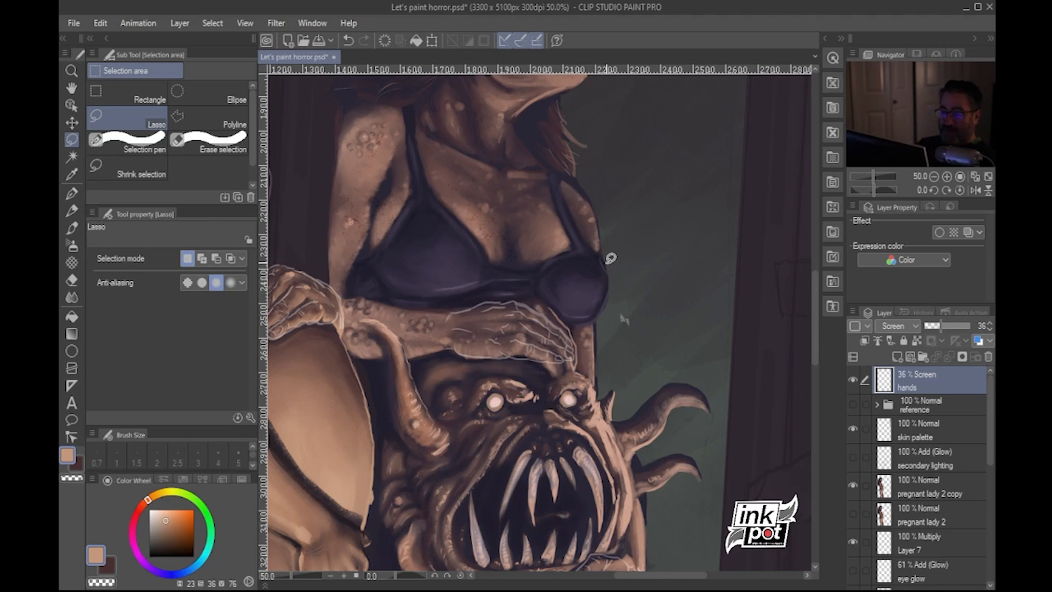
# Choose the Rough ink brush and create a new layer directly above the "pregnant lady 2 copy" layer
pyautogui.click(76, 226)
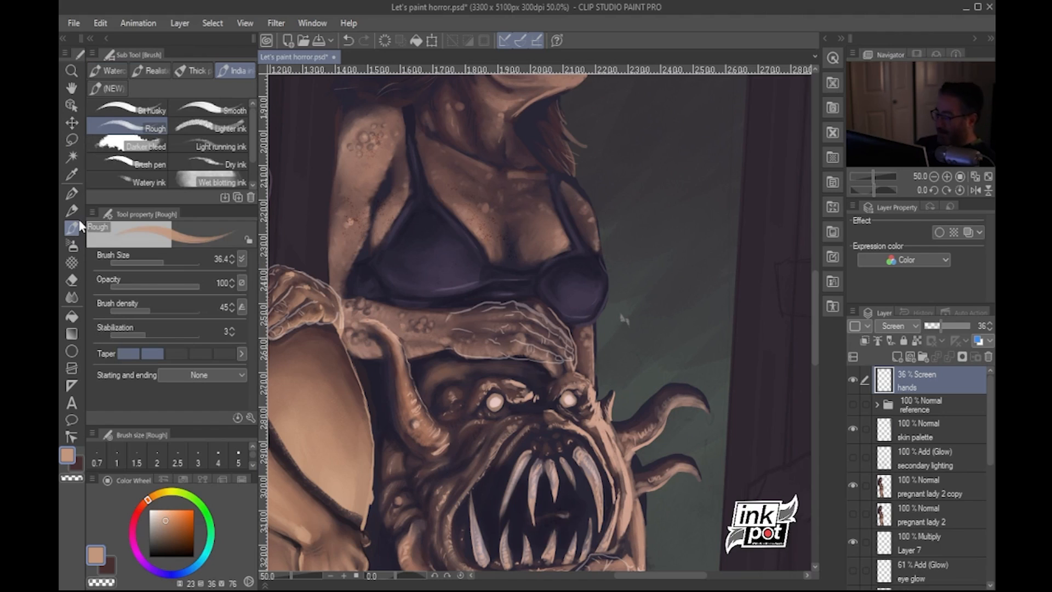
pyautogui.scroll(-3, 977, 461)
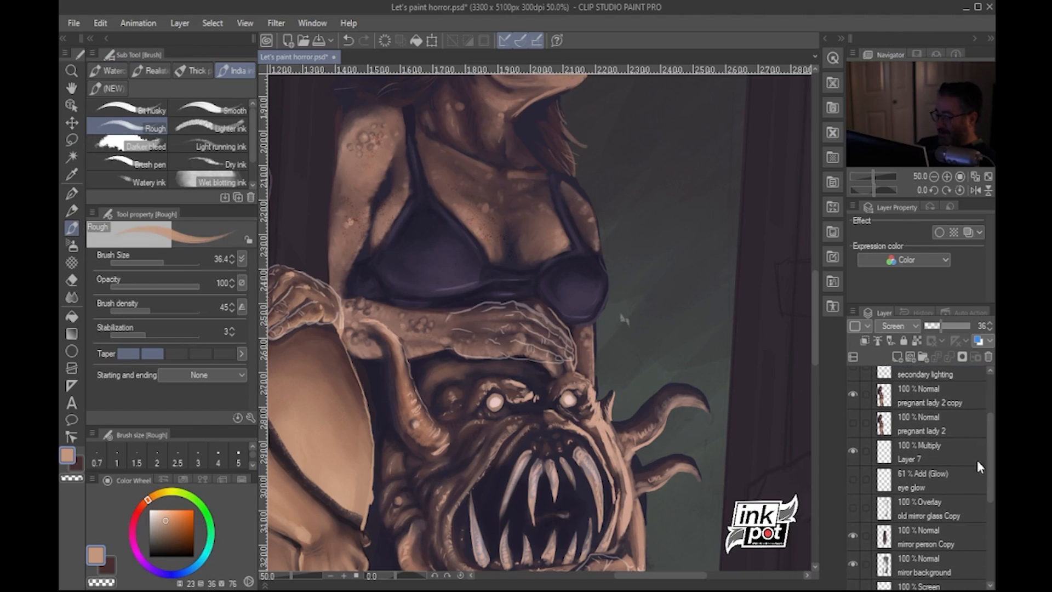
pyautogui.click(942, 395)
pyautogui.click(896, 356)
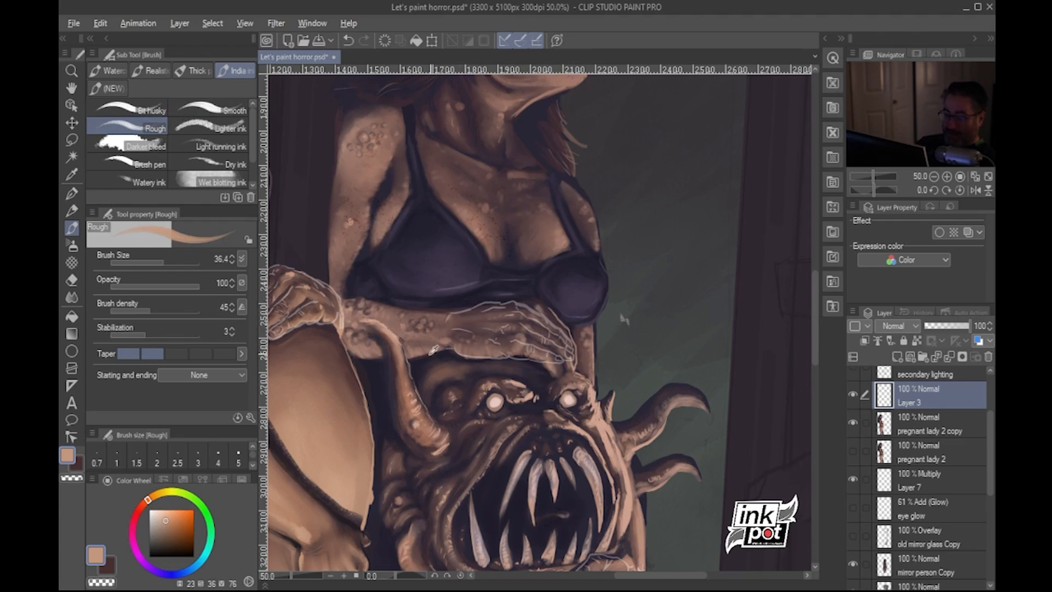
pyautogui.press('c')
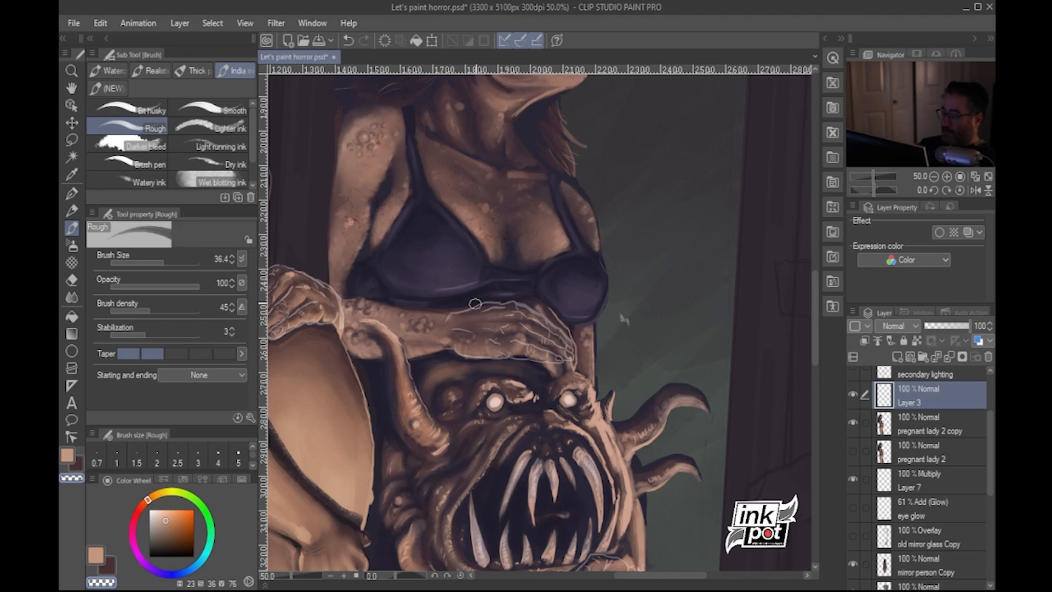
pyautogui.moveTo(986, 445); pyautogui.dragTo(990, 420)
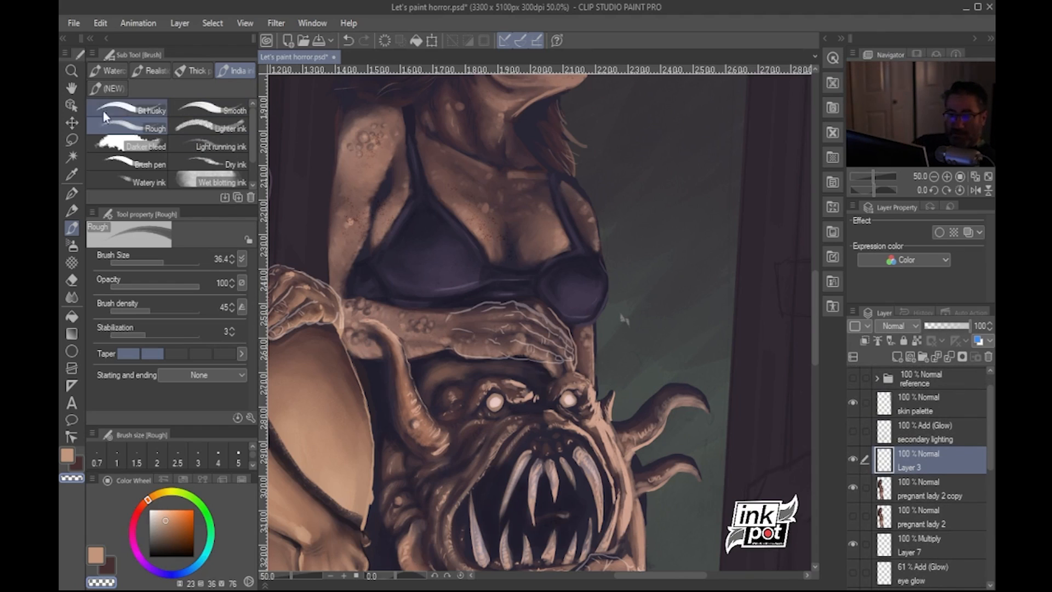
# Select the G-pen and create a new layer directly above the "mirror person Copy" layer
pyautogui.click(71, 193)
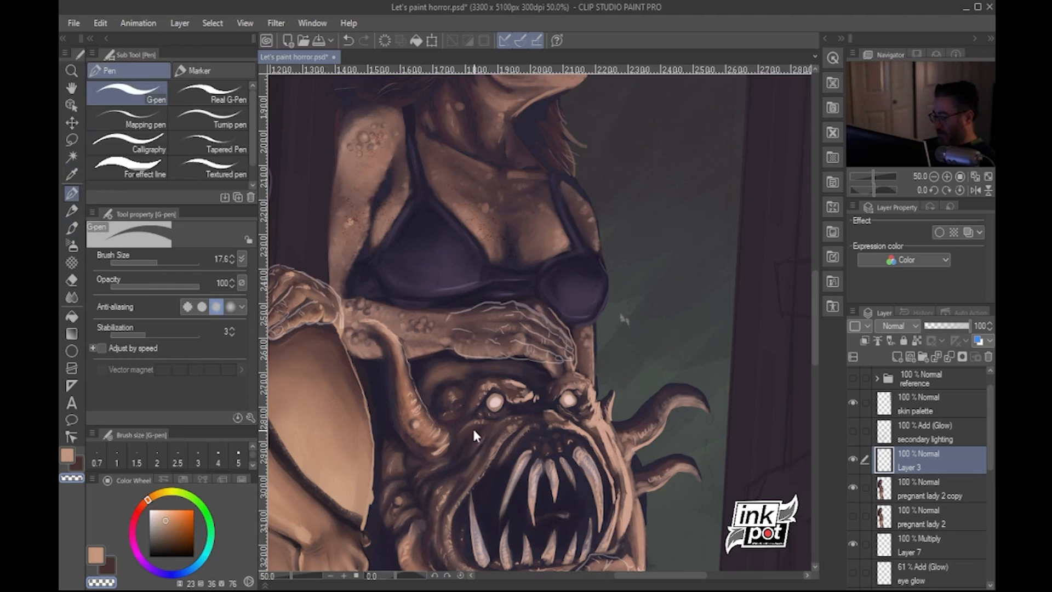
pyautogui.scroll(-2, 473, 430)
pyautogui.scroll(-1, 473, 426)
pyautogui.scroll(2, 472, 426)
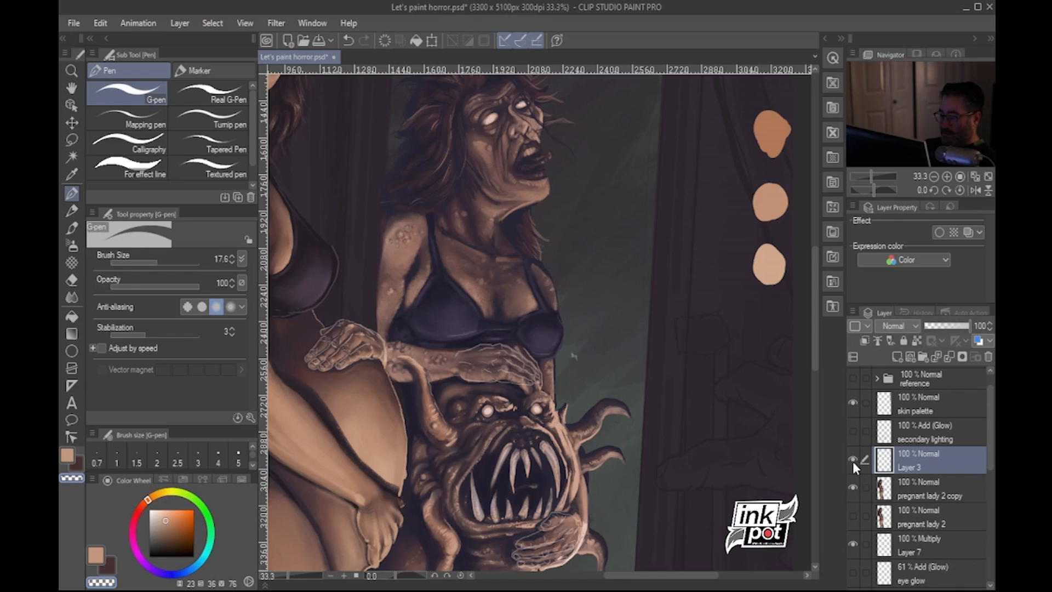
pyautogui.scroll(-5, 935, 469)
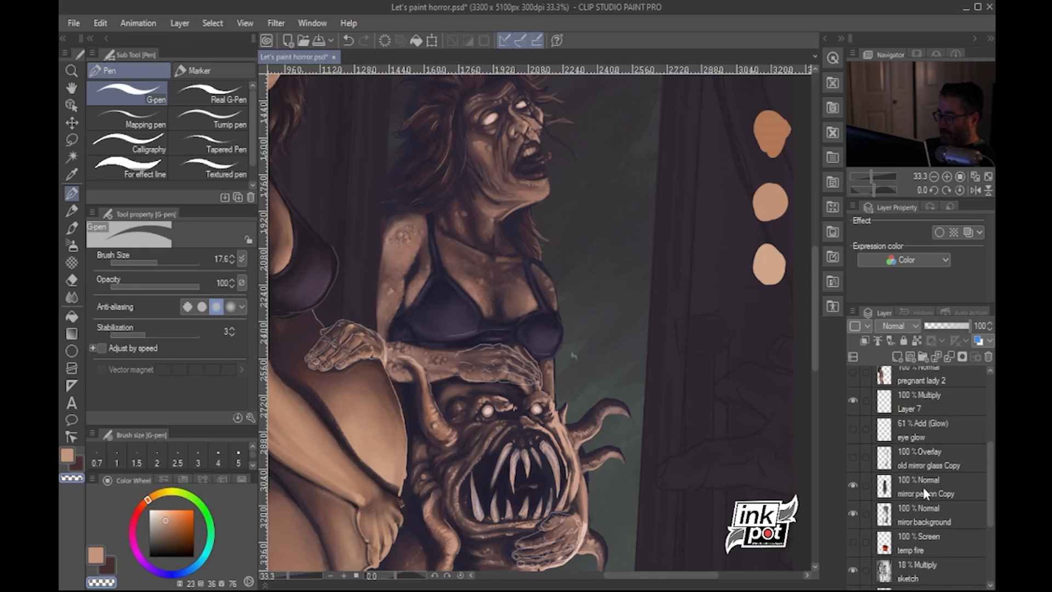
pyautogui.click(924, 493)
pyautogui.click(901, 357)
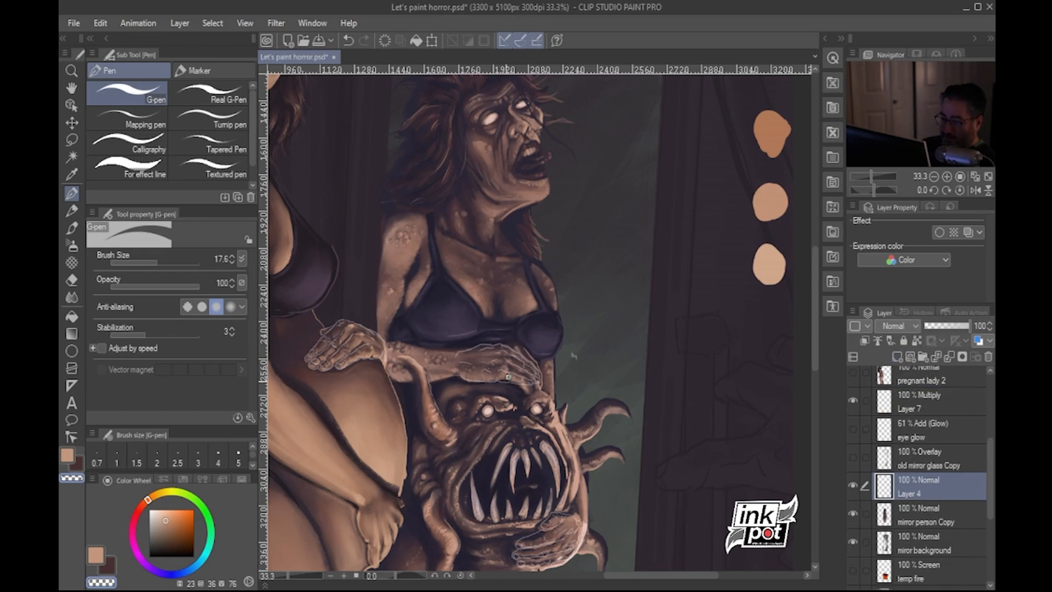
# Sample the dark purple background colour and paint over the hand resting on the creature's head with the Rough brush
pyautogui.click(175, 527)
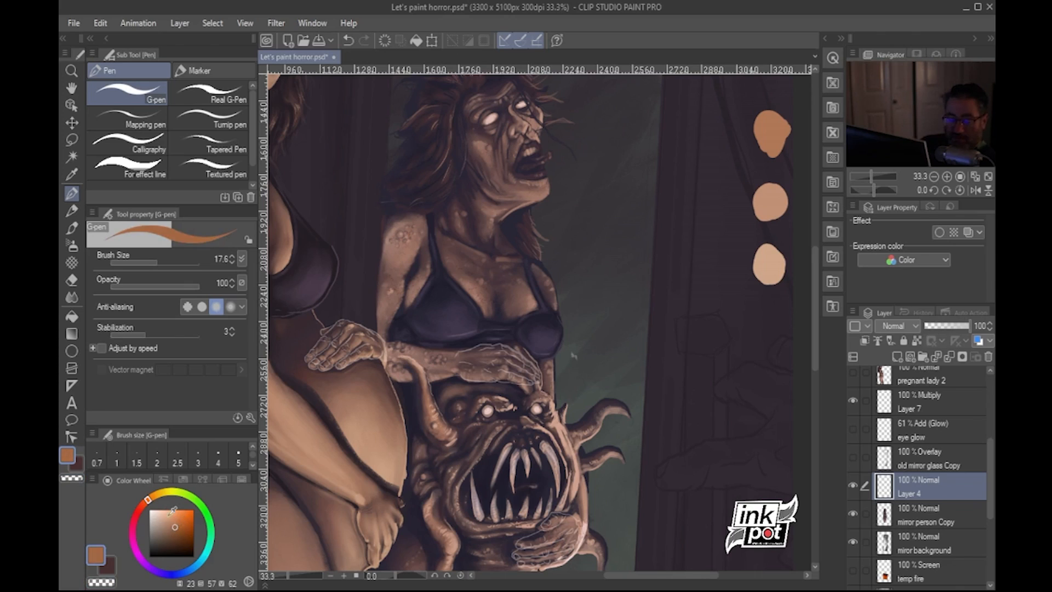
pyautogui.click(171, 536)
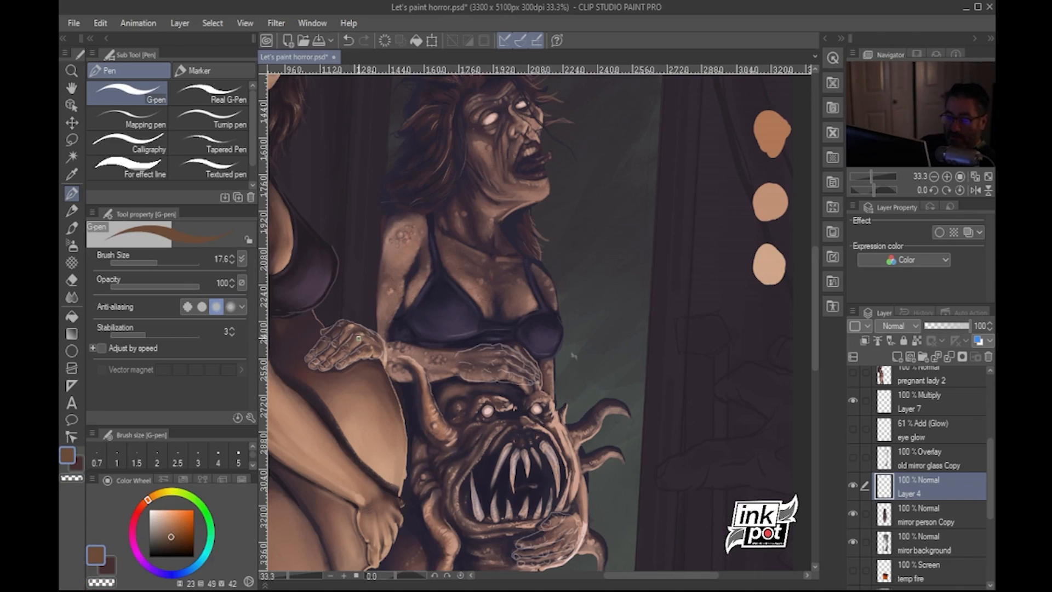
pyautogui.press('c')
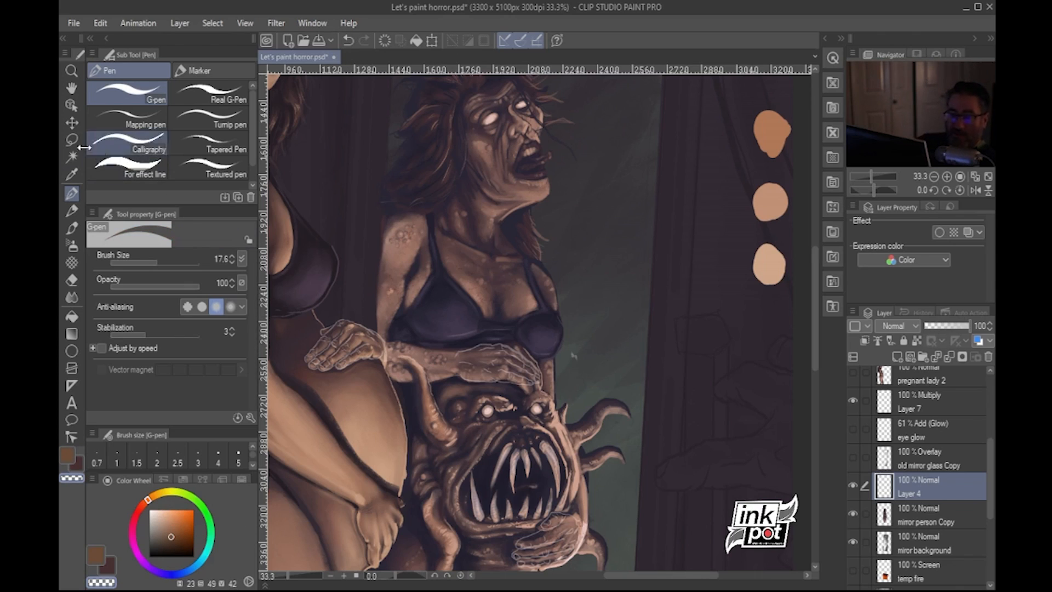
pyautogui.click(72, 174)
pyautogui.click(150, 101)
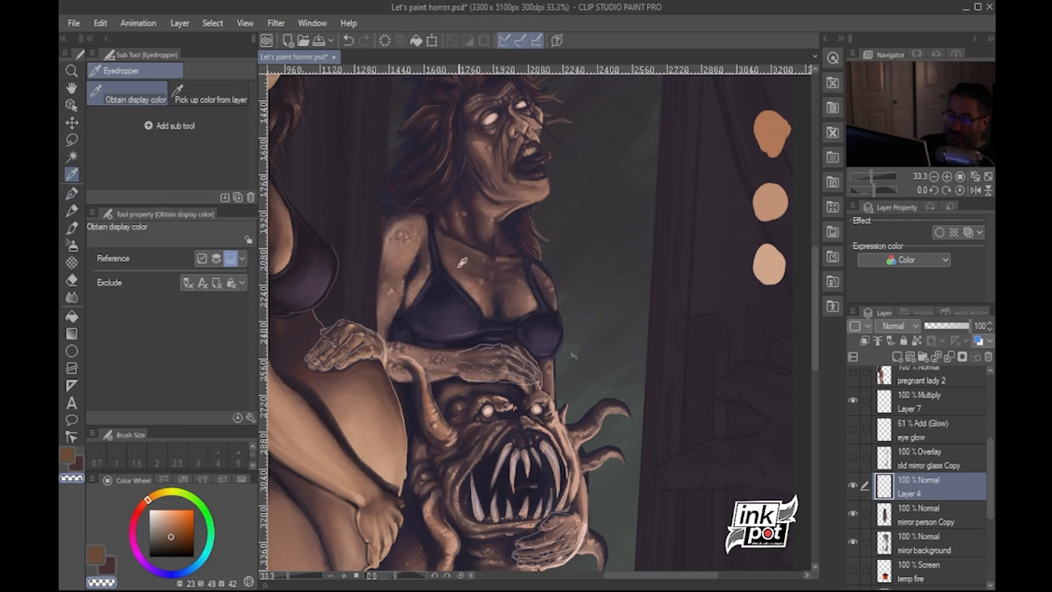
pyautogui.click(755, 288)
pyautogui.press('b')
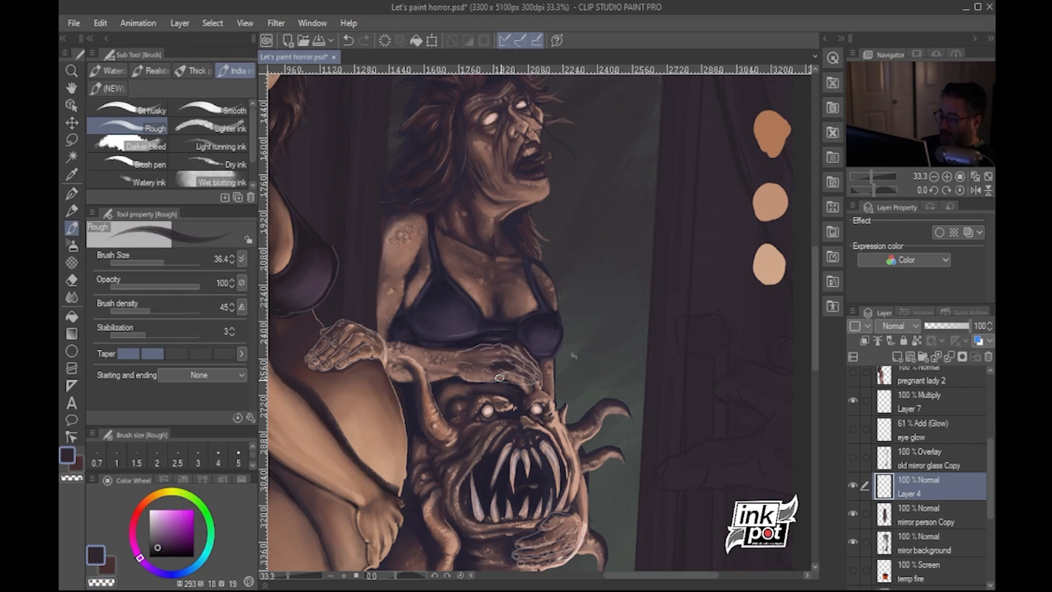
pyautogui.moveTo(505, 365)
pyautogui.mouseDown()
pyautogui.moveTo(480, 347)
pyautogui.moveTo(459, 353)
pyautogui.moveTo(466, 374)
pyautogui.moveTo(498, 376)
pyautogui.moveTo(459, 378)
pyautogui.moveTo(479, 377)
pyautogui.moveTo(463, 350)
pyautogui.mouseUp()
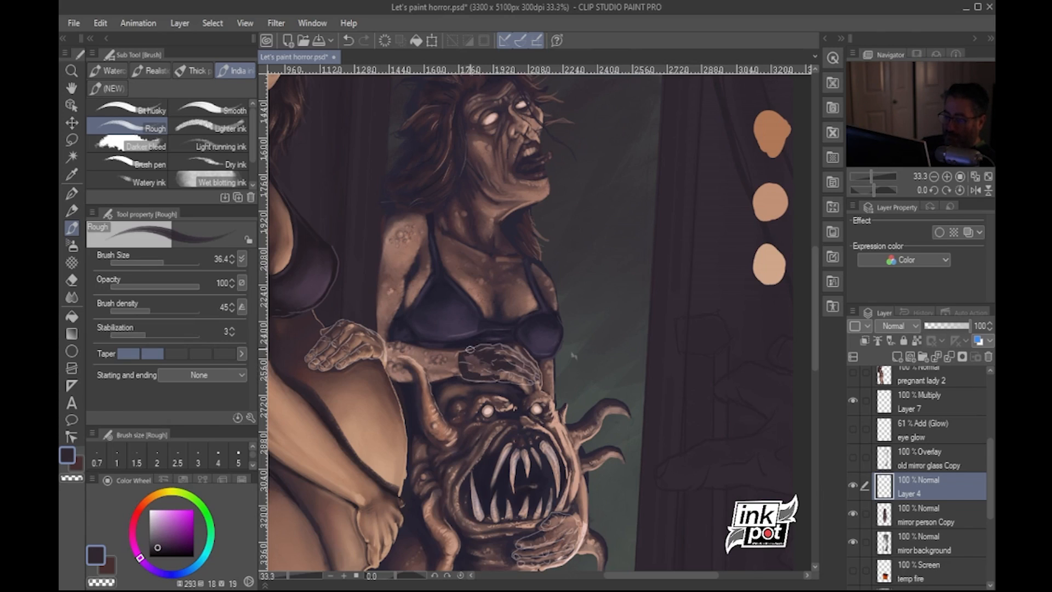
# Hide the sketch layer and finish blocking in the hand on the creature's head with dark purple
pyautogui.scroll(-3, 993, 513)
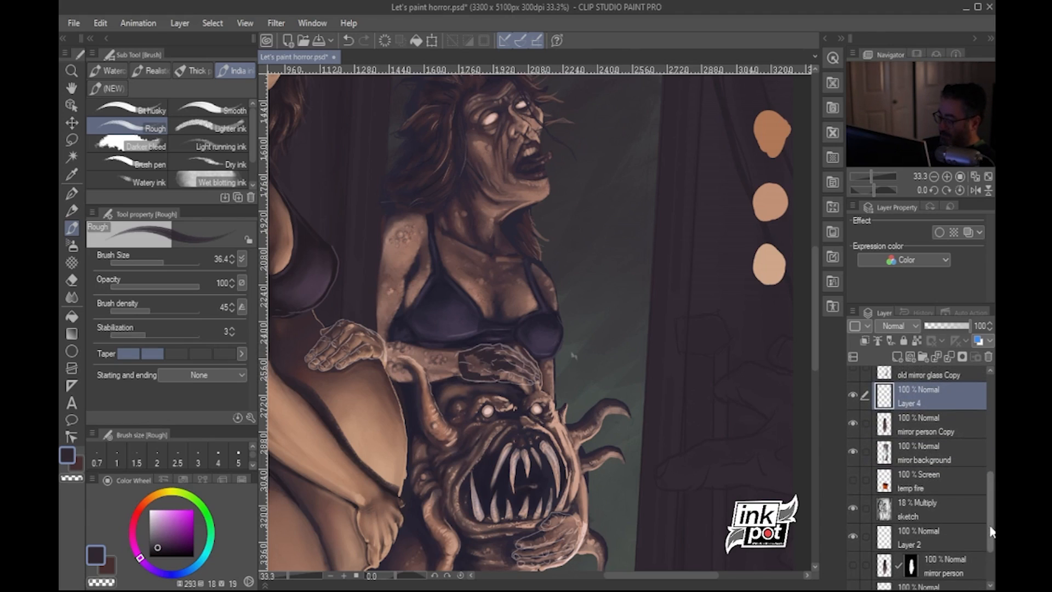
pyautogui.scroll(-3, 992, 535)
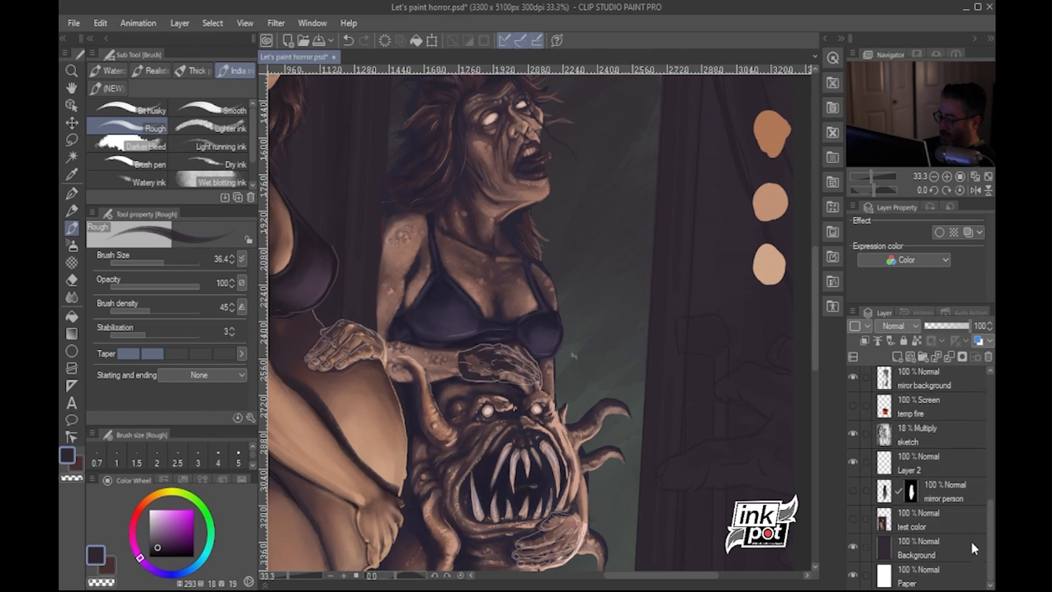
pyautogui.click(852, 433)
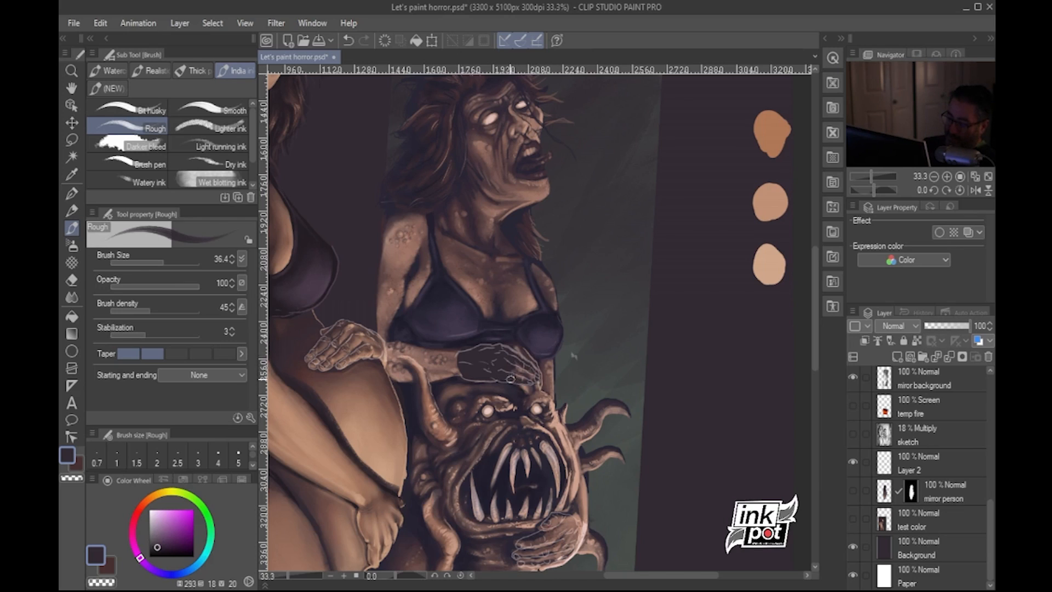
pyautogui.moveTo(501, 377); pyautogui.dragTo(513, 368)
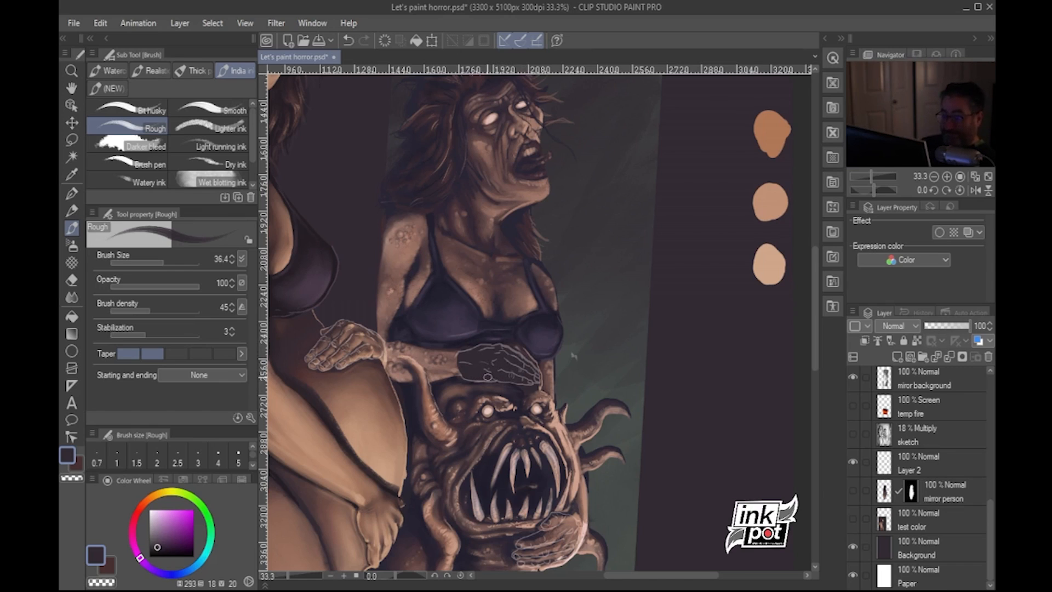
# Switch to the custom Oil 3 brush for refining the dark hand shape, undoing the last stroke
pyautogui.click(192, 70)
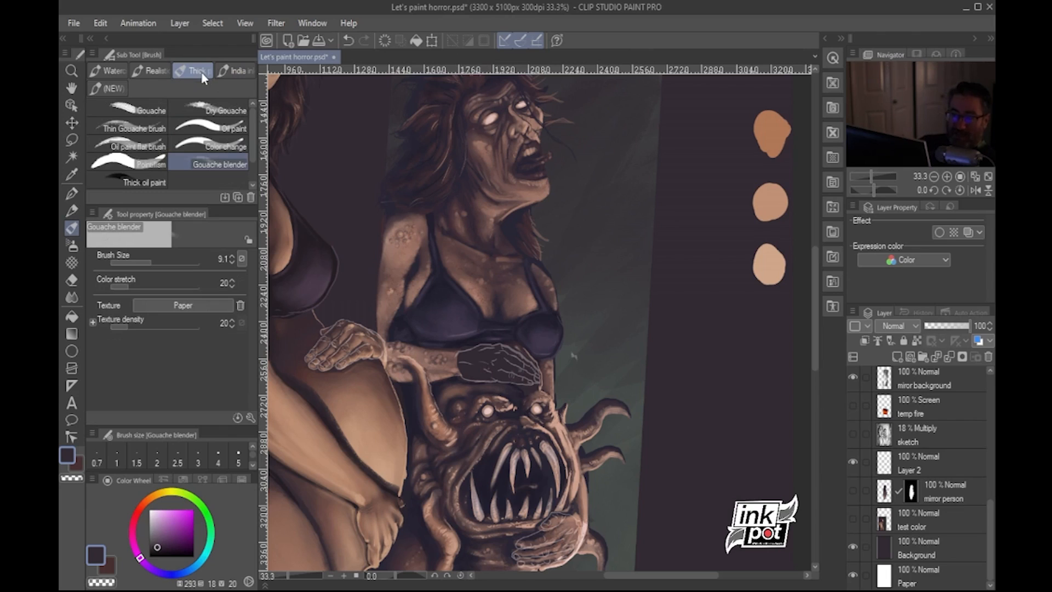
pyautogui.click(108, 88)
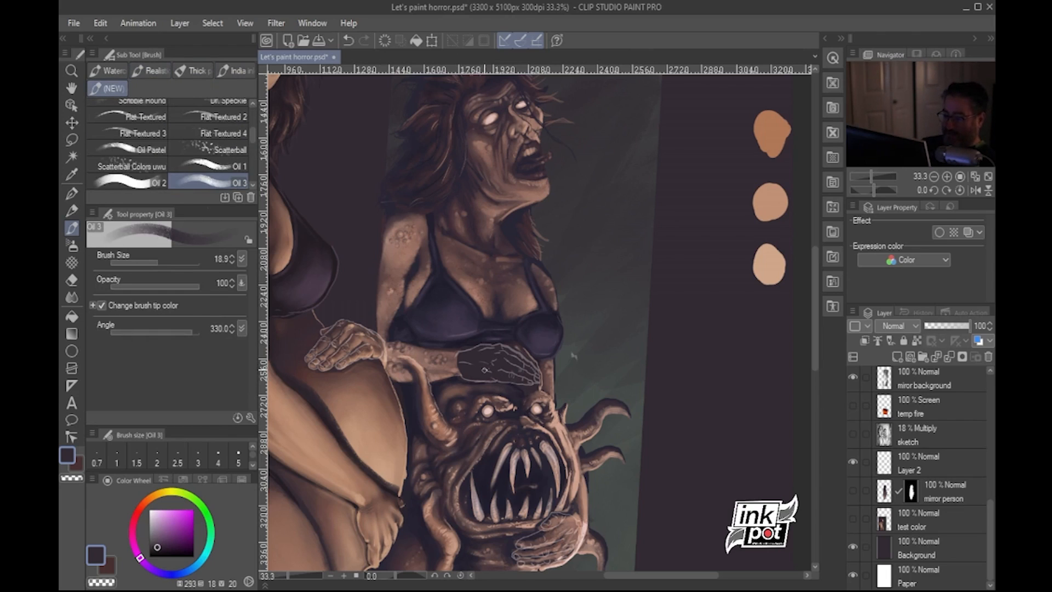
pyautogui.click(78, 172)
pyautogui.click(212, 95)
pyautogui.click(374, 430)
pyautogui.click(71, 227)
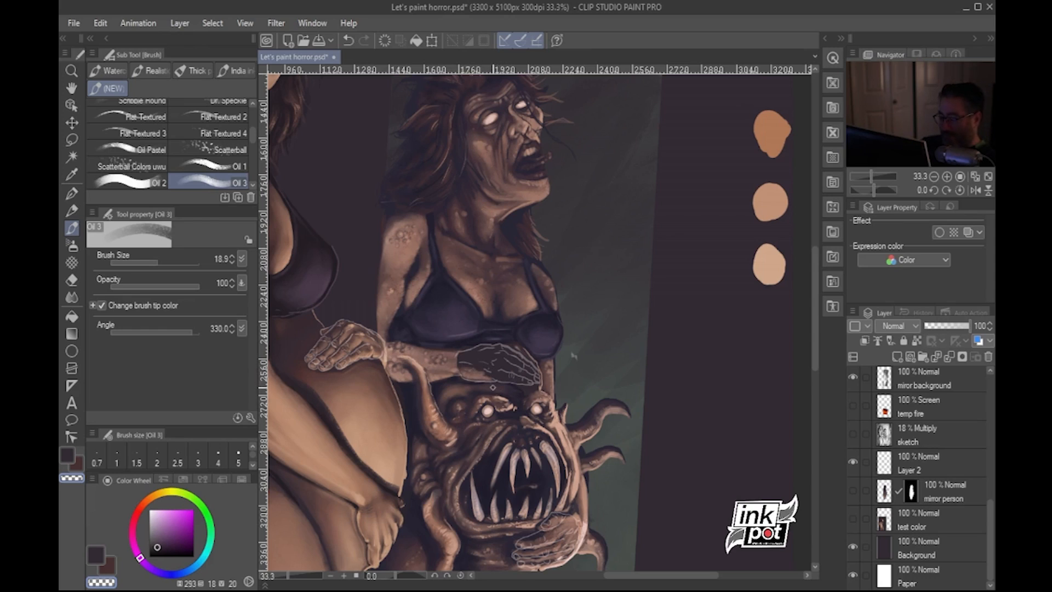
pyautogui.hotkey('ctrl', 'z')
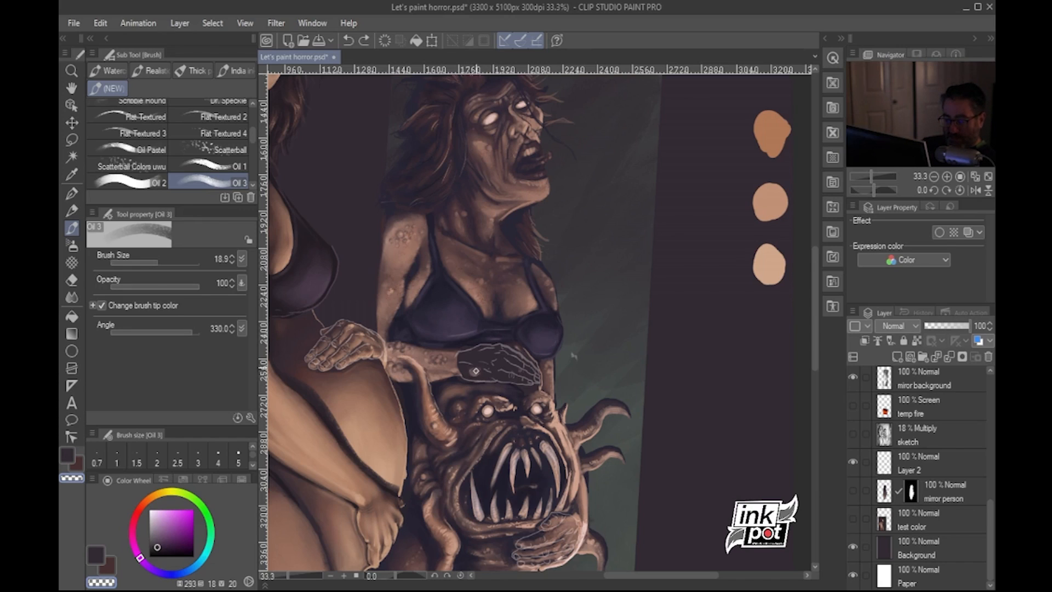
# Try shading the dark hand shape with a sampled dark reddish brown and undo the stroke
pyautogui.moveTo(469, 370); pyautogui.dragTo(477, 380)
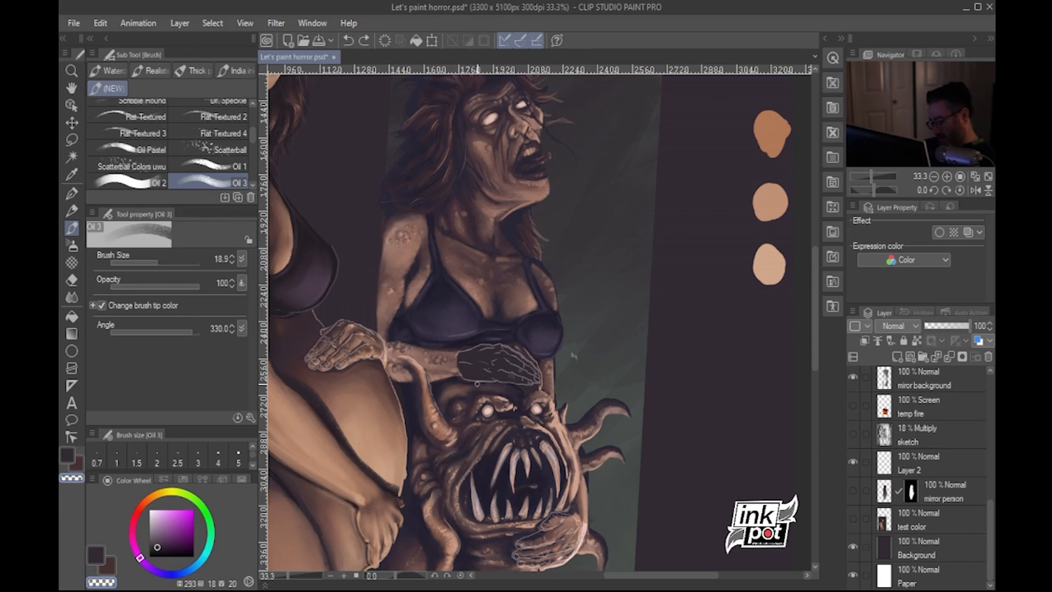
pyautogui.keyDown('alt'); pyautogui.click(477, 382); pyautogui.keyUp('alt')
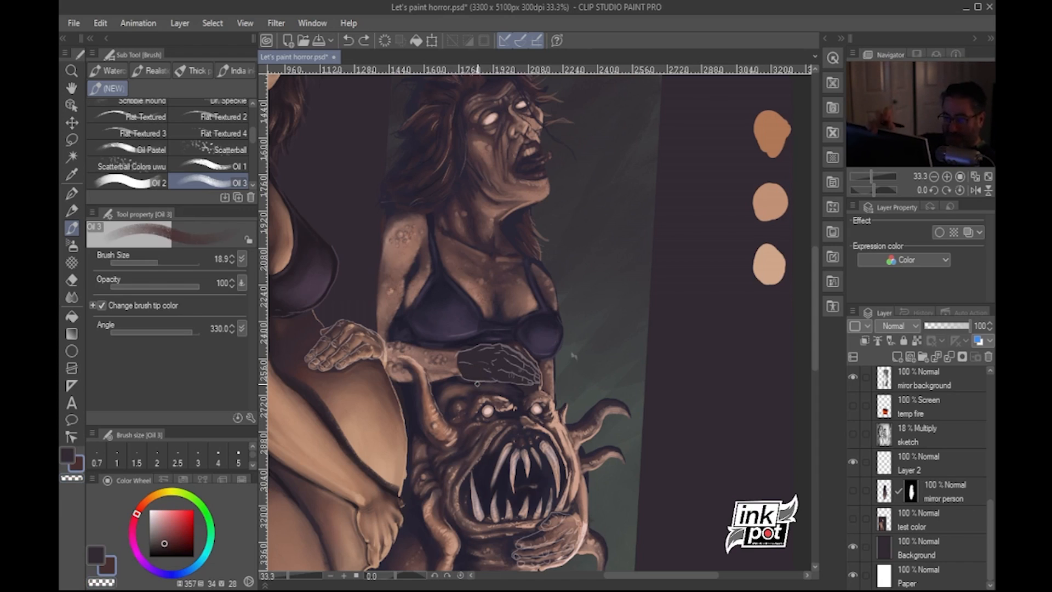
pyautogui.moveTo(472, 368); pyautogui.dragTo(478, 373)
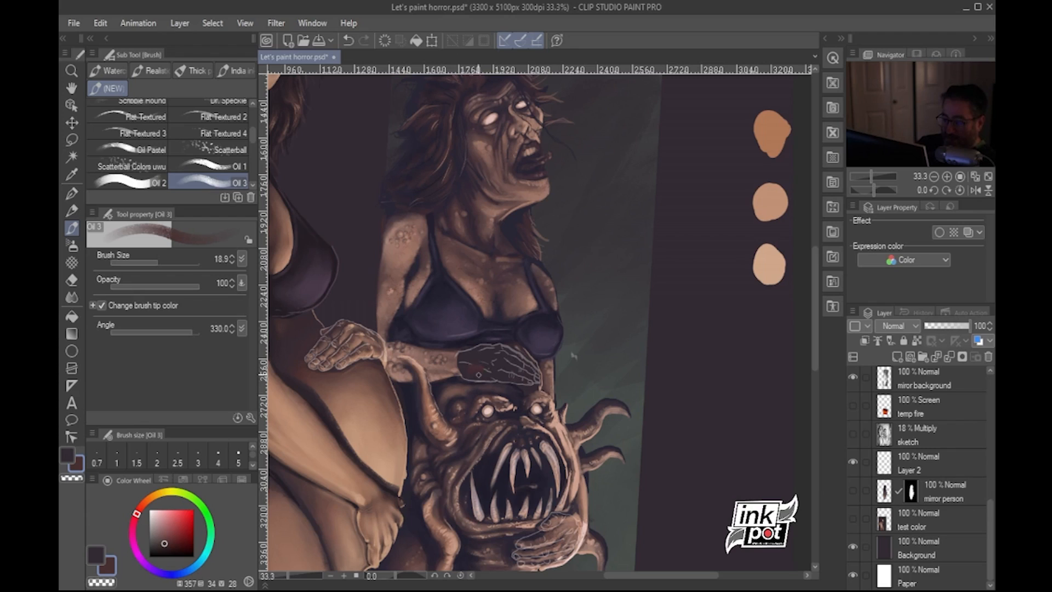
pyautogui.hotkey('ctrl', 'z')
# Resample the dark purple and touch up the wrist edge of the hand shape, undoing the last stroke
pyautogui.keyDown('alt'); pyautogui.click(459, 365); pyautogui.keyUp('alt')
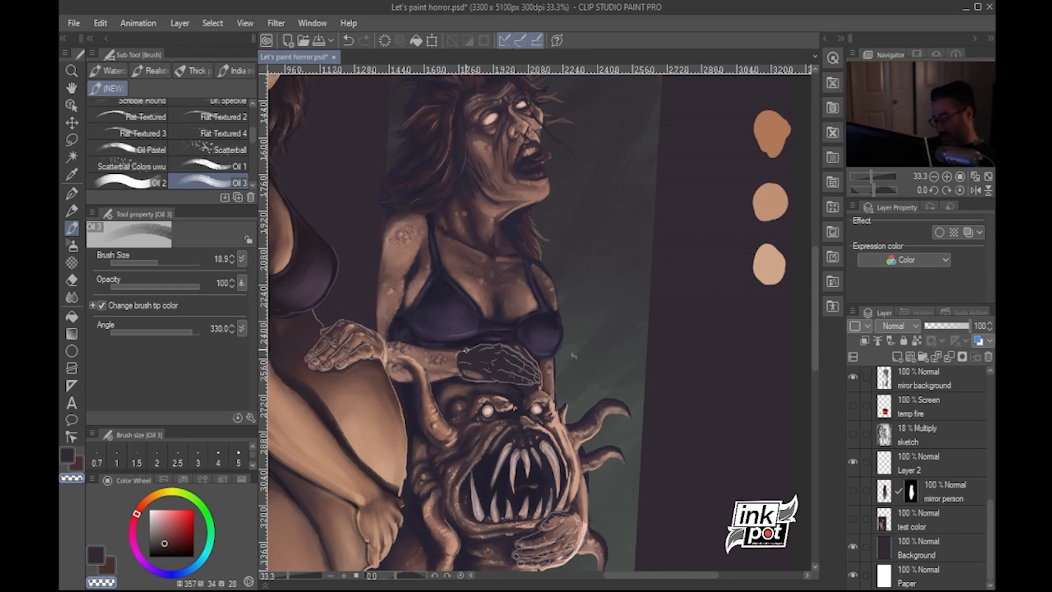
pyautogui.keyDown('alt'); pyautogui.click(466, 348); pyautogui.keyUp('alt')
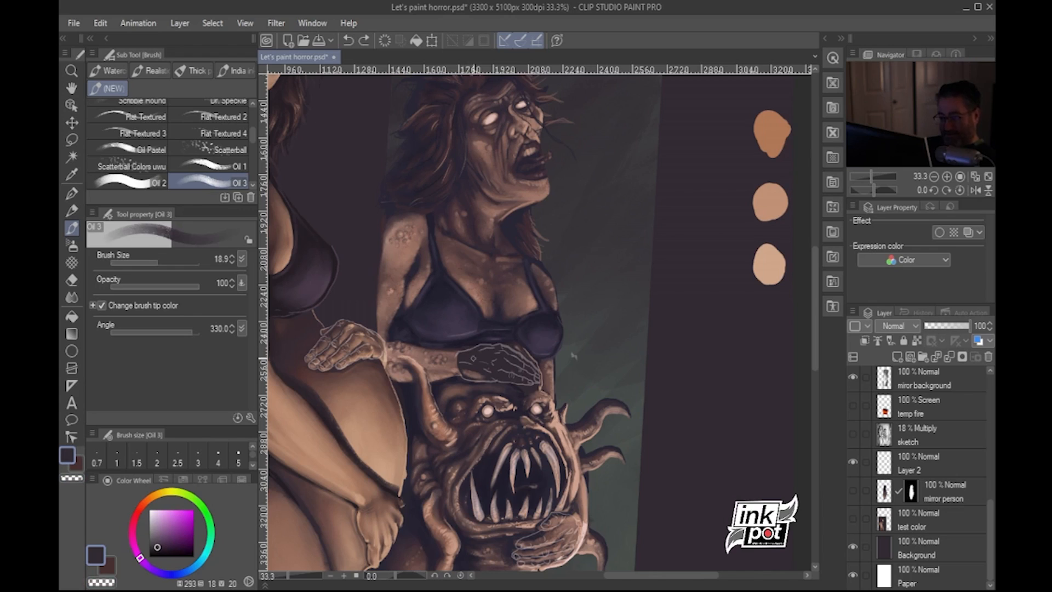
pyautogui.moveTo(466, 348); pyautogui.dragTo(463, 370)
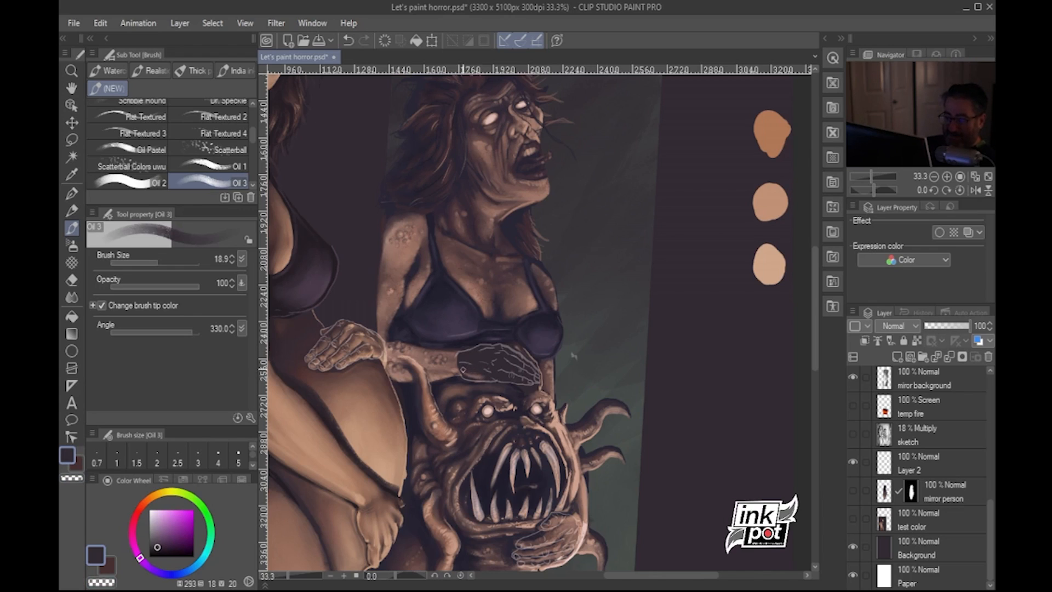
pyautogui.keyDown('alt'); pyautogui.click(463, 362); pyautogui.keyUp('alt')
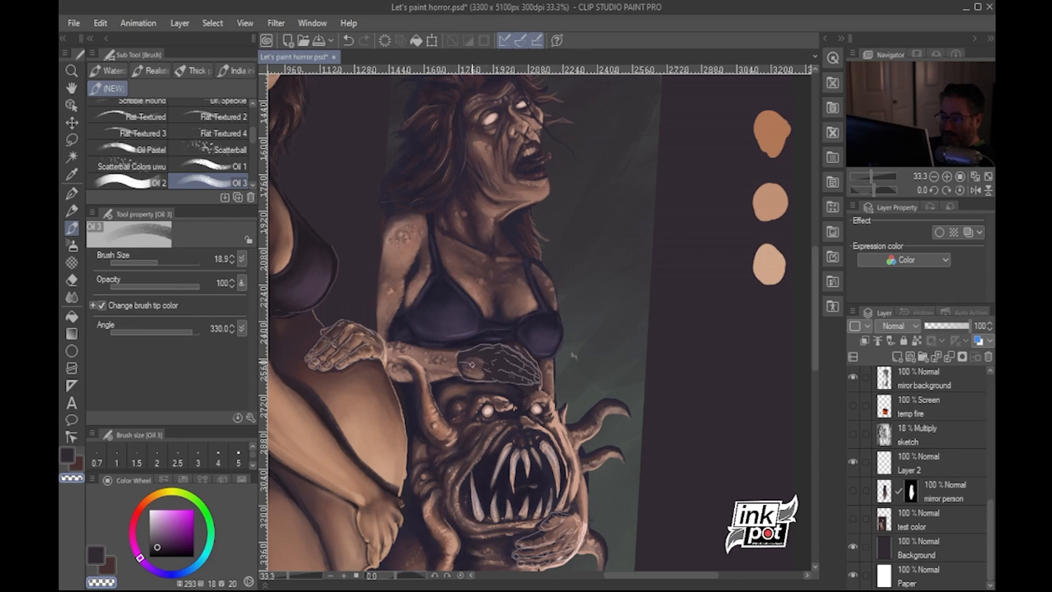
pyautogui.hotkey('ctrl', 'z')
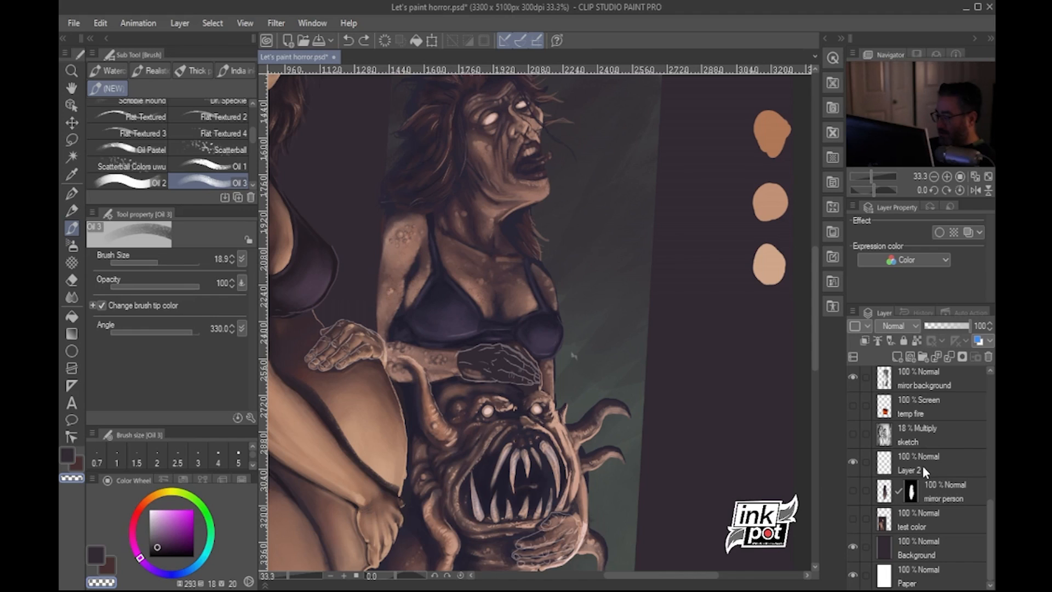
pyautogui.scroll(4, 987, 509)
pyautogui.scroll(1, 991, 491)
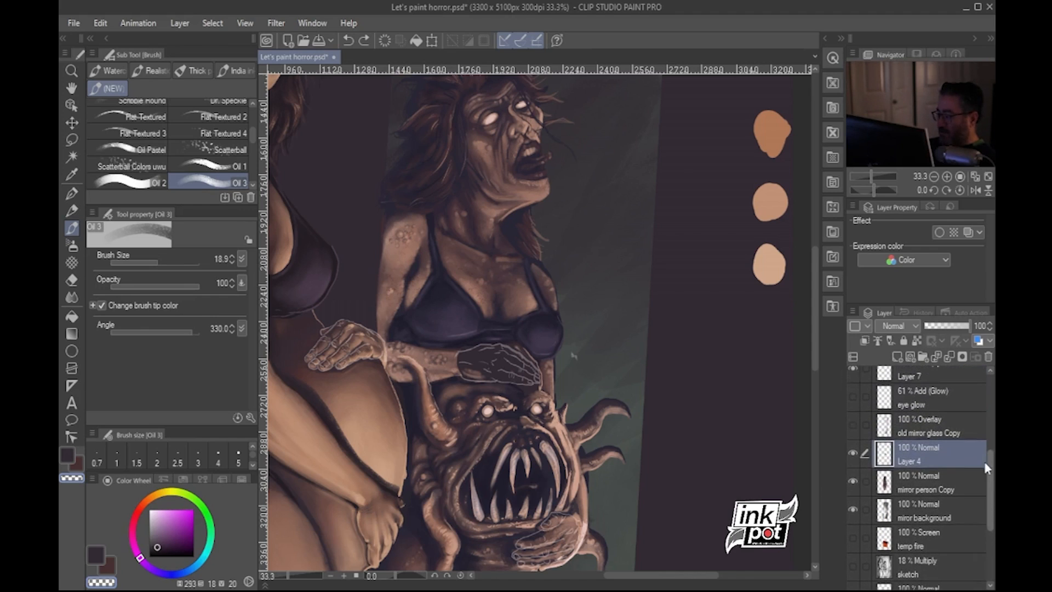
# Sample a reddish brown from the displayed colors and paint the first midtones over the dark hand shape with the Oil 3 brush
pyautogui.keyDown('alt'); pyautogui.click(482, 363); pyautogui.keyUp('alt')
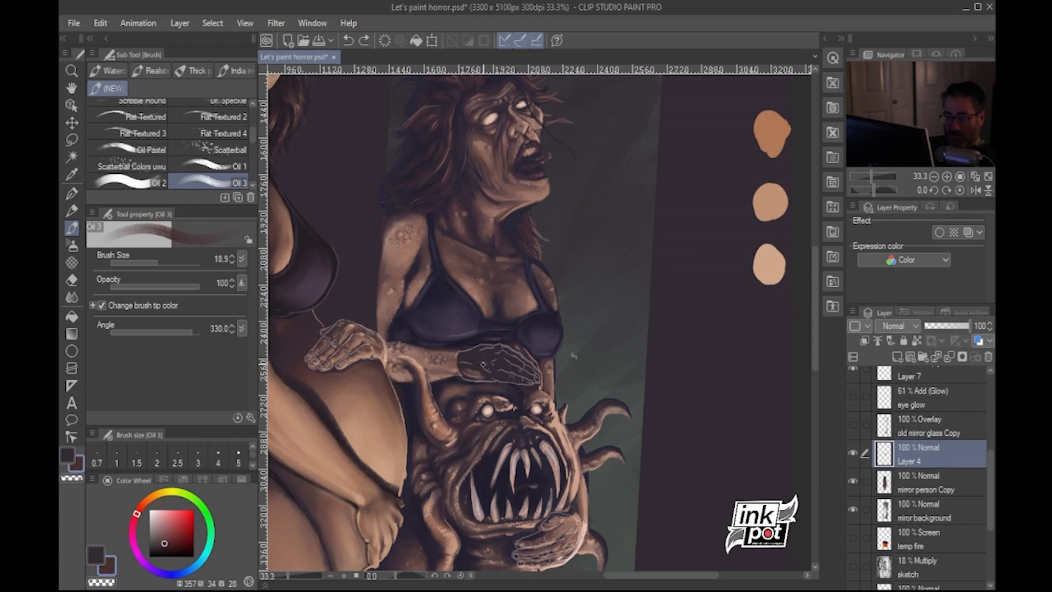
pyautogui.press('x')
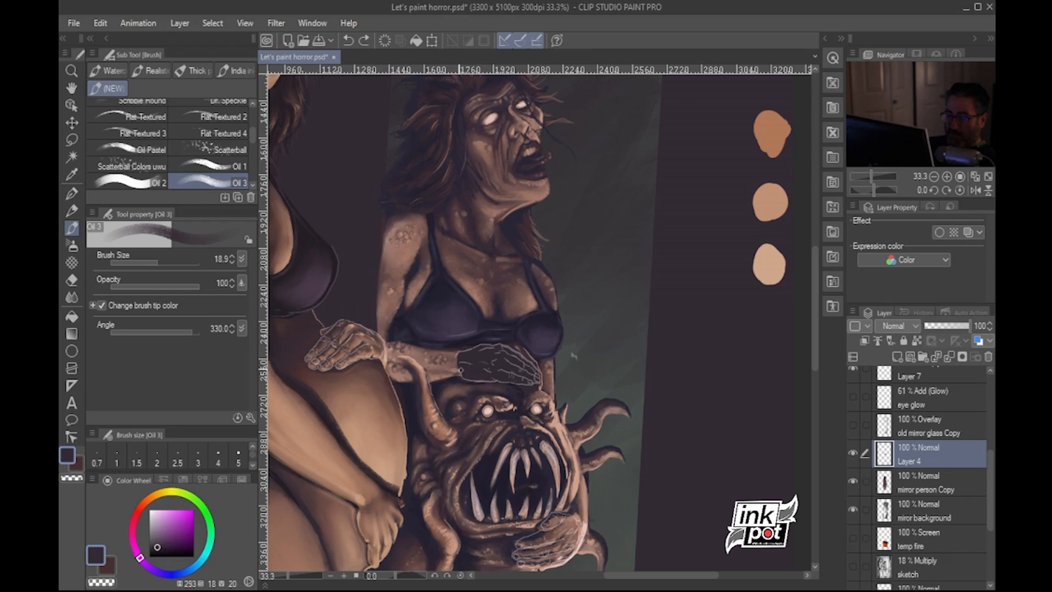
pyautogui.keyDown('alt'); pyautogui.click(389, 430); pyautogui.keyUp('alt')
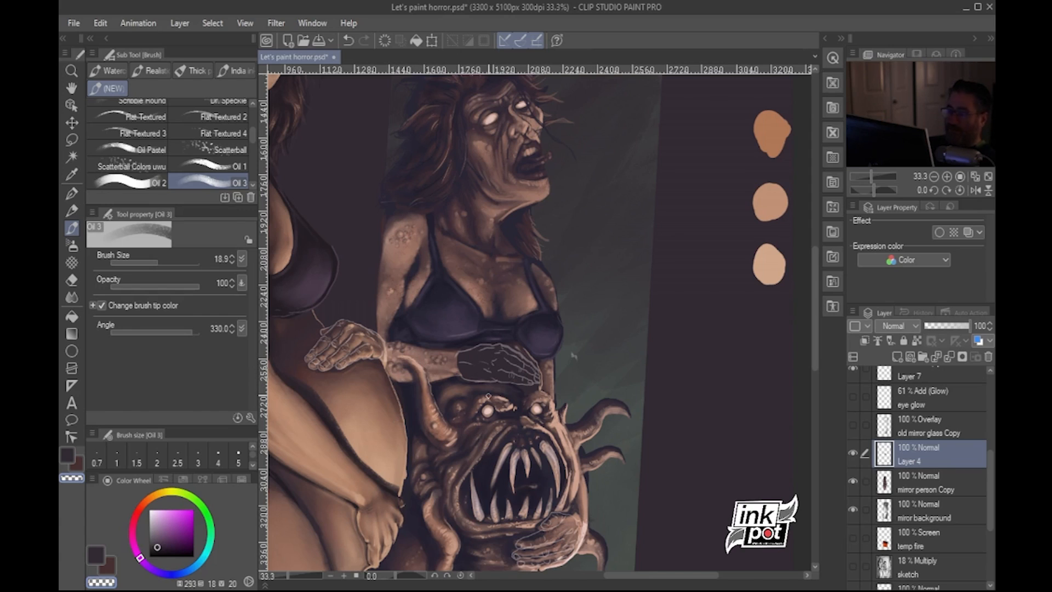
pyautogui.click(72, 174)
pyautogui.click(150, 89)
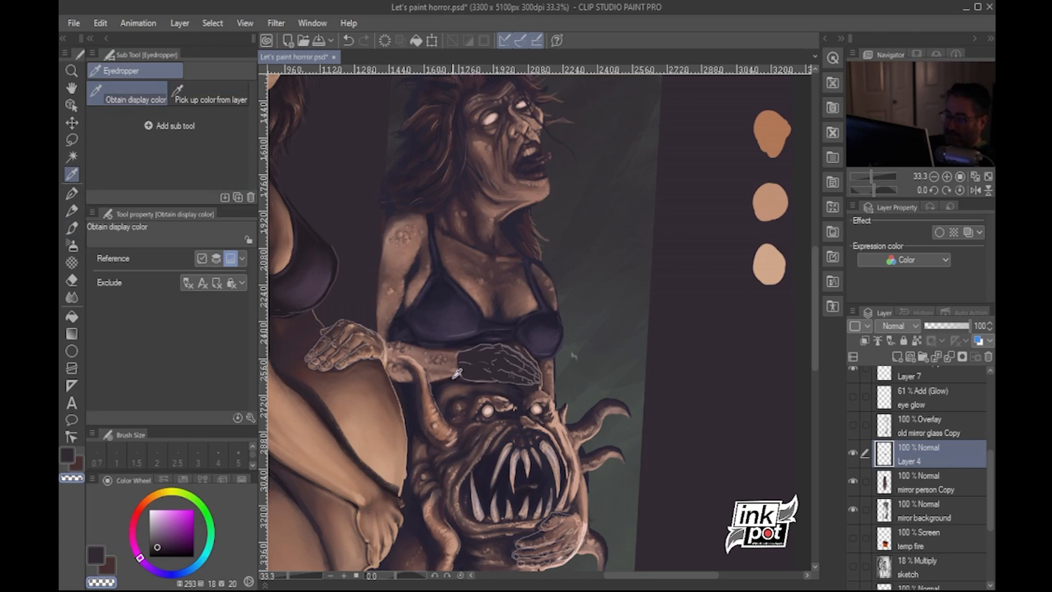
pyautogui.click(393, 390)
pyautogui.click(71, 228)
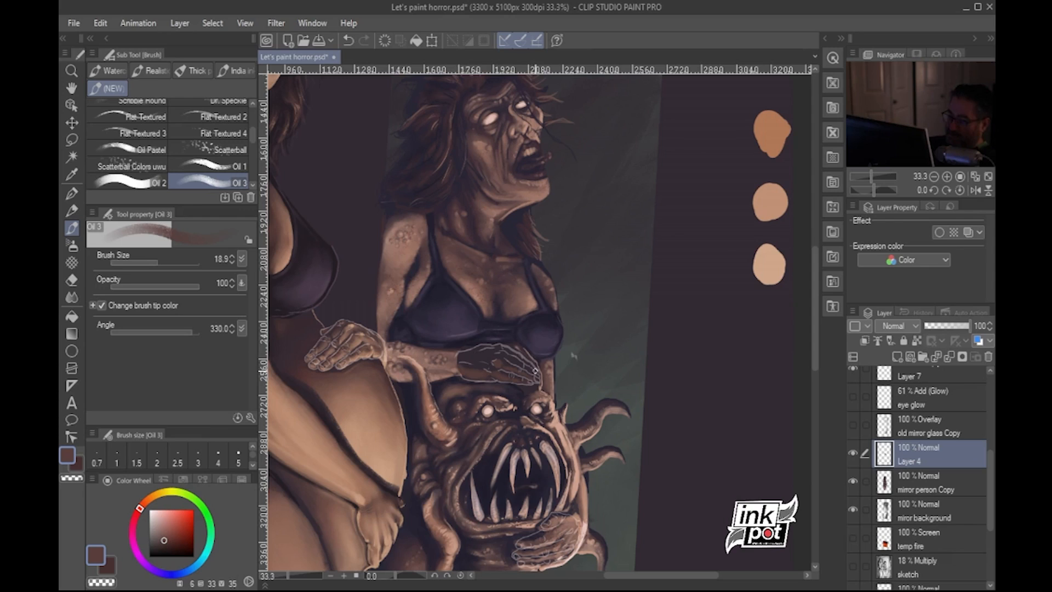
# Set the brush size to 14.1 and build up the hand and wrist with sampled browns, undoing and repainting one finger stroke
pyautogui.click(153, 260)
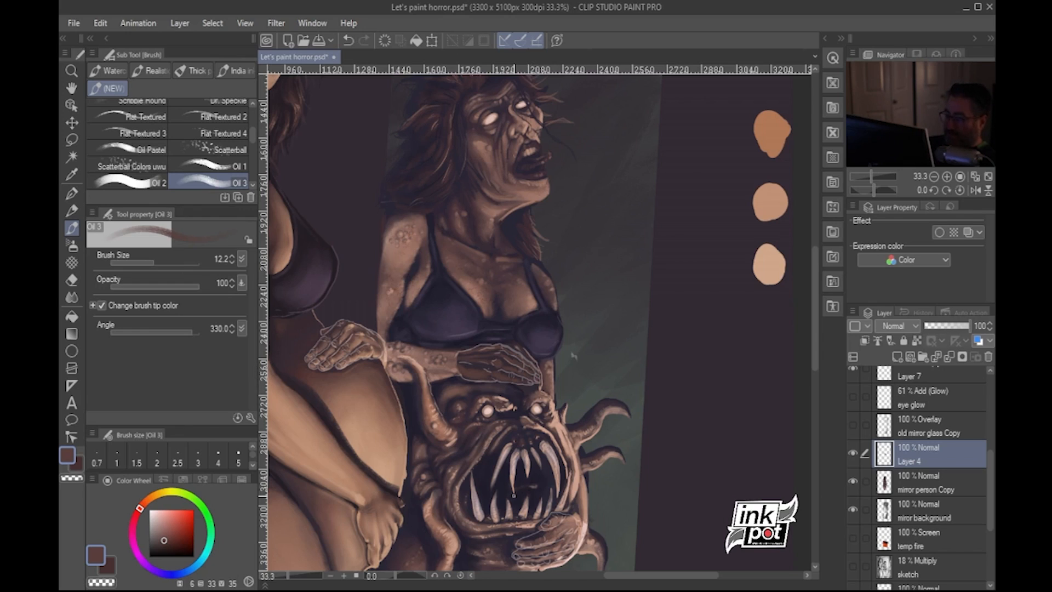
pyautogui.click(156, 259)
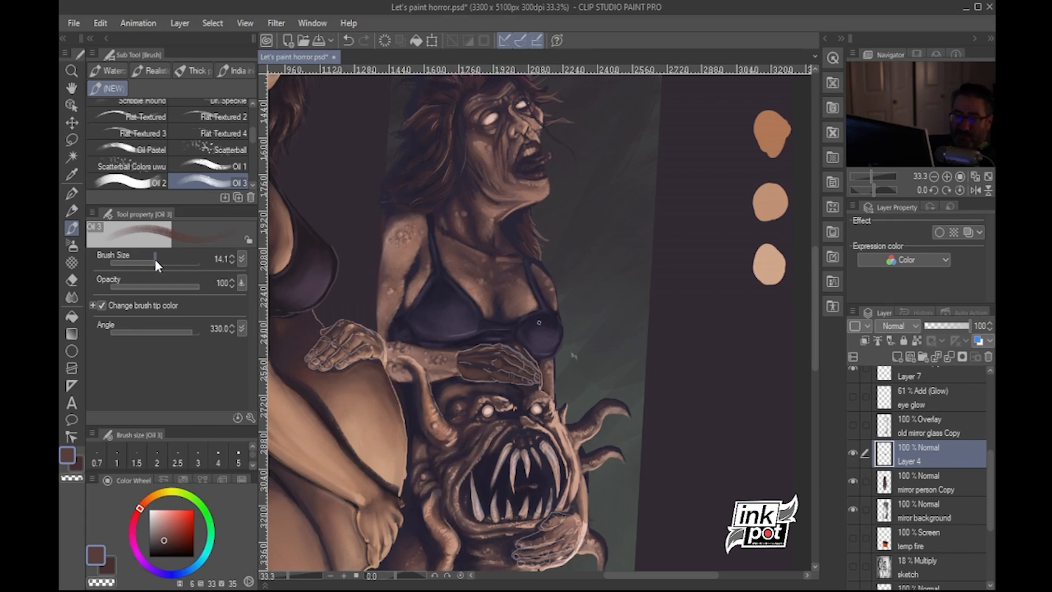
pyautogui.keyDown('alt'); pyautogui.click(383, 399); pyautogui.keyUp('alt')
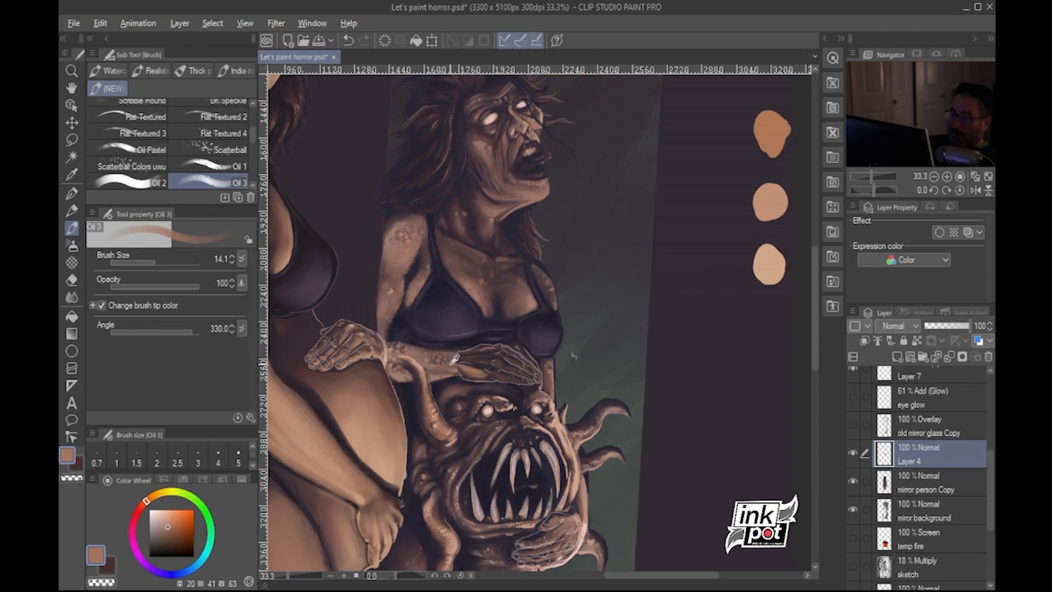
pyautogui.keyDown('alt'); pyautogui.click(470, 369); pyautogui.keyUp('alt')
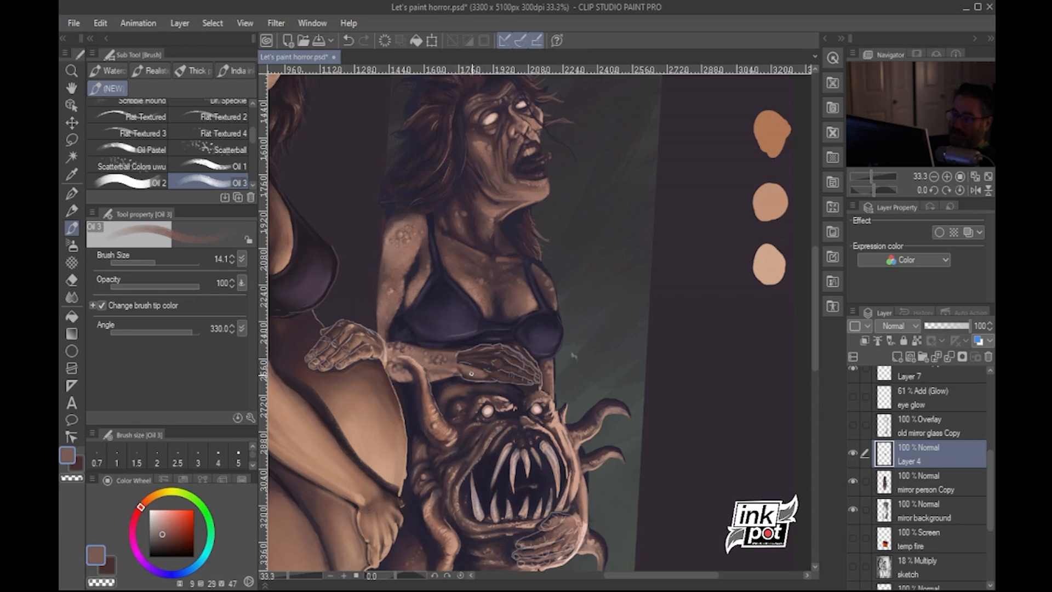
pyautogui.keyDown('alt'); pyautogui.click(450, 364); pyautogui.keyUp('alt')
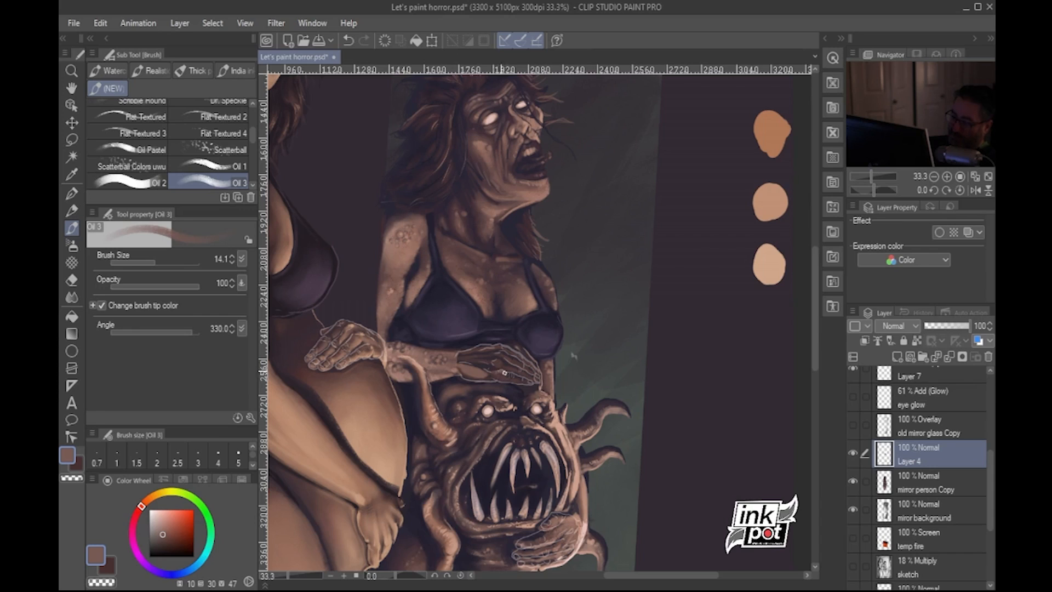
pyautogui.hotkey('ctrl', 'z')
pyautogui.moveTo(503, 378); pyautogui.dragTo(508, 380)
pyautogui.keyDown('alt'); pyautogui.click(478, 350); pyautogui.keyUp('alt')
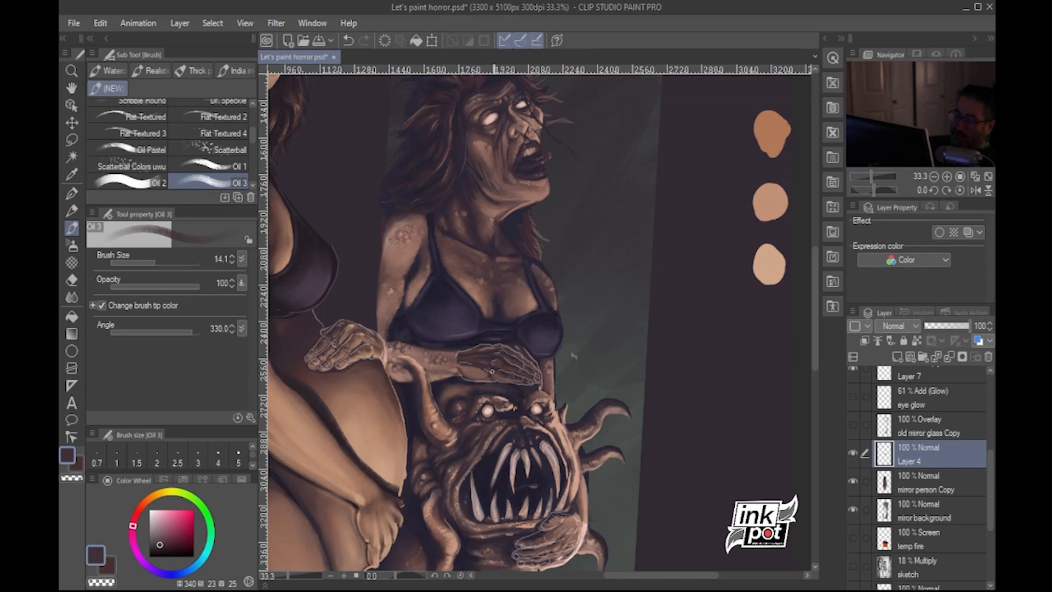
# Lower the opacity of the hands outline layer to 10%
pyautogui.click(929, 373)
pyautogui.moveTo(990, 456); pyautogui.dragTo(984, 380)
pyautogui.click(933, 374)
pyautogui.moveTo(935, 328); pyautogui.dragTo(929, 326)
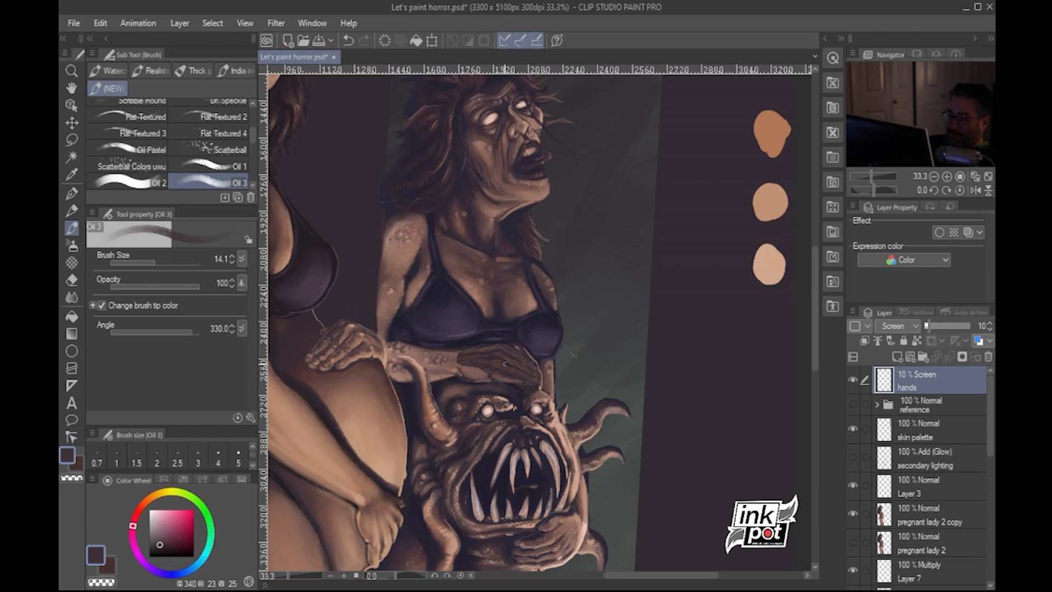
# Sample a light peach skin tone from the creature and try a highlight on the hand, undoing the stroke
pyautogui.keyDown('alt'); pyautogui.click(465, 371); pyautogui.keyUp('alt')
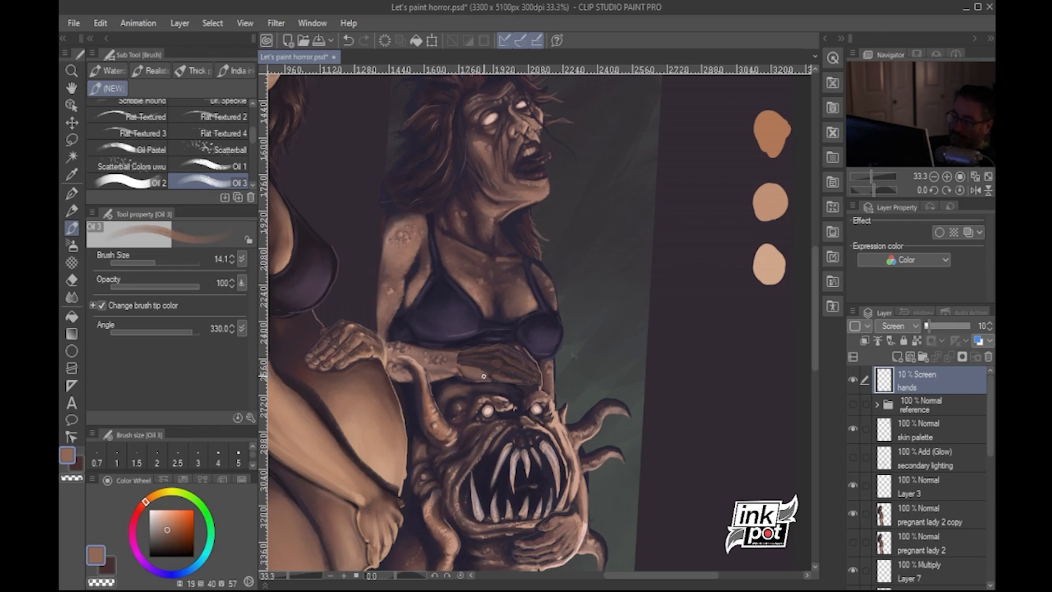
pyautogui.keyDown('alt'); pyautogui.click(460, 362); pyautogui.keyUp('alt')
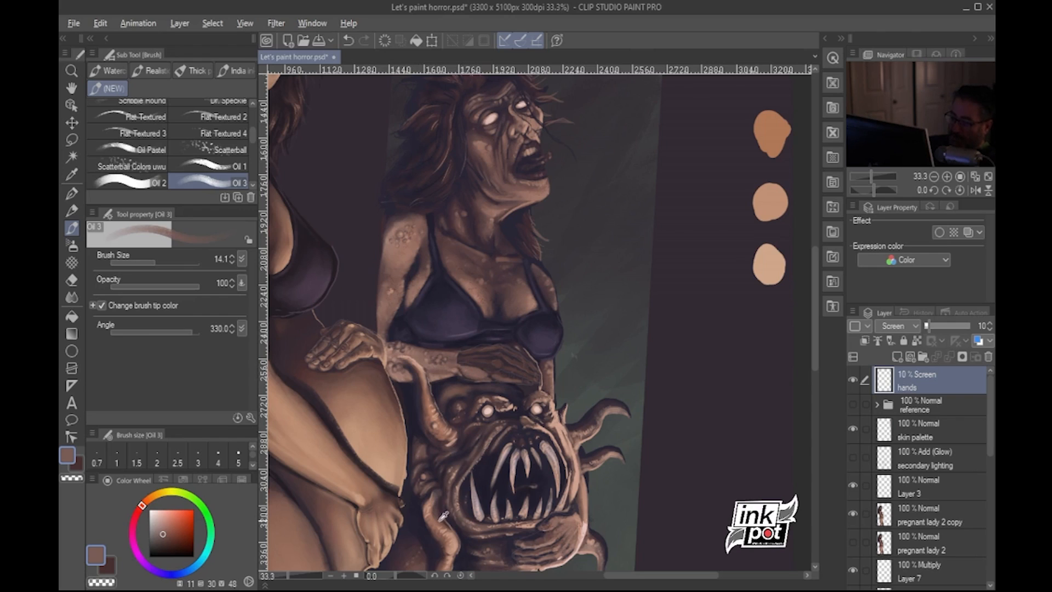
pyautogui.keyDown('alt'); pyautogui.click(460, 539); pyautogui.keyUp('alt')
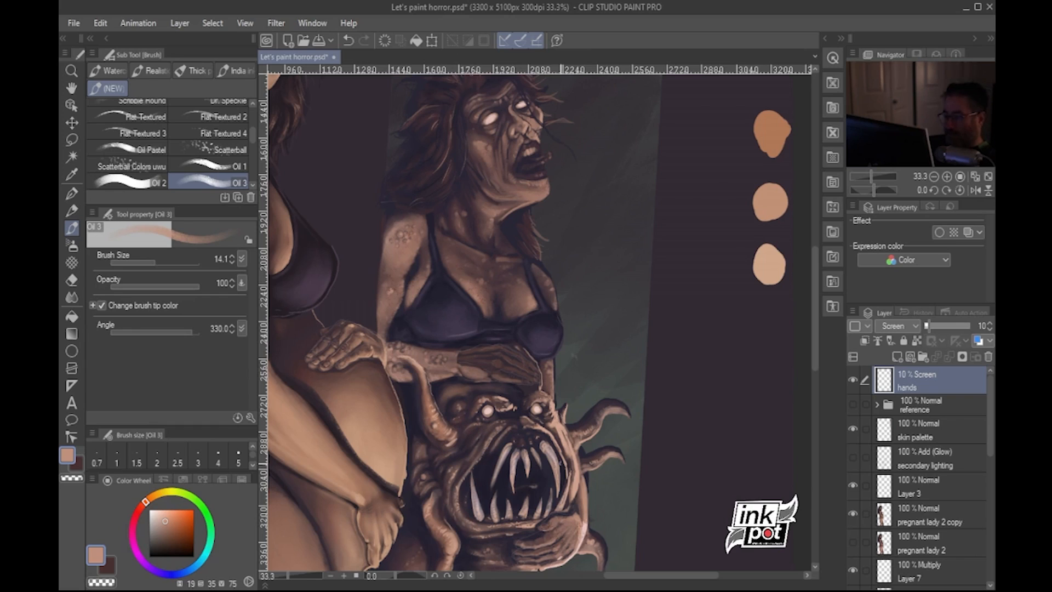
pyautogui.keyDown('alt'); pyautogui.click(565, 425); pyautogui.keyUp('alt')
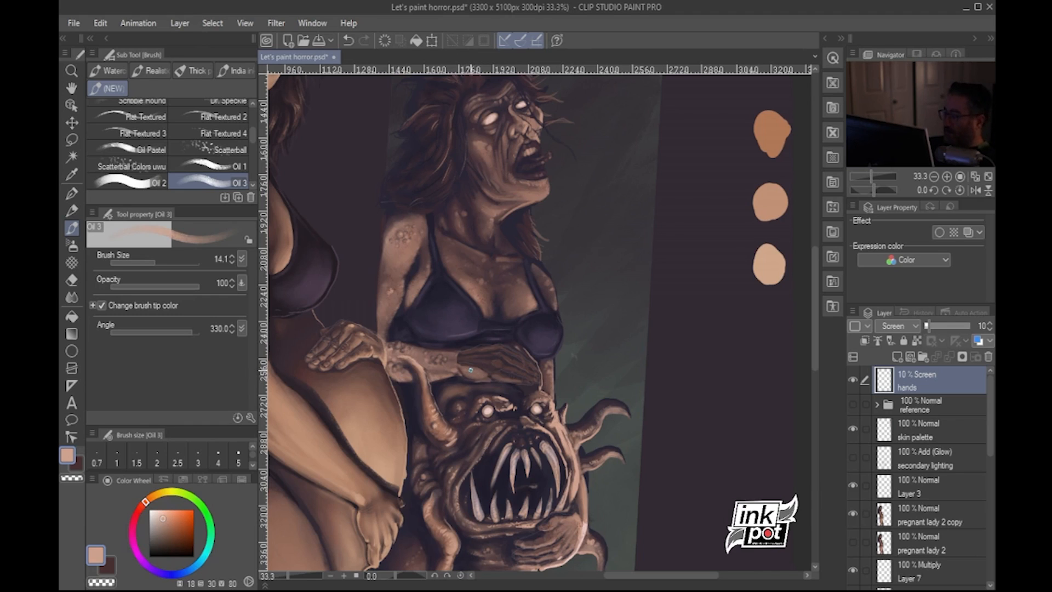
pyautogui.moveTo(992, 421); pyautogui.dragTo(995, 394)
pyautogui.hotkey('ctrl', 'z')
# Switch to Layer 4 and paint a light peach highlight along the lower edge of the hand
pyautogui.moveTo(989, 442); pyautogui.dragTo(991, 532)
pyautogui.click(931, 415)
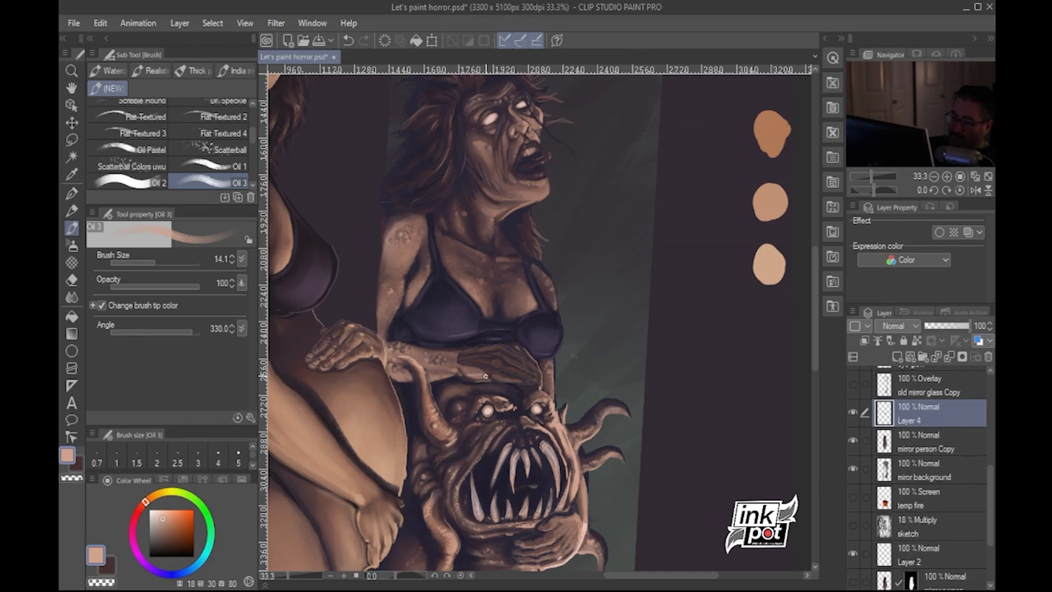
pyautogui.moveTo(467, 374); pyautogui.dragTo(484, 373)
# Blend the highlight and model the fingers and knuckles with browns and a dark reddish tone sampled from the hand
pyautogui.keyDown('alt'); pyautogui.click(464, 369); pyautogui.keyUp('alt')
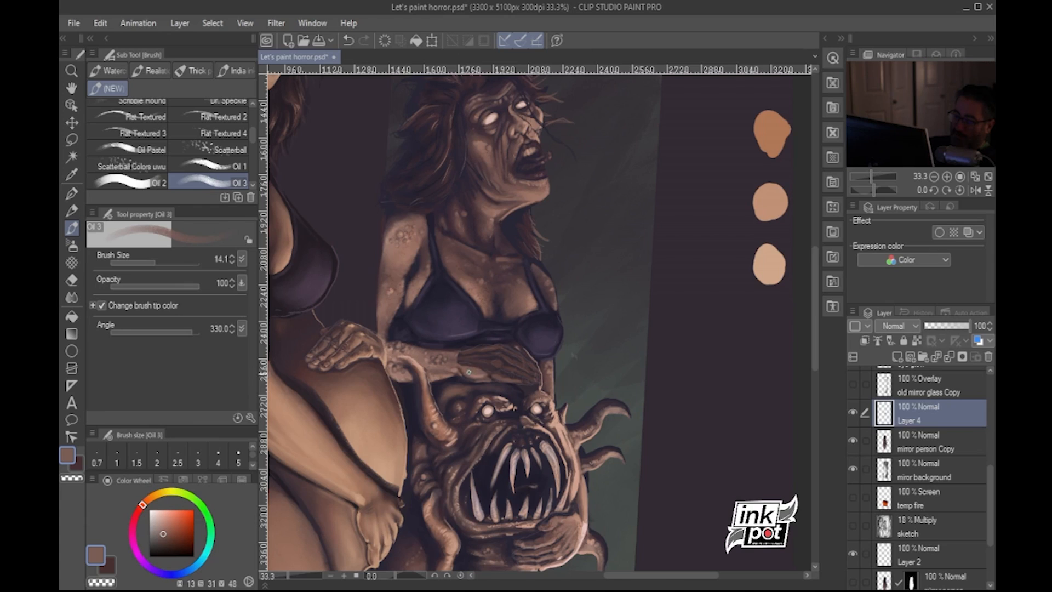
pyautogui.keyDown('alt'); pyautogui.click(478, 375); pyautogui.keyUp('alt')
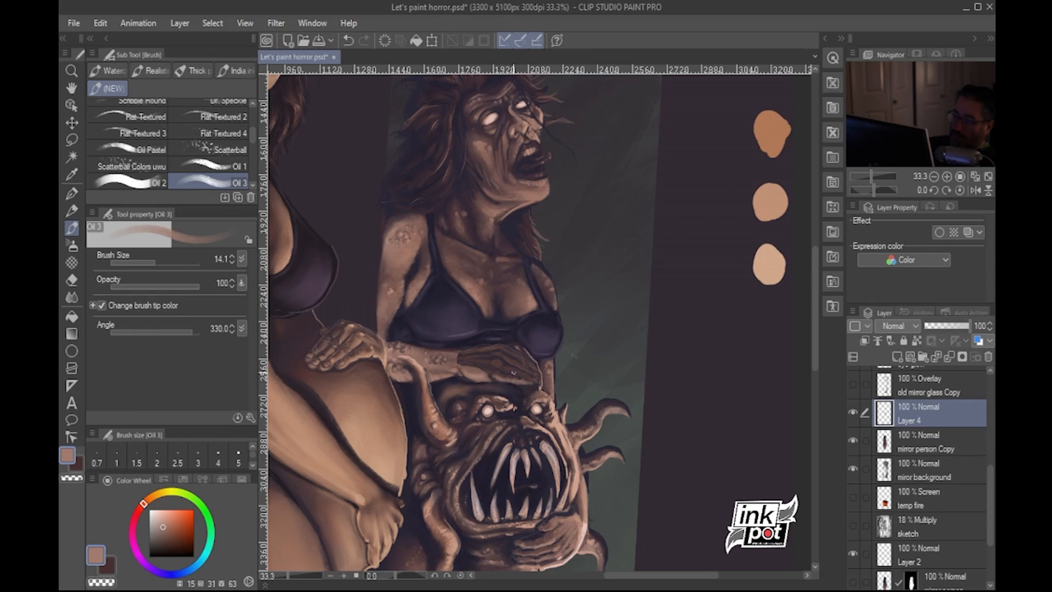
pyautogui.keyDown('alt'); pyautogui.click(489, 356); pyautogui.keyUp('alt')
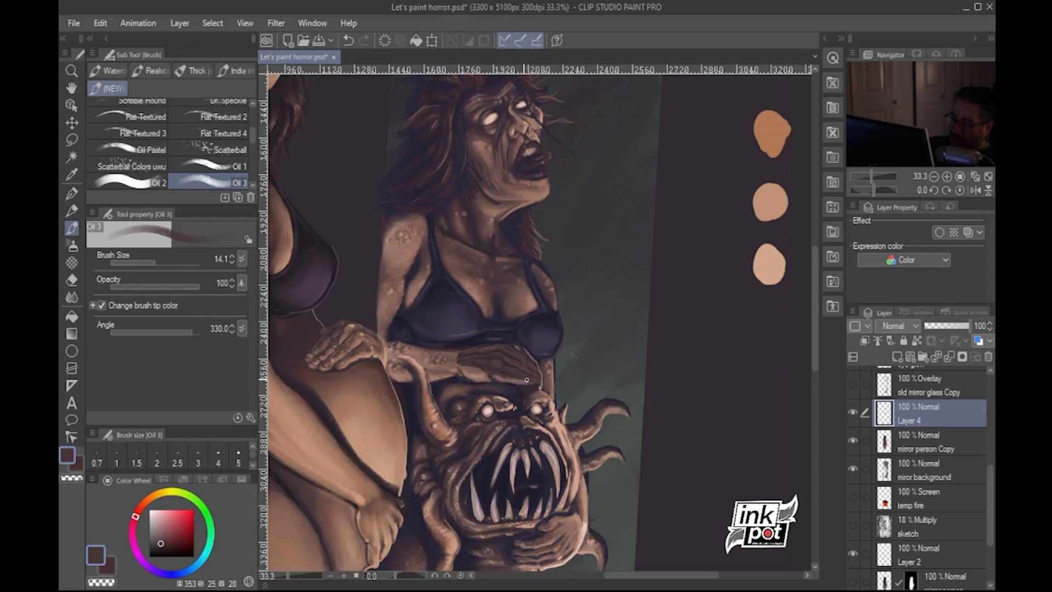
pyautogui.keyDown('alt'); pyautogui.click(481, 364); pyautogui.keyUp('alt')
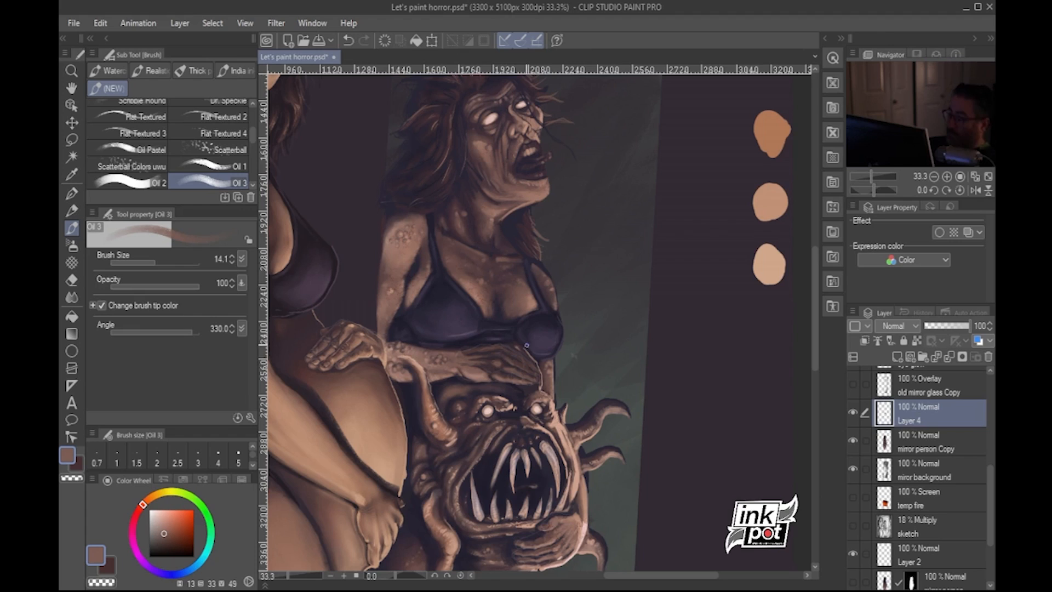
# Hide the hands outline layer and go back to Layer 4 in the layer stack
pyautogui.scroll(3, 986, 460)
pyautogui.scroll(3, 986, 438)
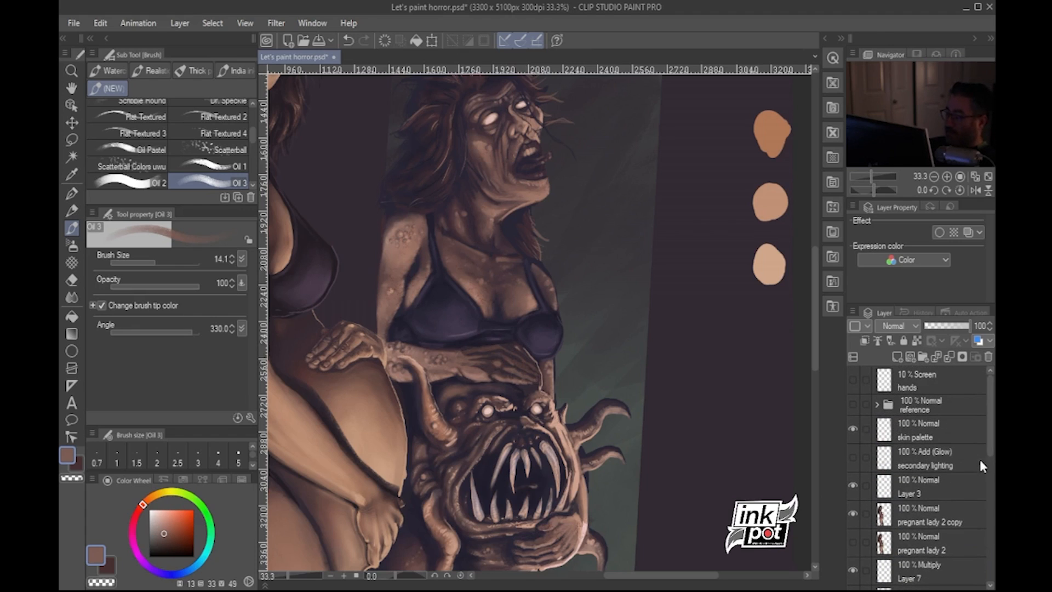
pyautogui.moveTo(990, 396); pyautogui.dragTo(993, 504)
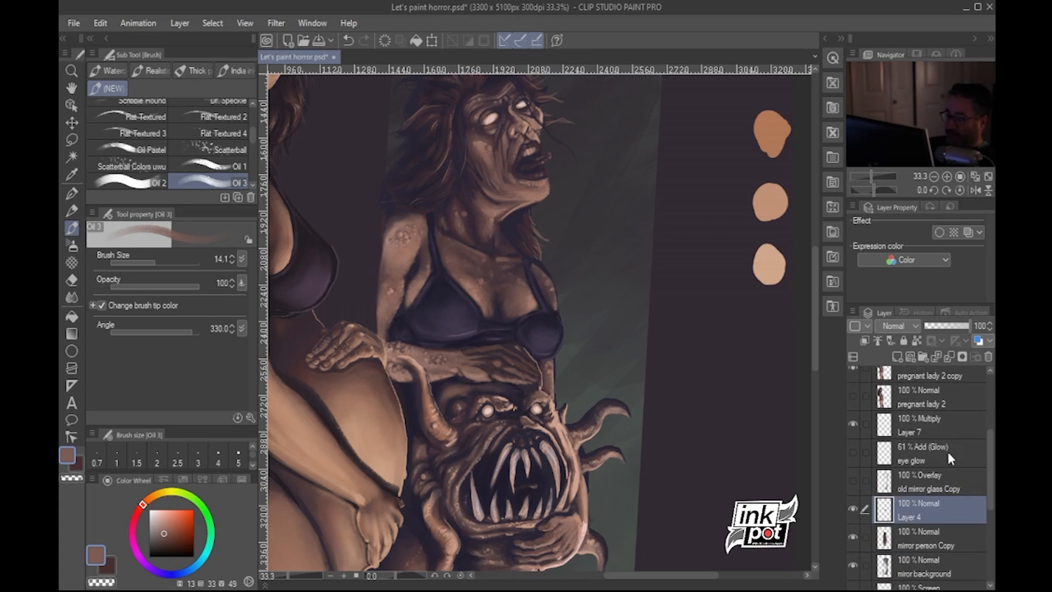
# Refine the fingers with sampled tones, including the dark purple, and save the painting
pyautogui.keyDown('alt'); pyautogui.click(511, 362); pyautogui.keyUp('alt')
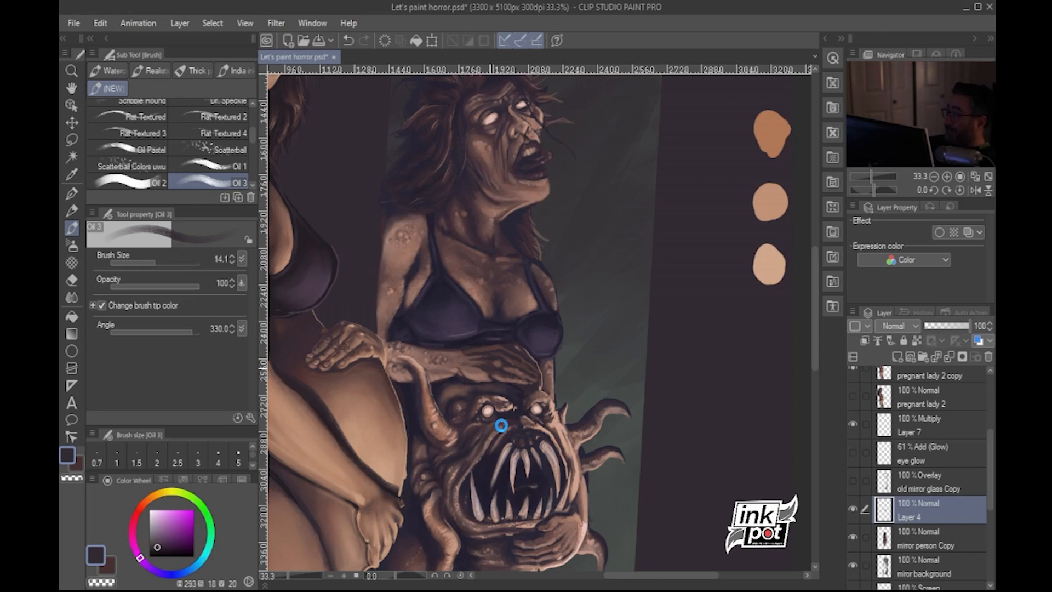
pyautogui.hotkey('ctrl', 's')
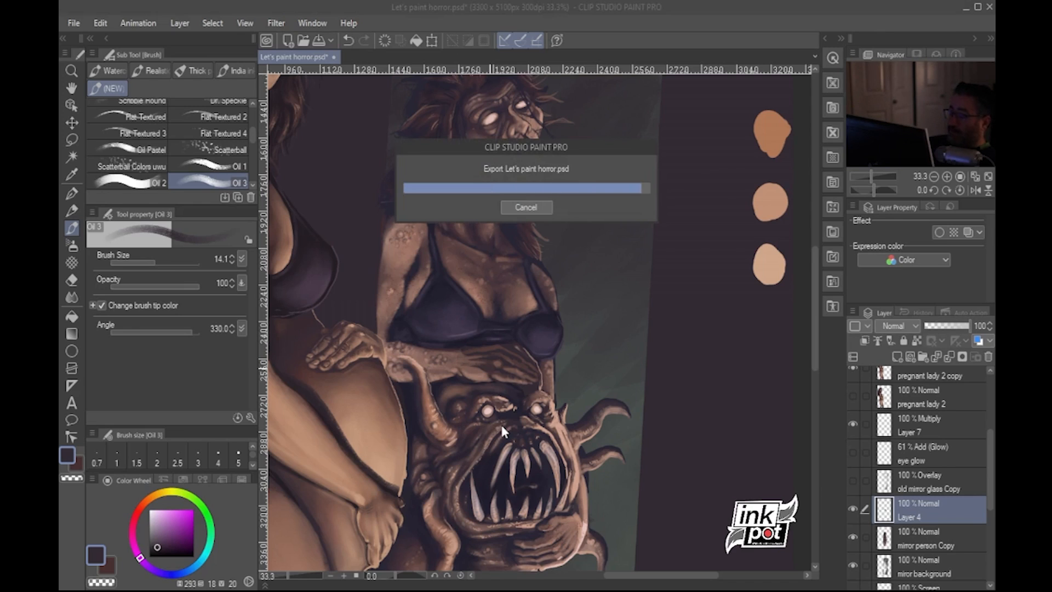
# Paint a dark blue shadow beneath the wrist and hand, and sample a dark reddish brown from above the hand
pyautogui.keyDown('alt'); pyautogui.click(454, 375); pyautogui.keyUp('alt')
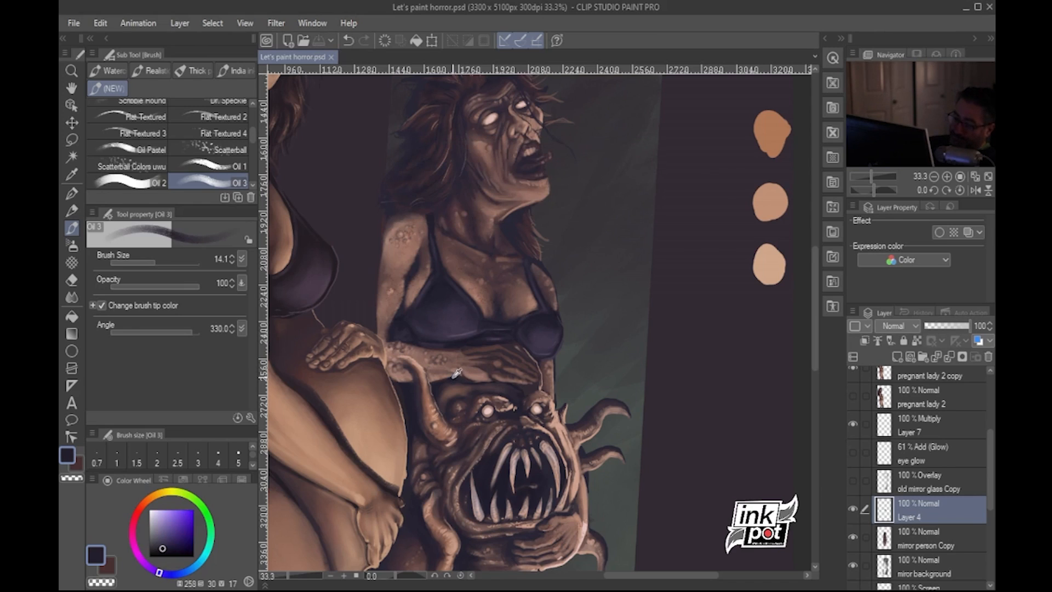
pyautogui.moveTo(463, 378); pyautogui.dragTo(469, 382)
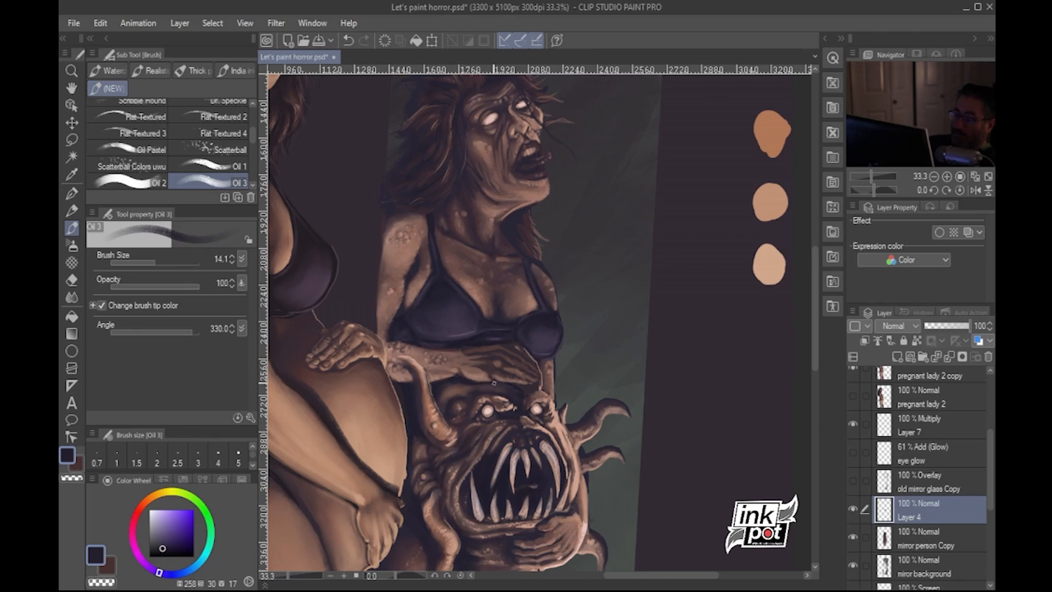
pyautogui.keyDown('alt'); pyautogui.click(477, 348); pyautogui.keyUp('alt')
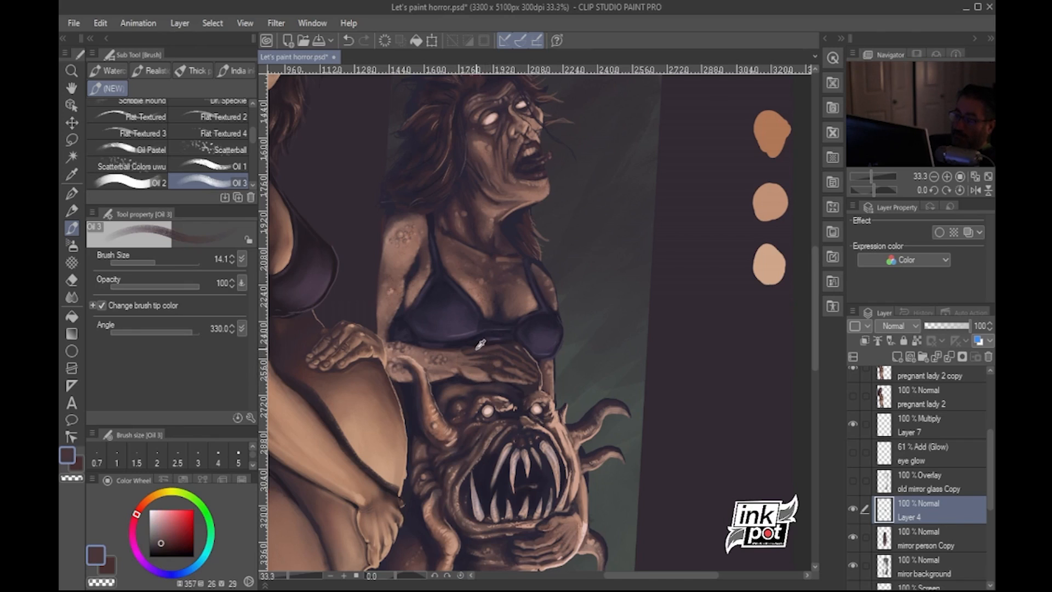
# Paint the fingertips with a mid brown sampled from the hand, undoing and restoring the last stroke to compare
pyautogui.keyDown('alt'); pyautogui.click(488, 379); pyautogui.keyUp('alt')
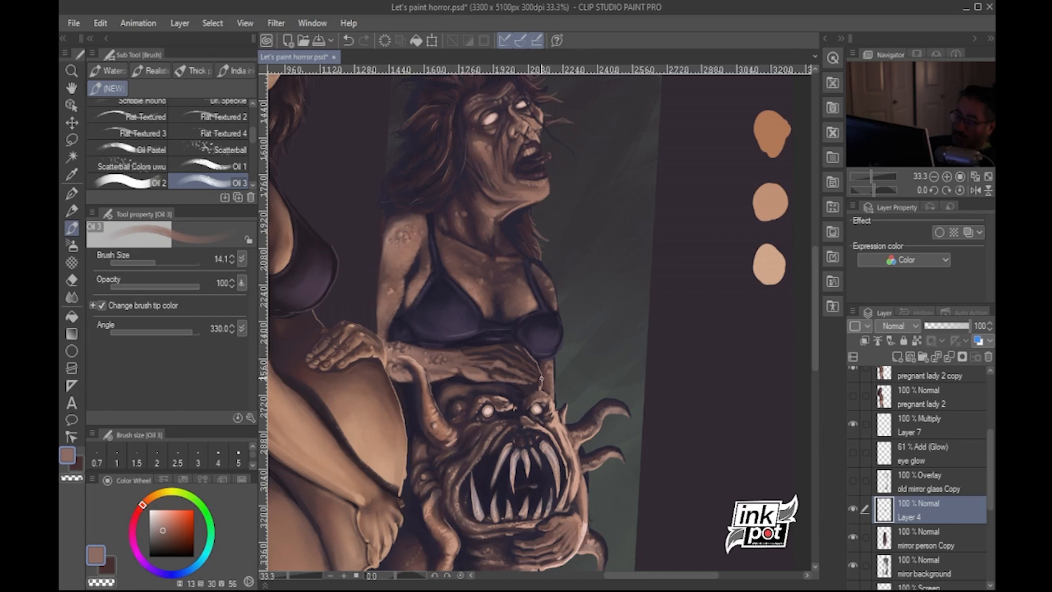
pyautogui.hotkey('ctrl', 'z')
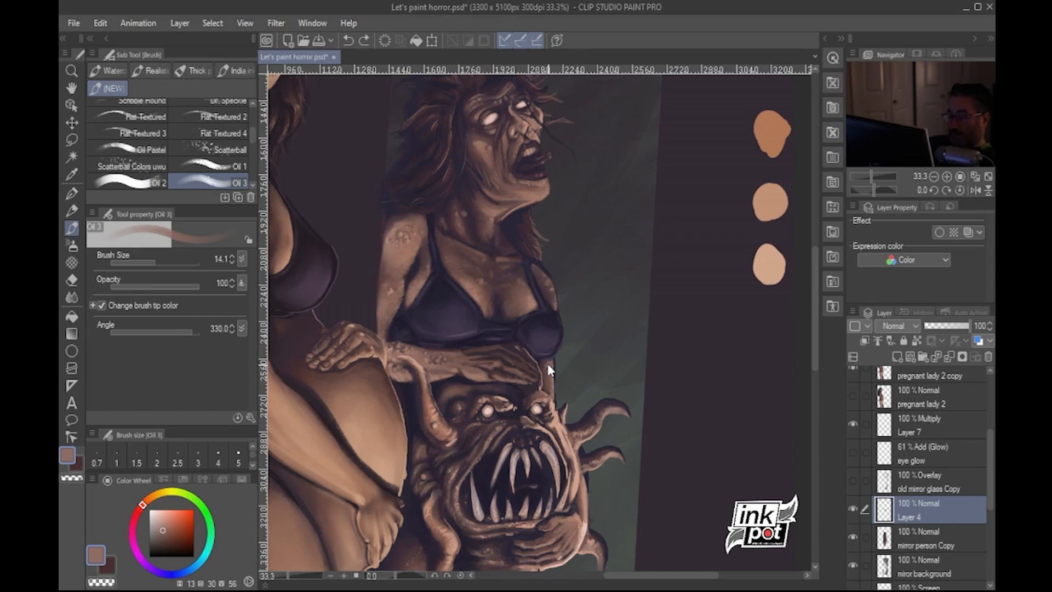
pyautogui.hotkey('ctrl', 'y')
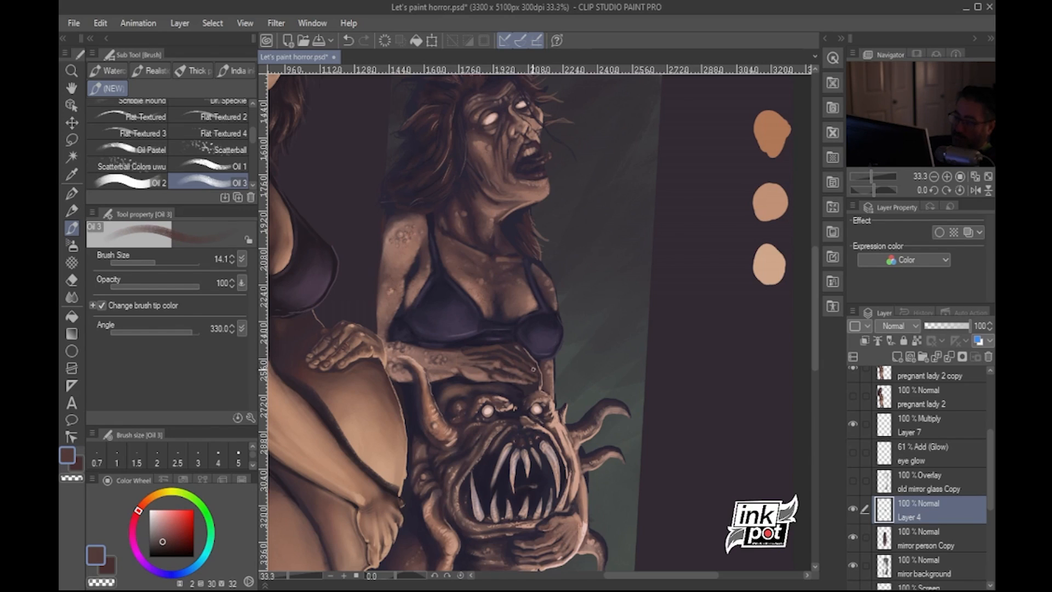
# Refine the fingertips with sampled mid brown and dark purple, and deepen the shadow beneath the fingers with dark blue
pyautogui.keyDown('alt'); pyautogui.click(504, 367); pyautogui.keyUp('alt')
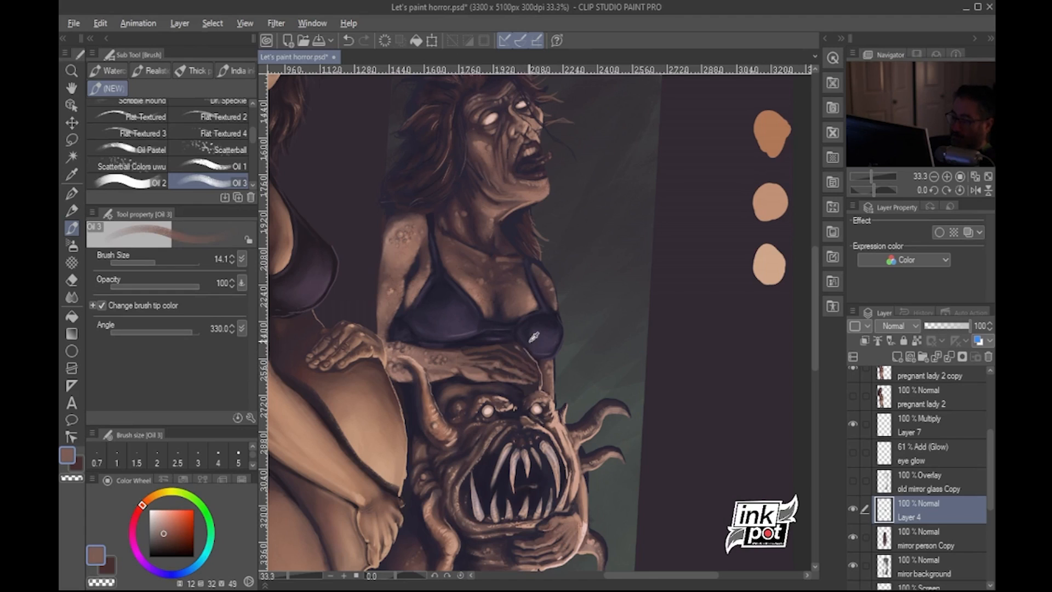
pyautogui.keyDown('alt'); pyautogui.click(511, 365); pyautogui.keyUp('alt')
pyautogui.keyDown('alt'); pyautogui.click(531, 352); pyautogui.keyUp('alt')
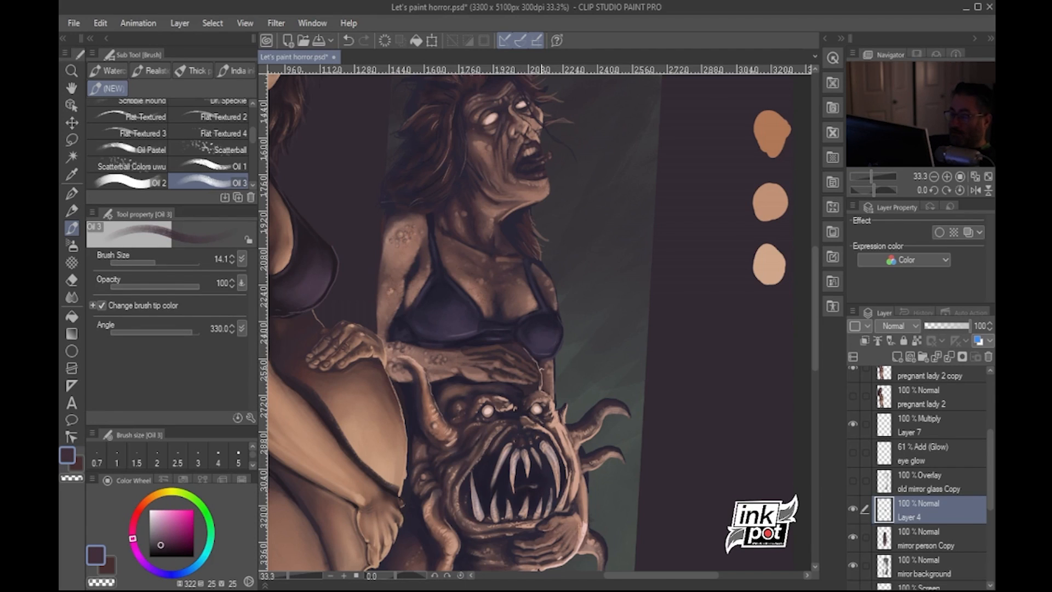
pyautogui.keyDown('alt'); pyautogui.click(523, 383); pyautogui.keyUp('alt')
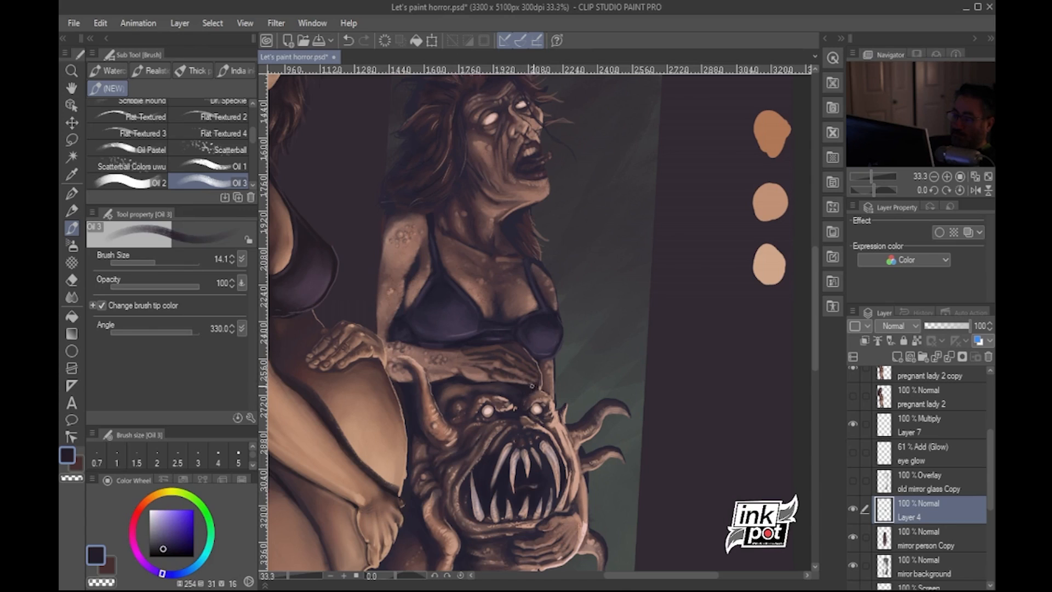
pyautogui.keyDown('alt'); pyautogui.click(517, 389); pyautogui.keyUp('alt')
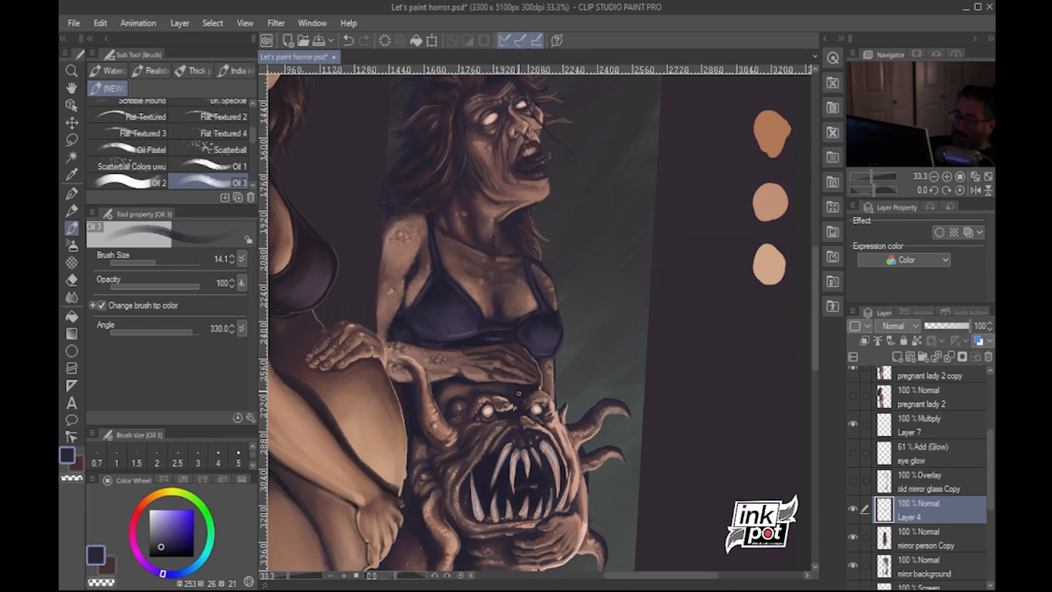
# Rework the edge between the bikini top and the hand with sampled dark blue and dark reddish brown
pyautogui.keyDown('alt'); pyautogui.click(503, 338); pyautogui.keyUp('alt')
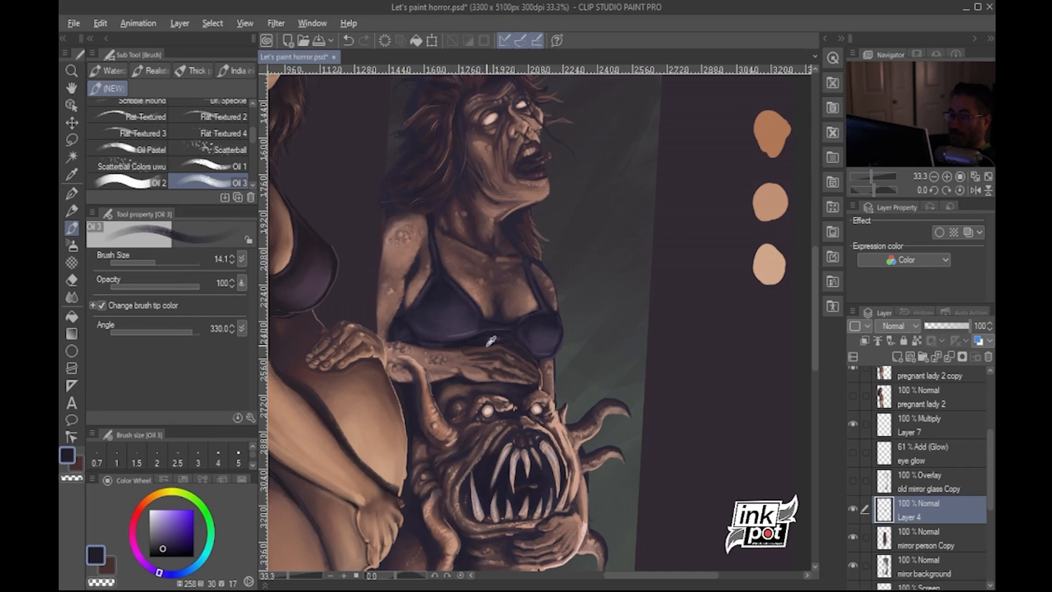
pyautogui.keyDown('alt'); pyautogui.click(466, 352); pyautogui.keyUp('alt')
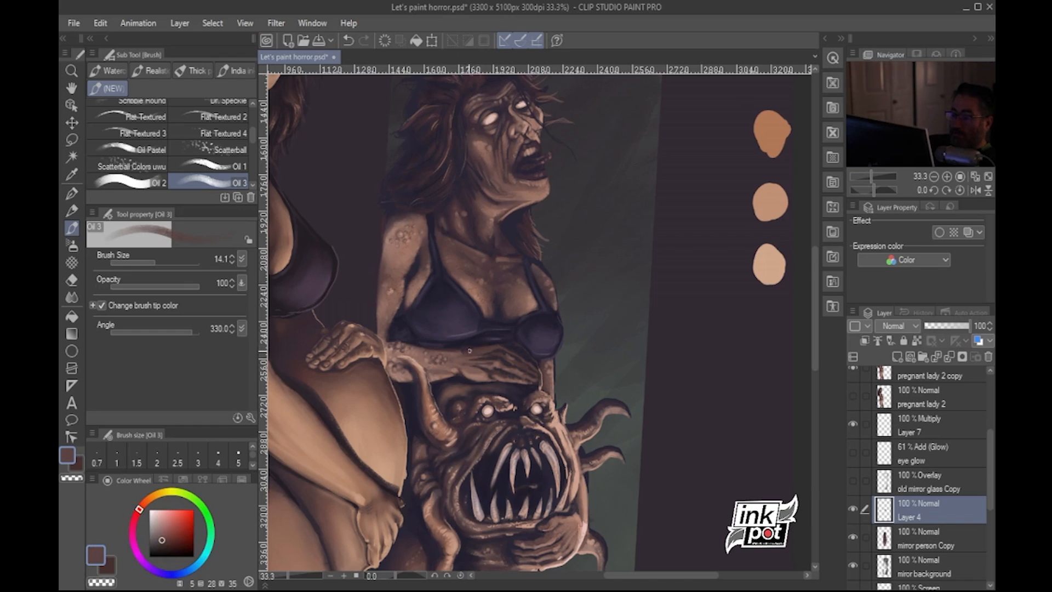
pyautogui.keyDown('alt'); pyautogui.click(463, 351); pyautogui.keyUp('alt')
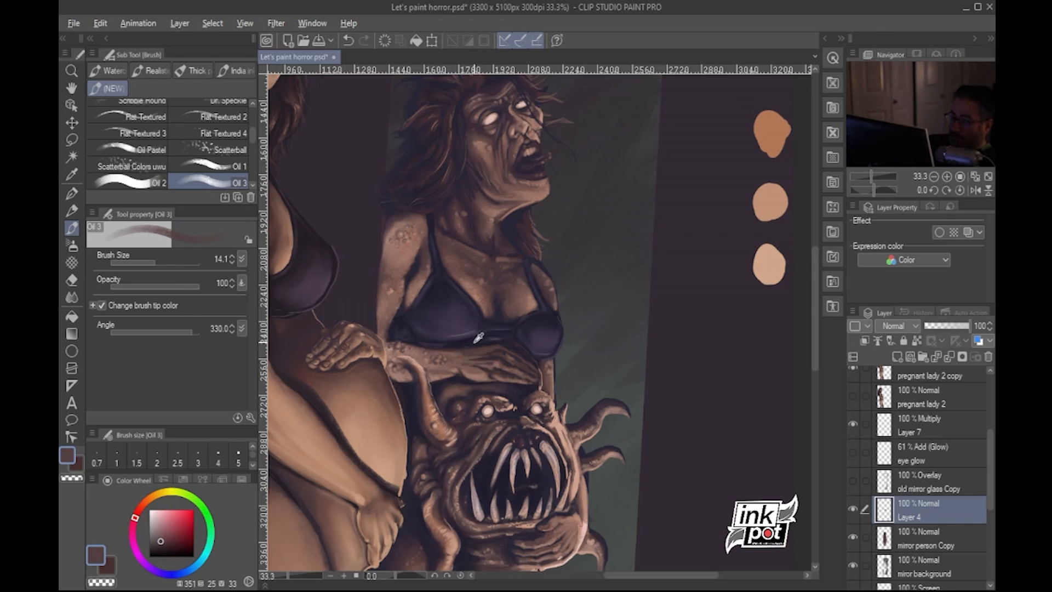
pyautogui.keyDown('alt'); pyautogui.click(474, 344); pyautogui.keyUp('alt')
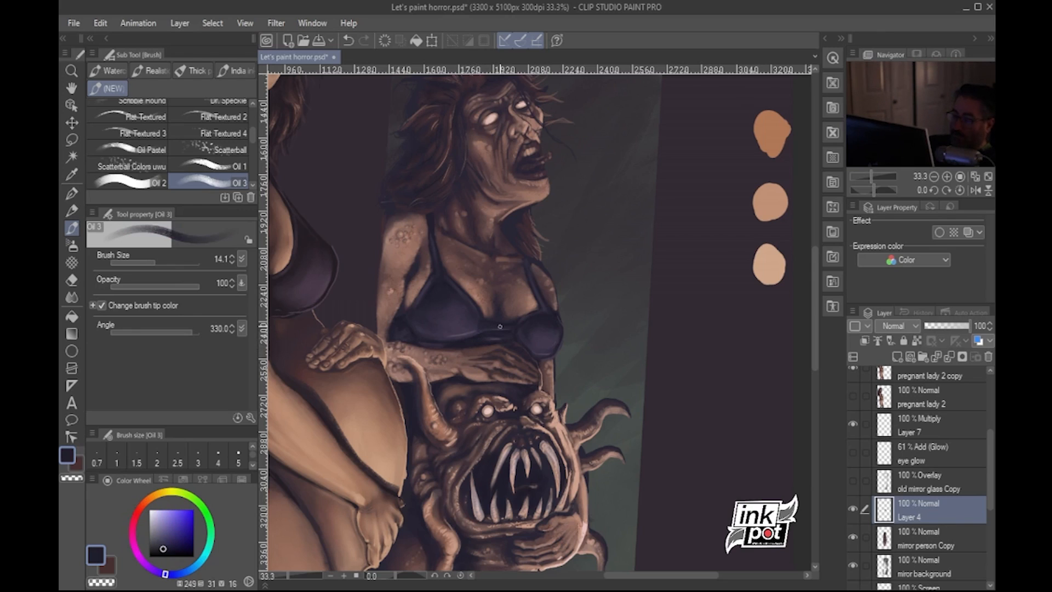
pyautogui.keyDown('alt'); pyautogui.click(474, 355); pyautogui.keyUp('alt')
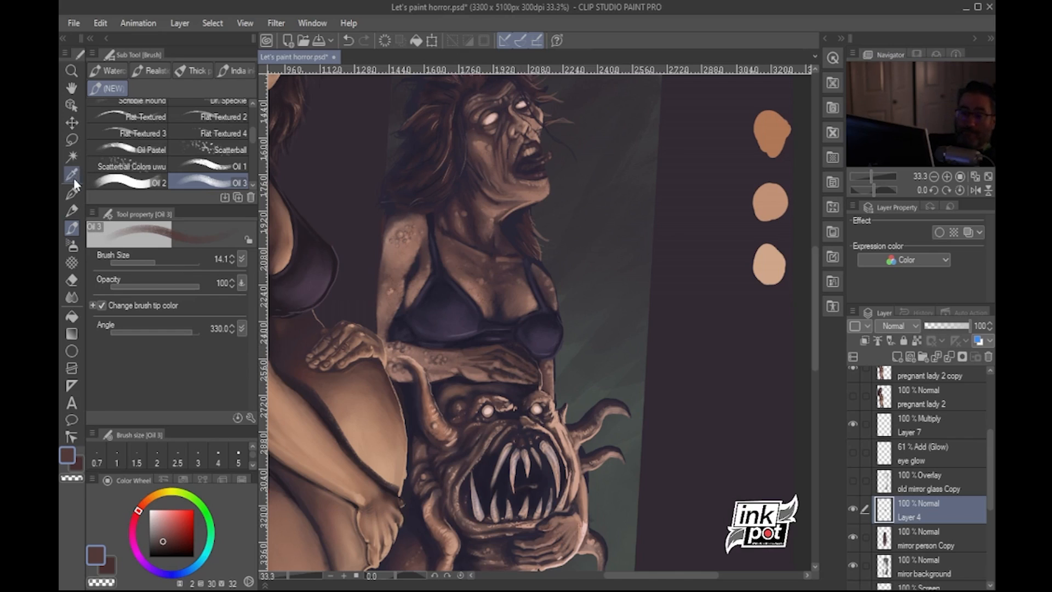
# Blend the painted hand using the Gouache blender at size 13.1, and sample a mid brown from the fingers
pyautogui.click(199, 74)
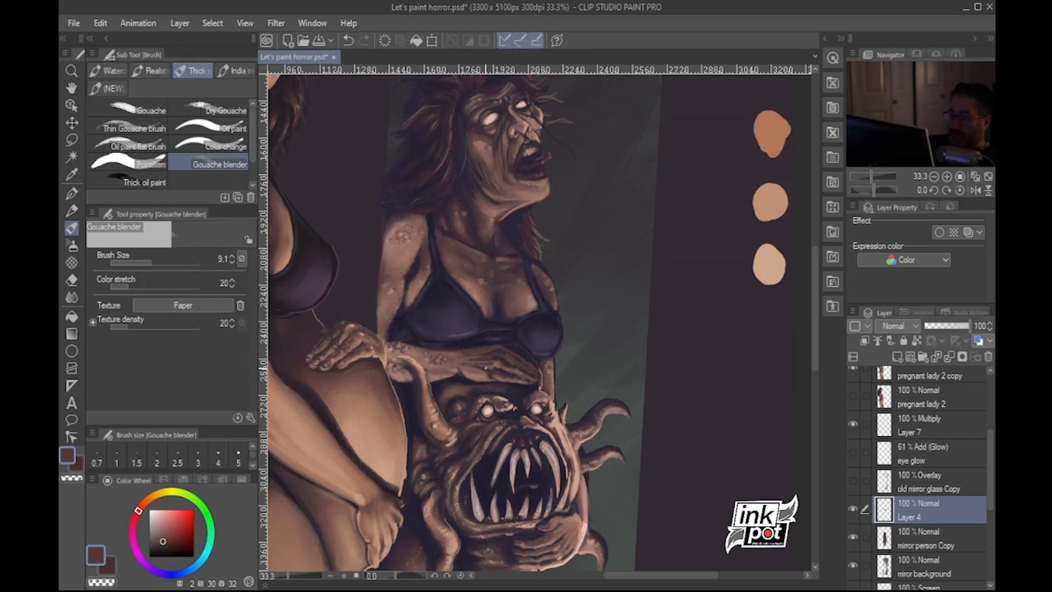
pyautogui.click(153, 262)
pyautogui.keyDown('alt'); pyautogui.click(518, 364); pyautogui.keyUp('alt')
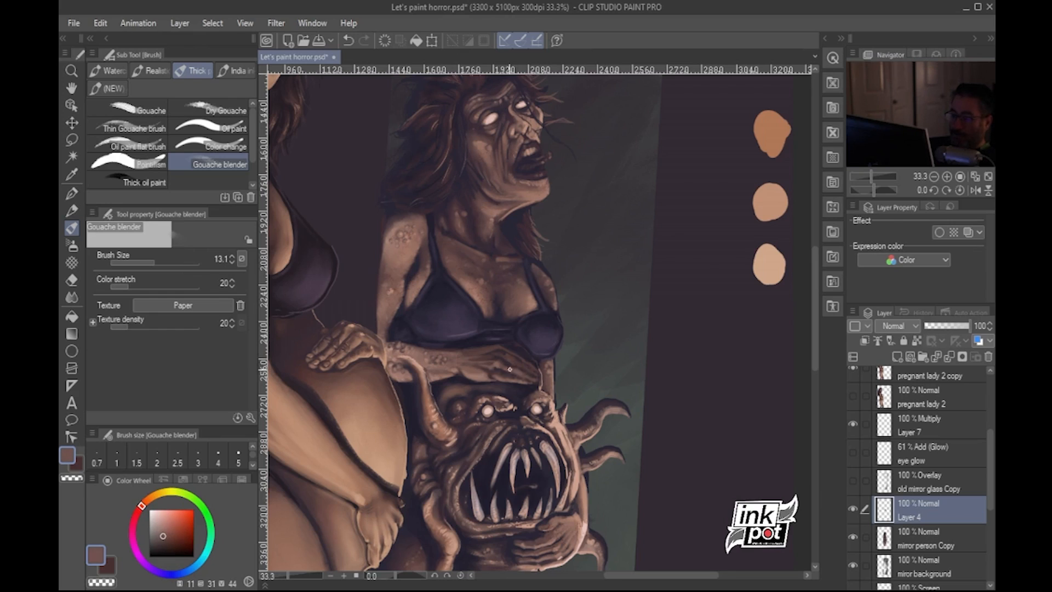
# Return to the Oil 3 brush and define the fingertips with sampled mid brown and dark purplish brown
pyautogui.click(130, 89)
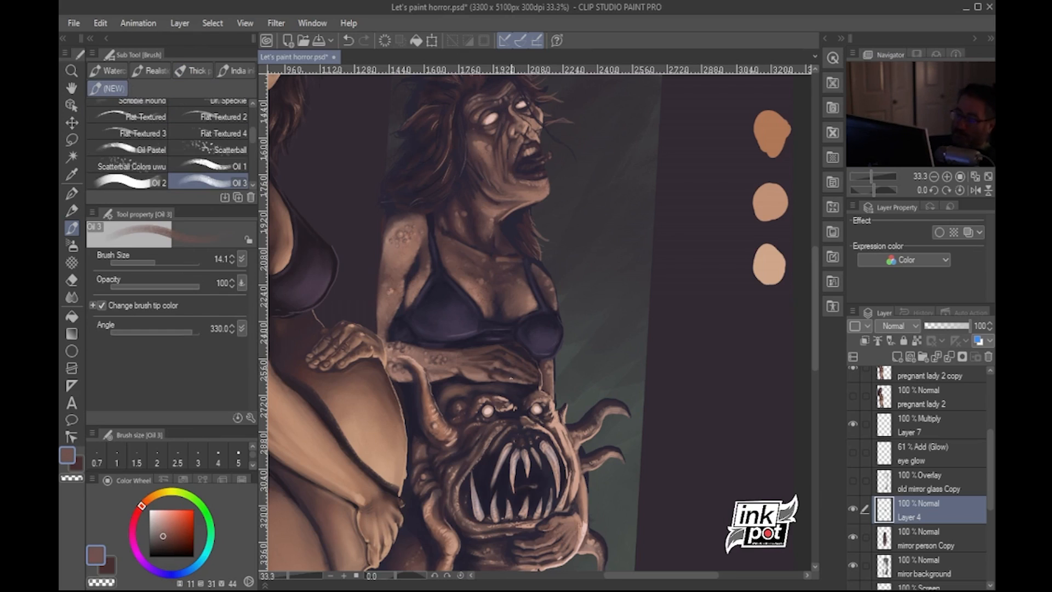
pyautogui.keyDown('alt'); pyautogui.click(521, 367); pyautogui.keyUp('alt')
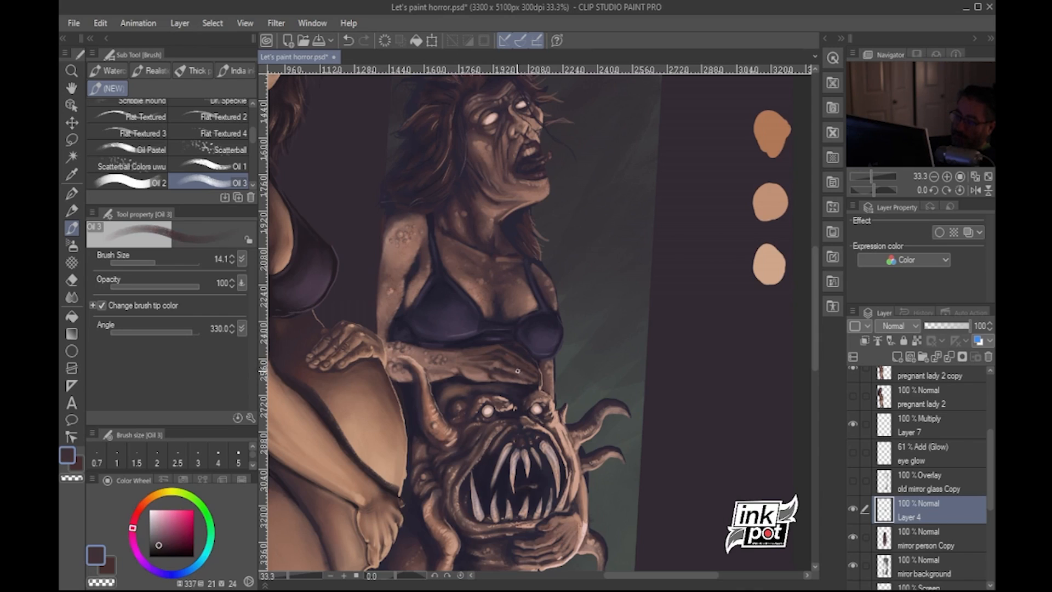
pyautogui.keyDown('alt'); pyautogui.click(521, 373); pyautogui.keyUp('alt')
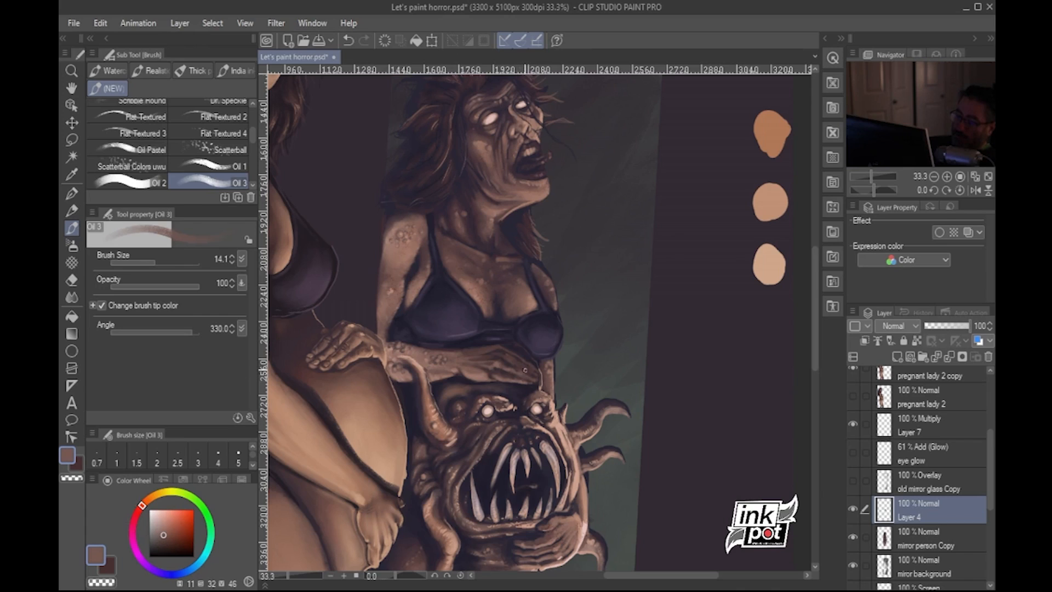
pyautogui.keyDown('alt'); pyautogui.click(517, 370); pyautogui.keyUp('alt')
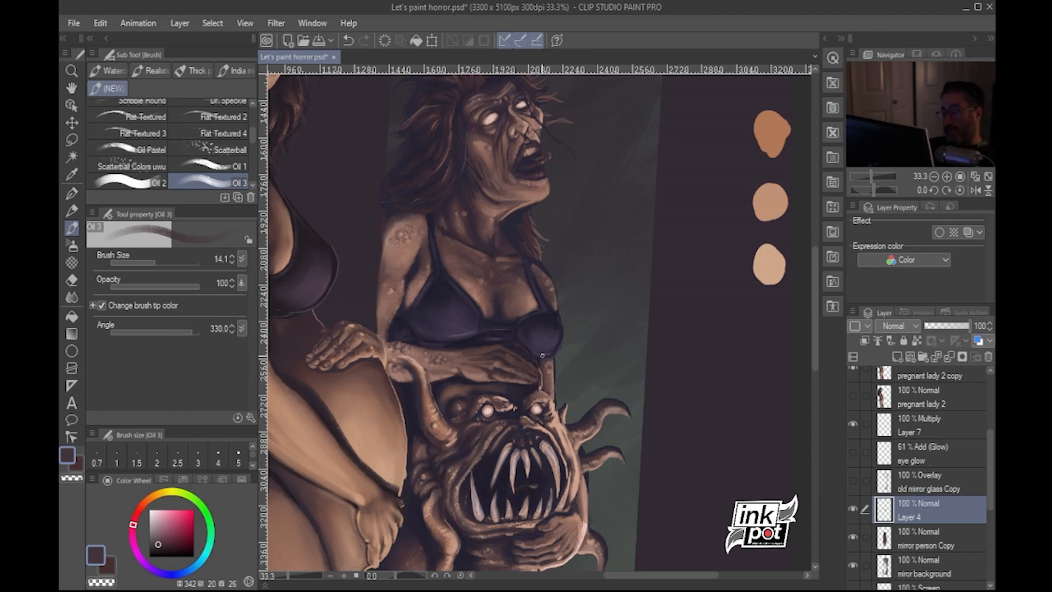
# Paint the lower edge of the hand with a dark purple sampled from the shadow beneath it
pyautogui.moveTo(639, 405); pyautogui.dragTo(669, 425)
pyautogui.scroll(1, 668, 426)
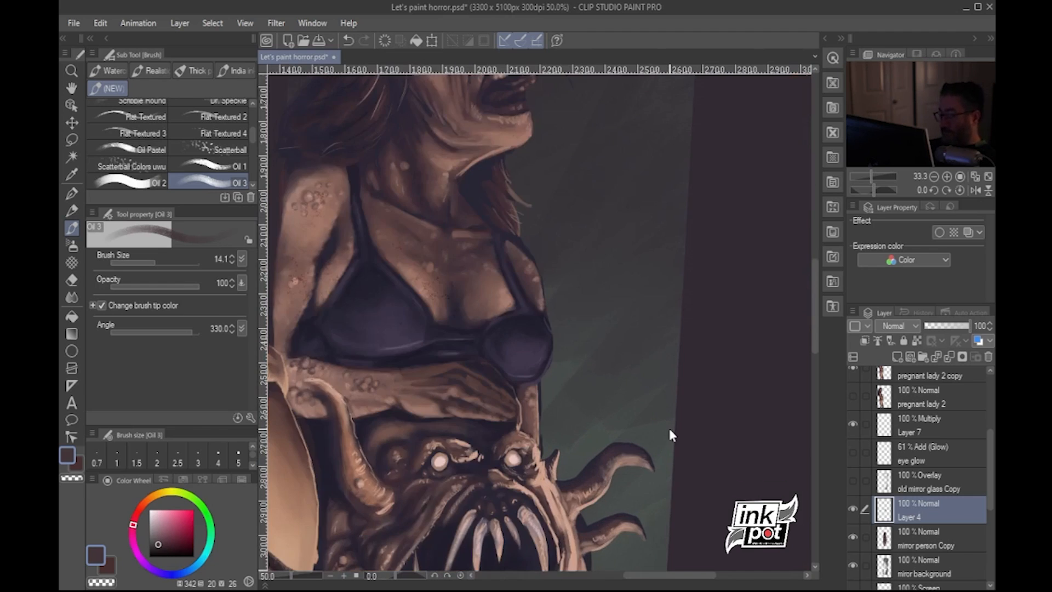
pyautogui.scroll(1, 668, 427)
pyautogui.moveTo(632, 422); pyautogui.dragTo(727, 436)
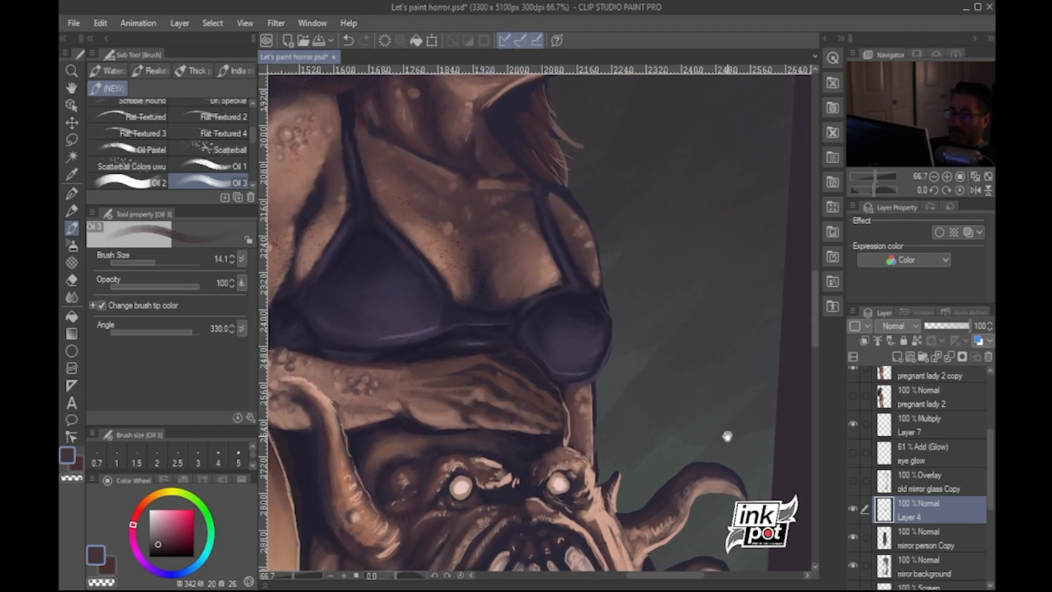
pyautogui.keyDown('alt'); pyautogui.click(433, 423); pyautogui.keyUp('alt')
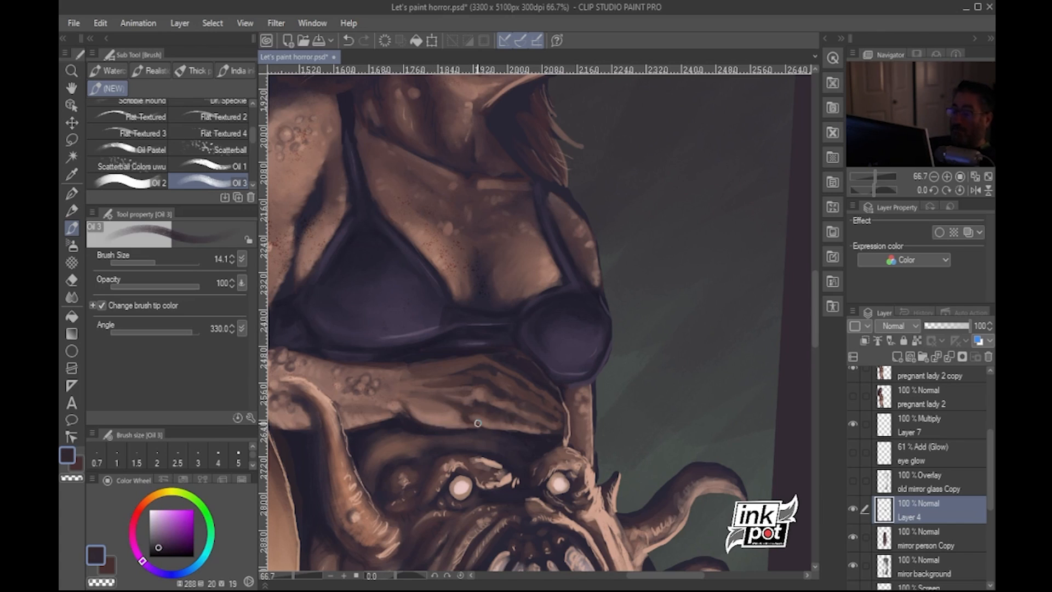
# Show the hands outline layer over the painting as a guide
pyautogui.moveTo(676, 409); pyautogui.dragTo(632, 430)
pyautogui.moveTo(991, 435); pyautogui.dragTo(994, 387)
pyautogui.click(853, 380)
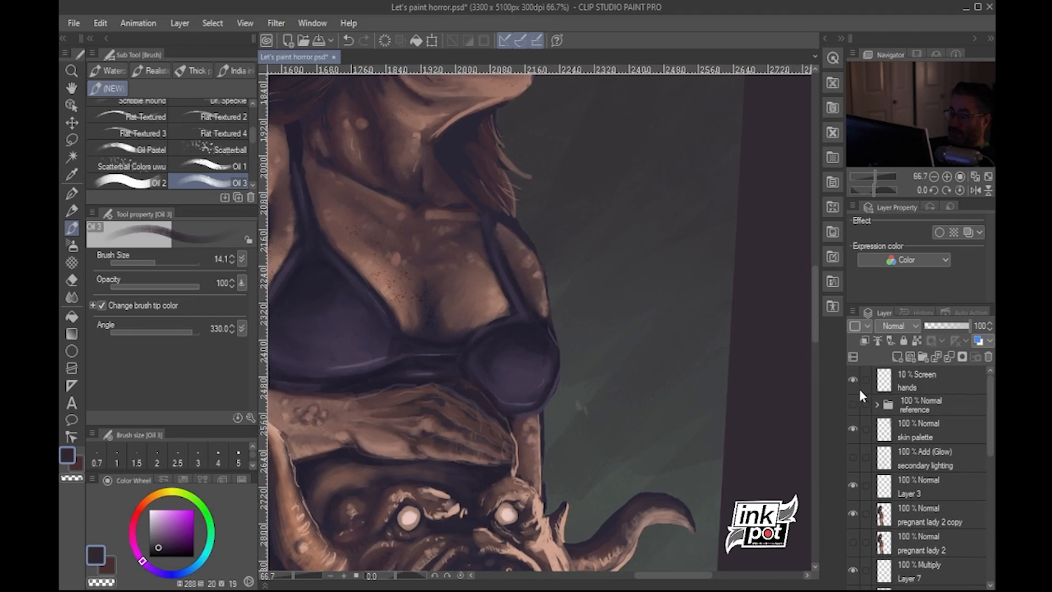
# Paint the knuckles and upper fingers along the outline with reddish browns and a lighter mid brown sampled from the hand
pyautogui.keyDown('alt'); pyautogui.click(455, 391); pyautogui.keyUp('alt')
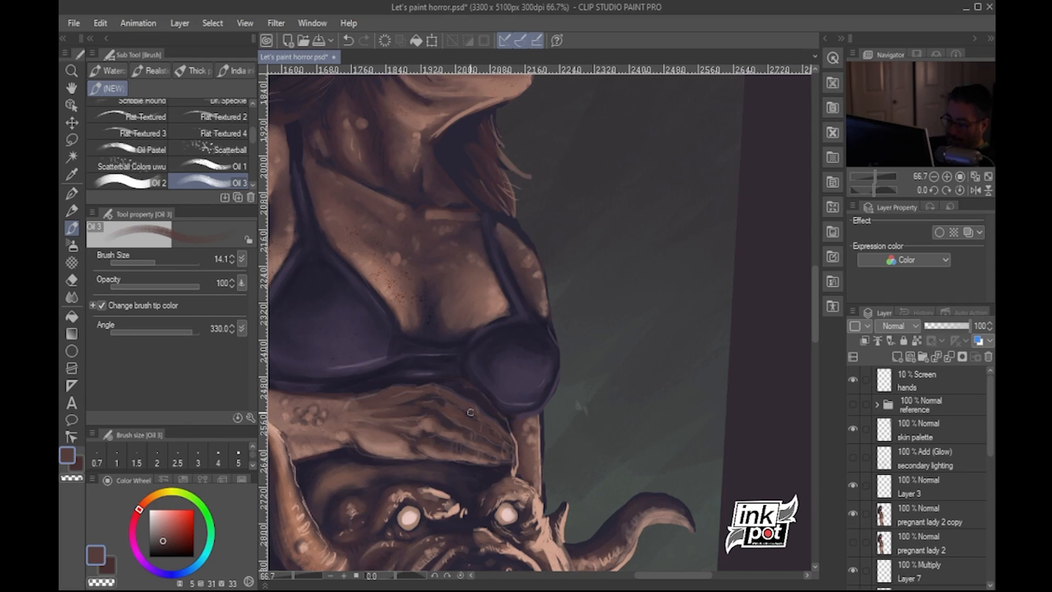
pyautogui.keyDown('alt'); pyautogui.click(437, 418); pyautogui.keyUp('alt')
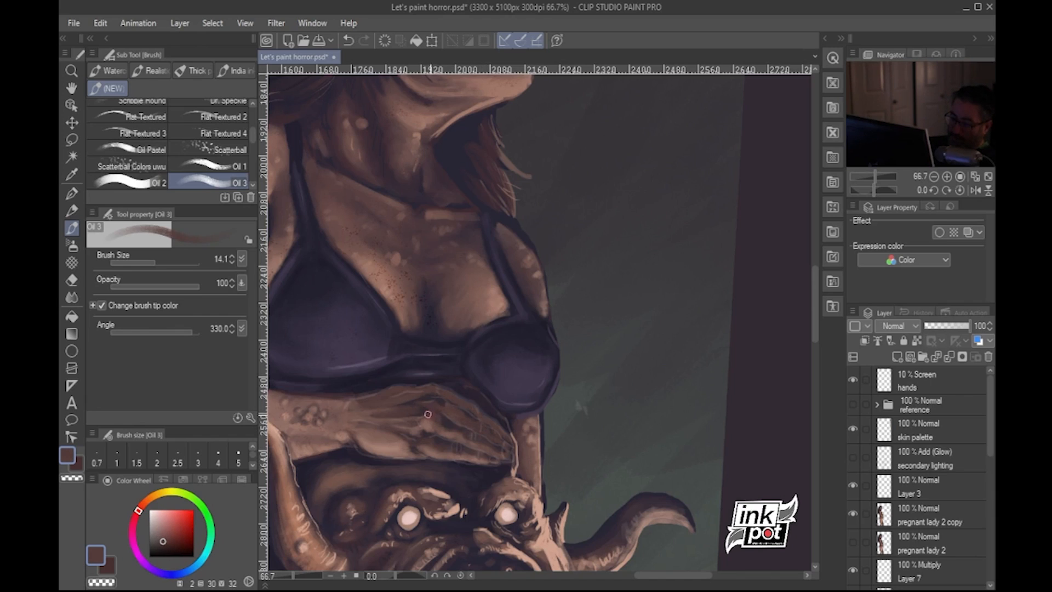
pyautogui.keyDown('alt'); pyautogui.click(430, 415); pyautogui.keyUp('alt')
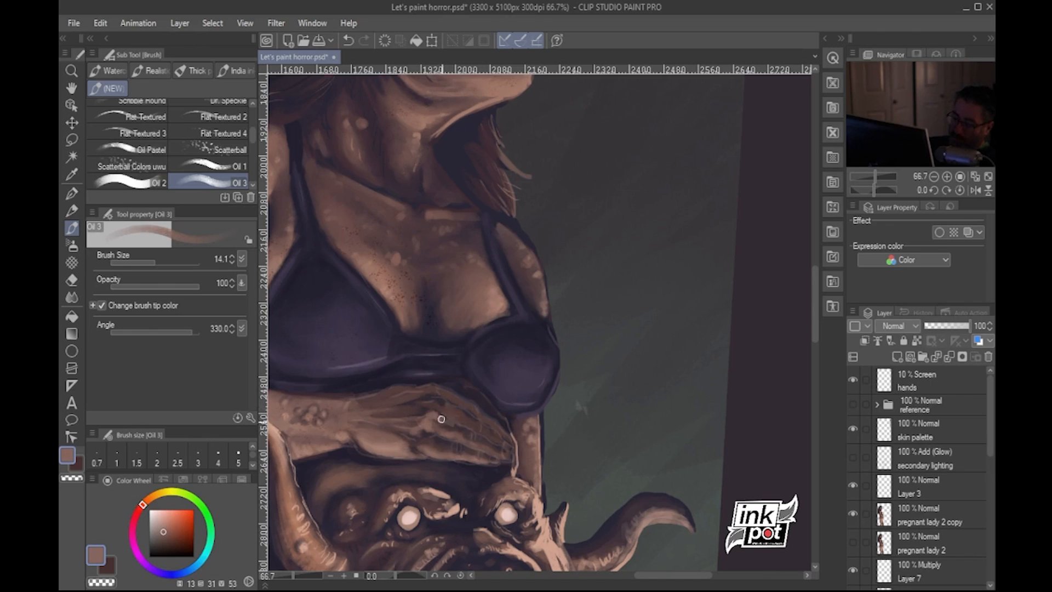
pyautogui.moveTo(435, 413); pyautogui.dragTo(448, 429)
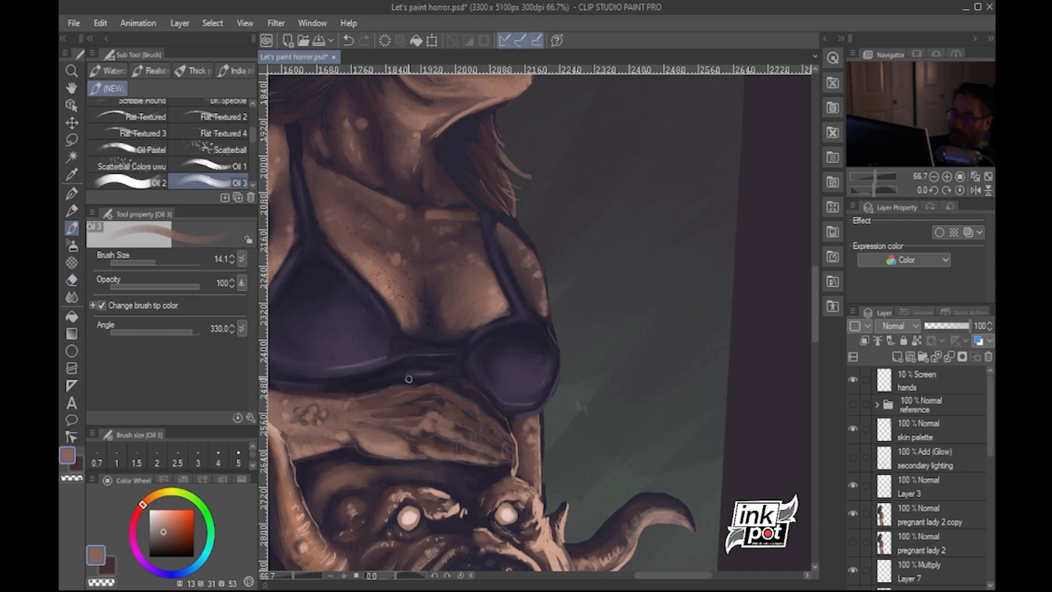
# Set the Oil 3 brush size to 10.6 and refine the hand's upper edge in dark purple and the fingers in mid brown
pyautogui.moveTo(167, 256); pyautogui.dragTo(153, 258)
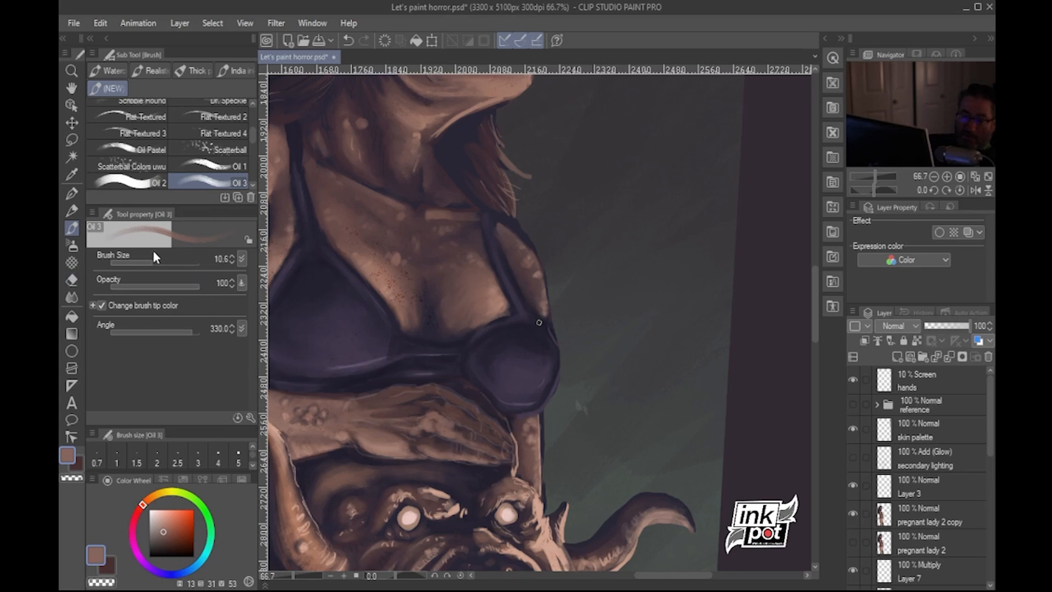
pyautogui.keyDown('alt'); pyautogui.click(484, 390); pyautogui.keyUp('alt')
pyautogui.keyDown('alt'); pyautogui.click(441, 396); pyautogui.keyUp('alt')
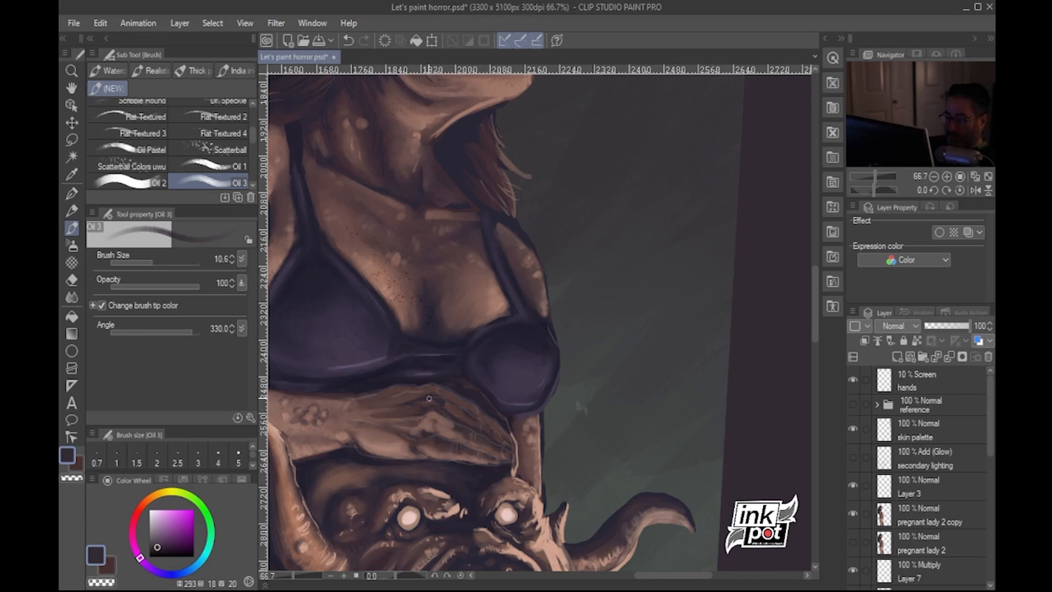
pyautogui.keyDown('alt'); pyautogui.click(432, 424); pyautogui.keyUp('alt')
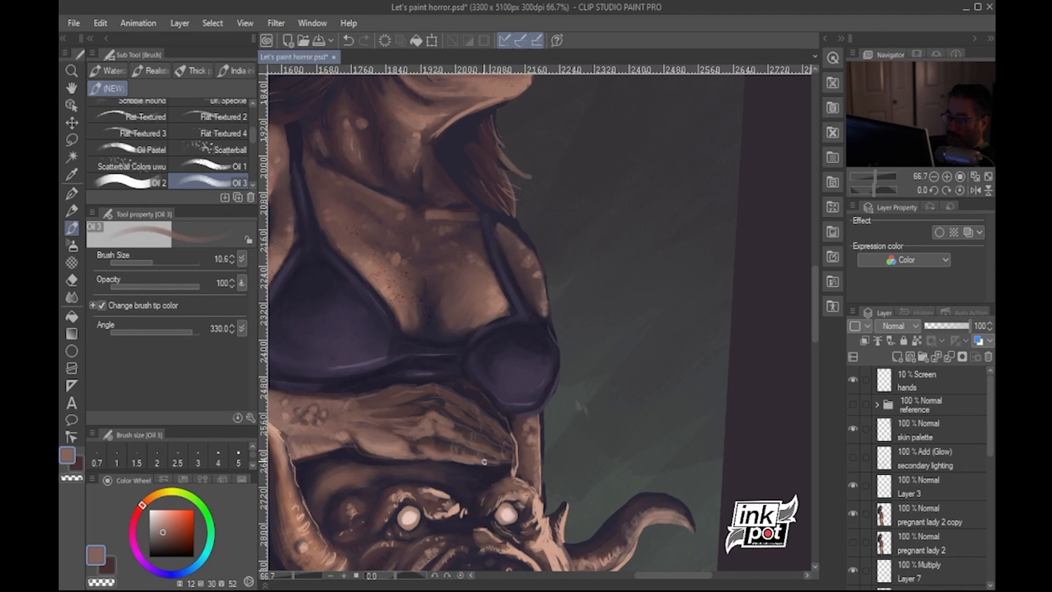
pyautogui.moveTo(496, 463); pyautogui.dragTo(485, 463)
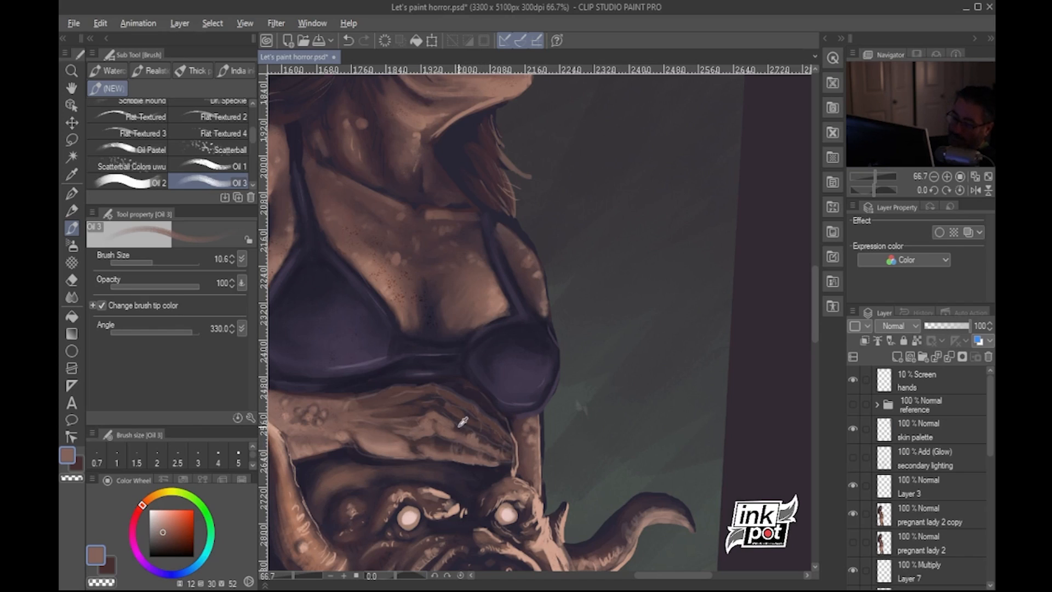
# Separate the fingers and shape the fingertips with sampled dark reddish brown and mid brown tones
pyautogui.keyDown('alt'); pyautogui.click(459, 403); pyautogui.keyUp('alt')
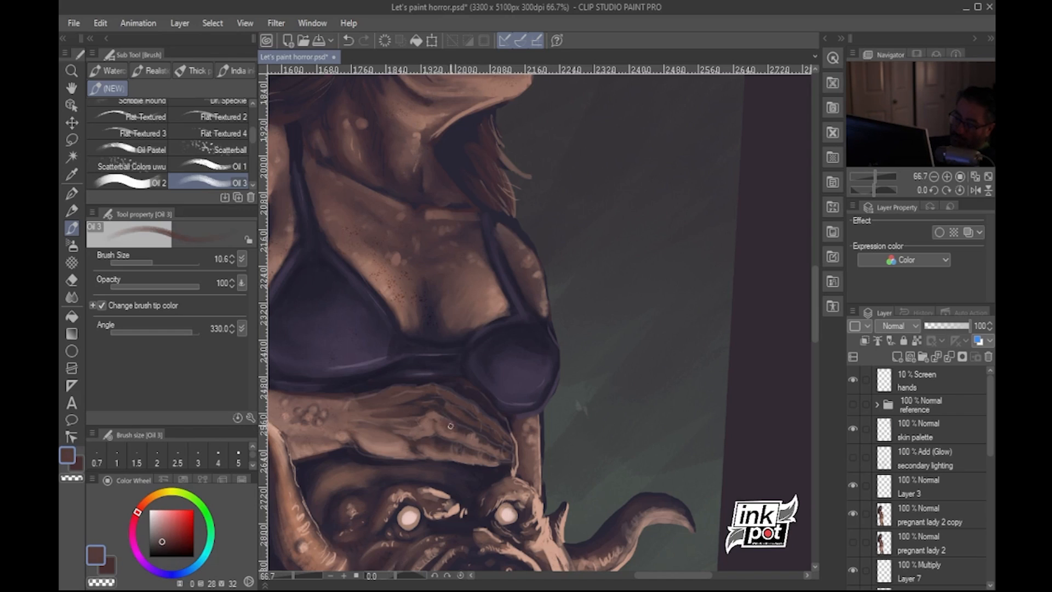
pyautogui.keyDown('alt'); pyautogui.click(503, 450); pyautogui.keyUp('alt')
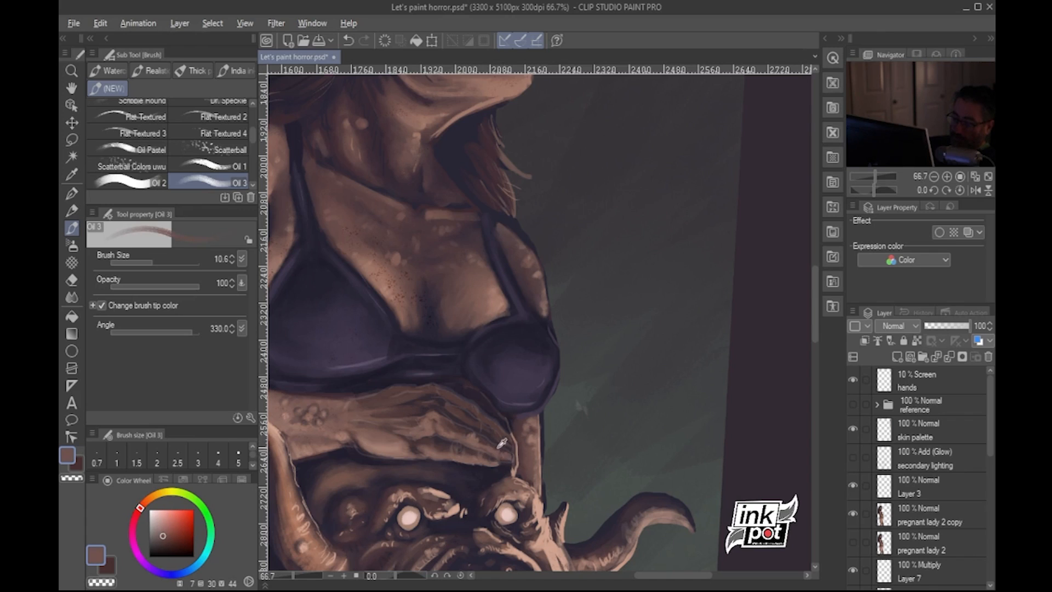
pyautogui.keyDown('alt'); pyautogui.click(501, 450); pyautogui.keyUp('alt')
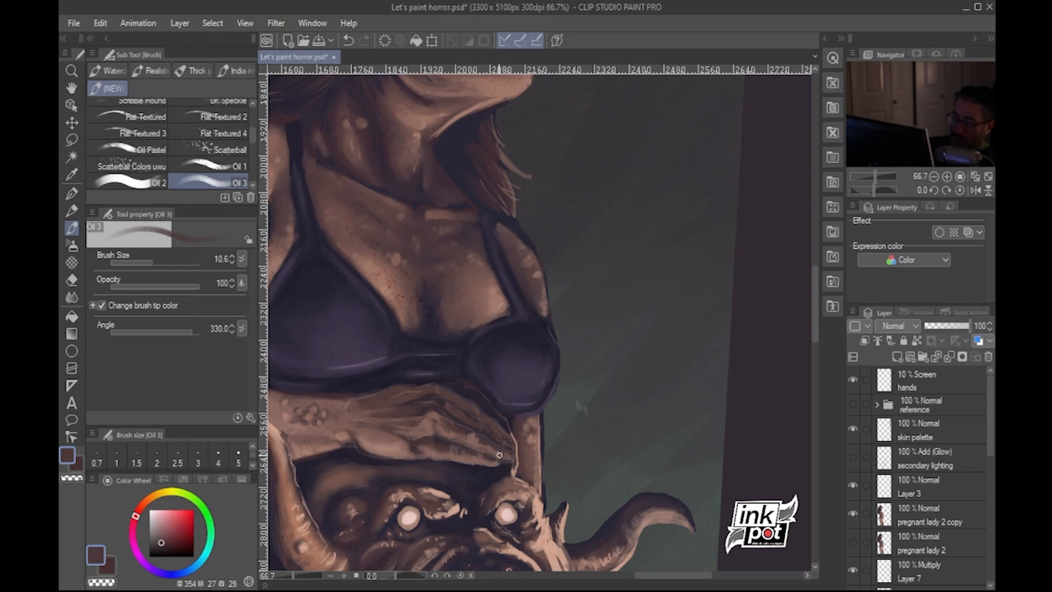
pyautogui.keyDown('alt'); pyautogui.click(499, 447); pyautogui.keyUp('alt')
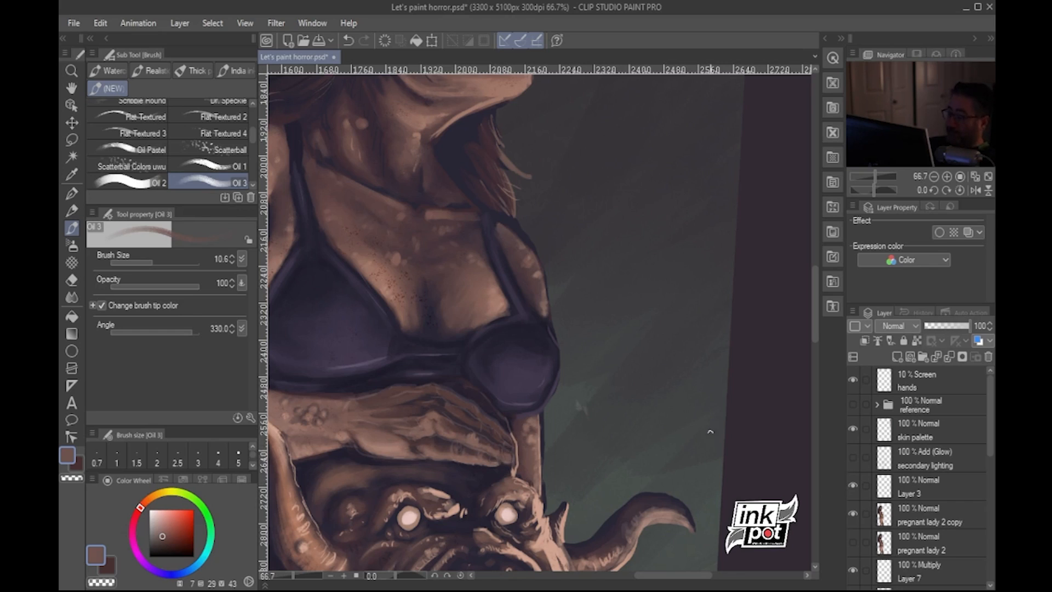
# Paint the back of the hand with sampled mid and lighter skin tones, and soften the strokes using the Gouache blender
pyautogui.keyDown('alt'); pyautogui.click(360, 441); pyautogui.keyUp('alt')
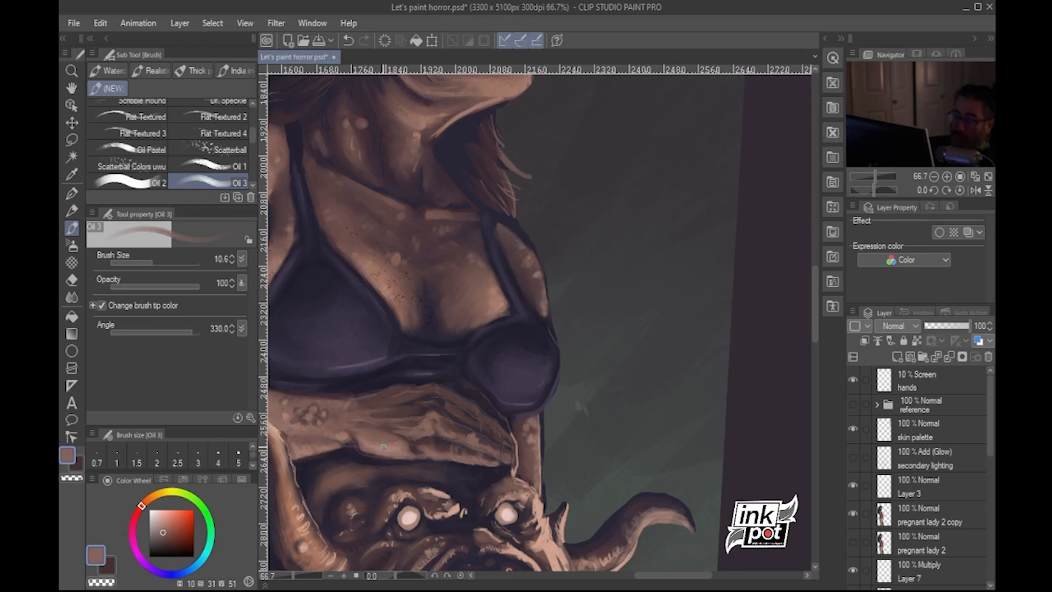
pyautogui.moveTo(505, 430); pyautogui.dragTo(511, 474)
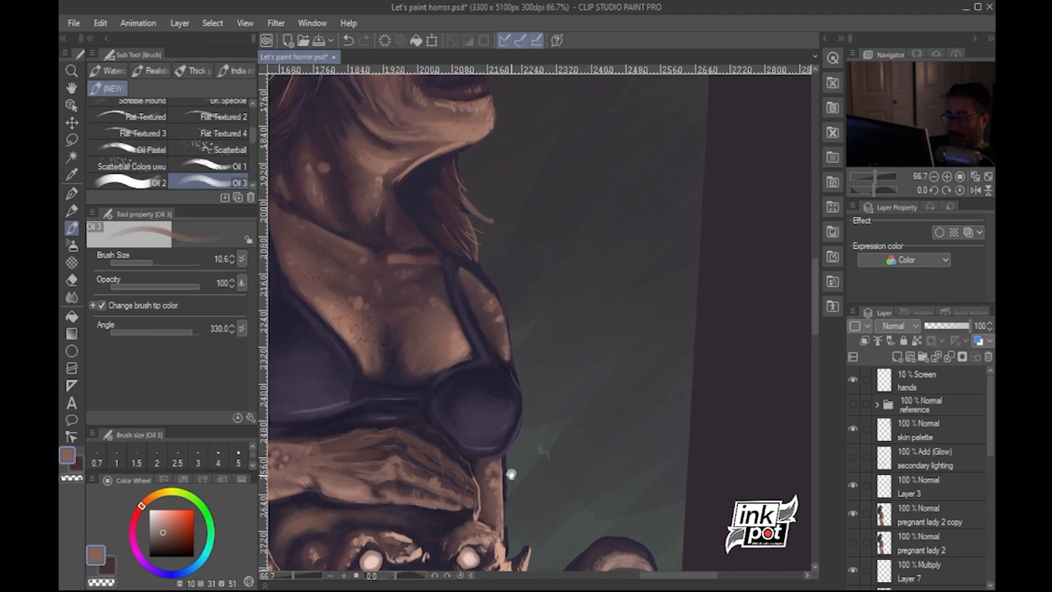
pyautogui.keyDown('alt'); pyautogui.click(359, 485); pyautogui.keyUp('alt')
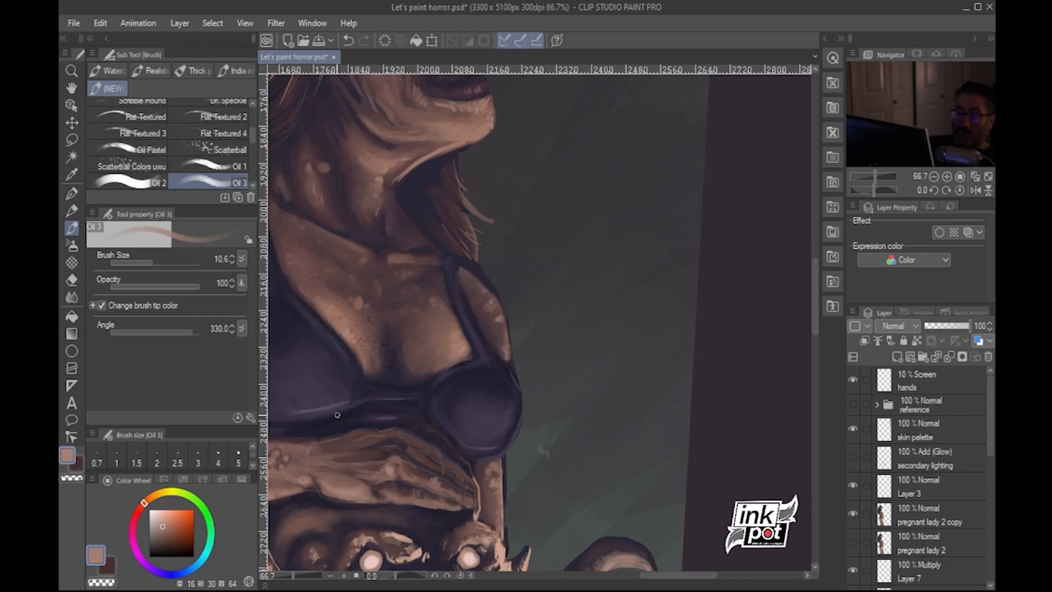
pyautogui.click(185, 71)
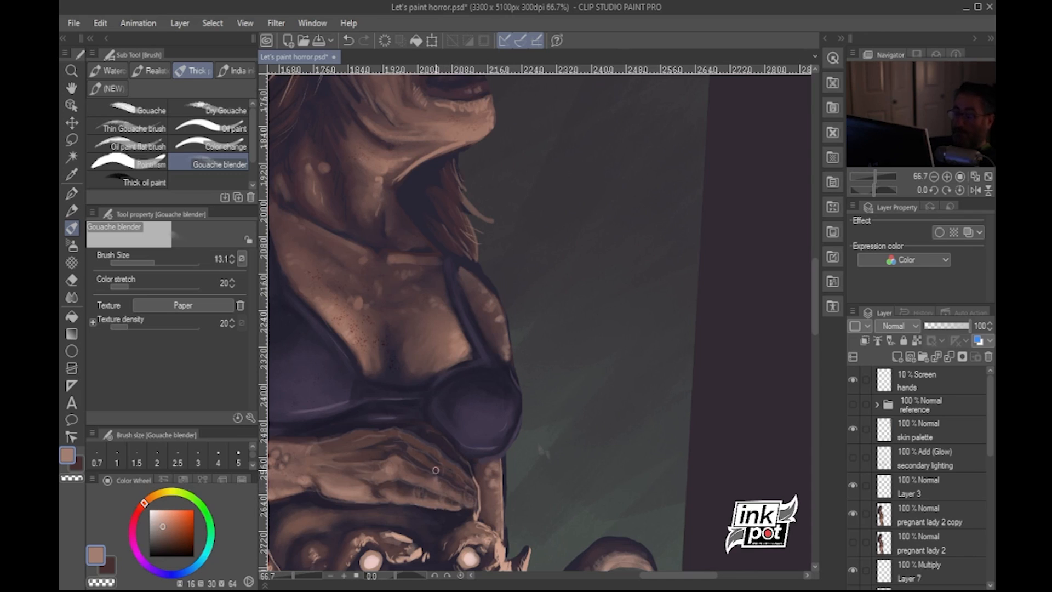
# Refine the fingers and knuckles with the Oil 3 brush, using dark reddish brown and mid brown skin tones sampled from the hand
pyautogui.moveTo(641, 477)
pyautogui.mouseDown()
pyautogui.moveTo(668, 514)
pyautogui.moveTo(650, 484)
pyautogui.mouseUp()
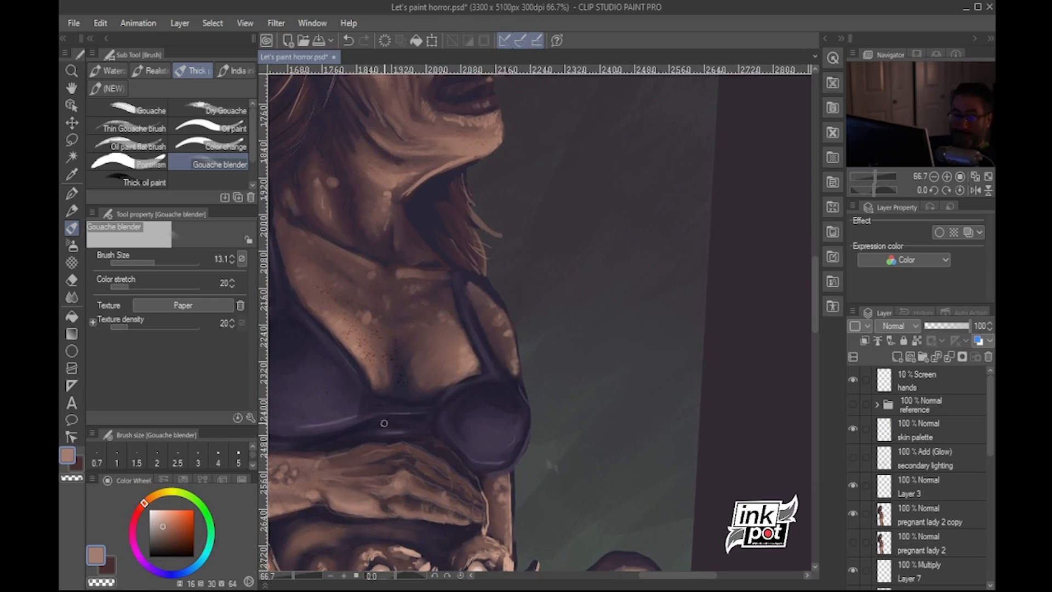
pyautogui.click(117, 88)
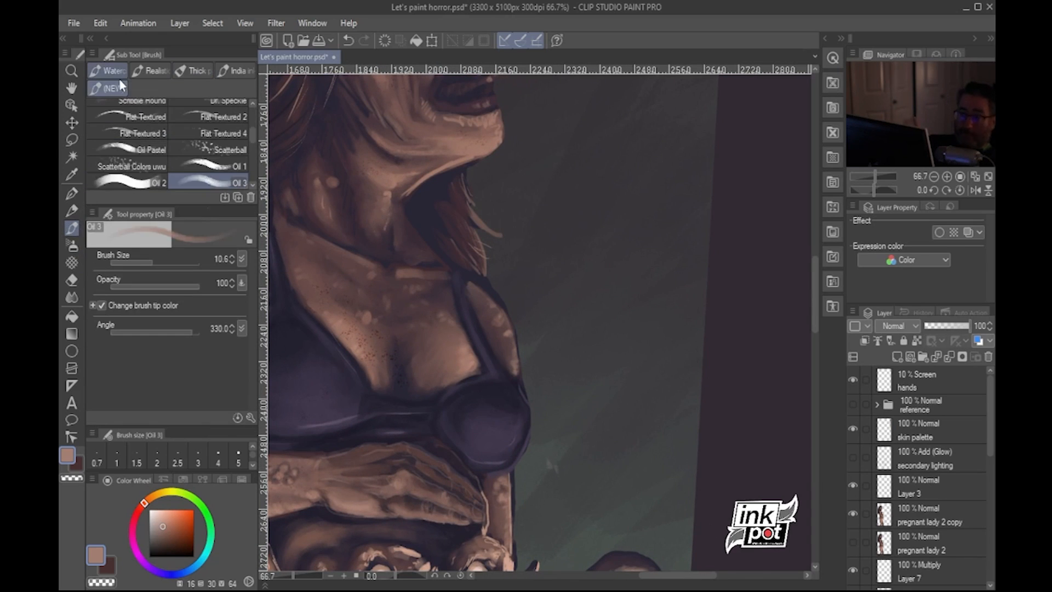
pyautogui.keyDown('alt'); pyautogui.click(428, 469); pyautogui.keyUp('alt')
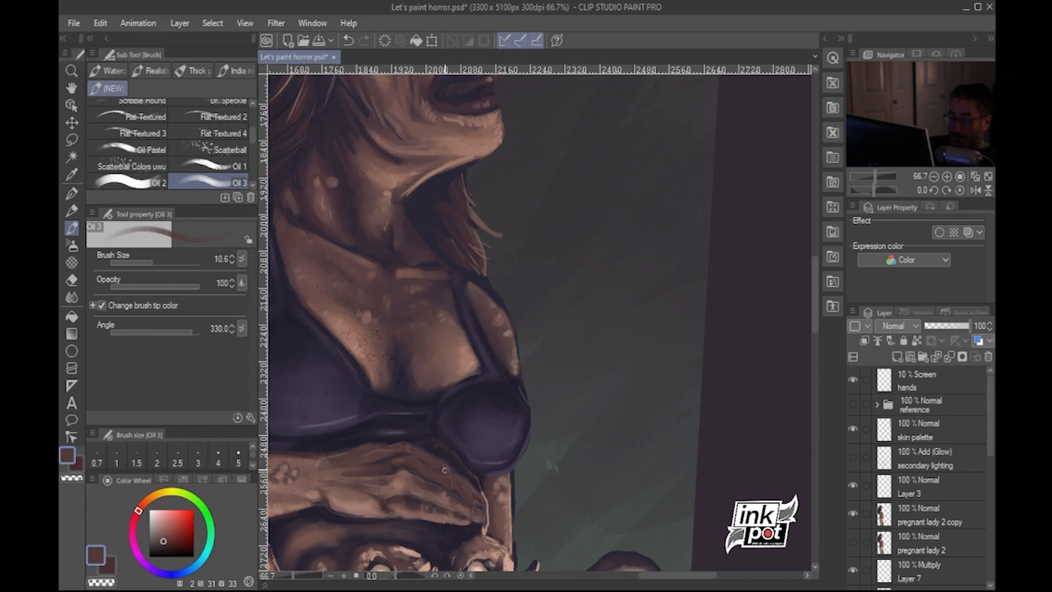
pyautogui.keyDown('alt'); pyautogui.click(424, 458); pyautogui.keyUp('alt')
pyautogui.keyDown('alt'); pyautogui.click(401, 480); pyautogui.keyUp('alt')
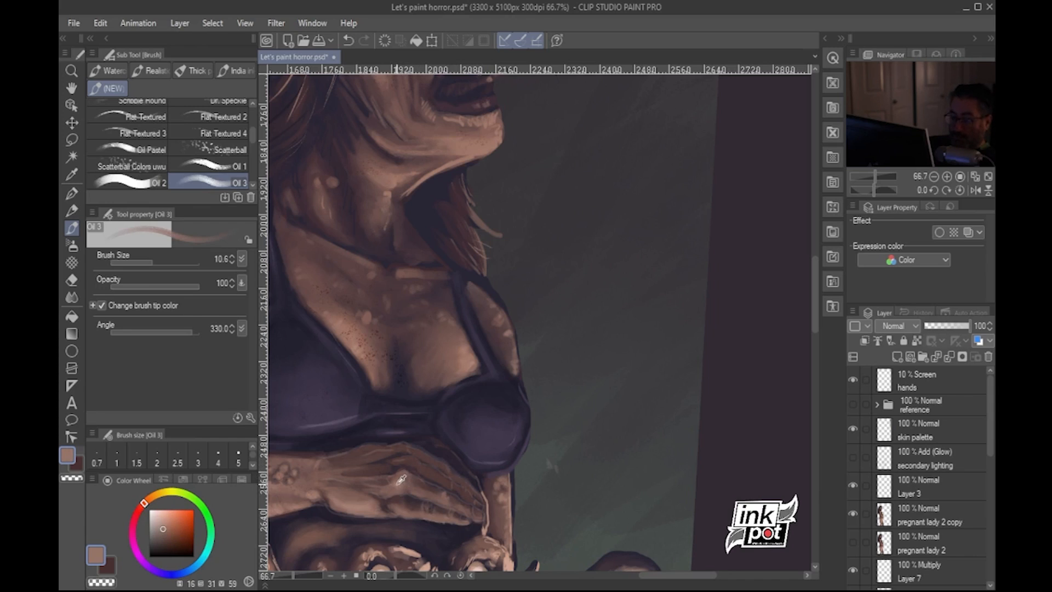
# Set the Oil 3 brush size to 8.5, refine the hand's upper edge in sampled dark purple and brown tones, and hide the hands layer
pyautogui.click(151, 259)
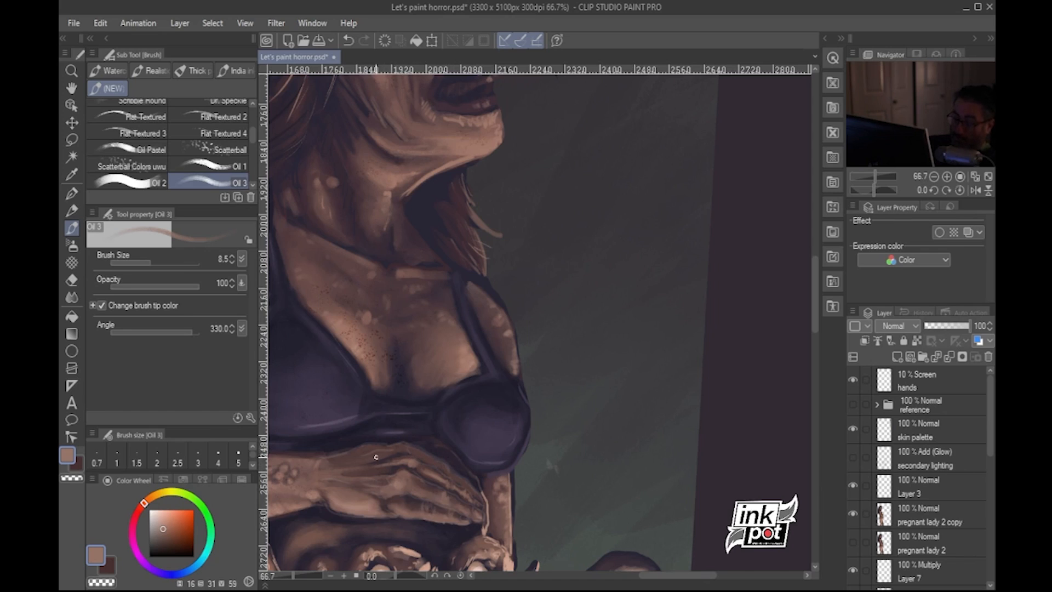
pyautogui.keyDown('alt'); pyautogui.click(326, 461); pyautogui.keyUp('alt')
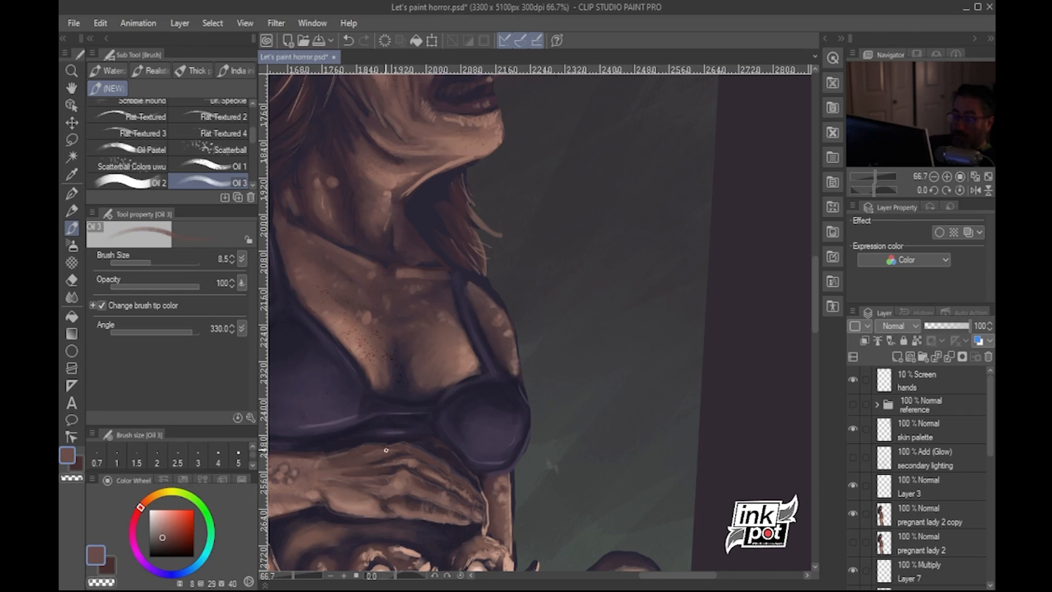
pyautogui.keyDown('alt'); pyautogui.click(356, 439); pyautogui.keyUp('alt')
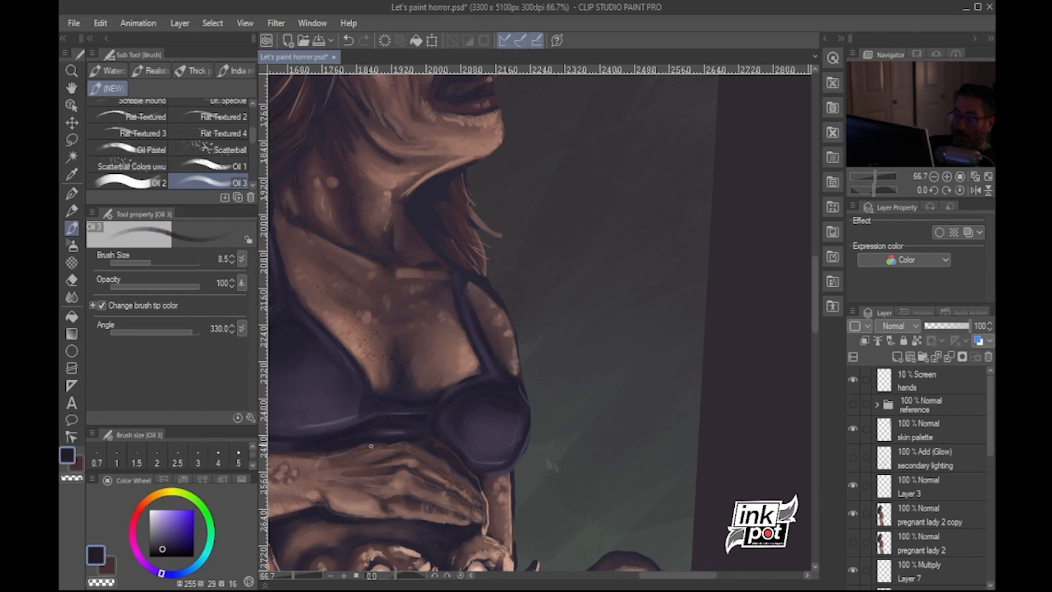
pyautogui.keyDown('alt'); pyautogui.click(362, 448); pyautogui.keyUp('alt')
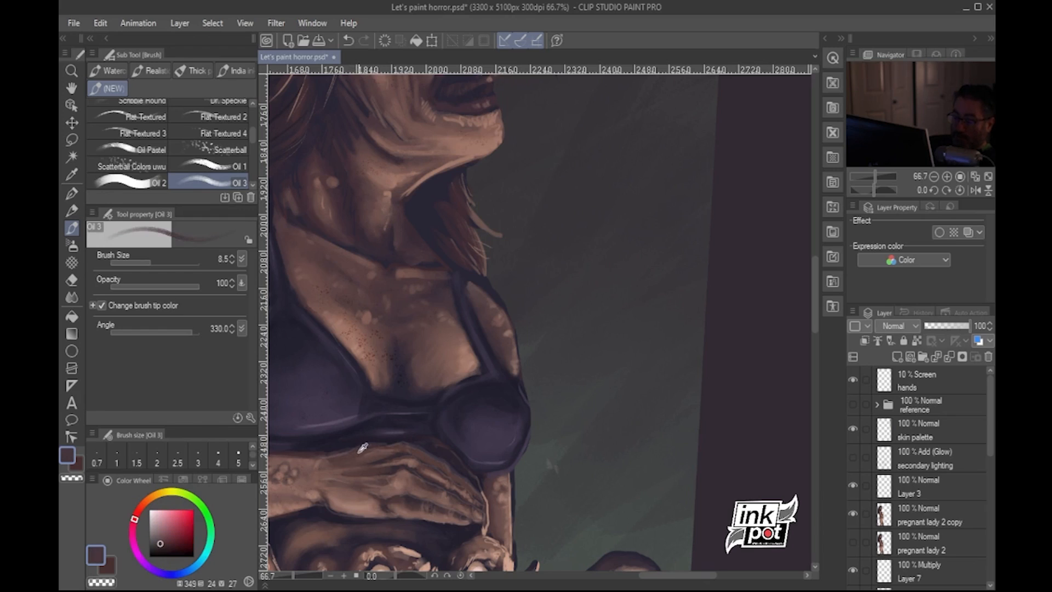
pyautogui.keyDown('alt'); pyautogui.click(375, 450); pyautogui.keyUp('alt')
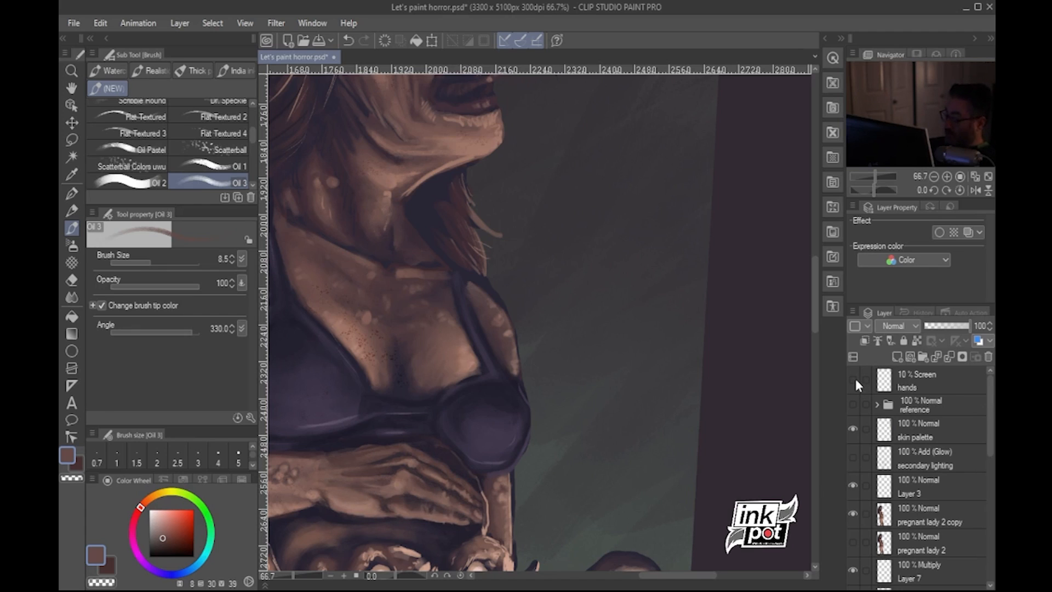
# Set the Oil 3 brush size to 16.4 and paint the back of the hand with a sampled reddish brown
pyautogui.hotkey('ctrl', '-')
pyautogui.hotkey('ctrl', '-')
pyautogui.hotkey('ctrl', '-')
pyautogui.hotkey('ctrl', '-')
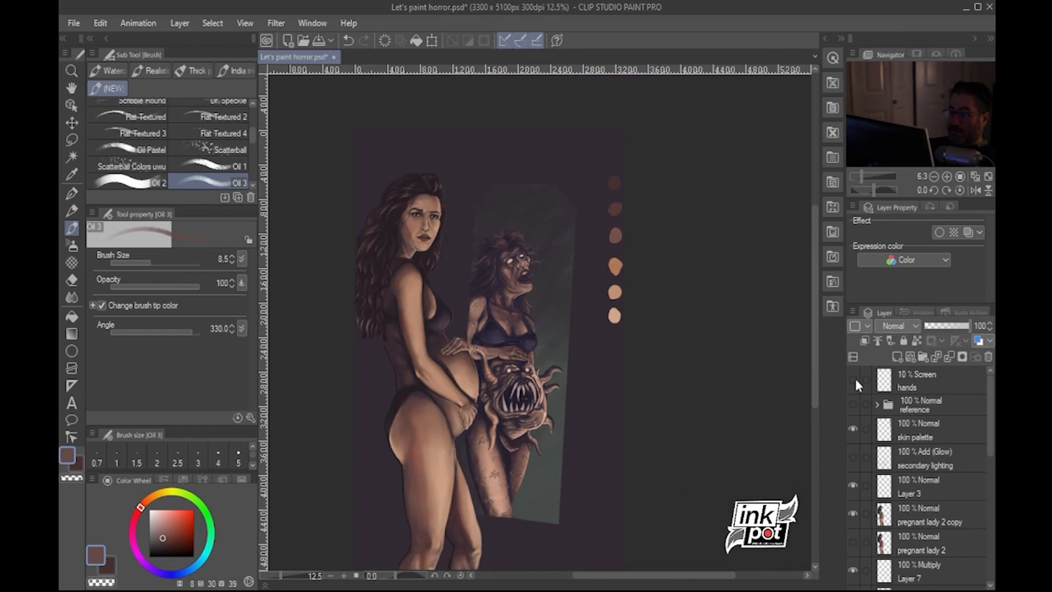
pyautogui.hotkey('ctrl', '+')
pyautogui.hotkey('ctrl', '+')
pyautogui.hotkey('ctrl', '+')
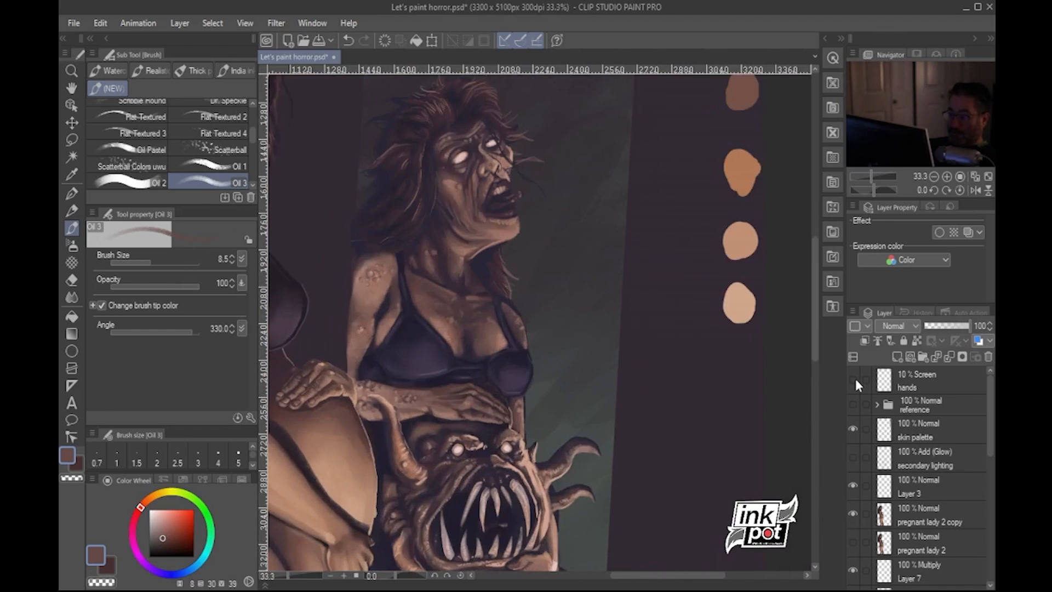
pyautogui.click(156, 254)
pyautogui.keyDown('alt'); pyautogui.click(413, 449); pyautogui.keyUp('alt')
pyautogui.moveTo(421, 463); pyautogui.dragTo(440, 456)
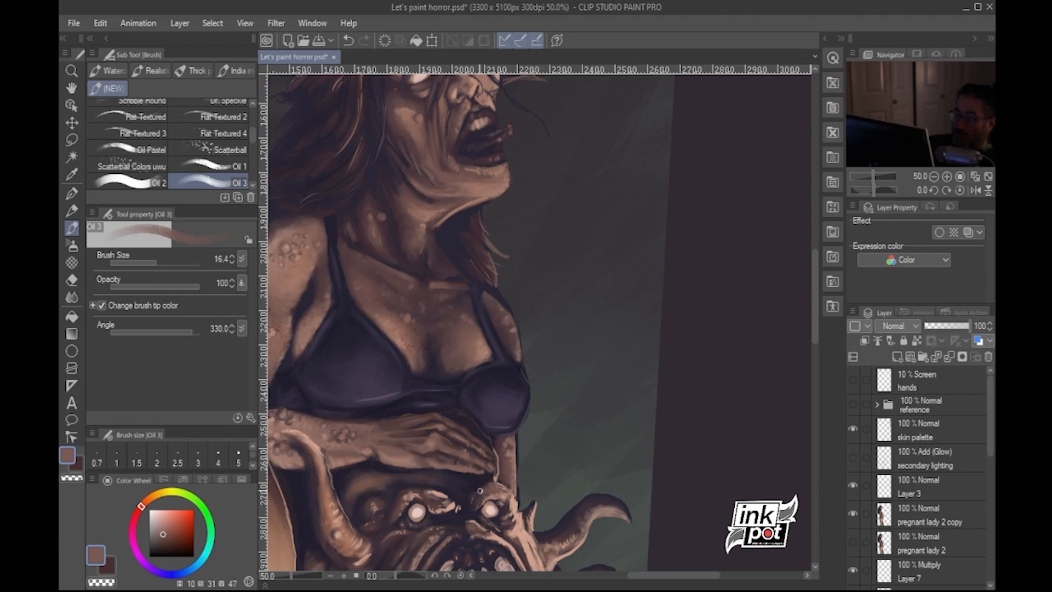
# Deepen the shadows under the bra and around the fingertips with sampled dark purple, dark blue and dark reddish brown
pyautogui.keyDown('alt'); pyautogui.click(482, 424); pyautogui.keyUp('alt')
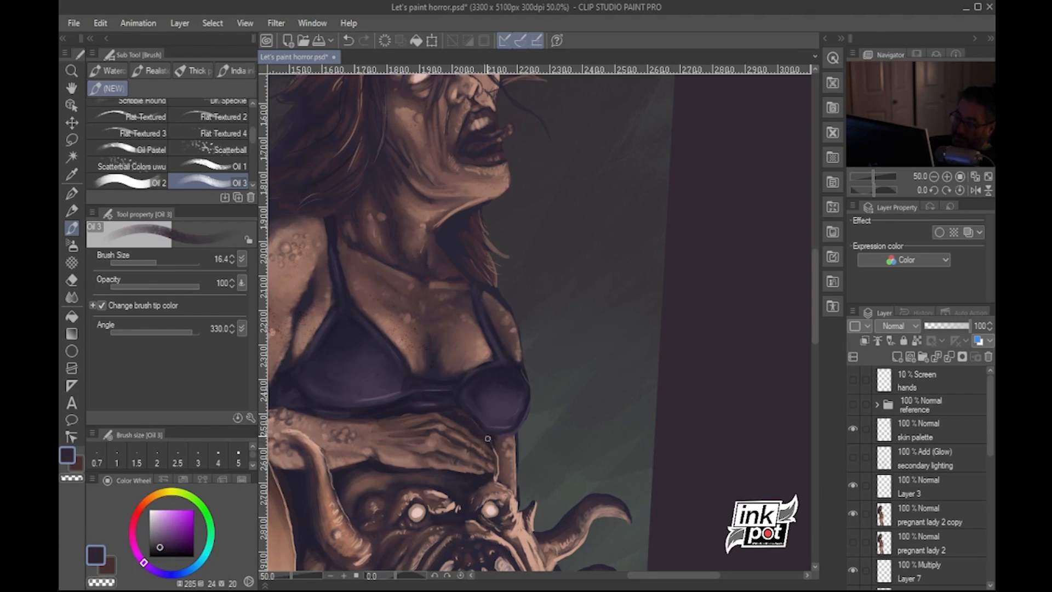
pyautogui.keyDown('alt'); pyautogui.click(458, 402); pyautogui.keyUp('alt')
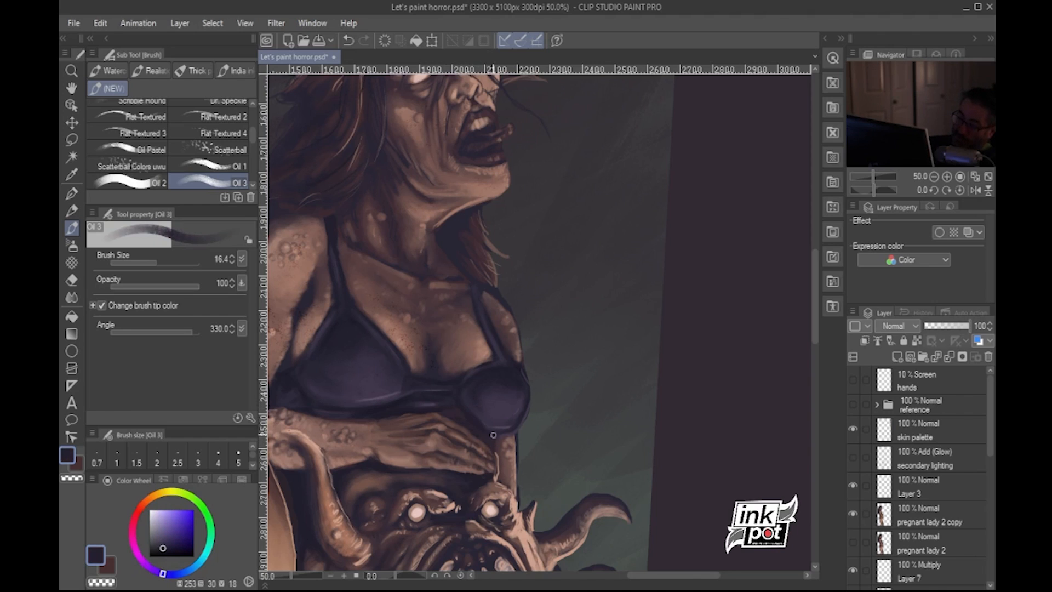
pyautogui.keyDown('alt'); pyautogui.click(437, 406); pyautogui.keyUp('alt')
pyautogui.keyDown('alt'); pyautogui.click(500, 440); pyautogui.keyUp('alt')
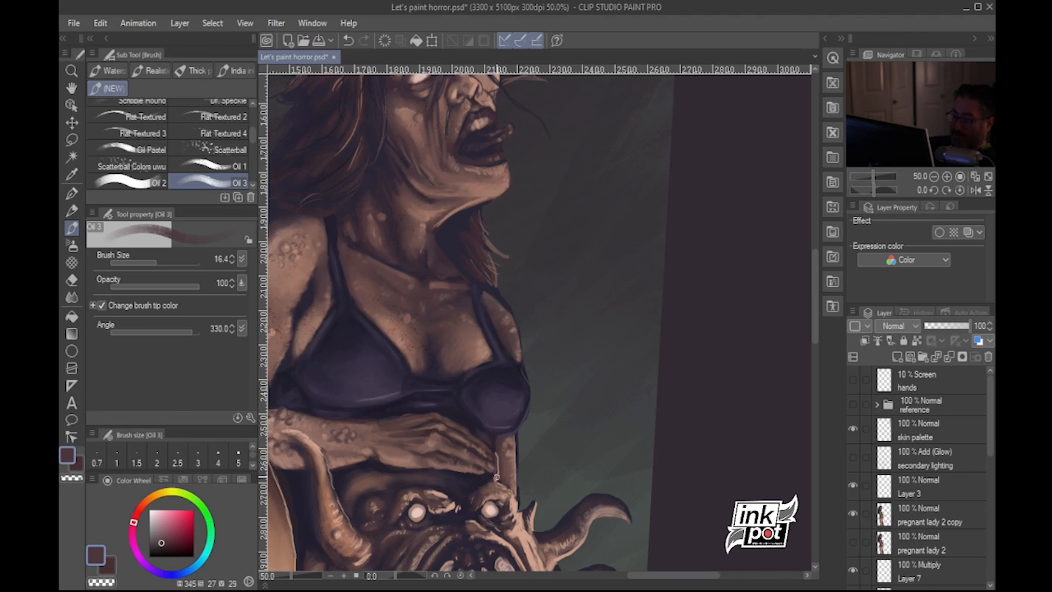
pyautogui.keyDown('alt'); pyautogui.click(494, 450); pyautogui.keyUp('alt')
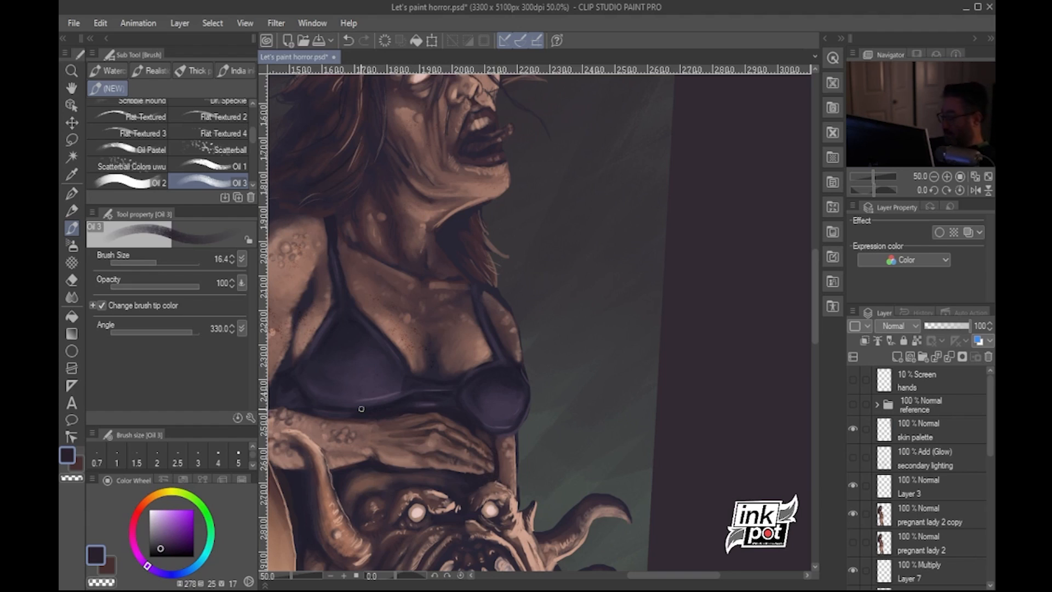
# Darken the gaps between the fingers and knuckles with sampled dark reddish brown and dark purple
pyautogui.scroll(-2, 362, 409)
pyautogui.scroll(5, 364, 409)
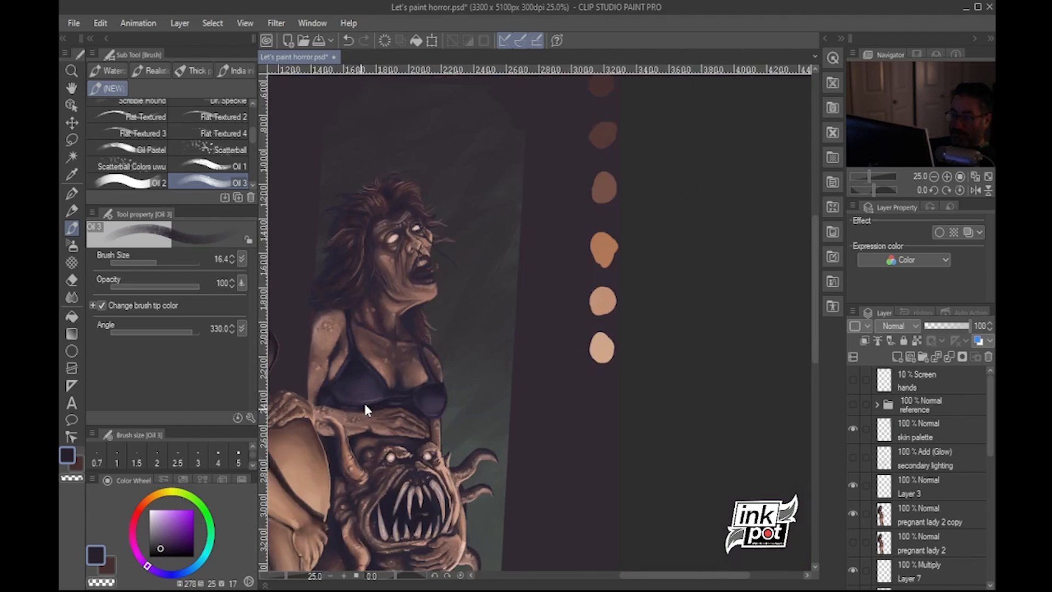
pyautogui.scroll(-1, 365, 405)
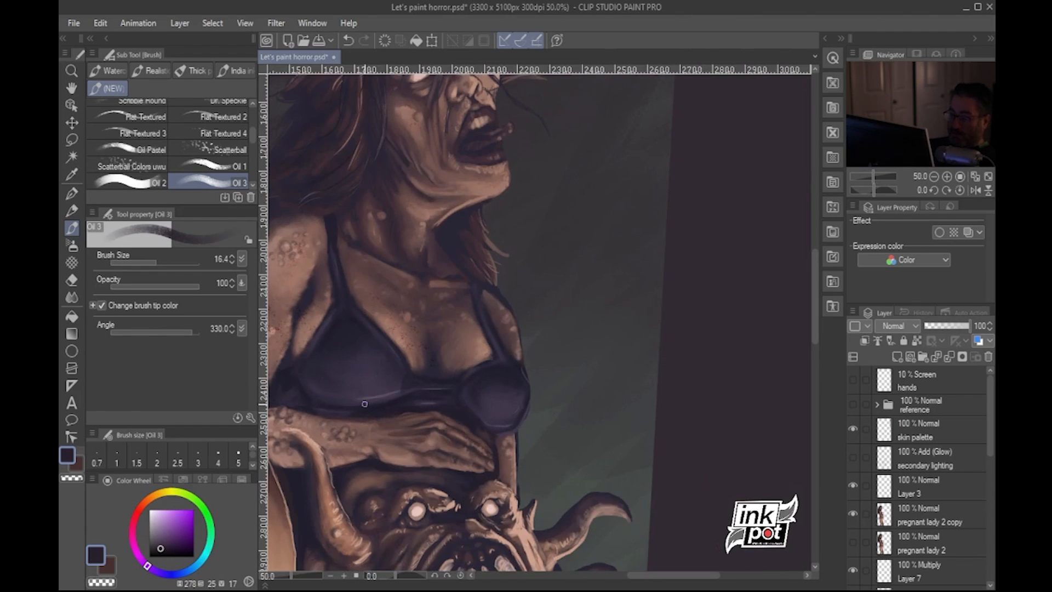
pyautogui.keyDown('alt'); pyautogui.click(422, 439); pyautogui.keyUp('alt')
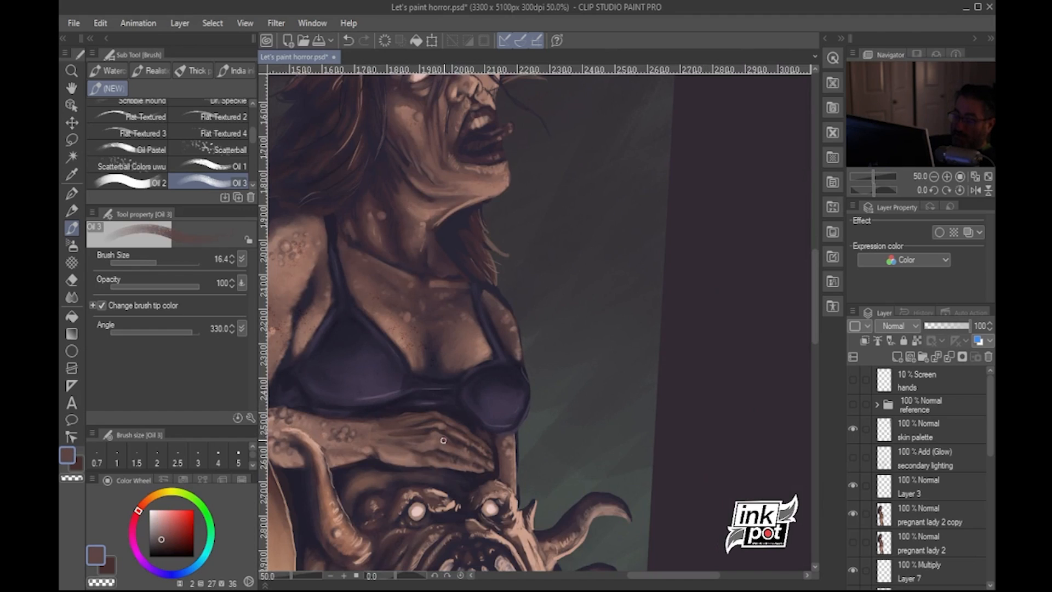
pyautogui.keyDown('alt'); pyautogui.click(428, 431); pyautogui.keyUp('alt')
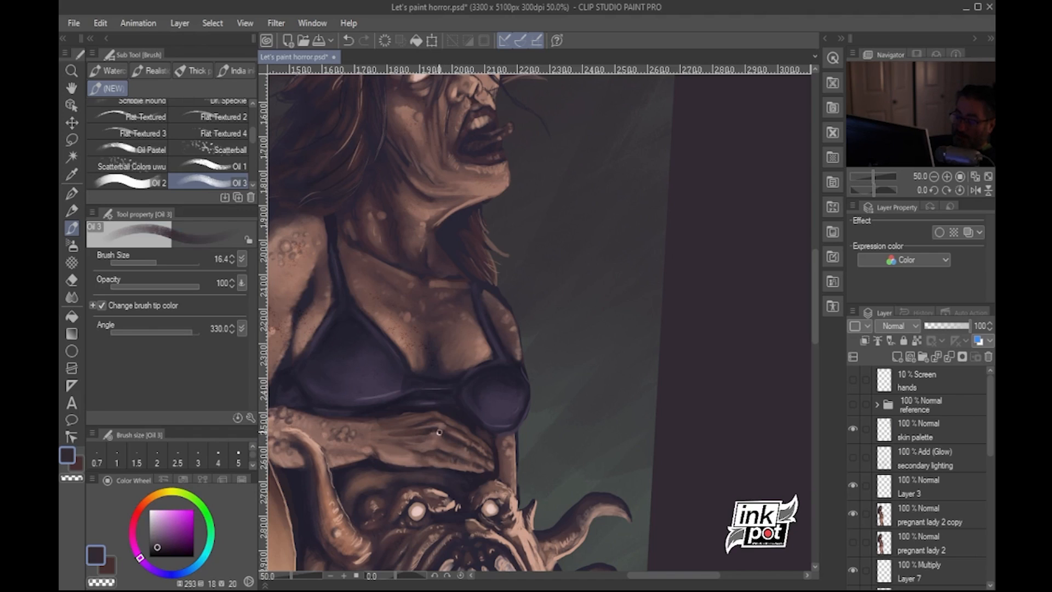
# Sharpen the finger separations and fingertip edges with the G-pen in sampled dark blue, and switch back to Oil 3 for the hand's upper edge
pyautogui.moveTo(631, 474); pyautogui.dragTo(665, 446)
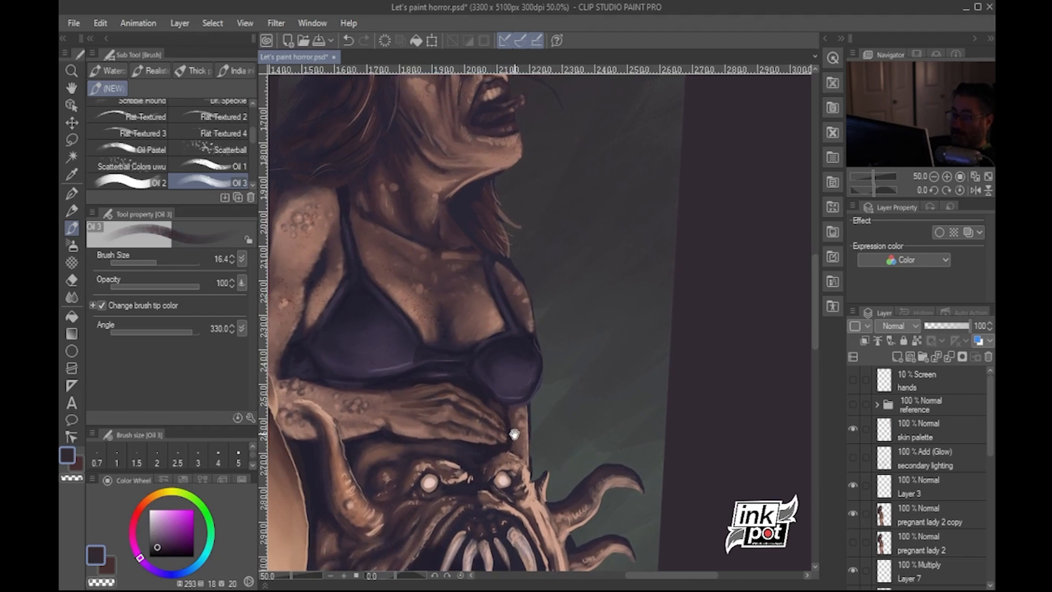
pyautogui.click(72, 193)
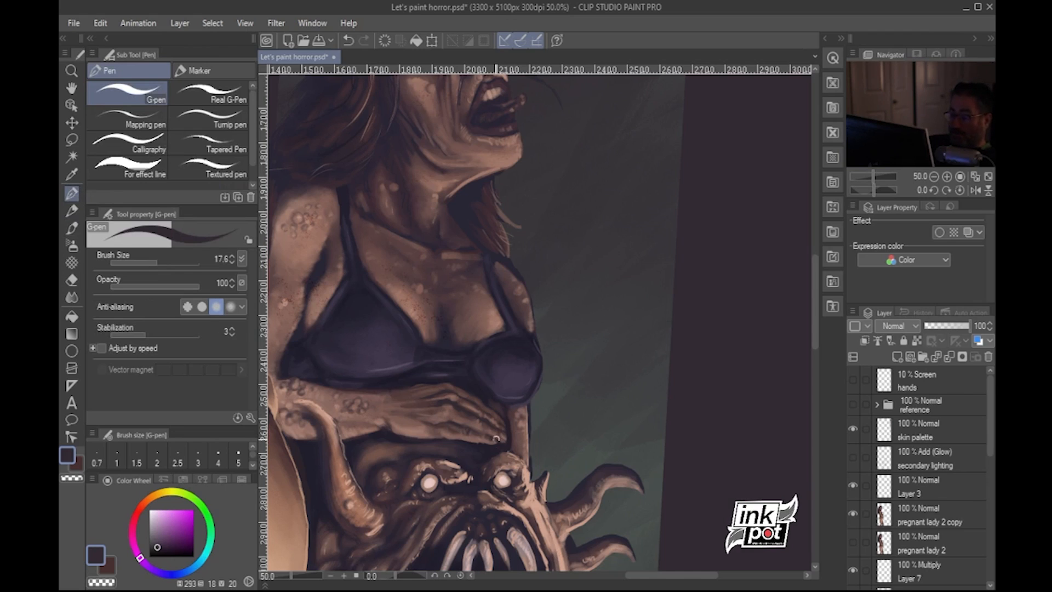
pyautogui.keyDown('alt'); pyautogui.click(407, 438); pyautogui.keyUp('alt')
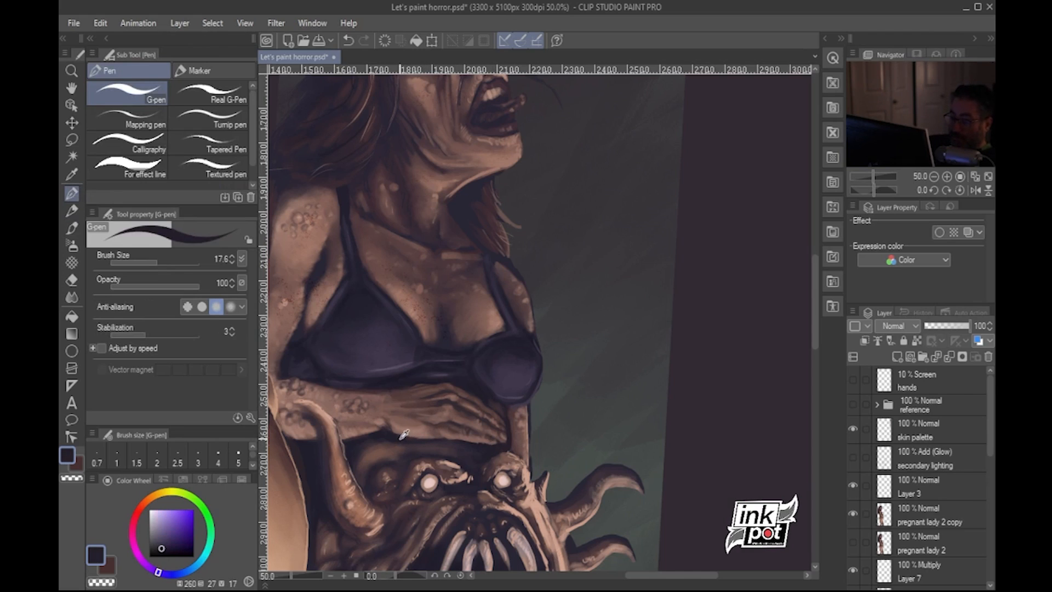
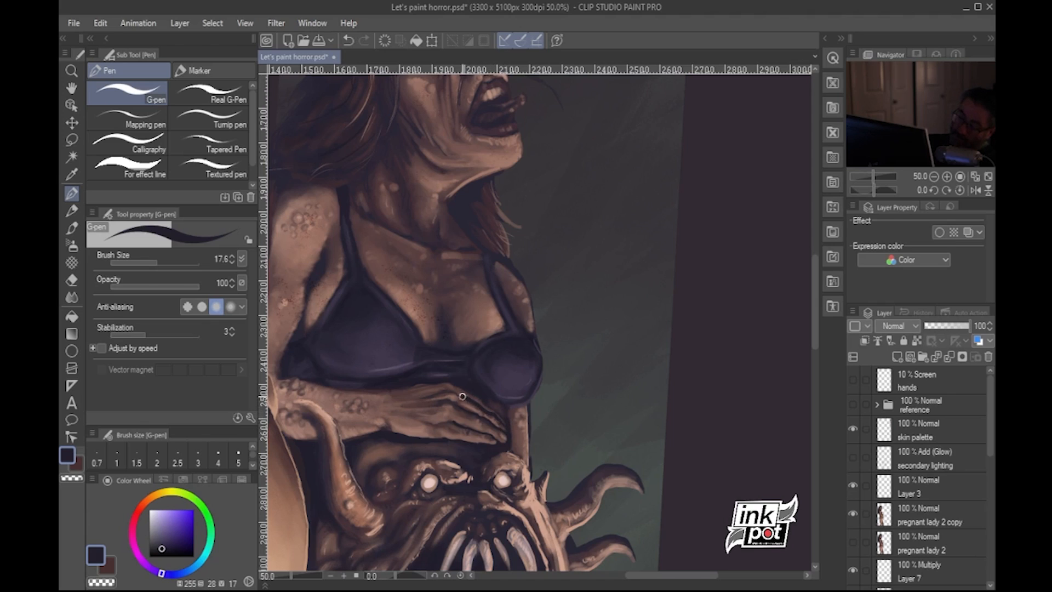
pyautogui.hotkey('ctrl', 'z')
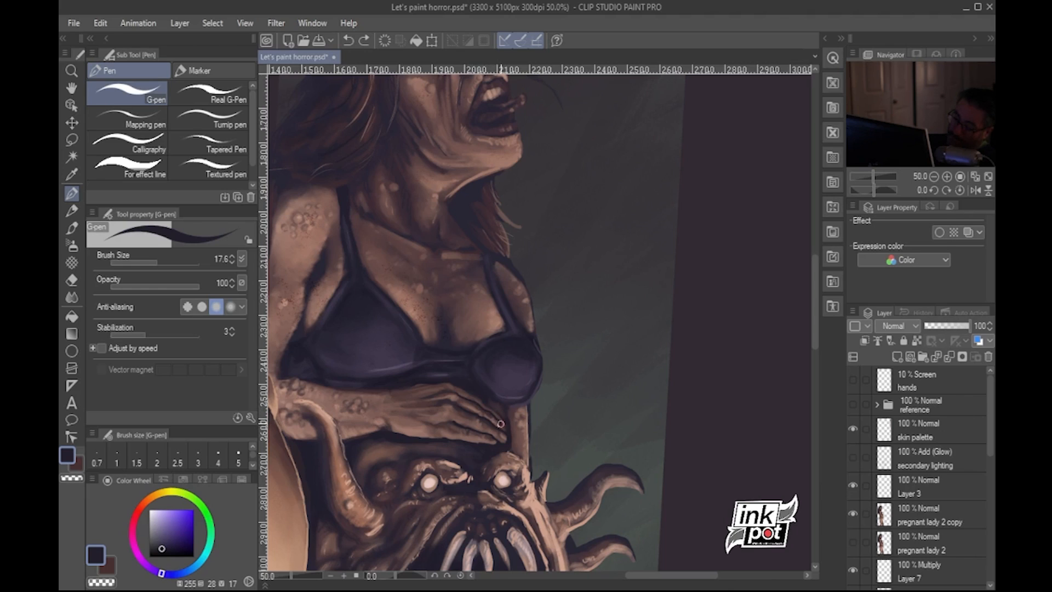
pyautogui.moveTo(504, 426); pyautogui.dragTo(507, 425)
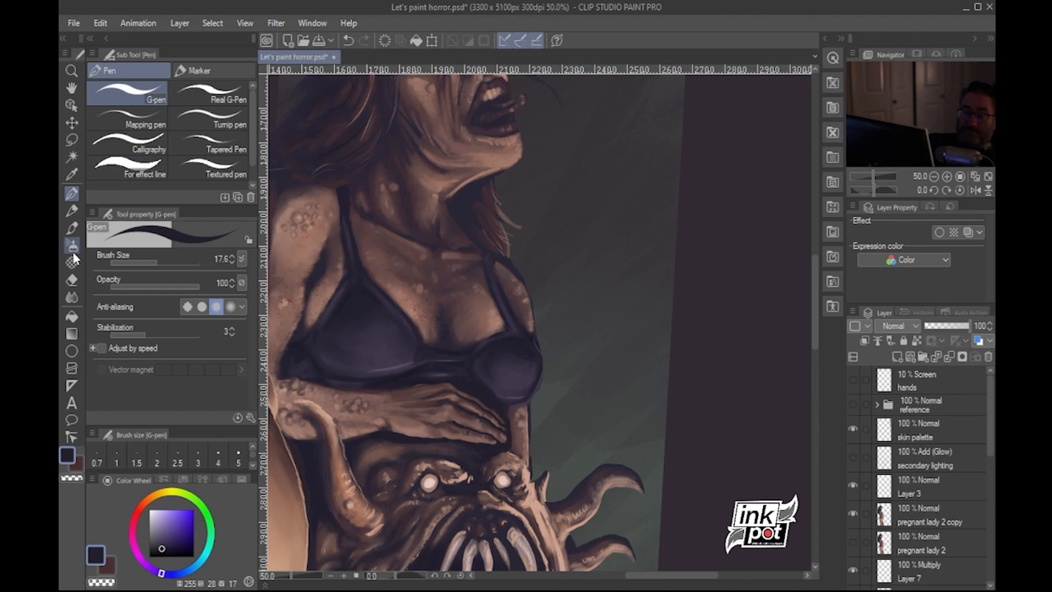
pyautogui.click(72, 229)
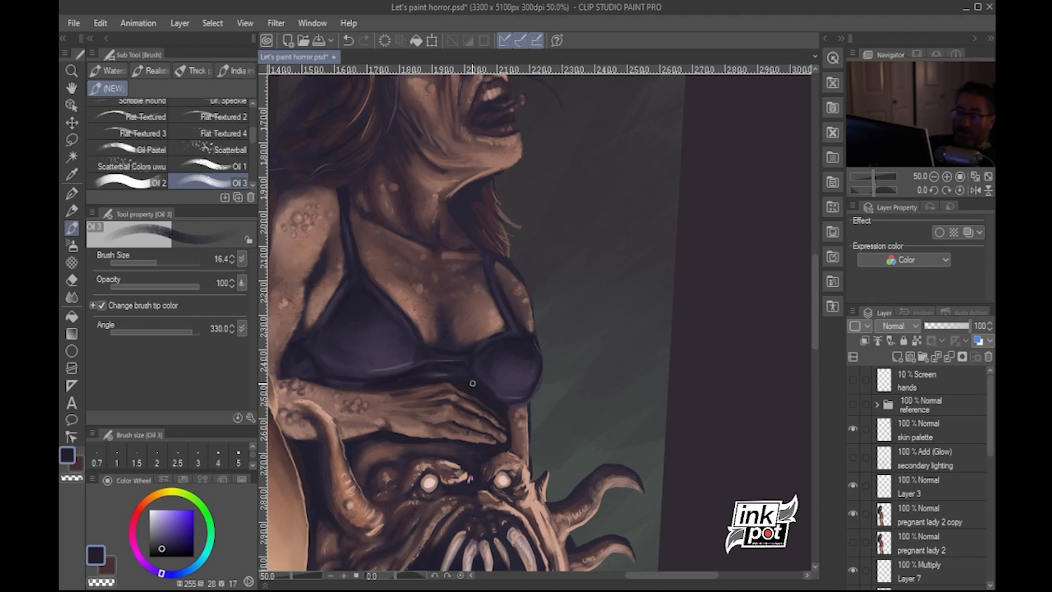
# Choose the Rough India ink brush and sample a light peach skin tone from the creature's face
pyautogui.click(80, 195)
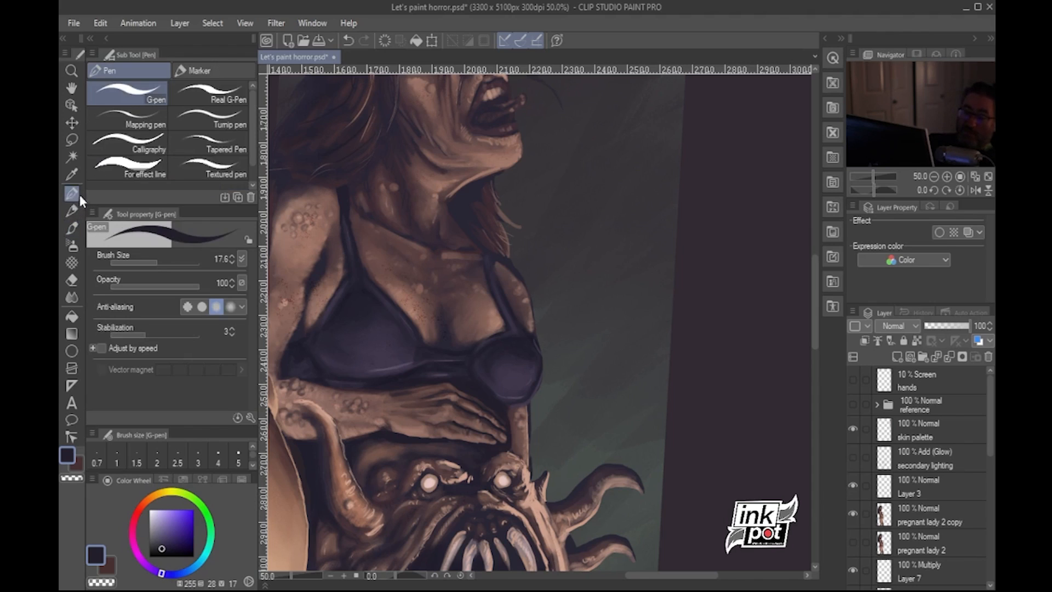
pyautogui.click(71, 226)
pyautogui.click(237, 72)
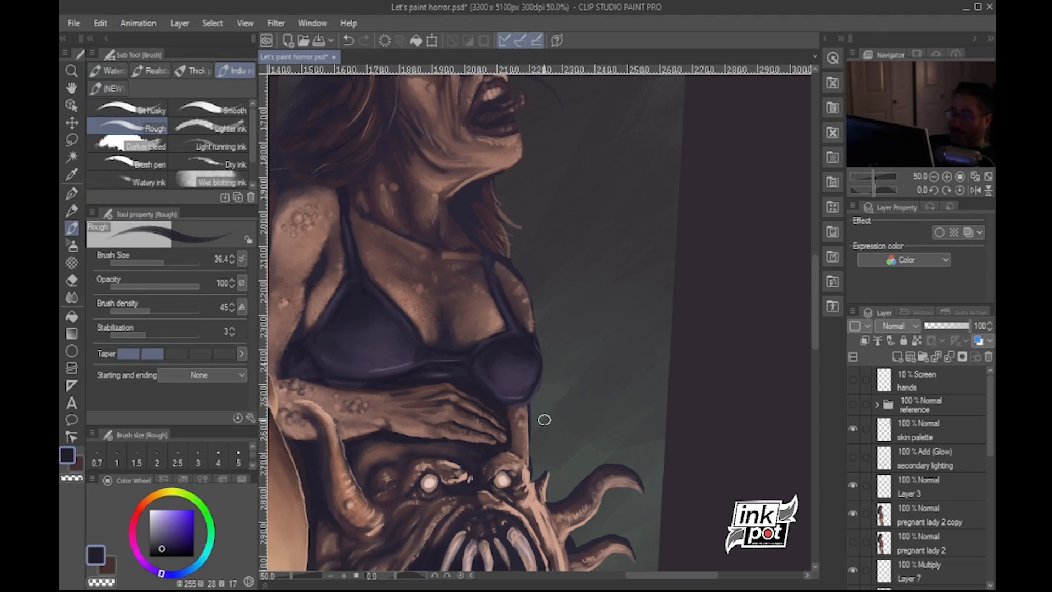
pyautogui.moveTo(575, 465); pyautogui.dragTo(556, 430)
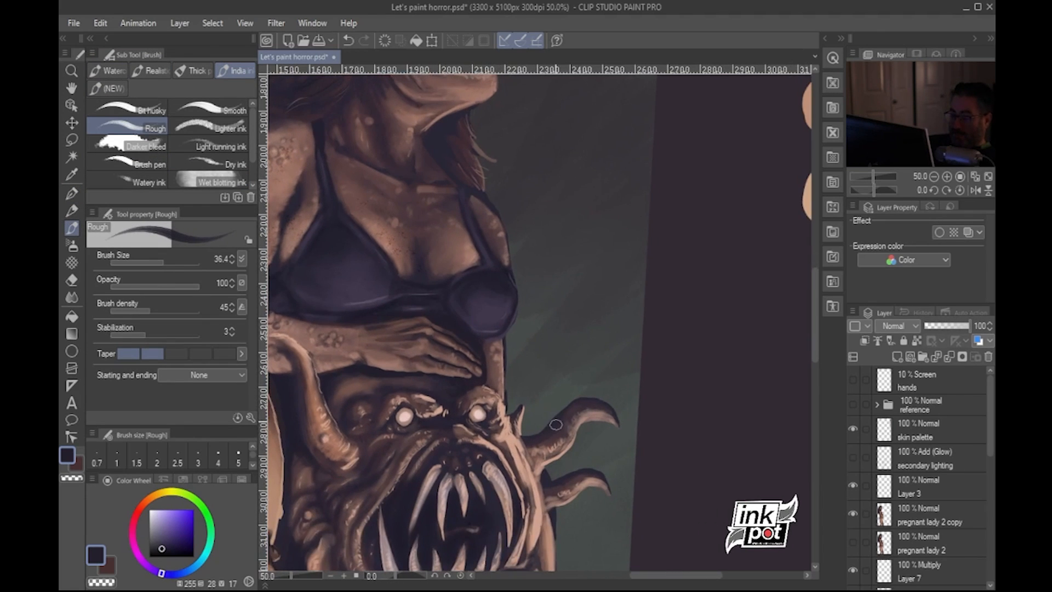
pyautogui.keyDown('alt'); pyautogui.click(514, 433); pyautogui.keyUp('alt')
pyautogui.moveTo(554, 365); pyautogui.dragTo(633, 421)
pyautogui.hotkey('ctrl', 'z')
pyautogui.moveTo(541, 372)
pyautogui.mouseDown()
pyautogui.moveTo(615, 417)
pyautogui.moveTo(638, 448)
pyautogui.mouseUp()
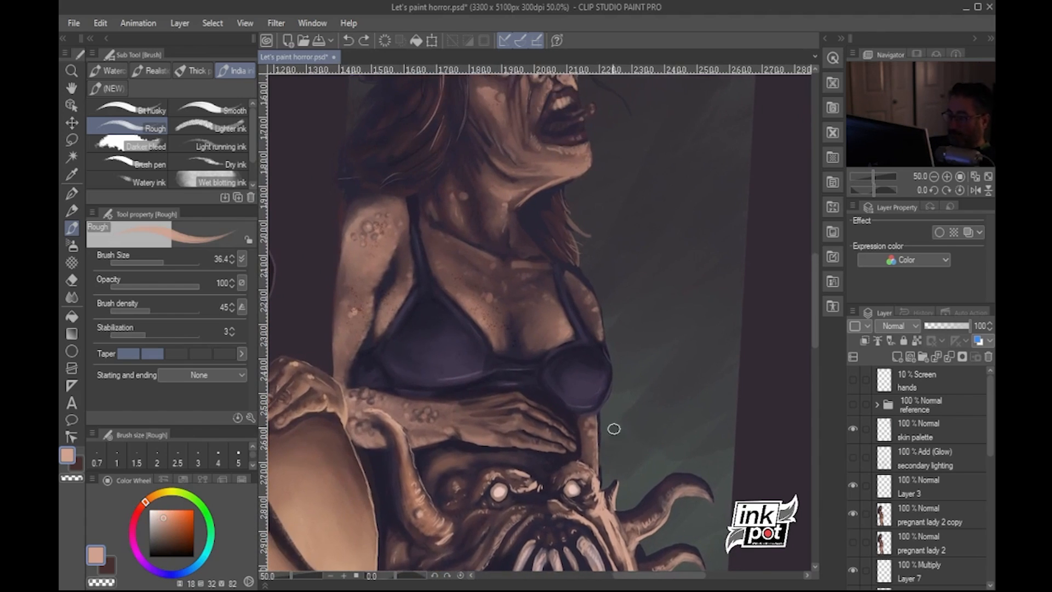
# Paint light peach highlights along the lowest finger and on the fingertips, undoing unsatisfactory strokes
pyautogui.click(564, 448)
pyautogui.hotkey('ctrl', 'z')
pyautogui.moveTo(518, 448); pyautogui.dragTo(510, 446)
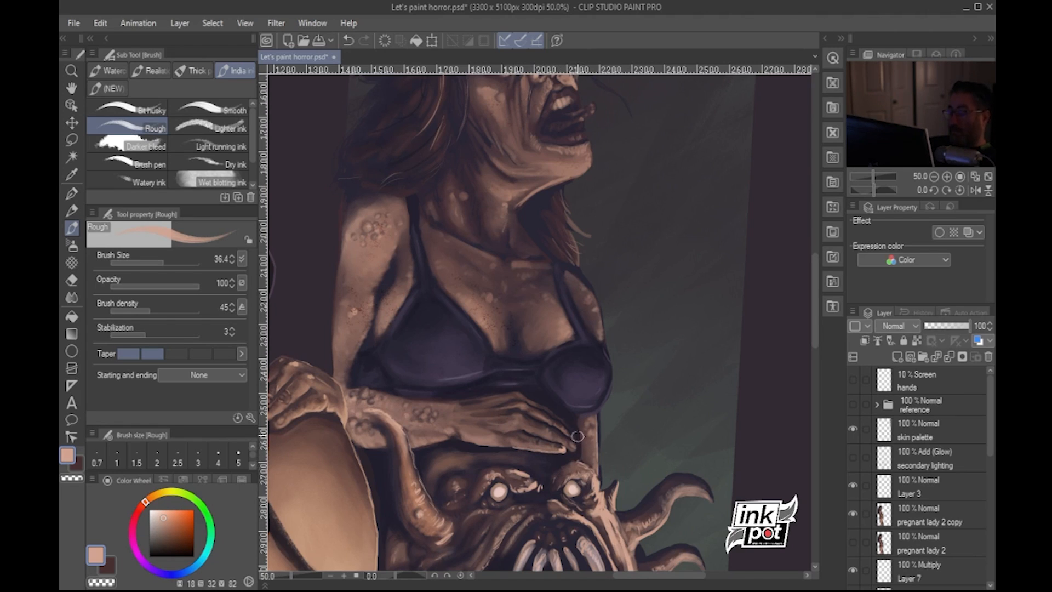
pyautogui.hotkey('ctrl', 'z')
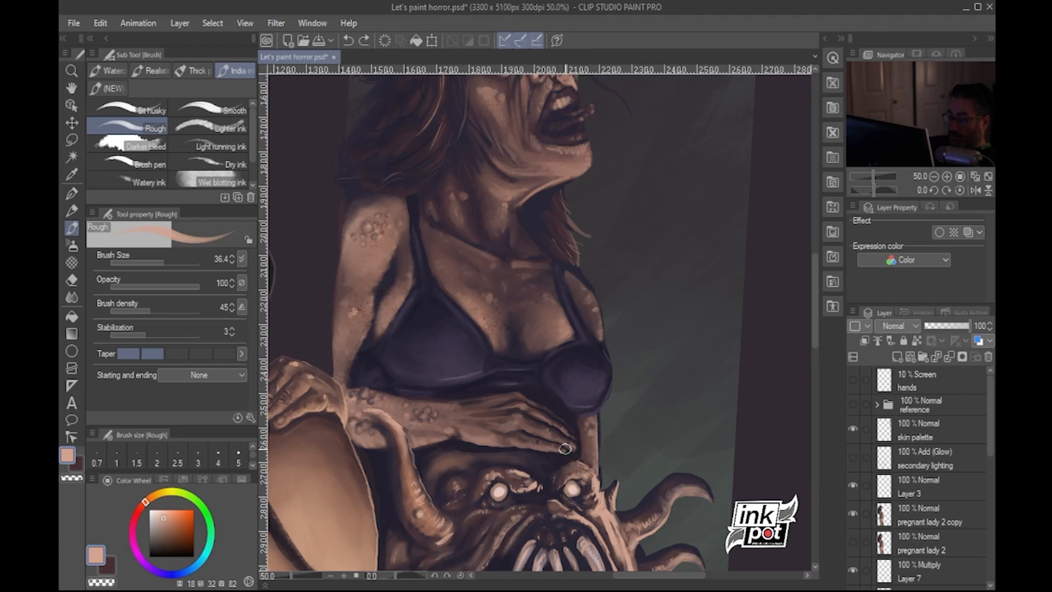
pyautogui.moveTo(565, 449); pyautogui.dragTo(465, 439)
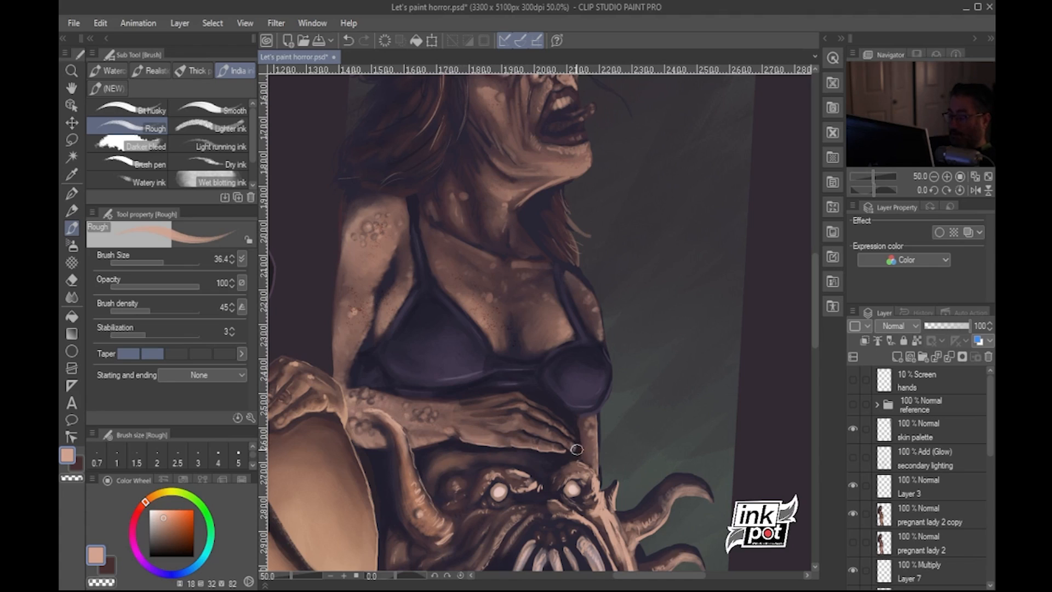
pyautogui.moveTo(574, 450); pyautogui.dragTo(572, 451)
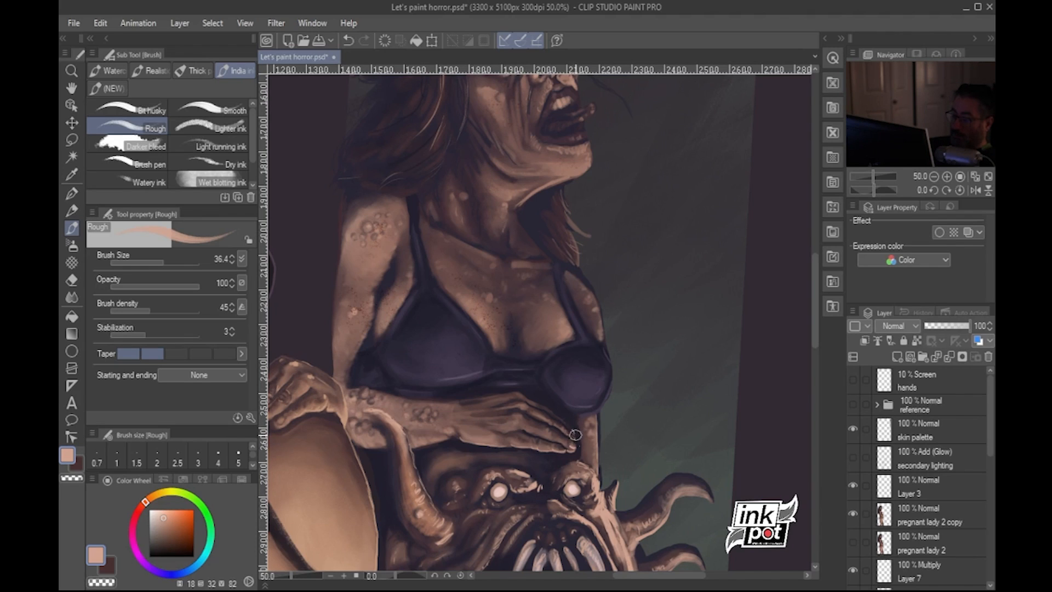
# Touch up the fingertip gaps with sampled dark blue and dark reddish purple, and paint a light peach rim along the arm edge beside them
pyautogui.hotkey('ctrl', 'z')
pyautogui.keyDown('alt'); pyautogui.click(564, 443); pyautogui.keyUp('alt')
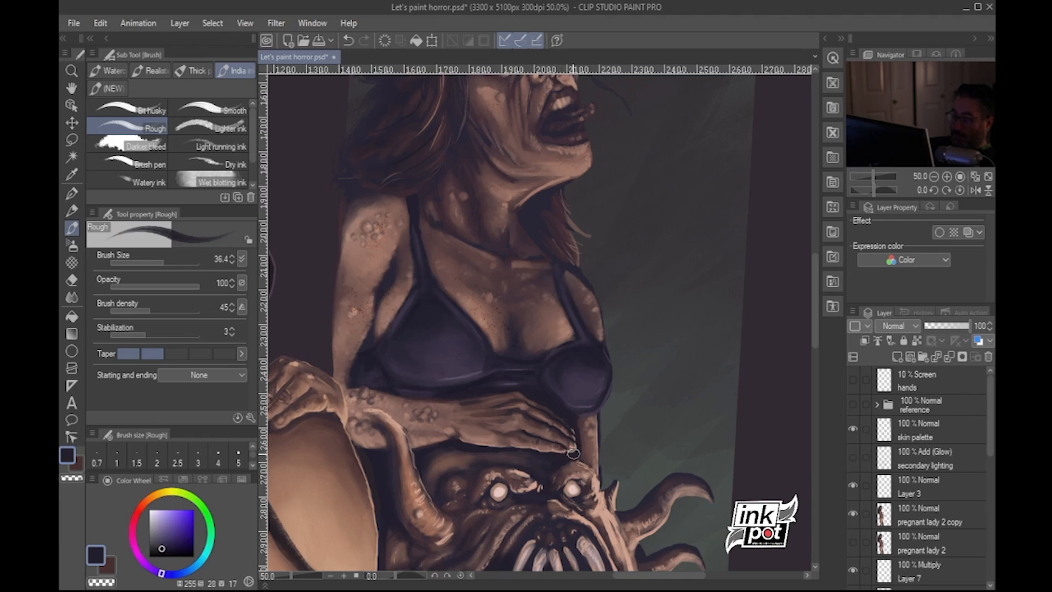
pyautogui.keyDown('alt'); pyautogui.click(564, 448); pyautogui.keyUp('alt')
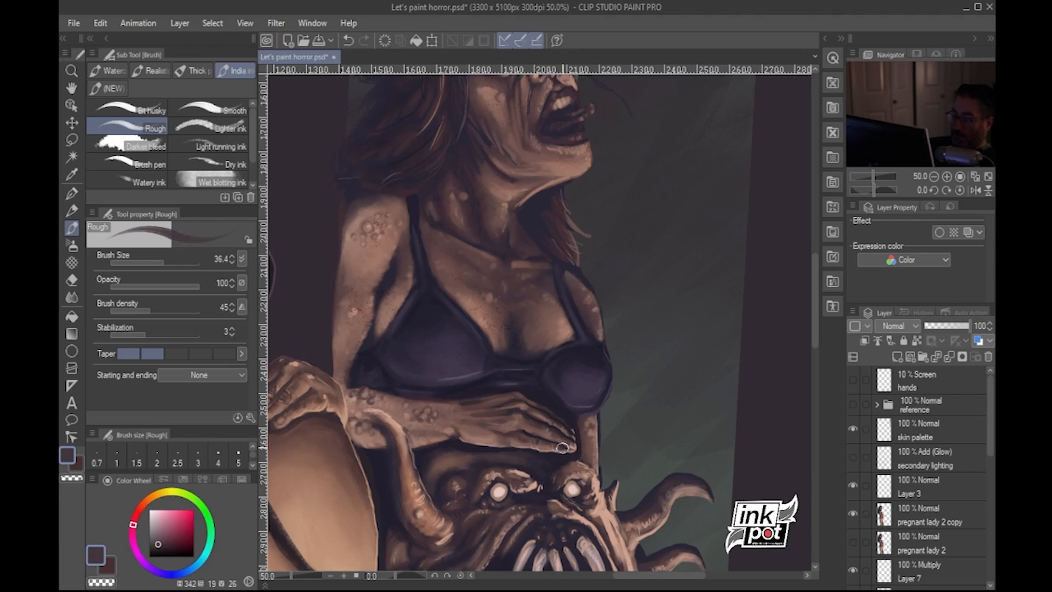
pyautogui.keyDown('alt'); pyautogui.click(582, 445); pyautogui.keyUp('alt')
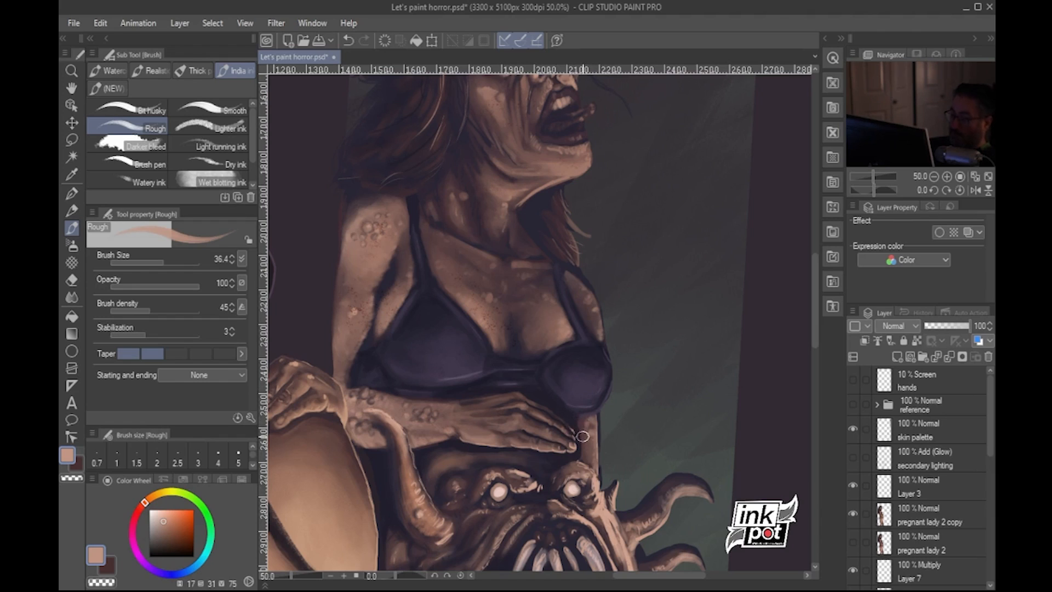
pyautogui.moveTo(577, 416); pyautogui.dragTo(587, 464)
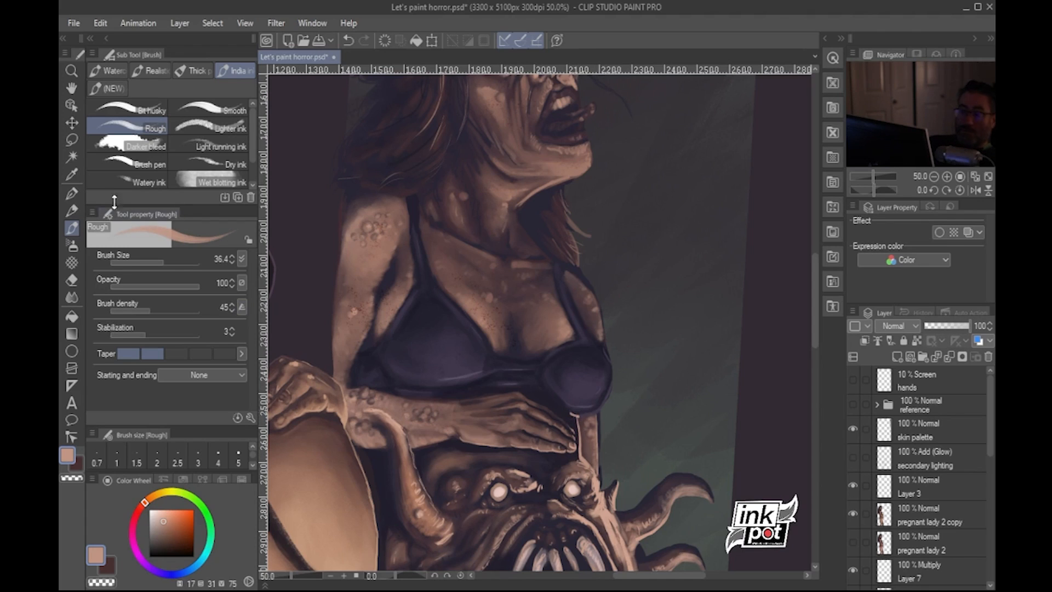
# Switch back to the Oil 3 brush at size 10.6 and shade the fingertip edges with a sampled reddish brown
pyautogui.click(71, 280)
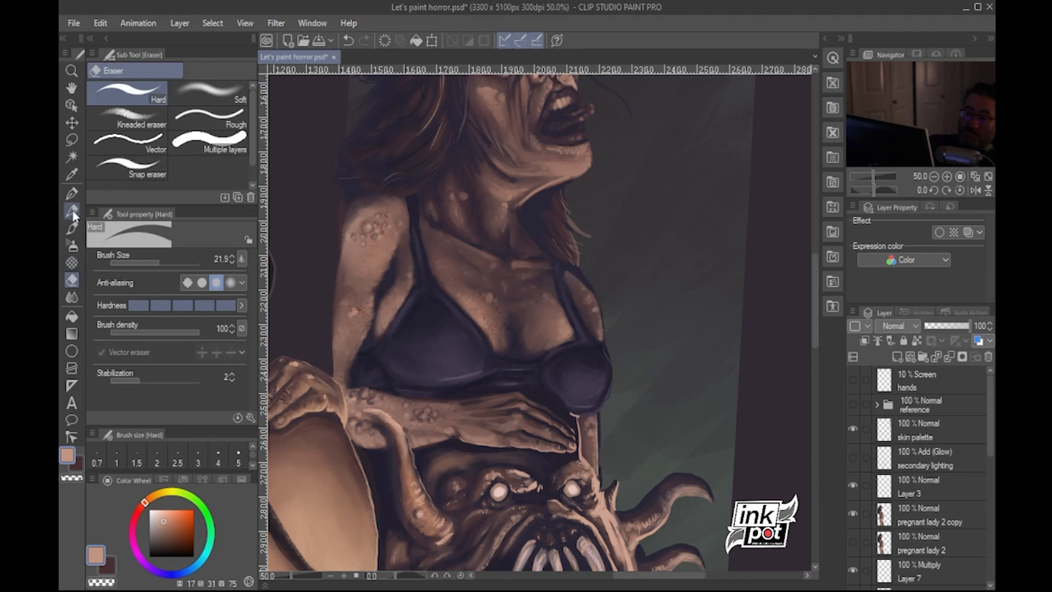
pyautogui.click(71, 228)
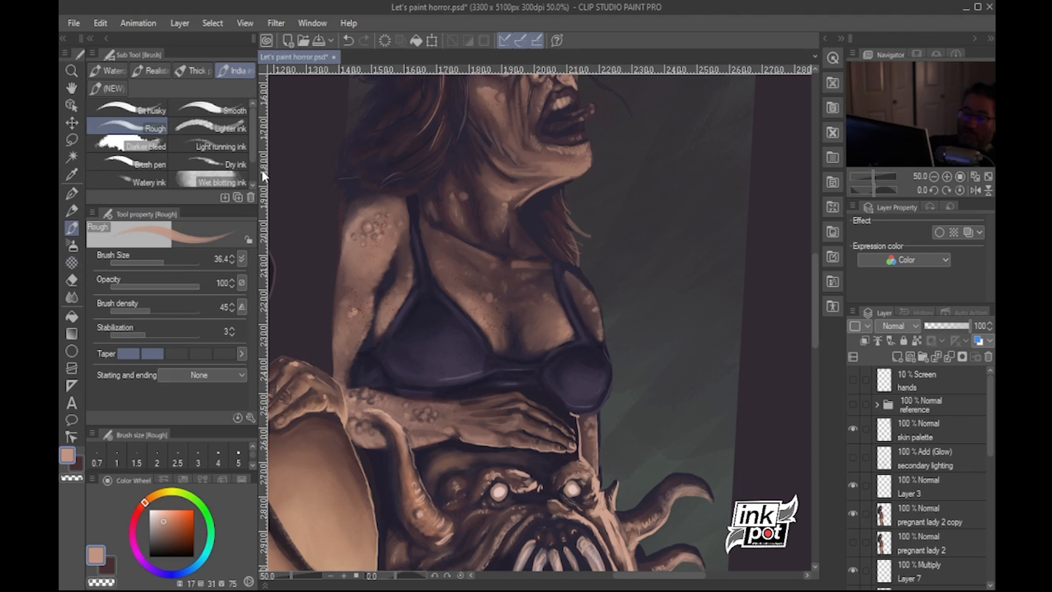
pyautogui.click(121, 91)
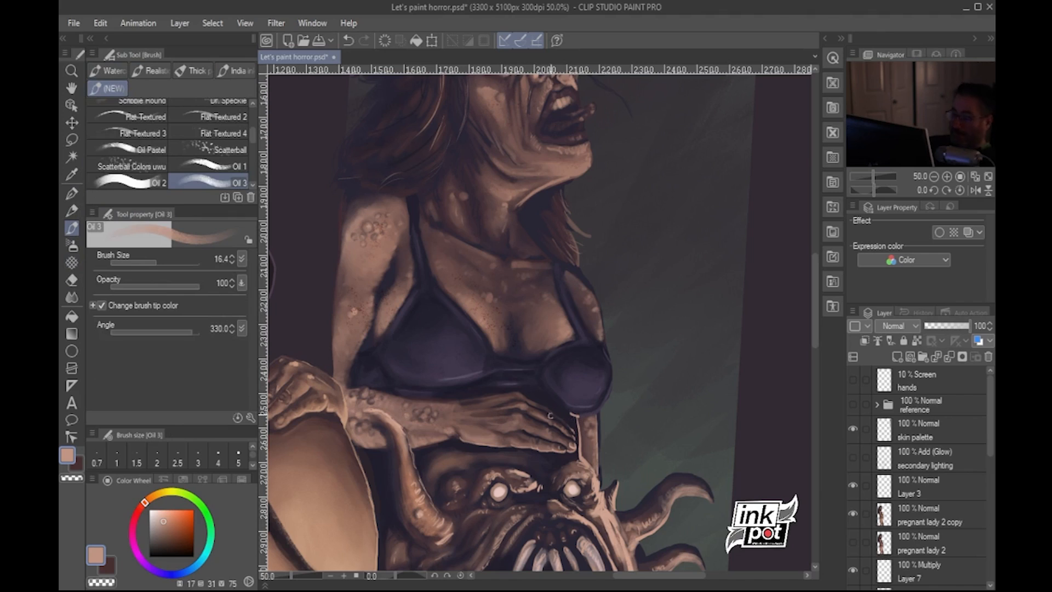
pyautogui.click(153, 260)
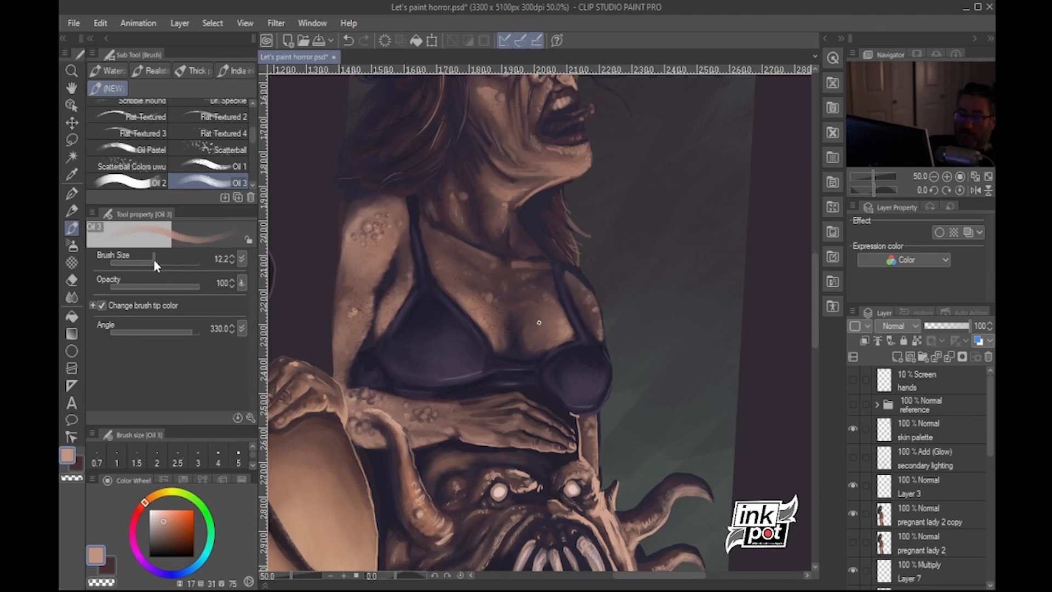
pyautogui.keyDown('alt'); pyautogui.click(455, 454); pyautogui.keyUp('alt')
pyautogui.moveTo(575, 454); pyautogui.dragTo(574, 435)
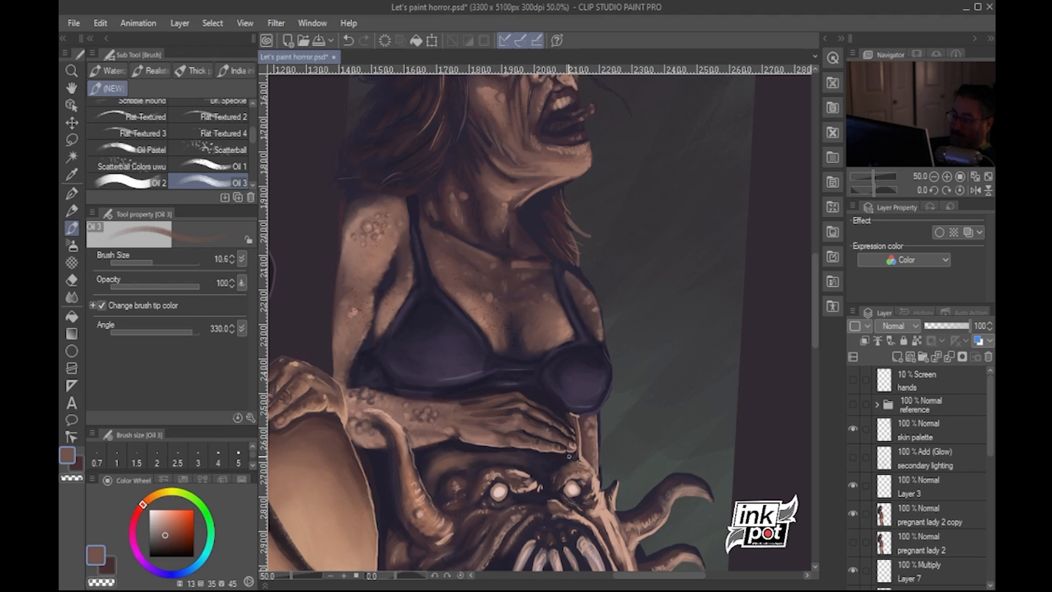
# Refine the shadows between the upper hand's fingers and knuckles with sampled dark blue, dark purple and reddish brown
pyautogui.keyDown('alt'); pyautogui.click(446, 466); pyautogui.keyUp('alt')
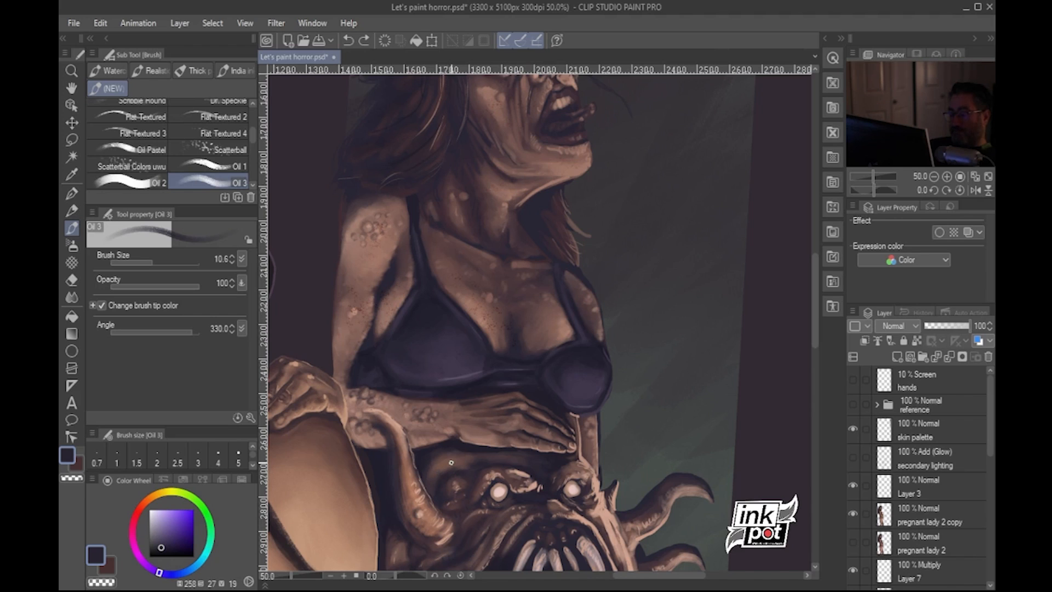
pyautogui.scroll(-3, 451, 462)
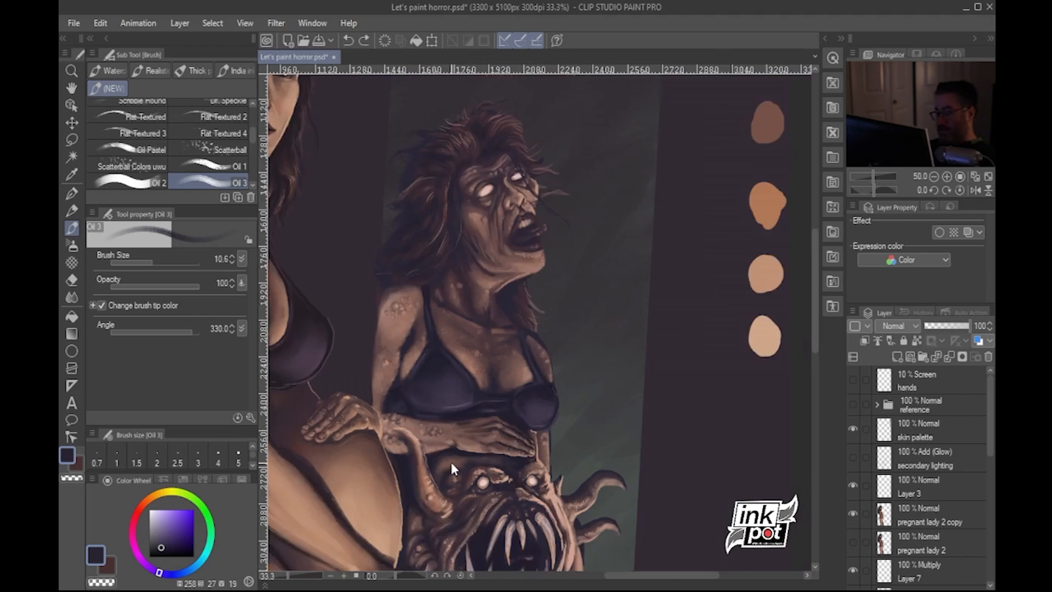
pyautogui.scroll(-1, 451, 462)
pyautogui.scroll(1, 451, 462)
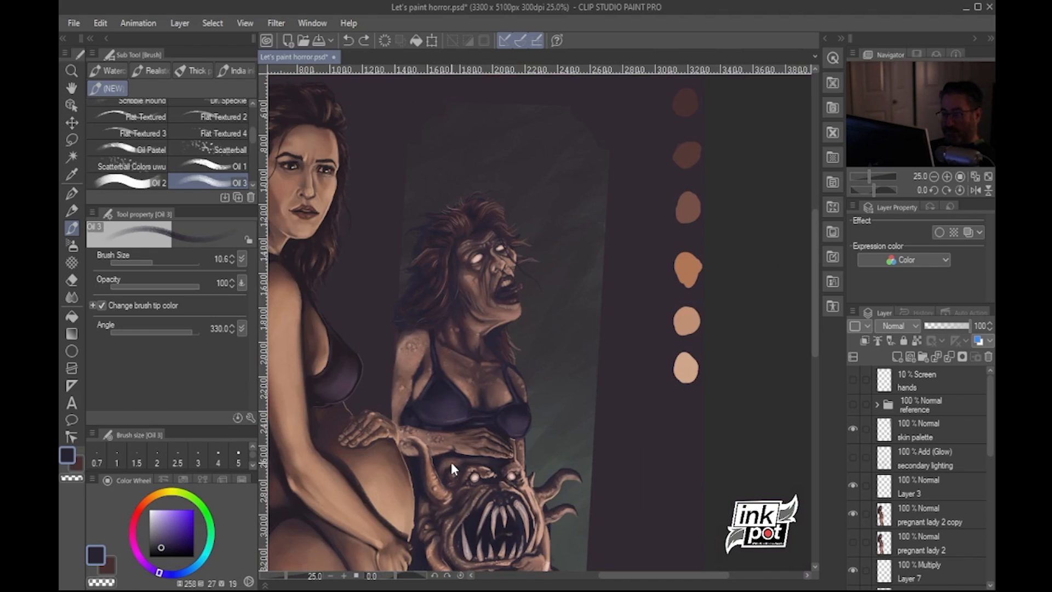
pyautogui.scroll(3, 452, 462)
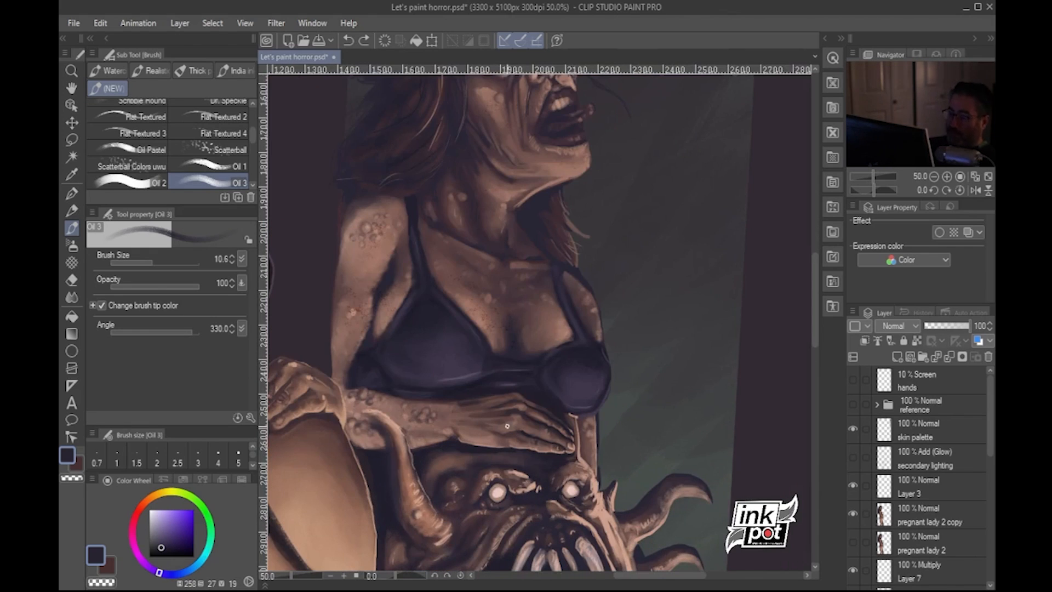
pyautogui.keyDown('alt'); pyautogui.click(507, 427); pyautogui.keyUp('alt')
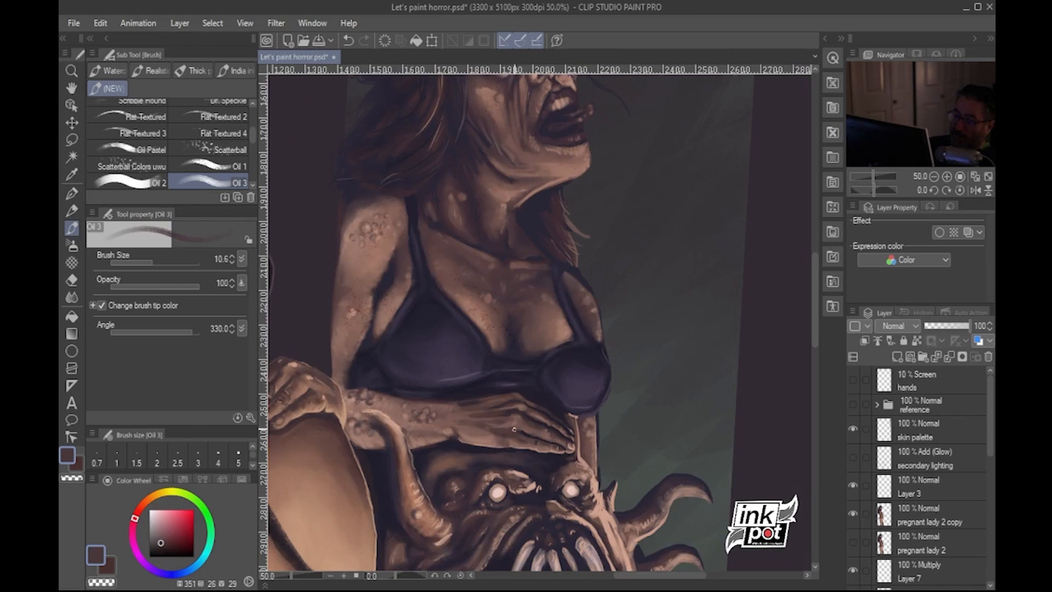
pyautogui.keyDown('alt'); pyautogui.click(518, 427); pyautogui.keyUp('alt')
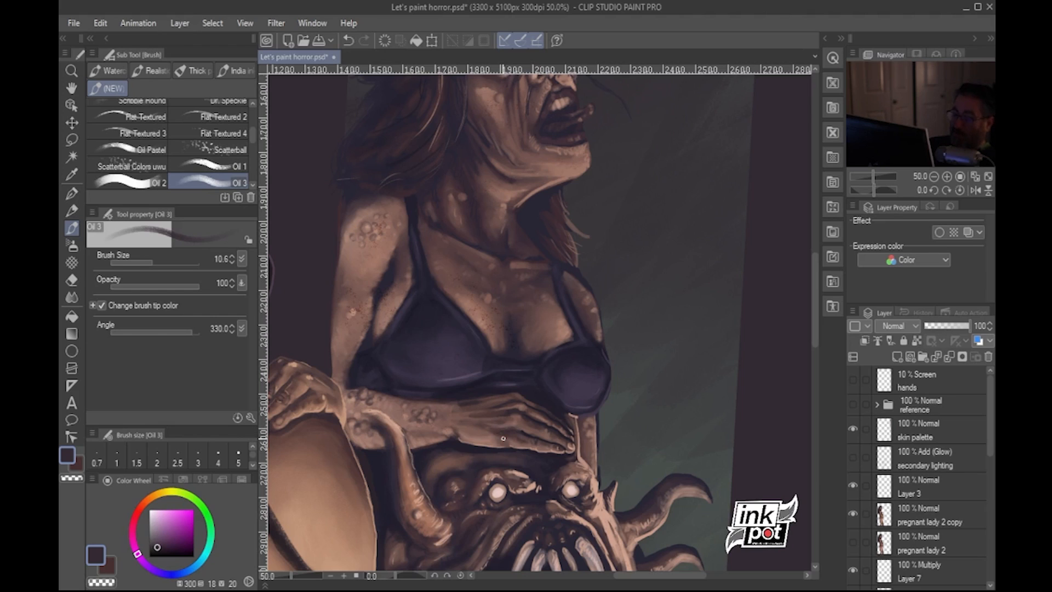
pyautogui.moveTo(678, 469); pyautogui.dragTo(669, 471)
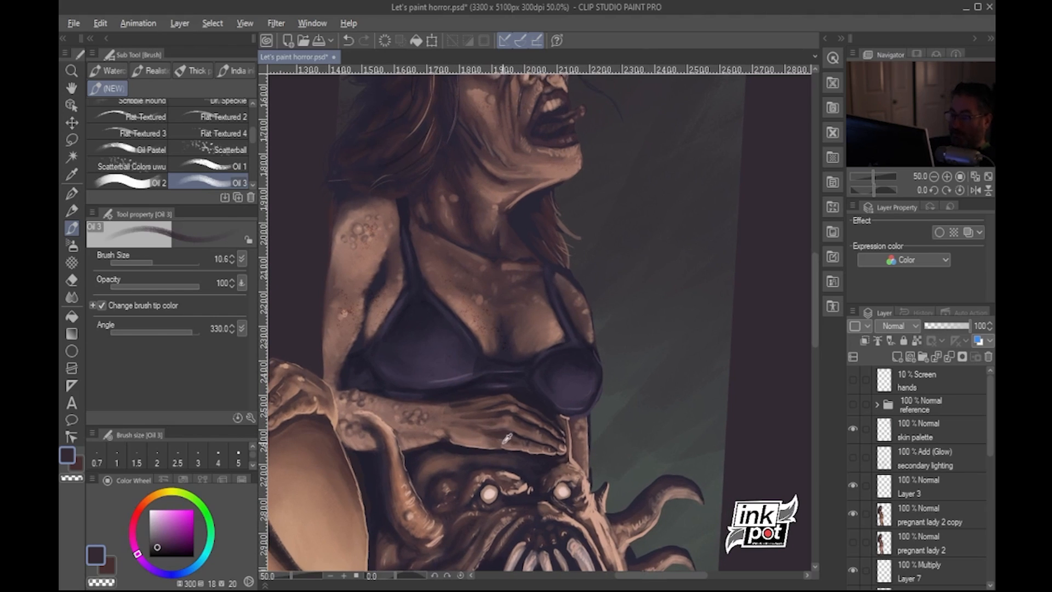
pyautogui.keyDown('alt'); pyautogui.click(503, 438); pyautogui.keyUp('alt')
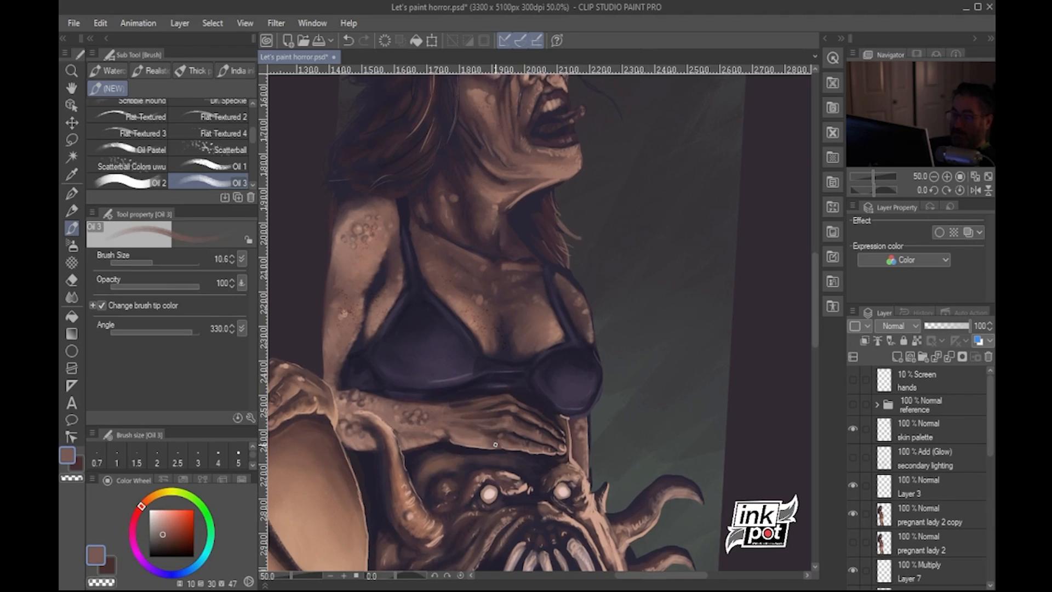
pyautogui.moveTo(508, 433); pyautogui.dragTo(502, 436)
# Enlarge the Oil 3 brush to 27.2 and blend reddish brown over the back of the upper hand
pyautogui.scroll(-2, 505, 446)
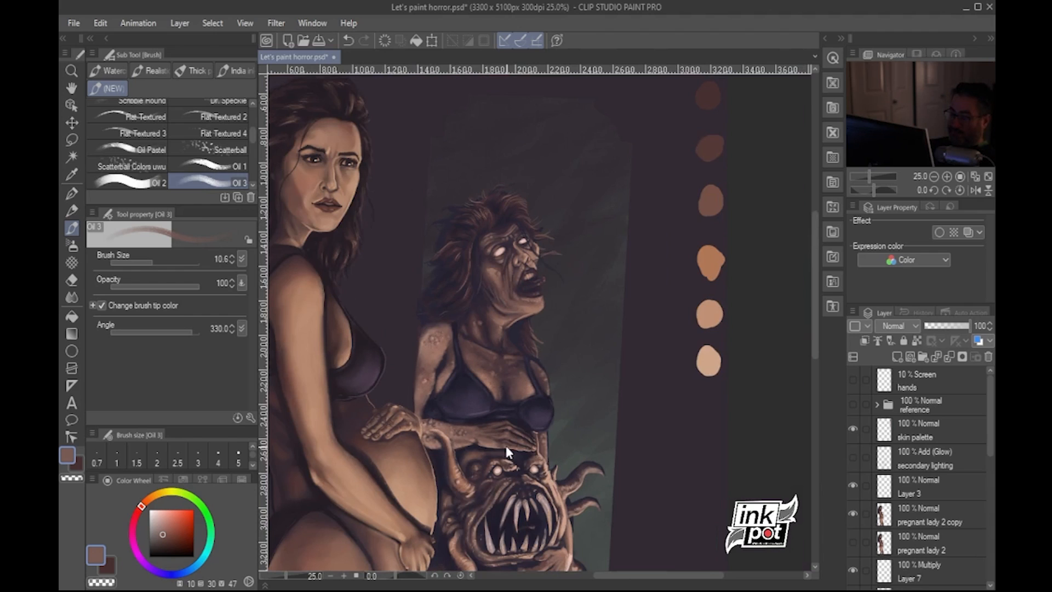
pyautogui.moveTo(506, 446); pyautogui.dragTo(618, 355)
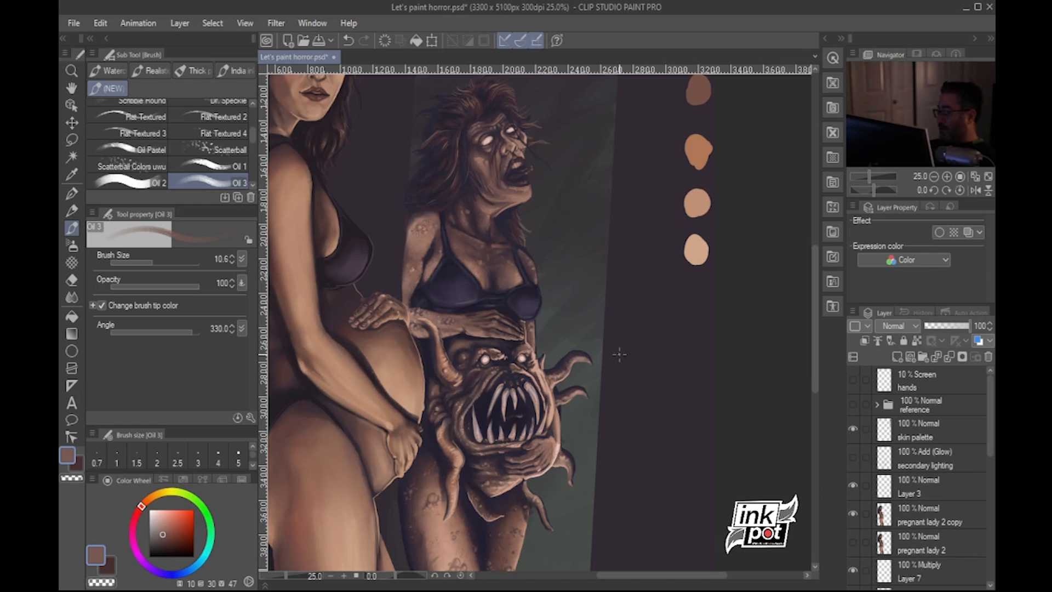
pyautogui.scroll(2, 619, 354)
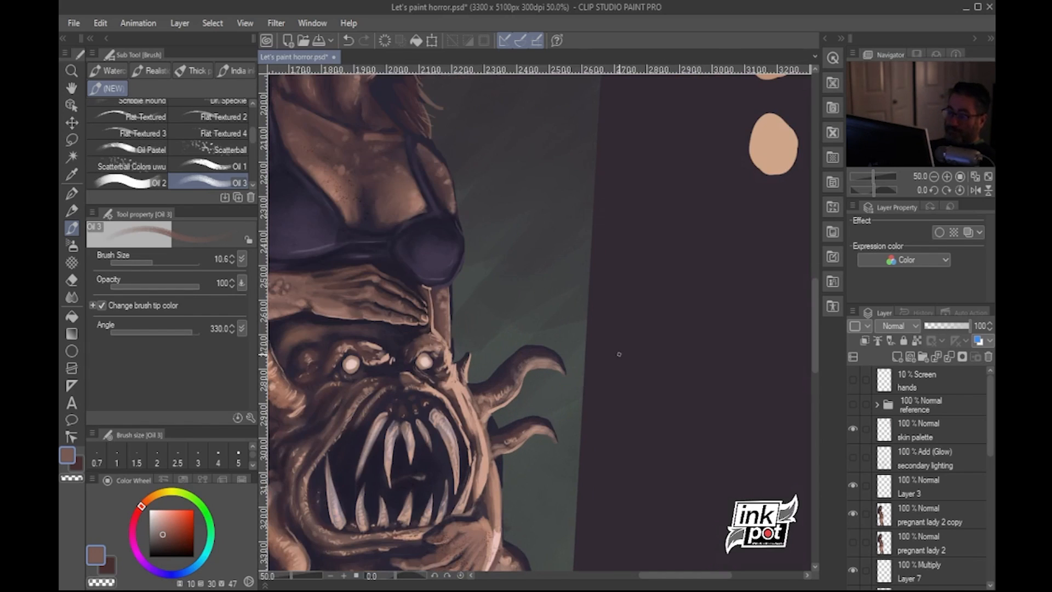
pyautogui.moveTo(636, 486); pyautogui.dragTo(732, 449)
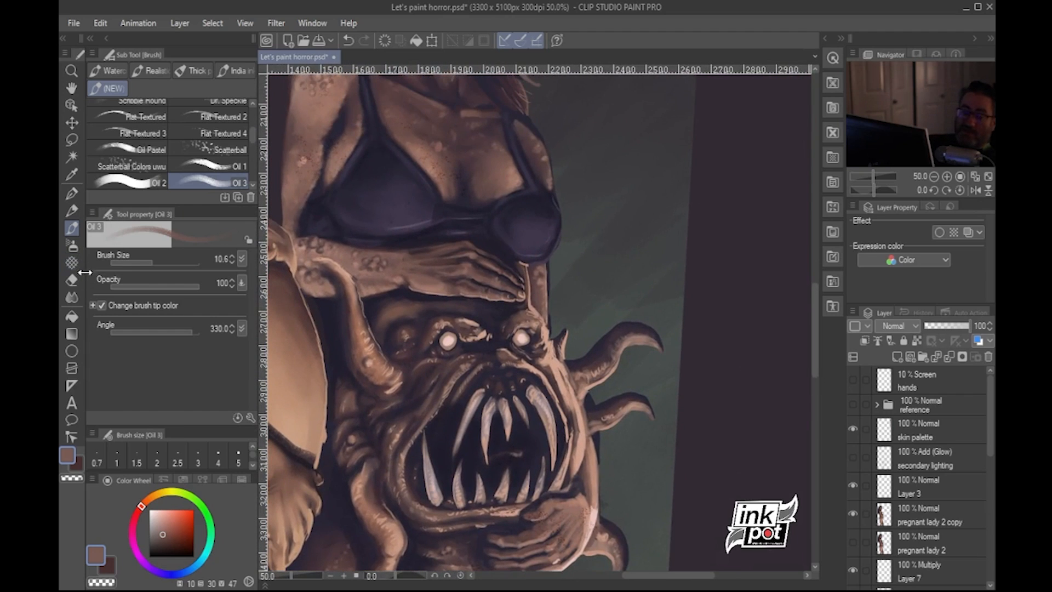
pyautogui.moveTo(153, 263); pyautogui.dragTo(160, 260)
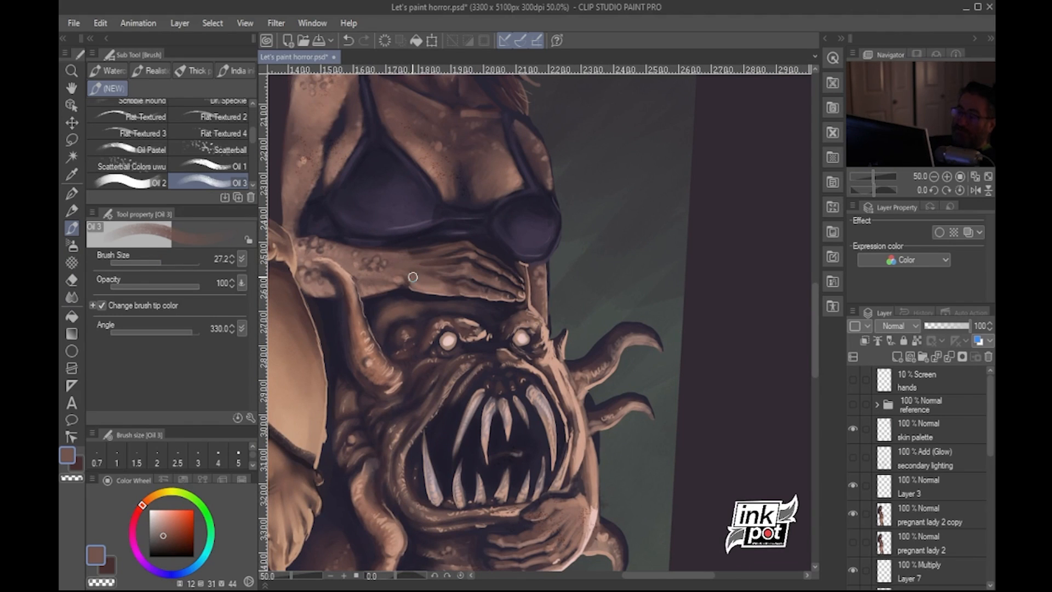
# Paint out the fingers of the hand below the creature's mouth with sampled dark blue, using Oil 3 at size 13.1
pyautogui.scroll(-5, 626, 357)
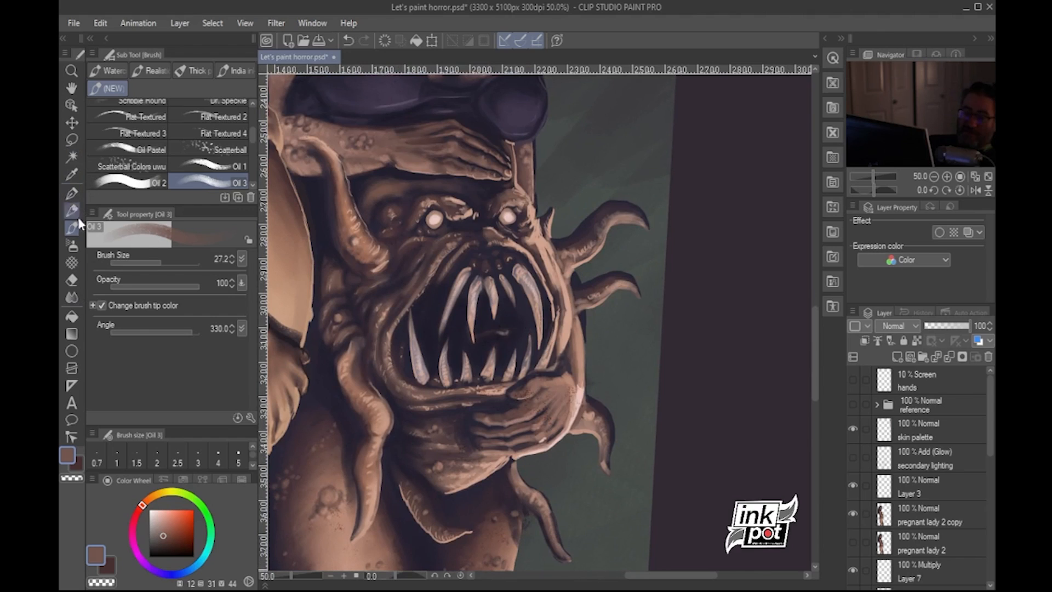
pyautogui.keyDown('alt'); pyautogui.click(489, 407); pyautogui.keyUp('alt')
pyautogui.click(154, 262)
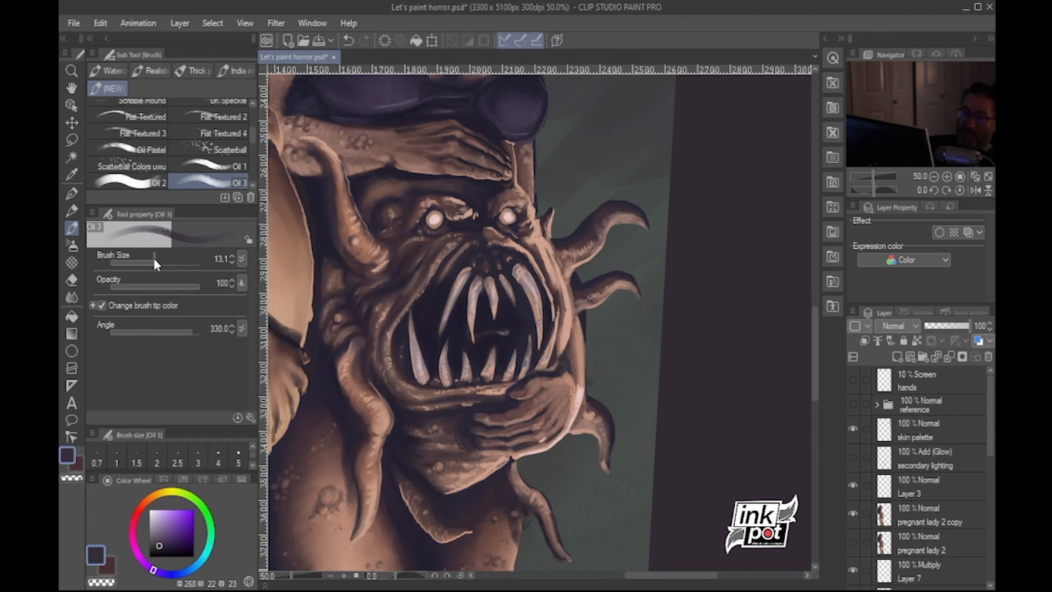
pyautogui.moveTo(485, 409)
pyautogui.mouseDown()
pyautogui.moveTo(472, 416)
pyautogui.moveTo(487, 418)
pyautogui.mouseUp()
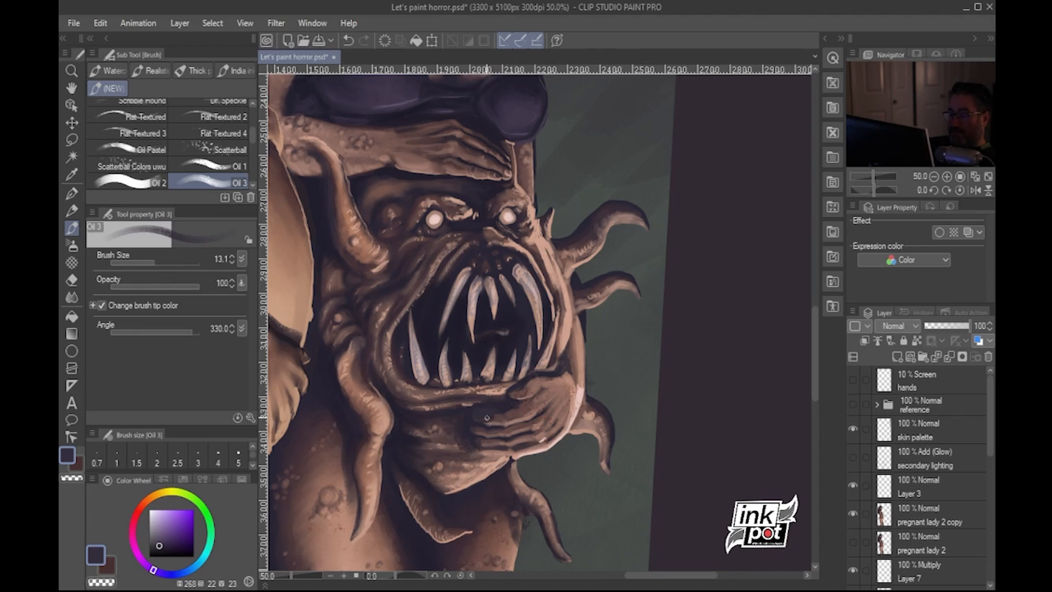
pyautogui.keyDown('alt'); pyautogui.click(473, 420); pyautogui.keyUp('alt')
pyautogui.moveTo(482, 412)
pyautogui.mouseDown()
pyautogui.moveTo(505, 419)
pyautogui.moveTo(531, 383)
pyautogui.moveTo(512, 393)
pyautogui.moveTo(552, 378)
pyautogui.moveTo(534, 383)
pyautogui.moveTo(552, 387)
pyautogui.moveTo(540, 390)
pyautogui.mouseUp()
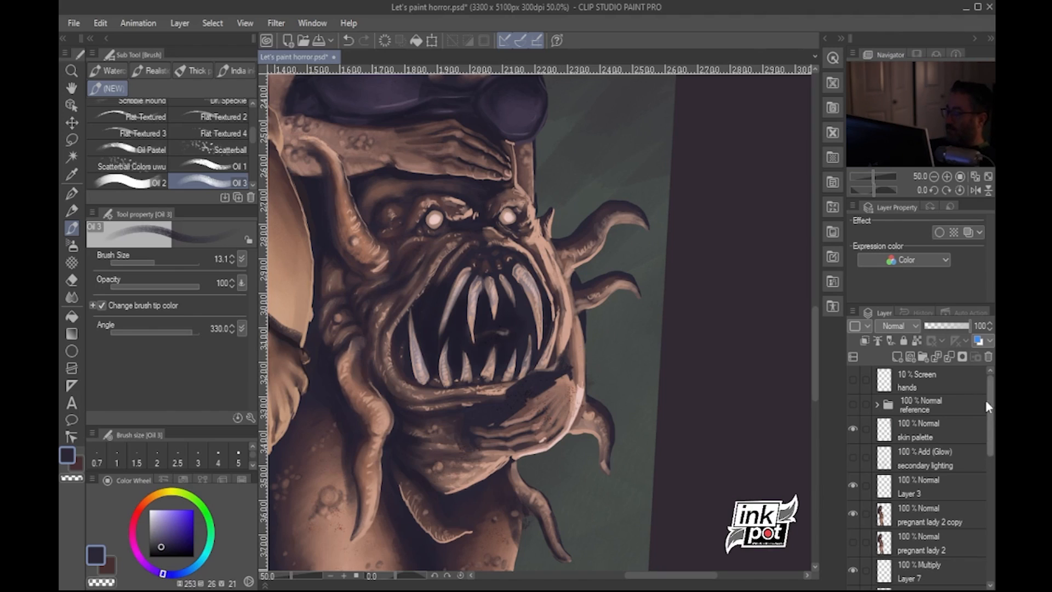
# Show the "hands" sketch layer, set its opacity to 40%, and make Layer 4 active for painting
pyautogui.click(854, 379)
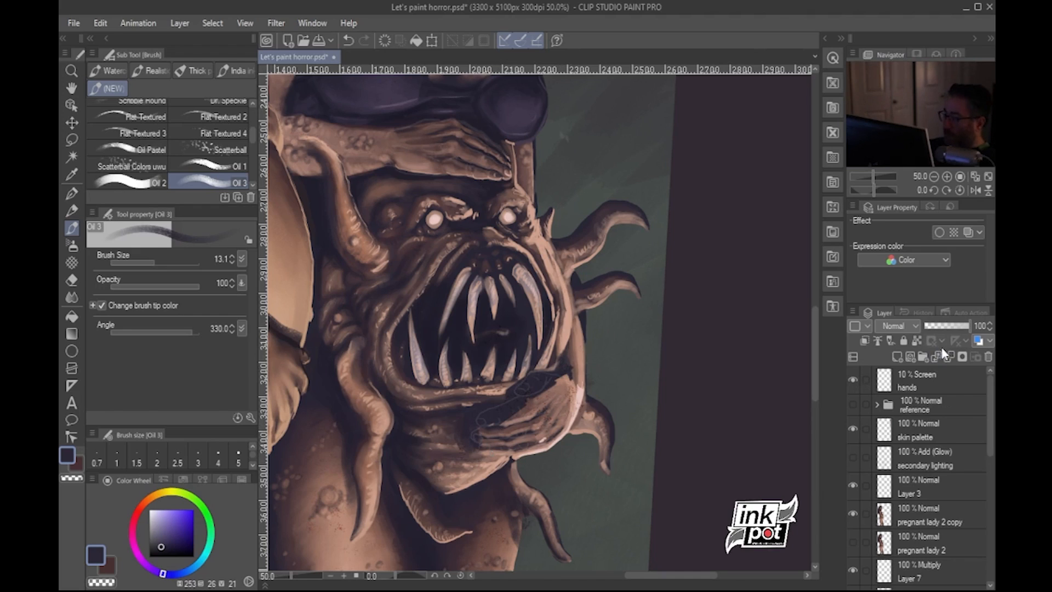
pyautogui.click(942, 374)
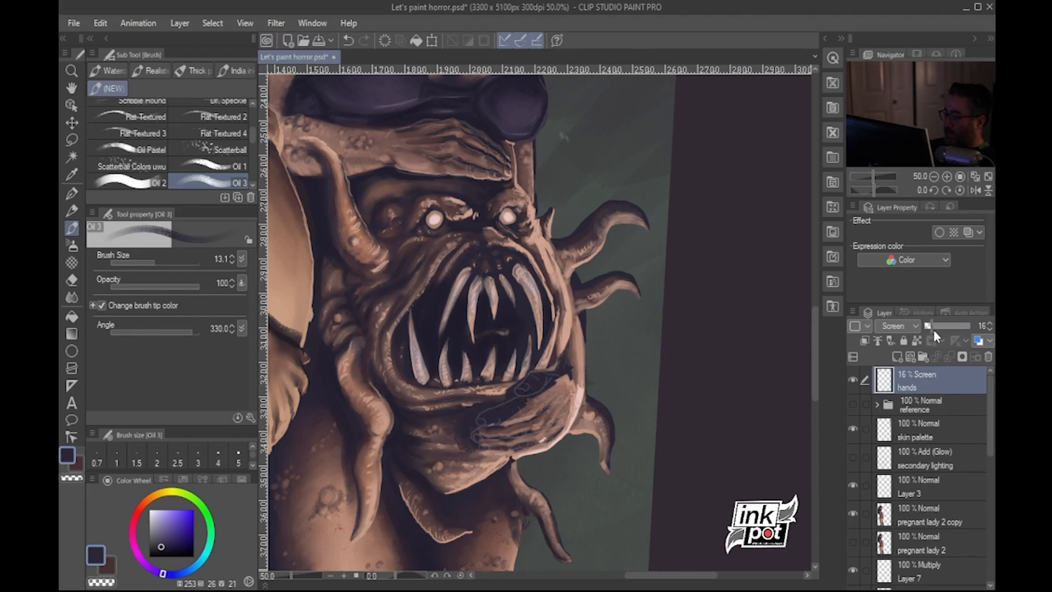
pyautogui.moveTo(938, 326); pyautogui.dragTo(942, 324)
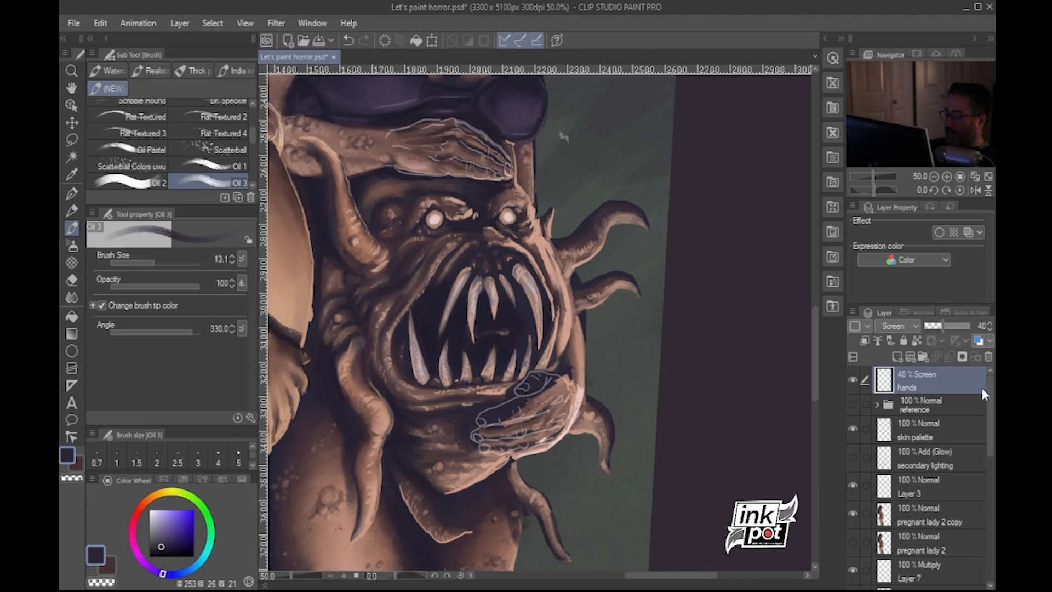
pyautogui.moveTo(990, 439); pyautogui.dragTo(992, 514)
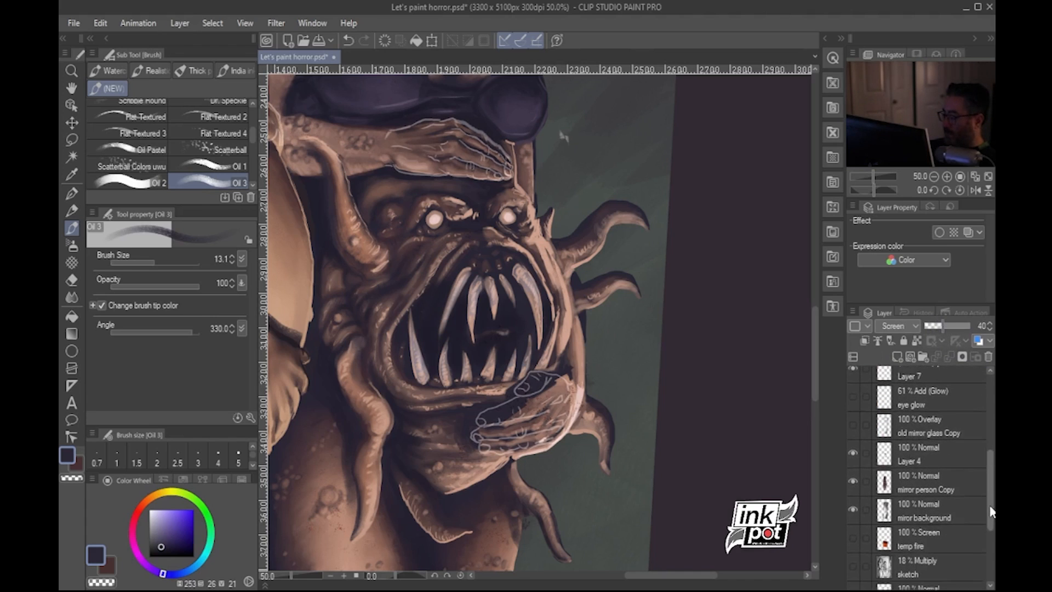
pyautogui.click(936, 450)
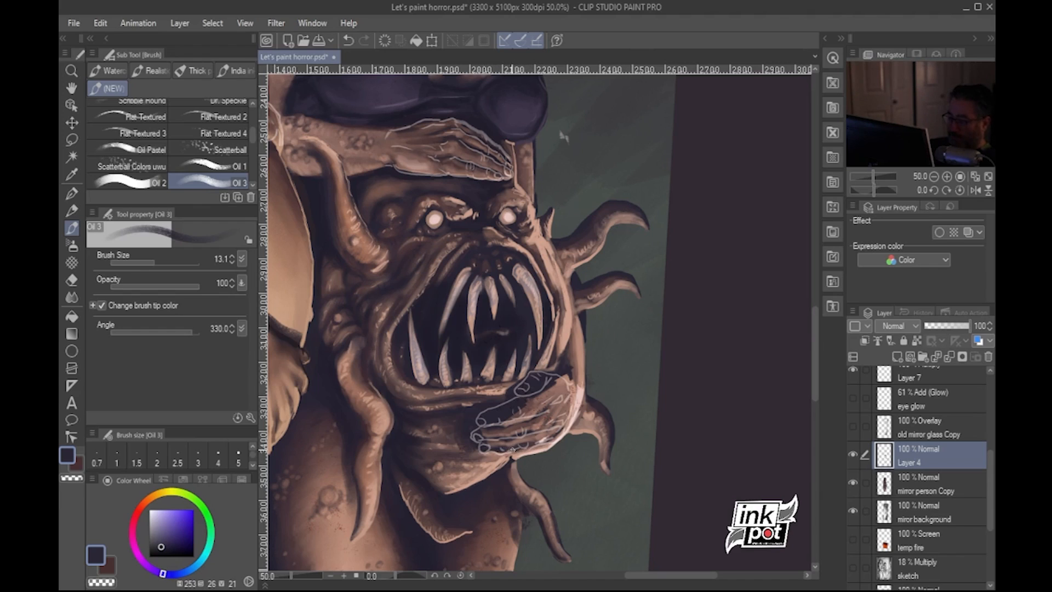
# Block in the whole lower hand beneath the sketch lines with dark blue at brush size 31.5, and reduce the brush to 15.2
pyautogui.moveTo(511, 452)
pyautogui.mouseDown()
pyautogui.moveTo(546, 447)
pyautogui.moveTo(568, 419)
pyautogui.moveTo(571, 381)
pyautogui.mouseUp()
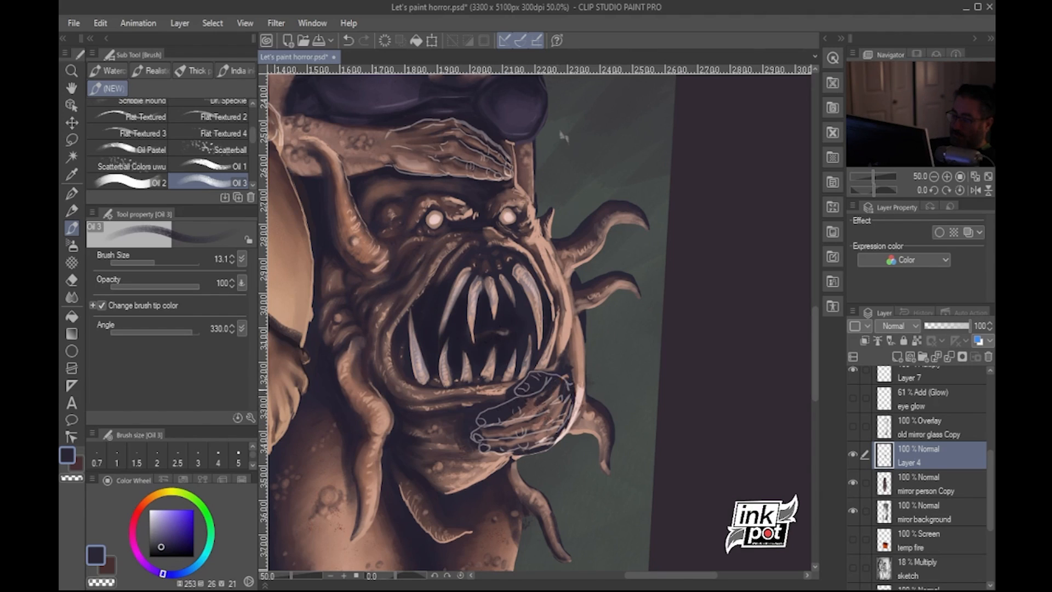
pyautogui.moveTo(529, 401); pyautogui.dragTo(480, 432)
pyautogui.click(162, 263)
pyautogui.moveTo(549, 402)
pyautogui.mouseDown()
pyautogui.moveTo(564, 382)
pyautogui.moveTo(545, 428)
pyautogui.moveTo(558, 408)
pyautogui.moveTo(508, 421)
pyautogui.moveTo(514, 427)
pyautogui.moveTo(488, 440)
pyautogui.moveTo(514, 443)
pyautogui.moveTo(486, 445)
pyautogui.moveTo(529, 439)
pyautogui.moveTo(523, 423)
pyautogui.moveTo(560, 409)
pyautogui.moveTo(547, 431)
pyautogui.moveTo(568, 400)
pyautogui.moveTo(537, 442)
pyautogui.moveTo(555, 419)
pyautogui.moveTo(511, 441)
pyautogui.moveTo(512, 427)
pyautogui.moveTo(537, 431)
pyautogui.moveTo(519, 446)
pyautogui.mouseUp()
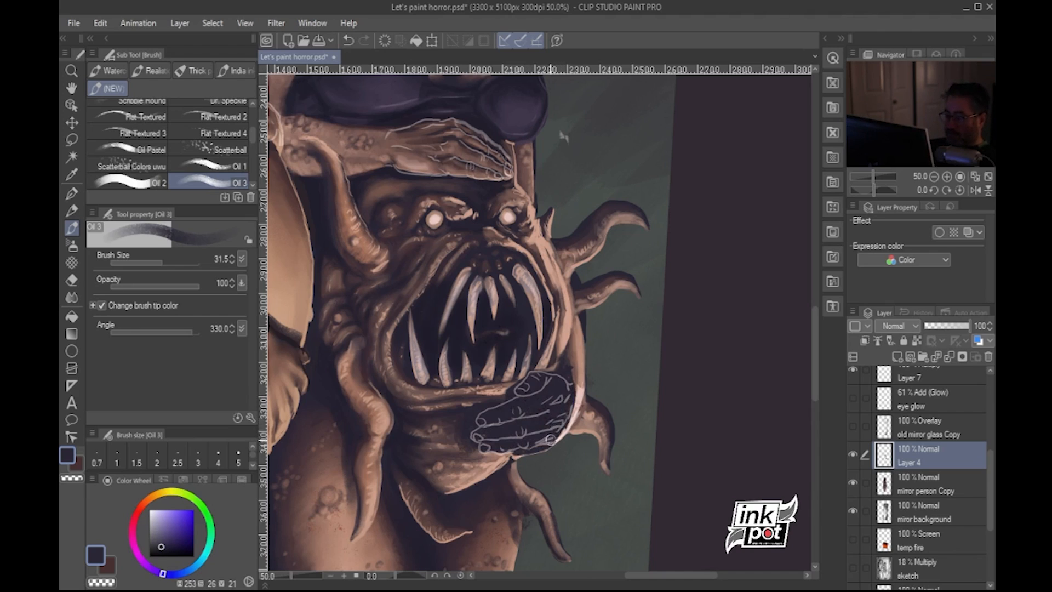
pyautogui.moveTo(573, 408)
pyautogui.mouseDown()
pyautogui.moveTo(571, 372)
pyautogui.moveTo(569, 417)
pyautogui.mouseUp()
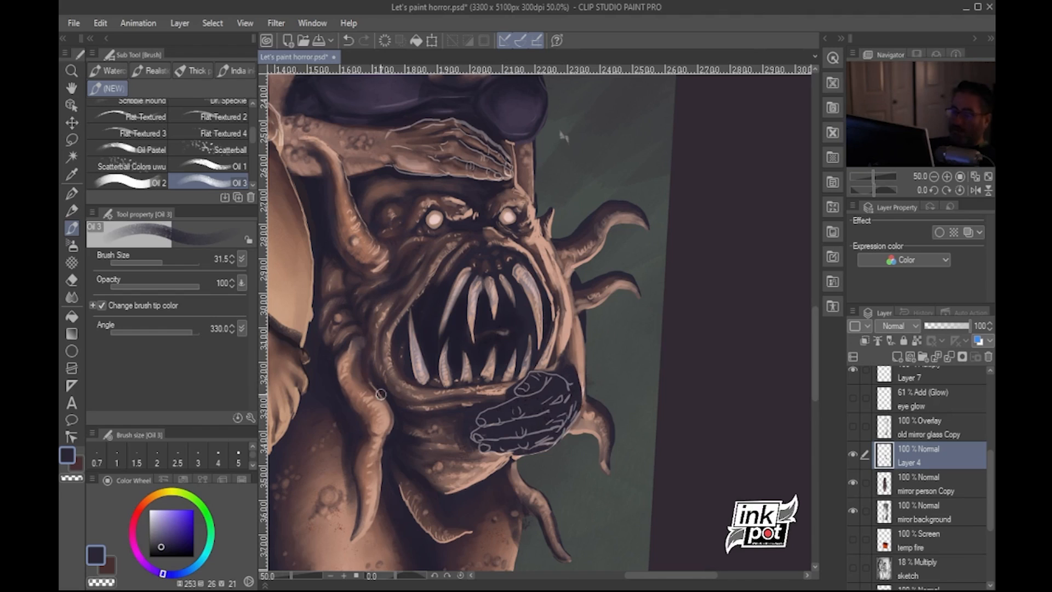
pyautogui.moveTo(171, 252); pyautogui.dragTo(155, 250)
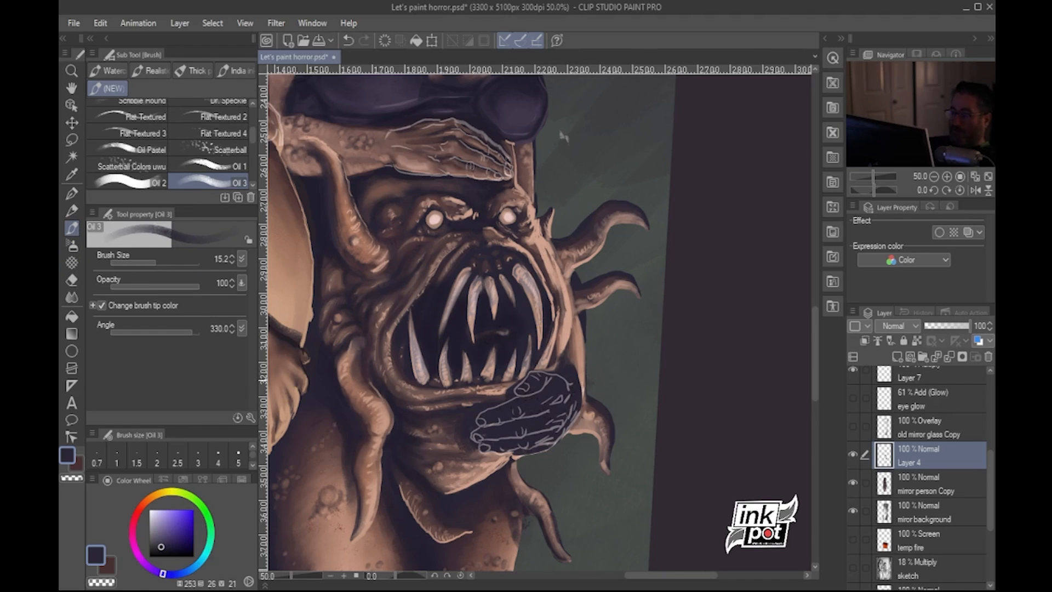
# Trim the dark base along the lower hand's outer edge with sampled tan and brown skin tones, and save the file
pyautogui.keyDown('alt'); pyautogui.click(584, 354); pyautogui.keyUp('alt')
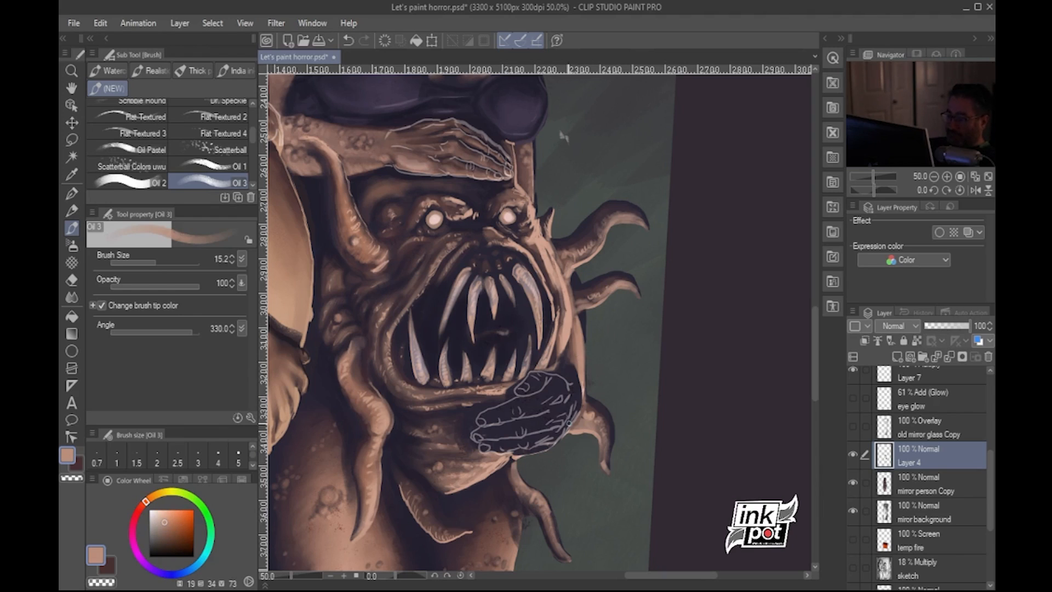
pyautogui.moveTo(563, 430); pyautogui.dragTo(574, 412)
pyautogui.moveTo(573, 415); pyautogui.dragTo(577, 384)
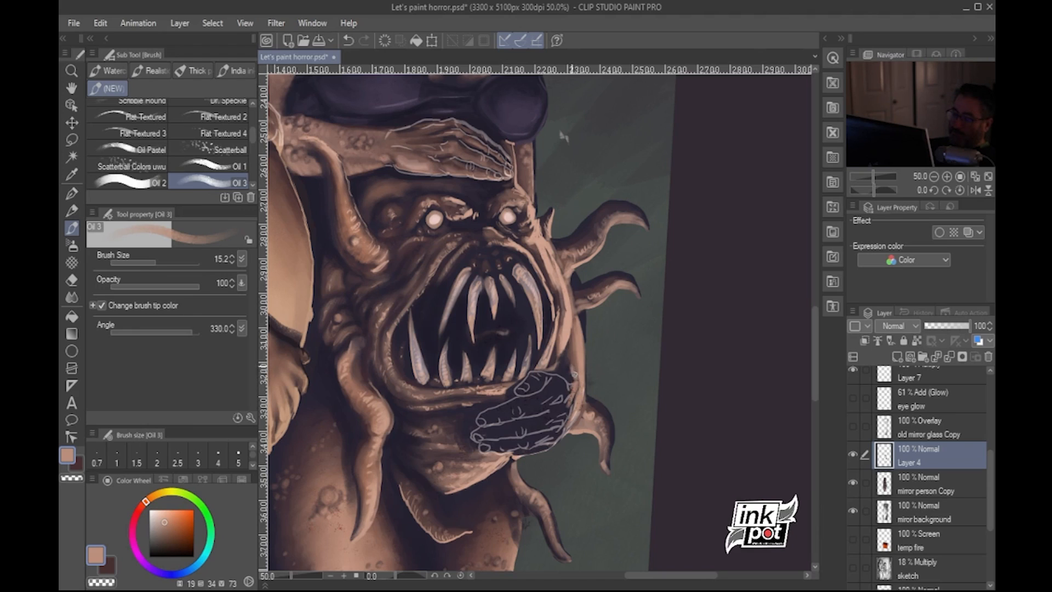
pyautogui.keyDown('alt'); pyautogui.click(572, 357); pyautogui.keyUp('alt')
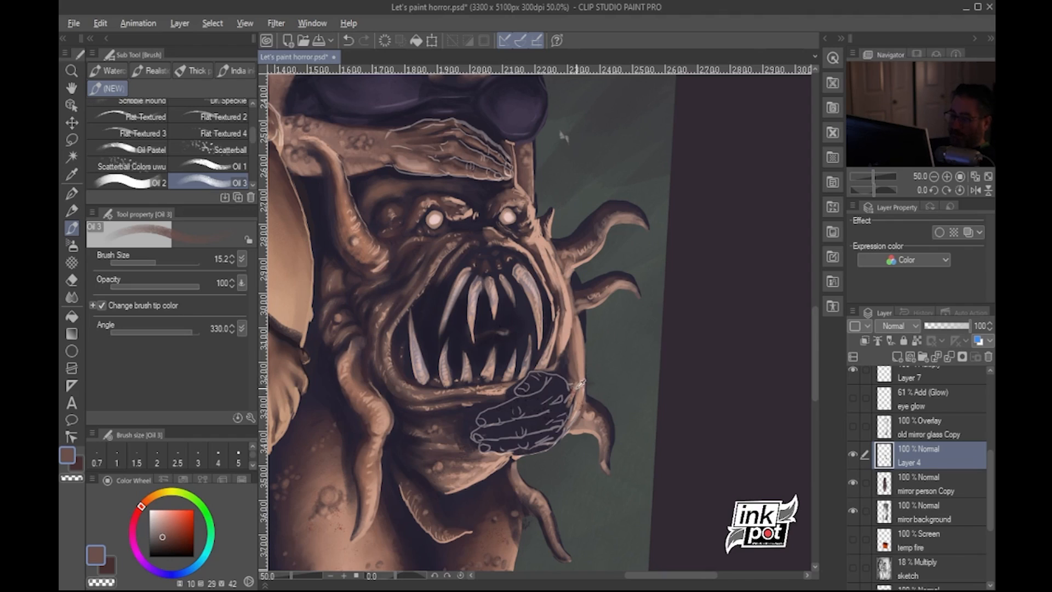
pyautogui.keyDown('alt'); pyautogui.click(579, 382); pyautogui.keyUp('alt')
pyautogui.keyDown('alt'); pyautogui.click(580, 393); pyautogui.keyUp('alt')
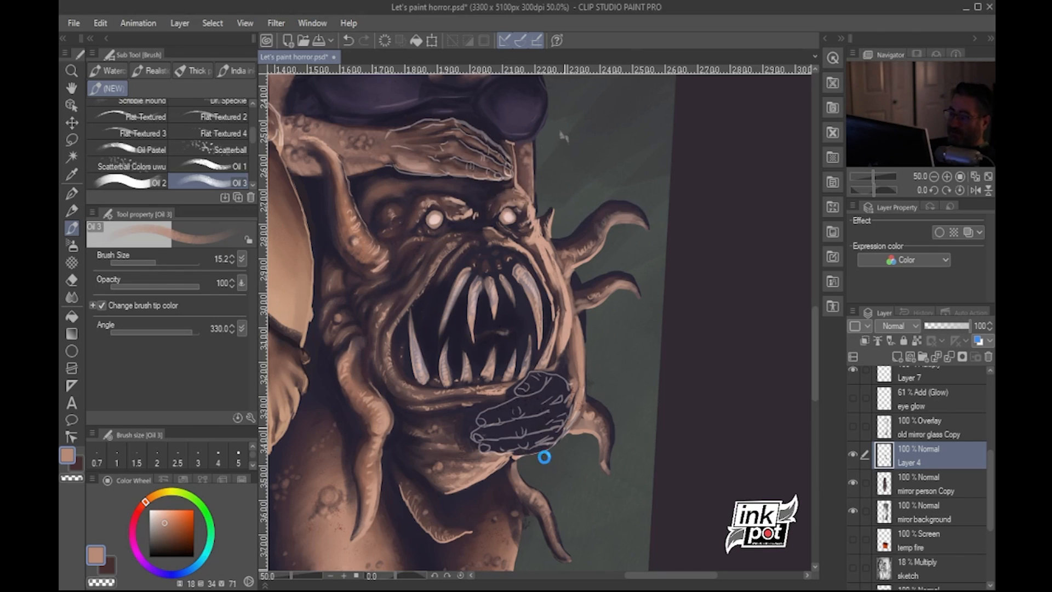
pyautogui.hotkey('ctrl', 's')
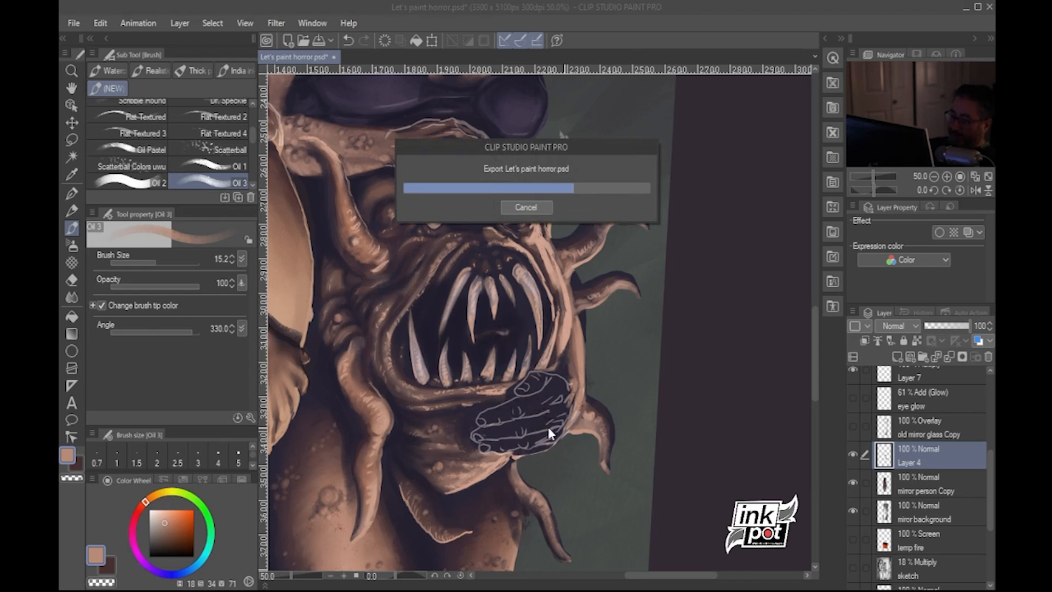
# Paint light tan highlights on the lower hand's fingers, knuckles and thumb following the sketch, and hide the "hands" sketch layer
pyautogui.moveTo(534, 451); pyautogui.dragTo(514, 454)
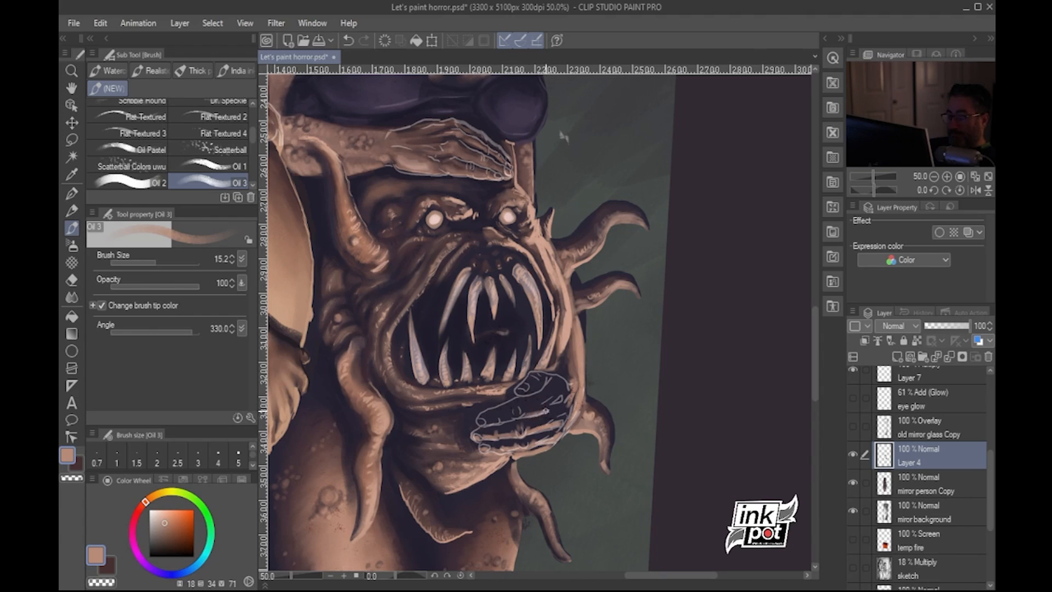
pyautogui.moveTo(546, 409)
pyautogui.mouseDown()
pyautogui.moveTo(559, 401)
pyautogui.moveTo(549, 411)
pyautogui.moveTo(559, 420)
pyautogui.mouseUp()
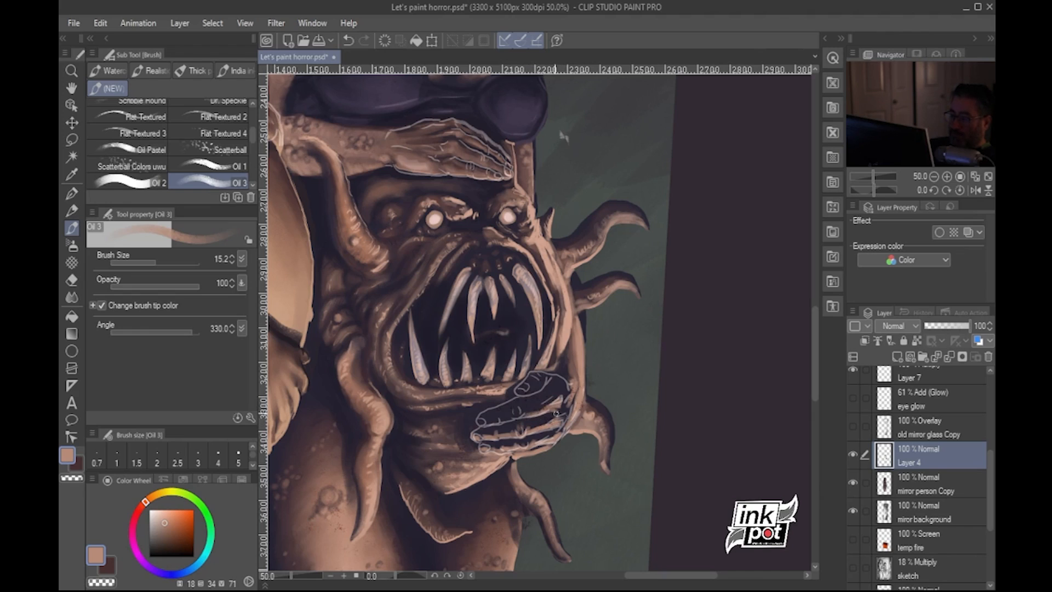
pyautogui.moveTo(521, 412)
pyautogui.mouseDown()
pyautogui.moveTo(508, 409)
pyautogui.moveTo(517, 415)
pyautogui.mouseUp()
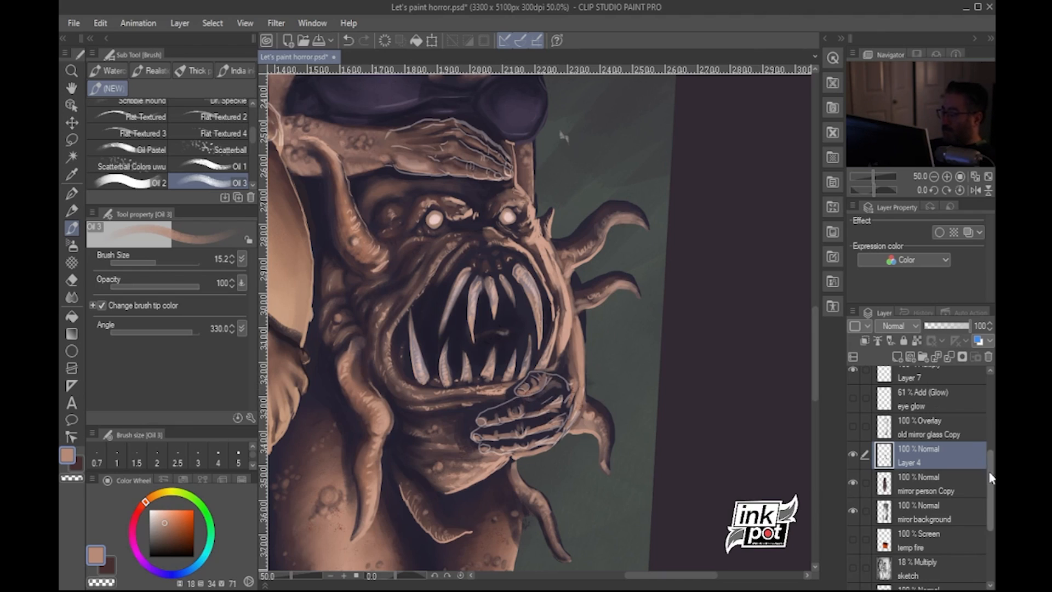
pyautogui.moveTo(992, 477); pyautogui.dragTo(991, 397)
pyautogui.click(853, 378)
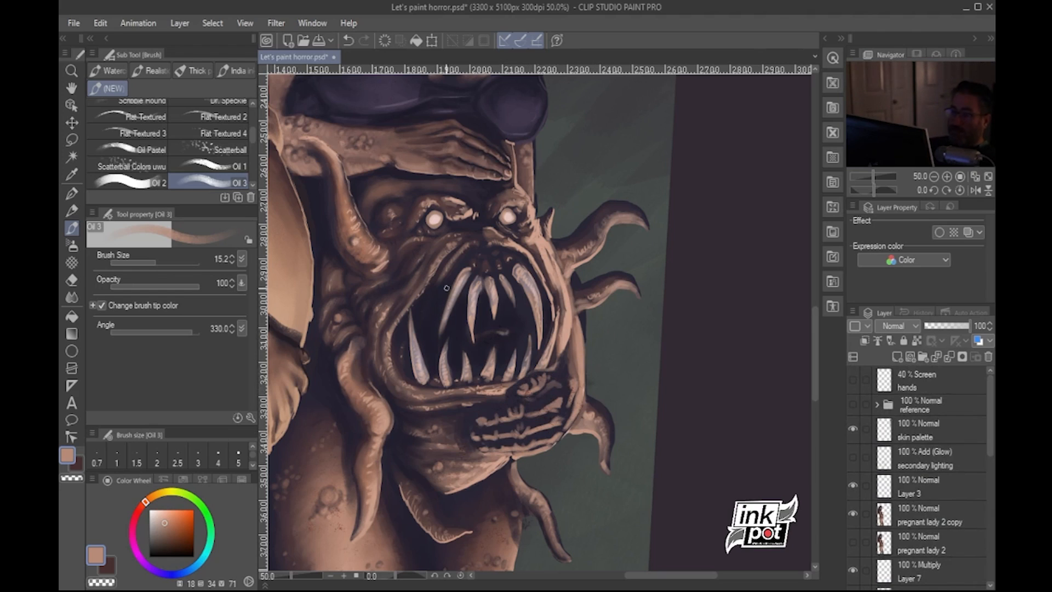
# Fill the midtones across the lower hand's fingers and back with reddish brown sampled from the upper hand
pyautogui.keyDown('alt'); pyautogui.click(417, 157); pyautogui.keyUp('alt')
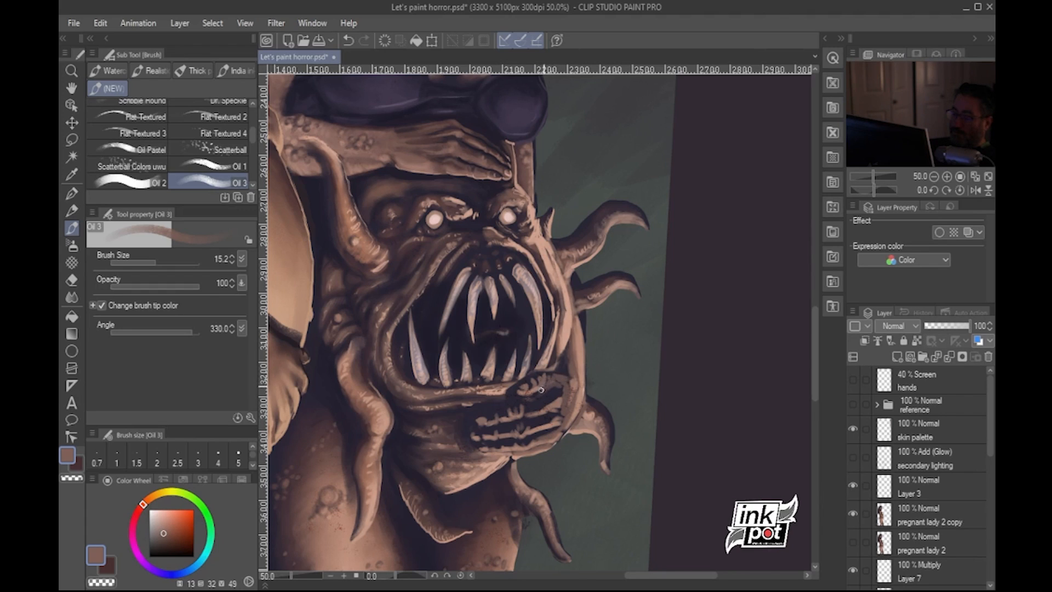
pyautogui.hotkey('ctrl', 'z')
pyautogui.moveTo(565, 411)
pyautogui.mouseDown()
pyautogui.moveTo(570, 387)
pyautogui.moveTo(524, 409)
pyautogui.moveTo(555, 398)
pyautogui.moveTo(525, 410)
pyautogui.moveTo(548, 400)
pyautogui.mouseUp()
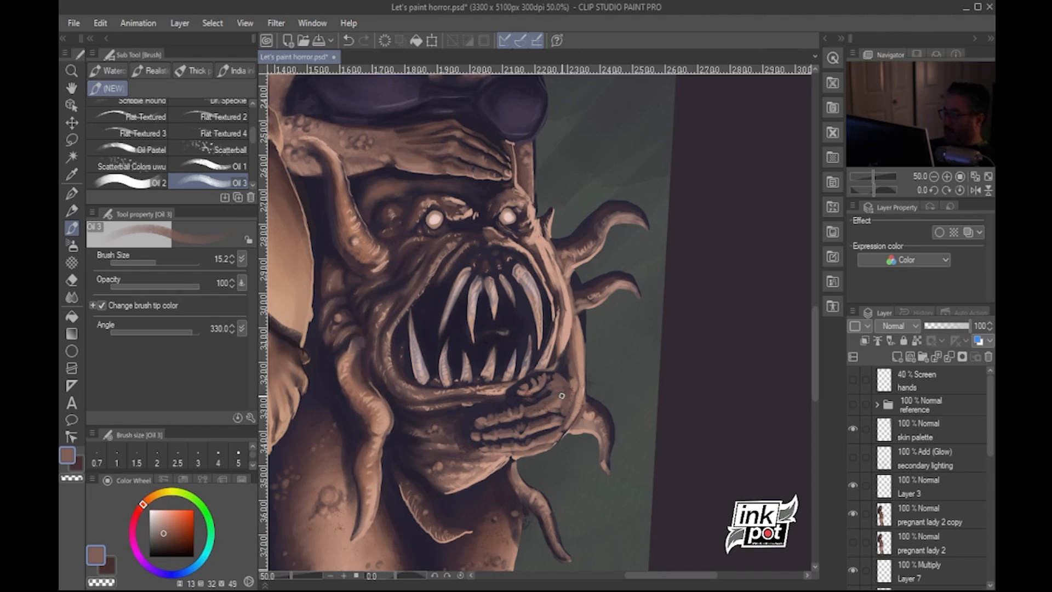
# Hide Layer 3 and toggle the "pregnant lady 2 copy" layer off and on to check its content
pyautogui.moveTo(993, 453)
pyautogui.mouseDown()
pyautogui.moveTo(993, 475)
pyautogui.moveTo(993, 447)
pyautogui.mouseUp()
pyautogui.scroll(-2, 989, 449)
pyautogui.scroll(-3, 989, 475)
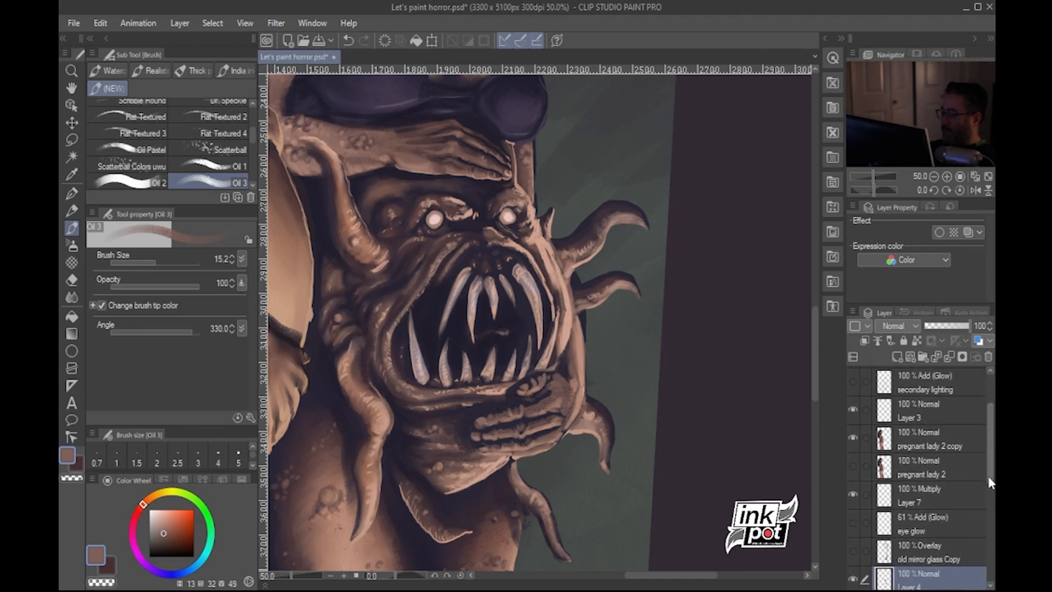
pyautogui.moveTo(987, 497); pyautogui.dragTo(987, 469)
pyautogui.click(853, 419)
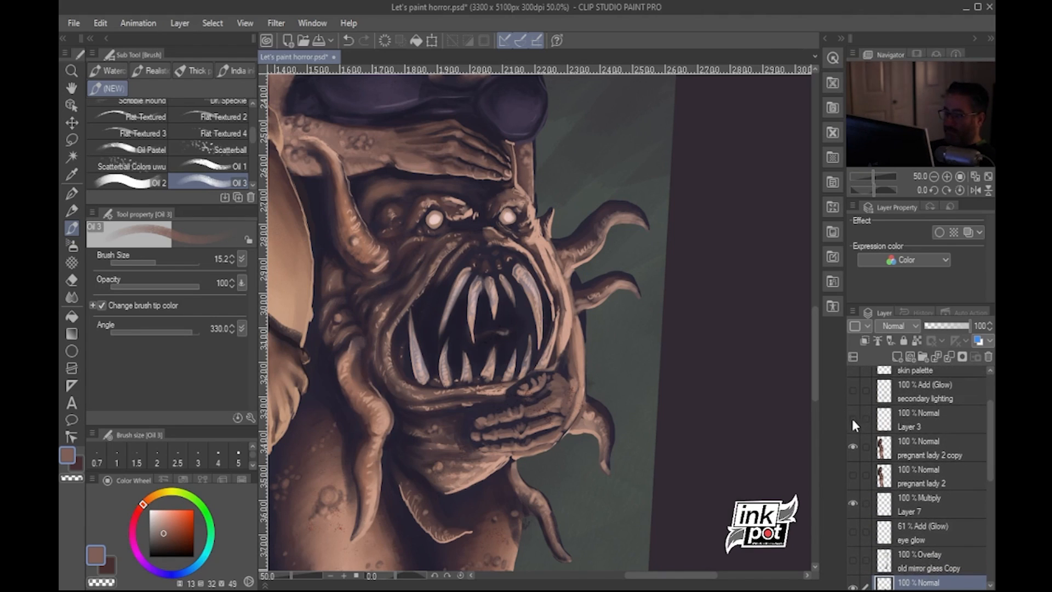
pyautogui.click(853, 446)
pyautogui.click(853, 446)
# Toggle Layer 7 to check its effect, leave it hidden, and make Layer 4 active for painting
pyautogui.scroll(-3, 991, 486)
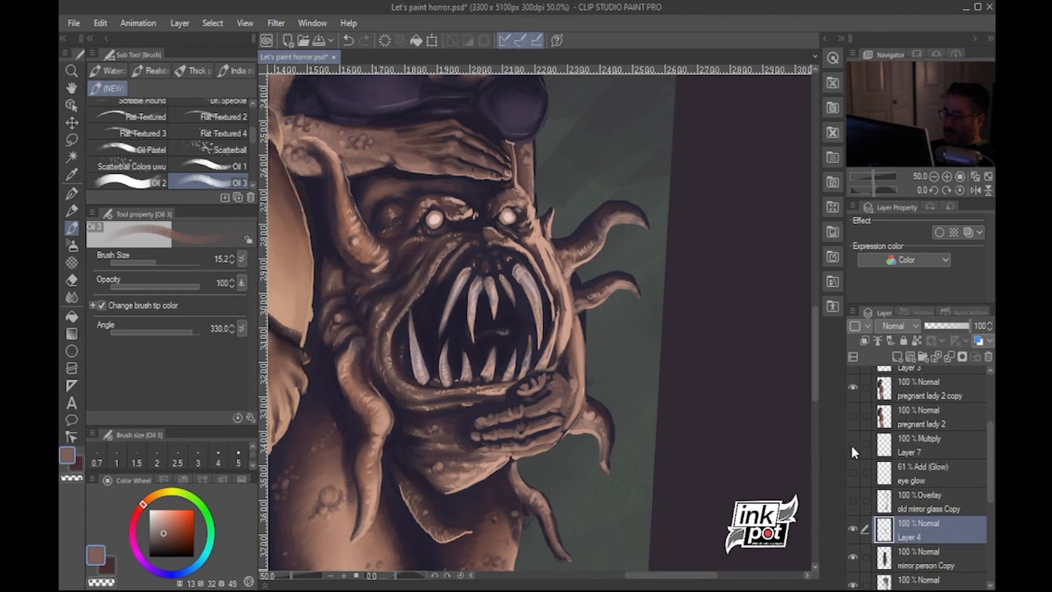
pyautogui.click(929, 449)
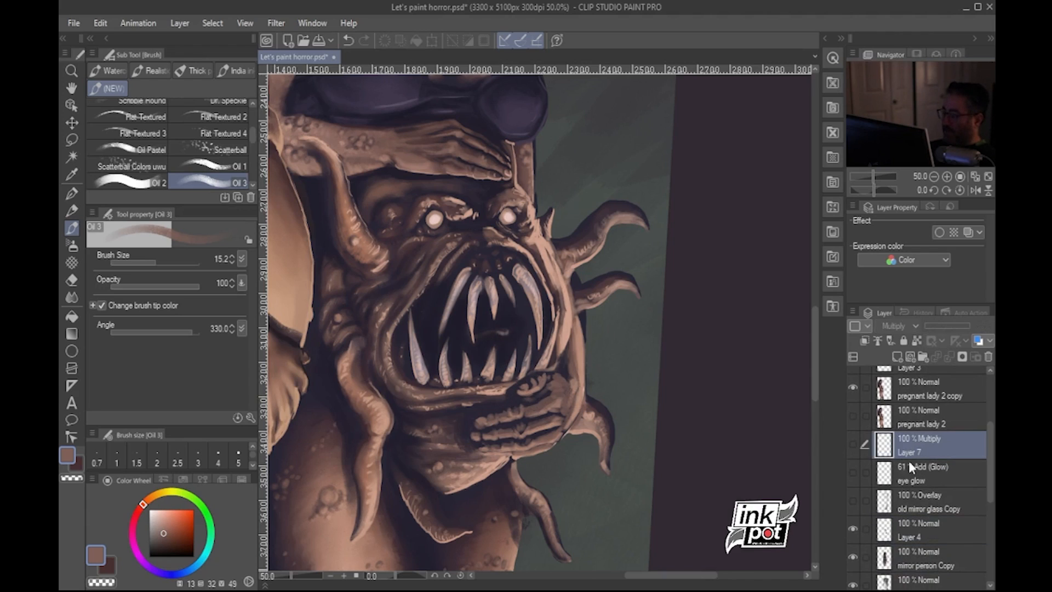
pyautogui.click(853, 443)
pyautogui.click(854, 444)
pyautogui.click(853, 443)
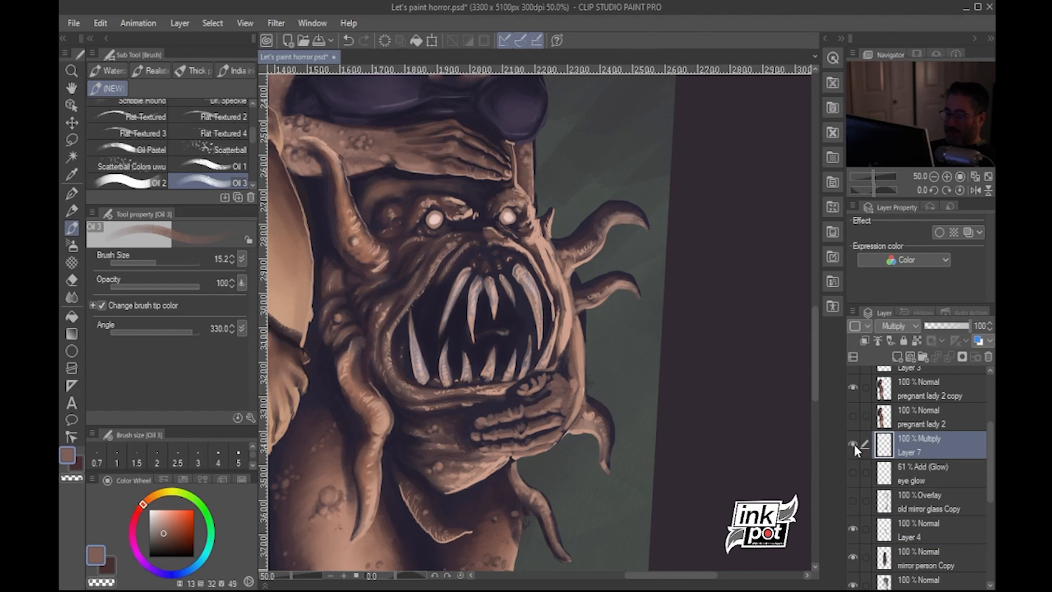
pyautogui.click(853, 442)
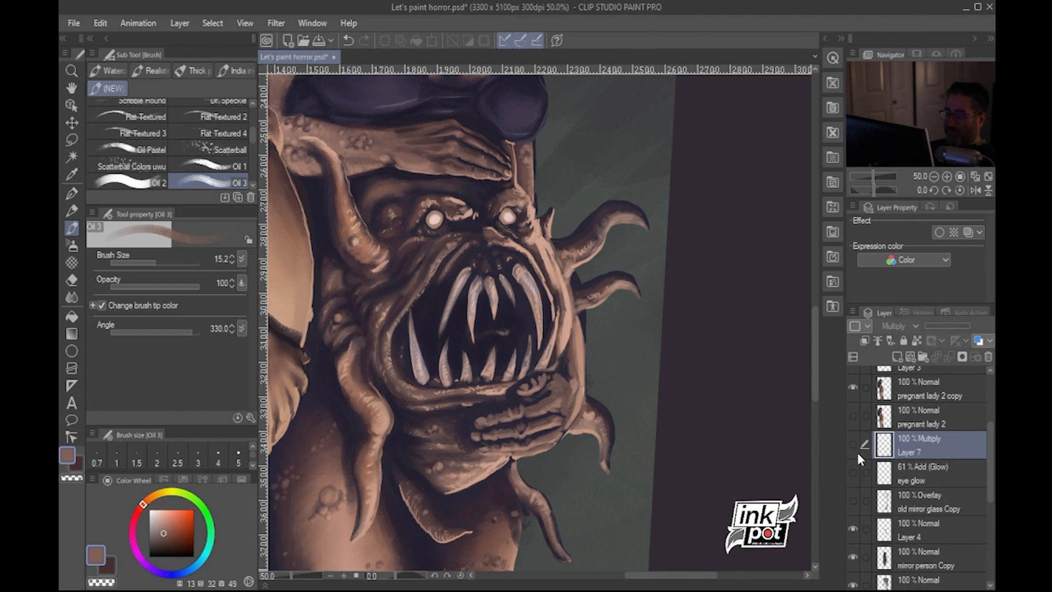
pyautogui.click(930, 531)
# Model the back of the lower hand with sampled brown, dark blue and light tan using Oil 3 at size 15.2
pyautogui.keyDown('alt'); pyautogui.click(564, 406); pyautogui.keyUp('alt')
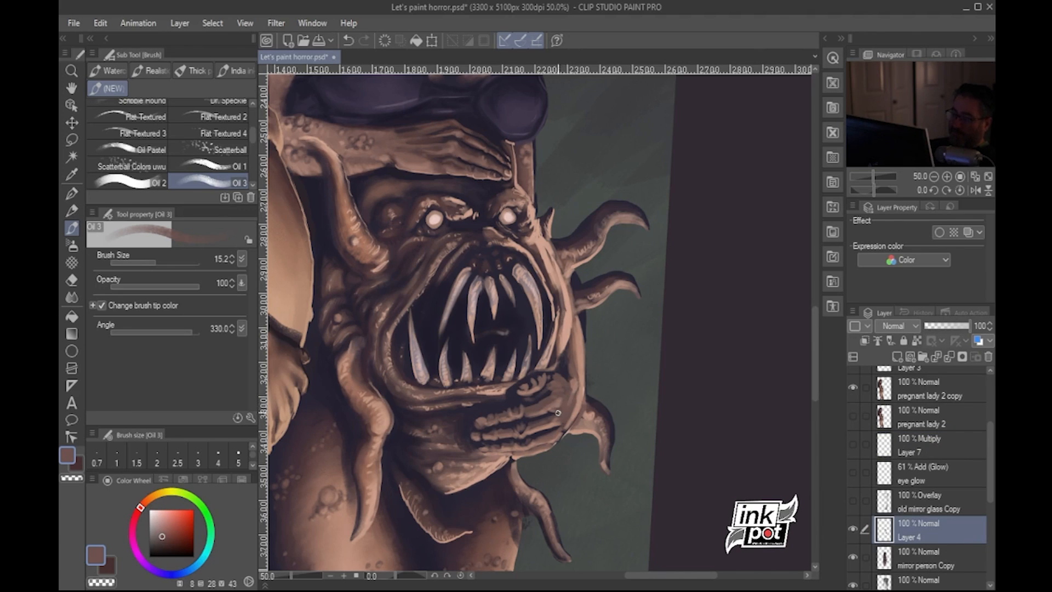
pyautogui.keyDown('alt'); pyautogui.click(550, 414); pyautogui.keyUp('alt')
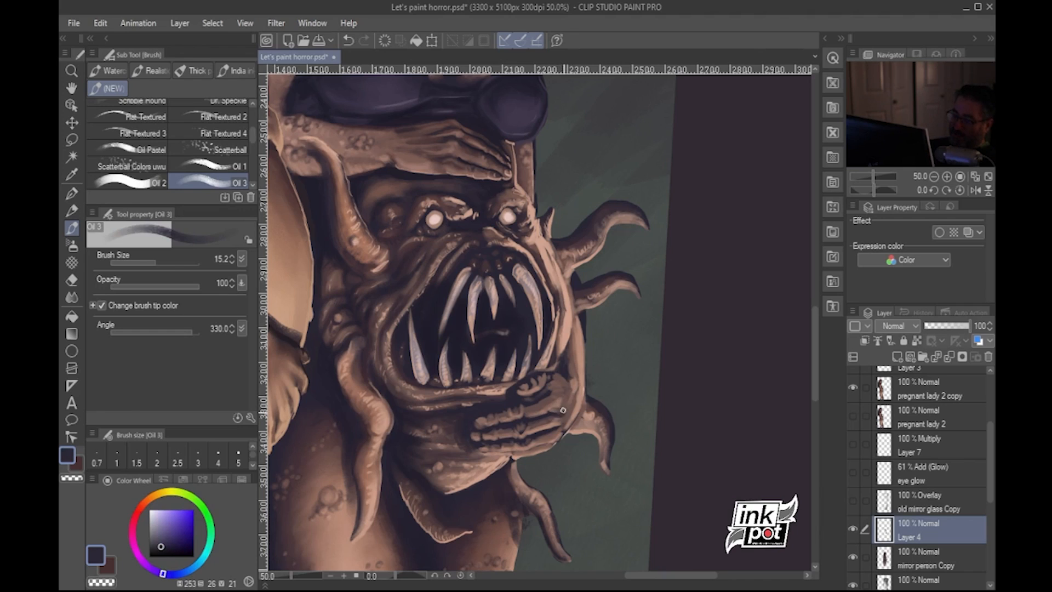
pyautogui.keyDown('alt'); pyautogui.click(562, 405); pyautogui.keyUp('alt')
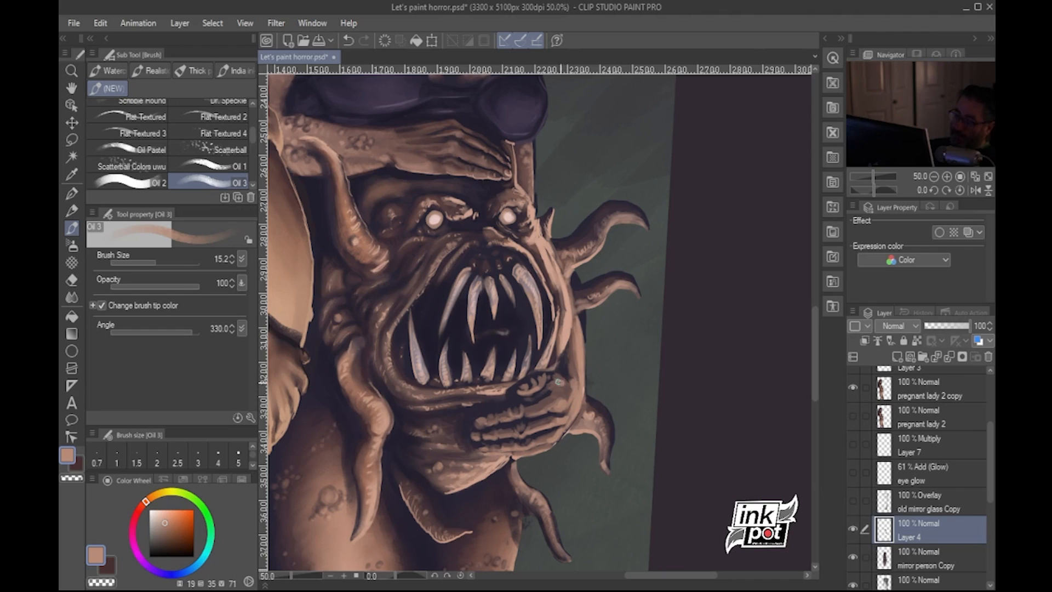
# Refine the lower hand's thumb and shadowed edges with sampled dark purple, dark reddish brown and tan
pyautogui.keyDown('alt'); pyautogui.click(548, 387); pyautogui.keyUp('alt')
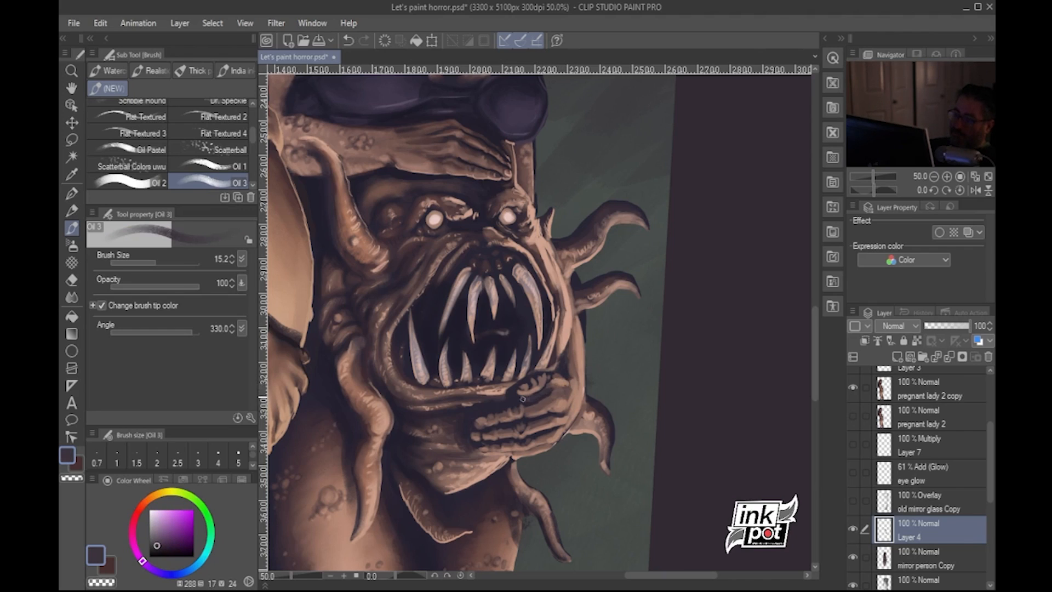
pyautogui.keyDown('alt'); pyautogui.click(523, 400); pyautogui.keyUp('alt')
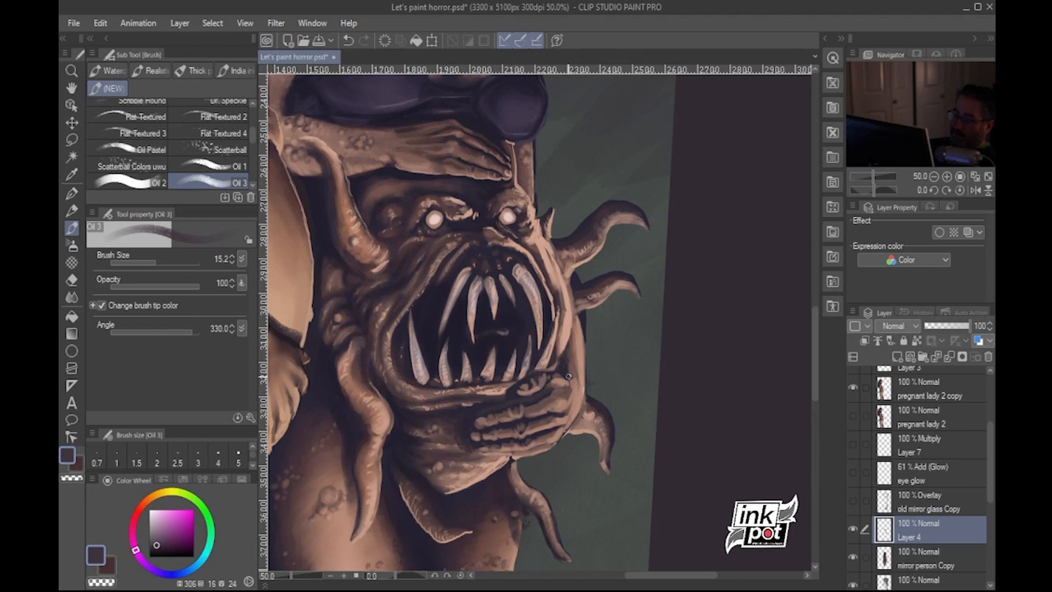
pyautogui.keyDown('alt'); pyautogui.click(550, 396); pyautogui.keyUp('alt')
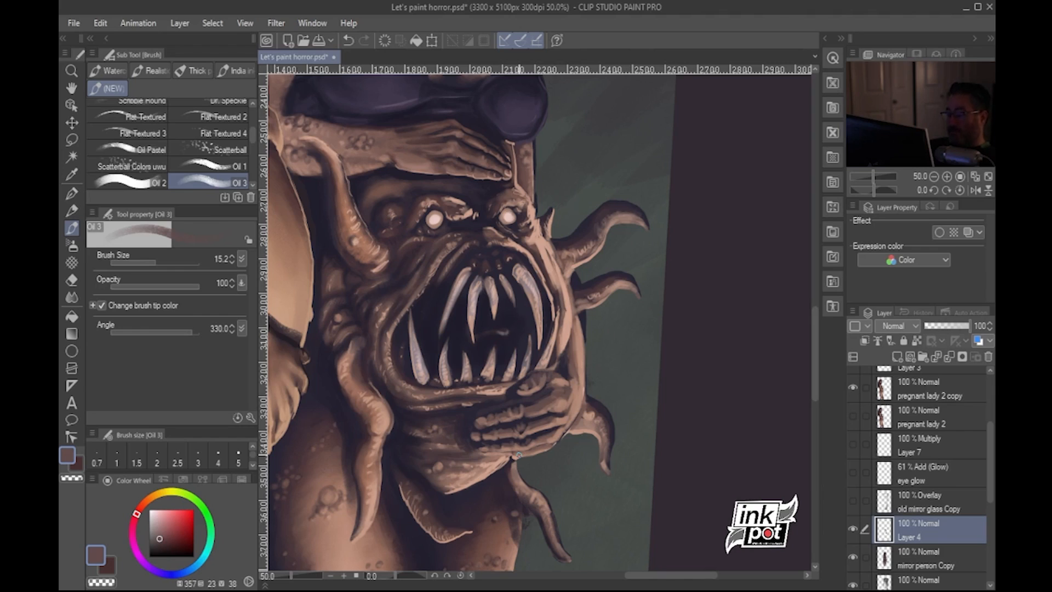
pyautogui.keyDown('alt'); pyautogui.click(557, 388); pyautogui.keyUp('alt')
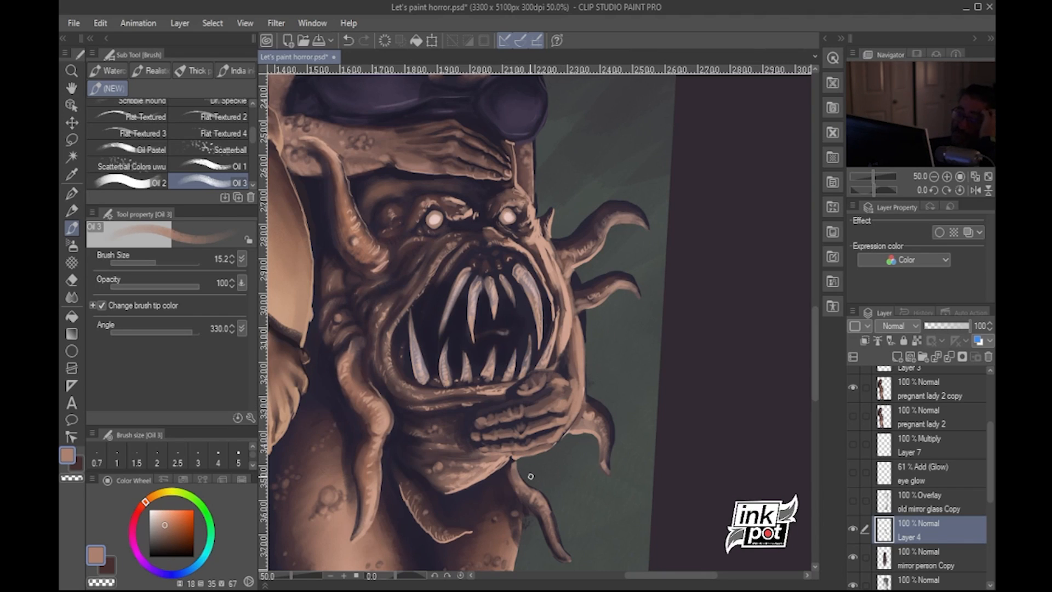
# Soften the back of the lower hand with the Rough brush at 36.4 and the Gouache blender at 13.1, and save the file
pyautogui.click(222, 69)
pyautogui.click(137, 128)
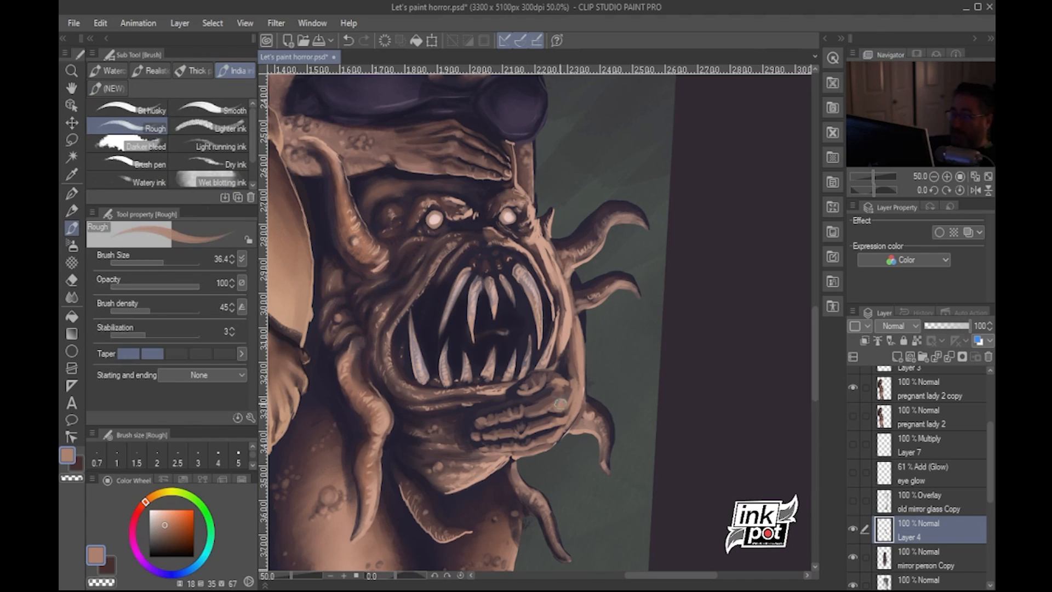
pyautogui.click(182, 67)
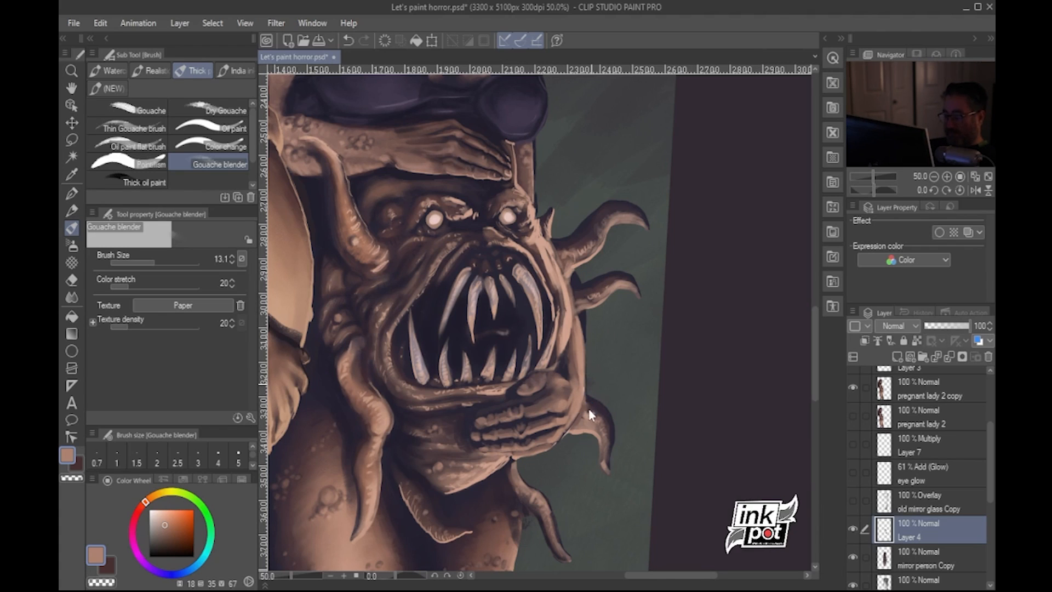
pyautogui.hotkey('ctrl', 's')
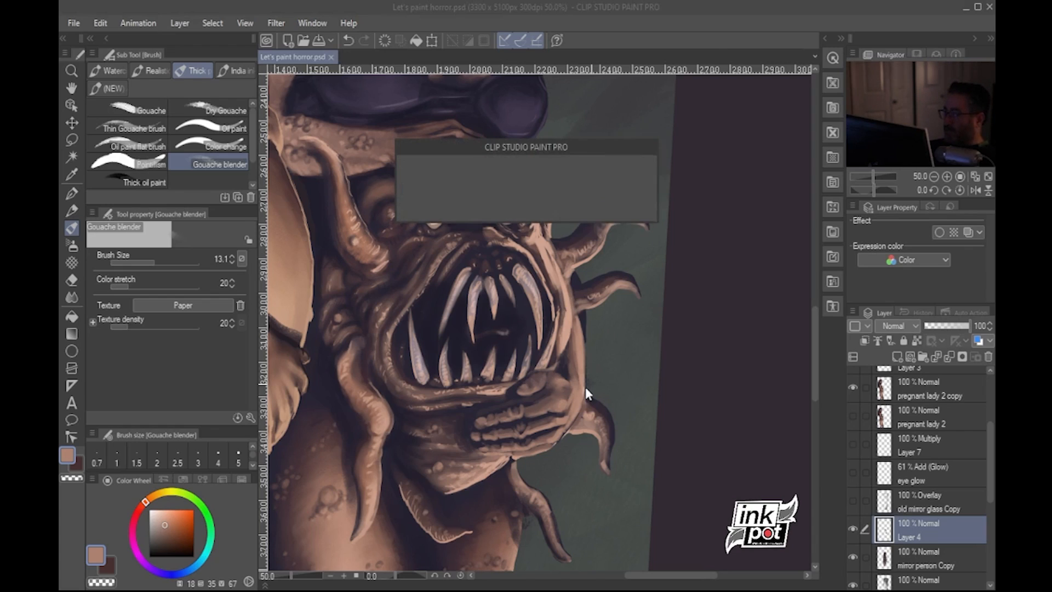
# Undo the last blending stroke and rework the lower hand's outer edge with the Gouache blender, sampling nearby skin tones
pyautogui.hotkey('ctrl', 'z')
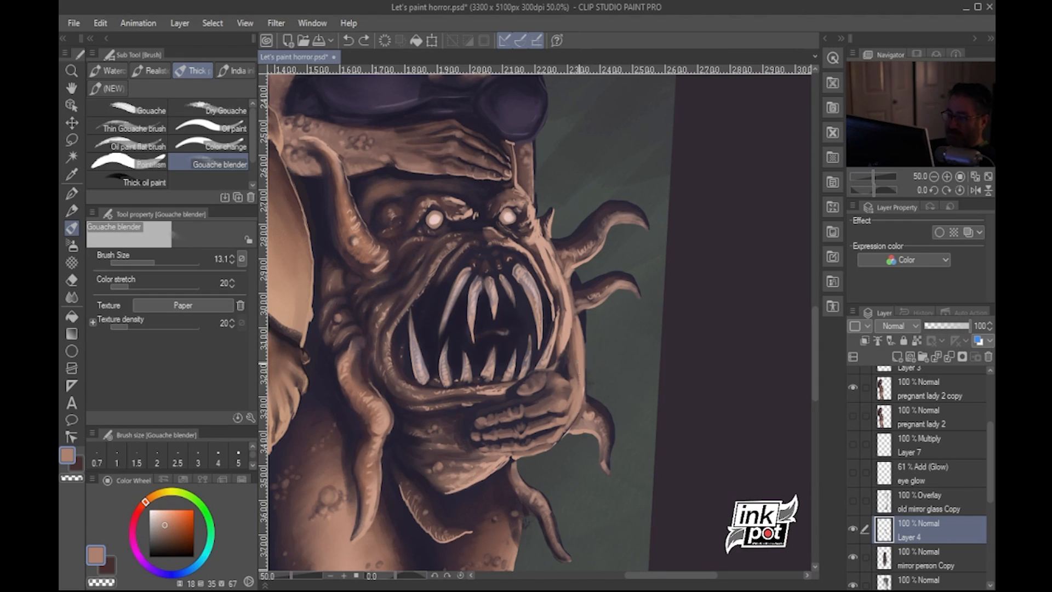
pyautogui.moveTo(578, 378); pyautogui.dragTo(577, 387)
pyautogui.keyDown('alt'); pyautogui.click(568, 401); pyautogui.keyUp('alt')
pyautogui.keyDown('alt'); pyautogui.click(565, 381); pyautogui.keyUp('alt')
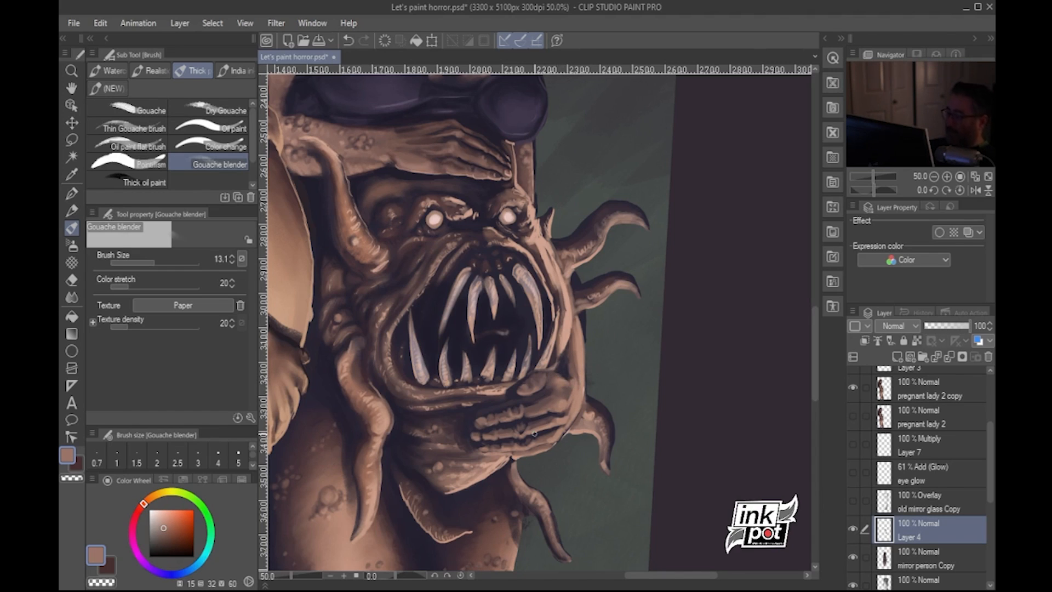
# Return to the Oil 3 brush at size 15.2 and touch up the back of the lower hand with sampled tan
pyautogui.click(239, 70)
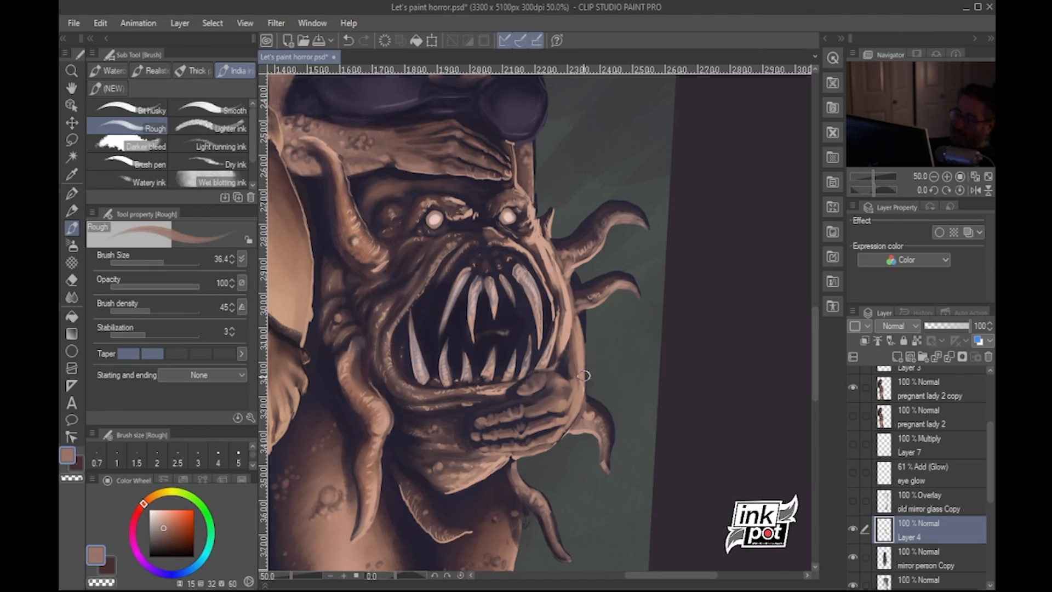
pyautogui.click(135, 70)
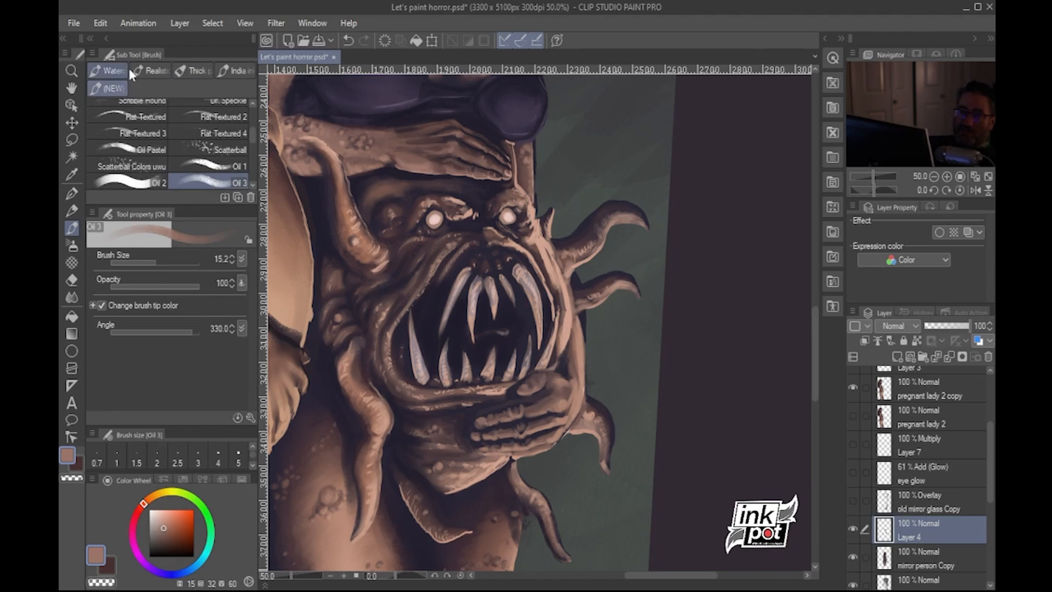
pyautogui.keyDown('alt'); pyautogui.click(571, 384); pyautogui.keyUp('alt')
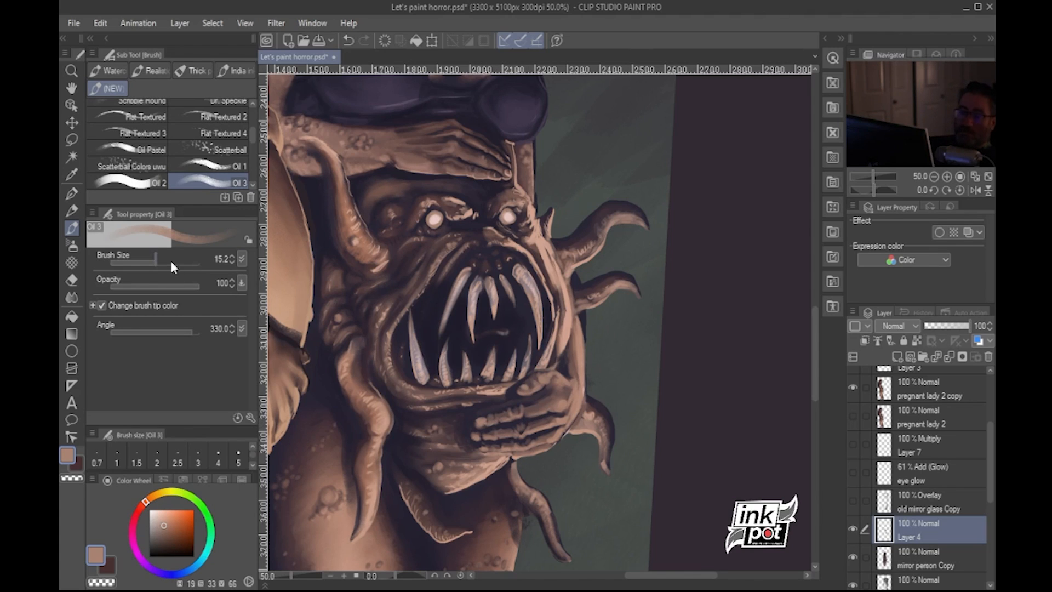
# Refine the shadows between the lower hand's fingers with Oil 3 at size 9.1 in sampled dark tones, and blend with the Gouache blender at 13.1
pyautogui.click(152, 258)
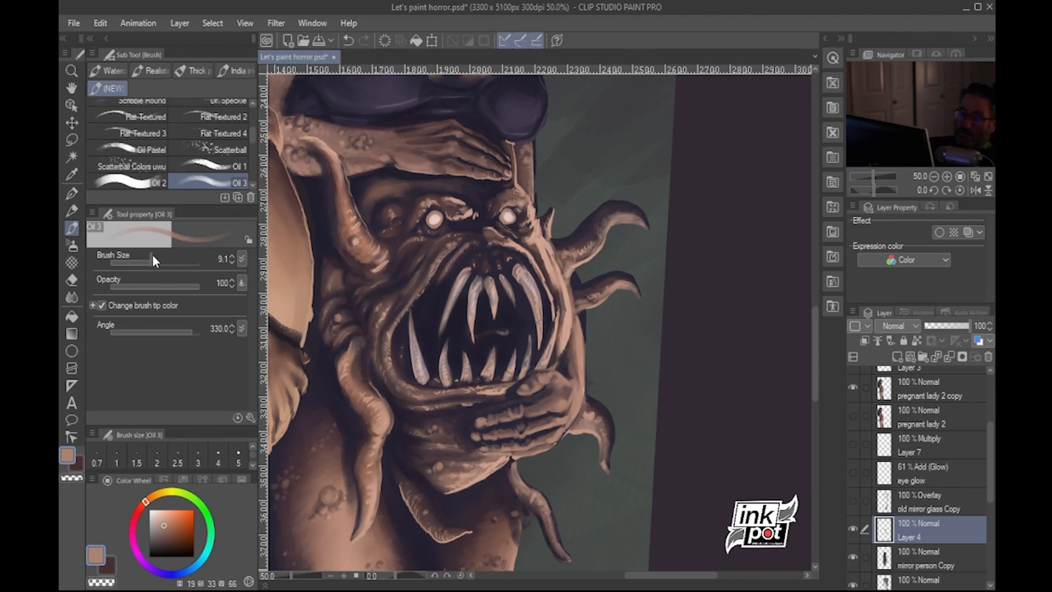
pyautogui.keyDown('alt'); pyautogui.click(495, 414); pyautogui.keyUp('alt')
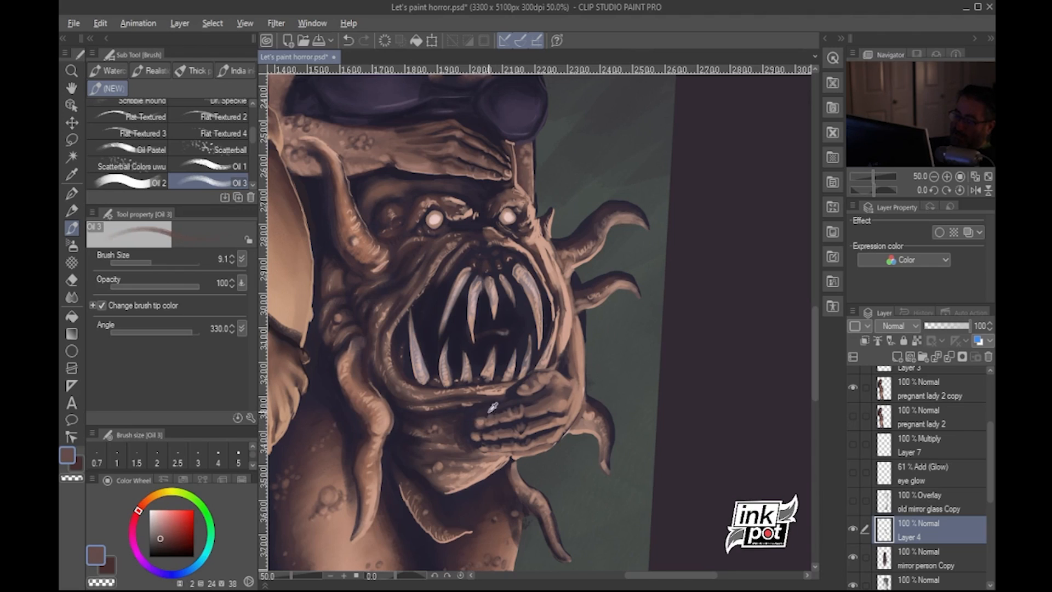
pyautogui.keyDown('alt'); pyautogui.click(492, 406); pyautogui.keyUp('alt')
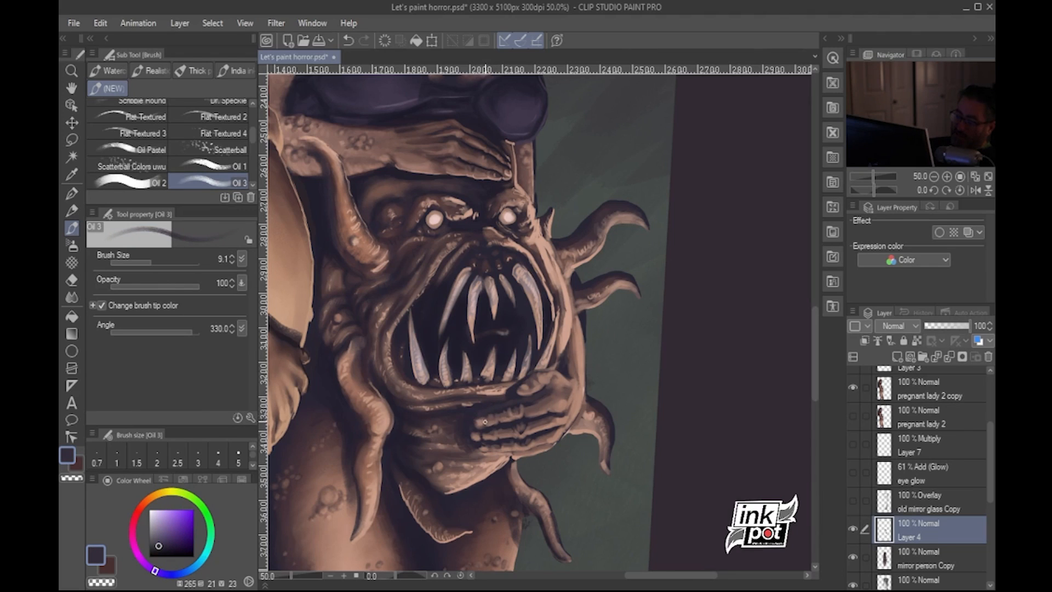
pyautogui.keyDown('alt'); pyautogui.click(492, 411); pyautogui.keyUp('alt')
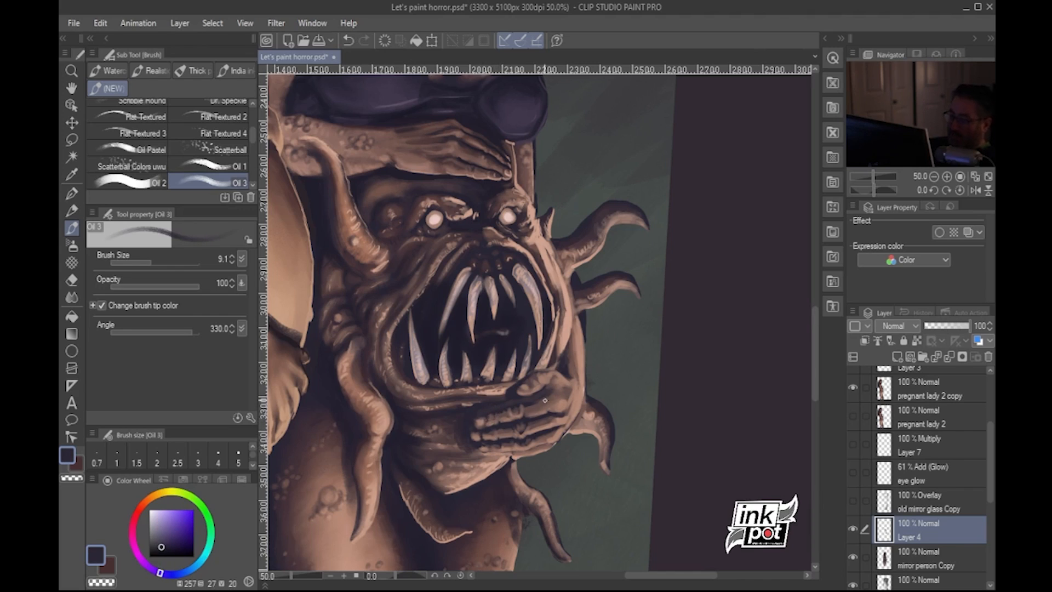
pyautogui.click(200, 69)
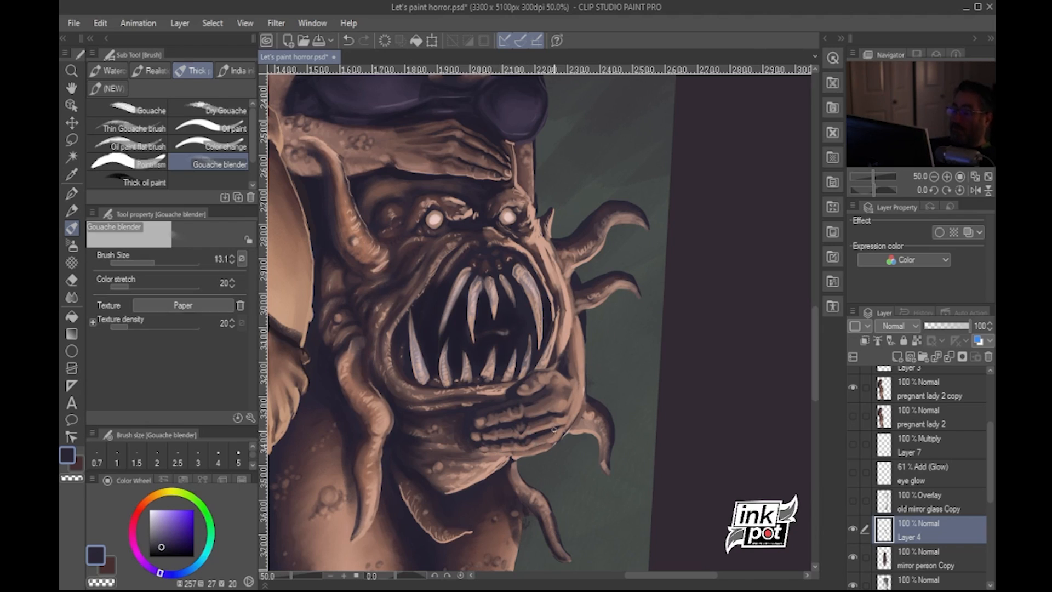
pyautogui.click(71, 211)
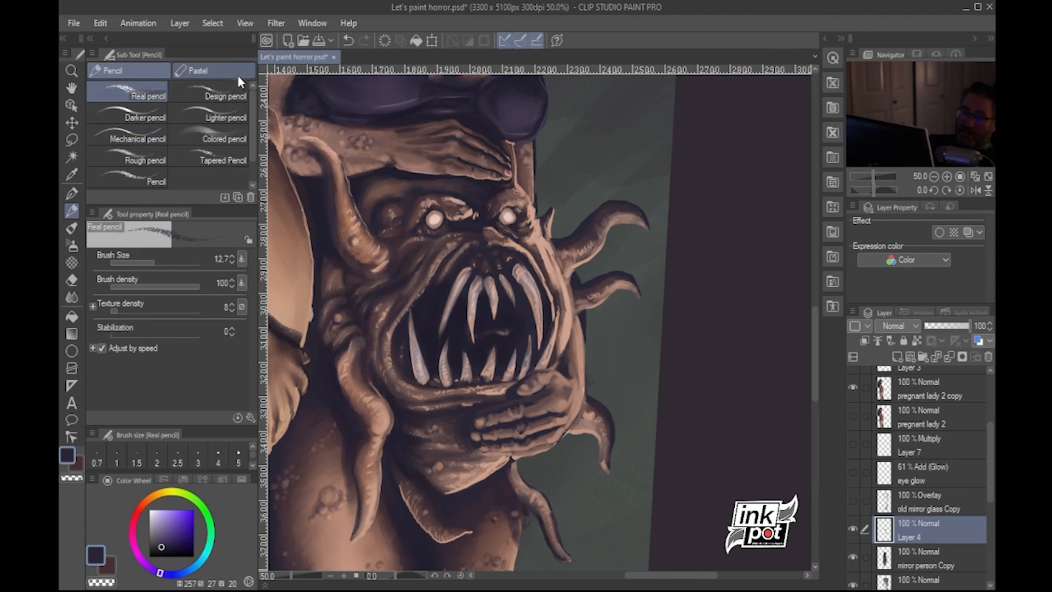
pyautogui.click(72, 193)
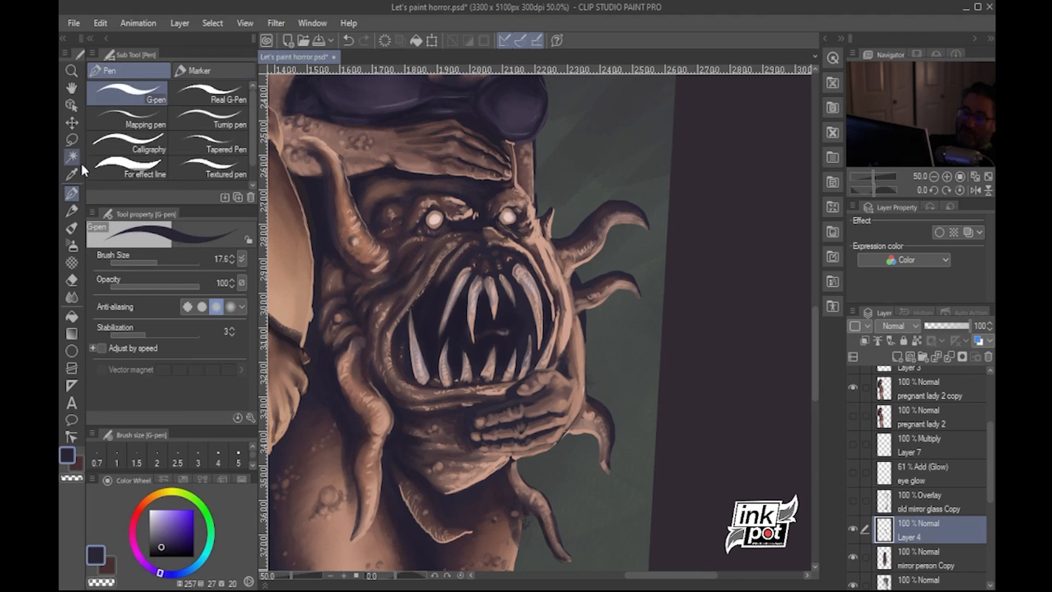
pyautogui.press('b')
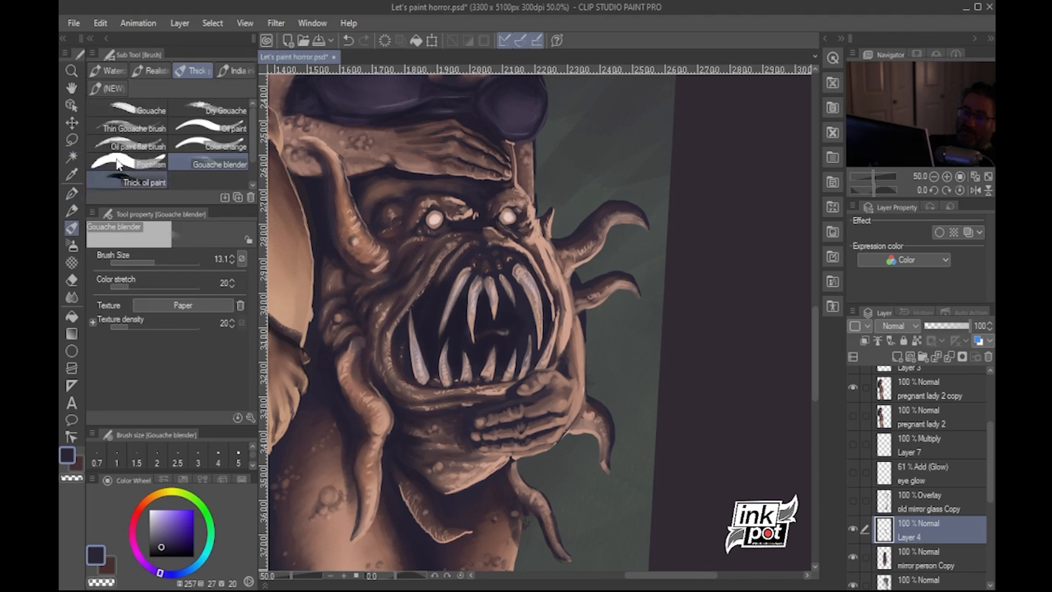
# Brush sampled light peach along the lower hand's edge and the chin beneath it with the Rough brush at size 36.4
pyautogui.click(239, 70)
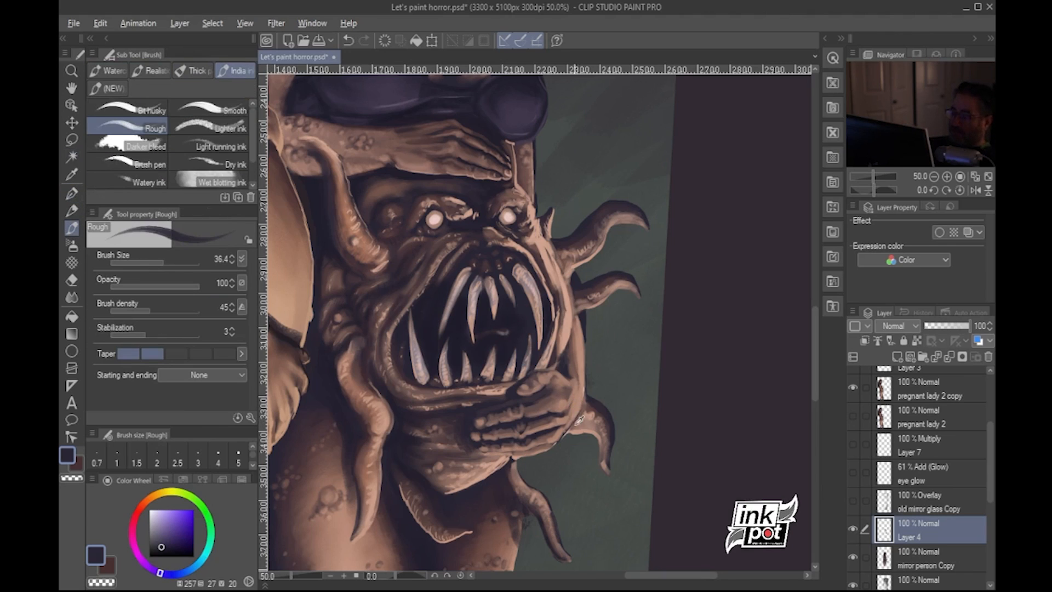
pyautogui.keyDown('alt'); pyautogui.click(558, 264); pyautogui.keyUp('alt')
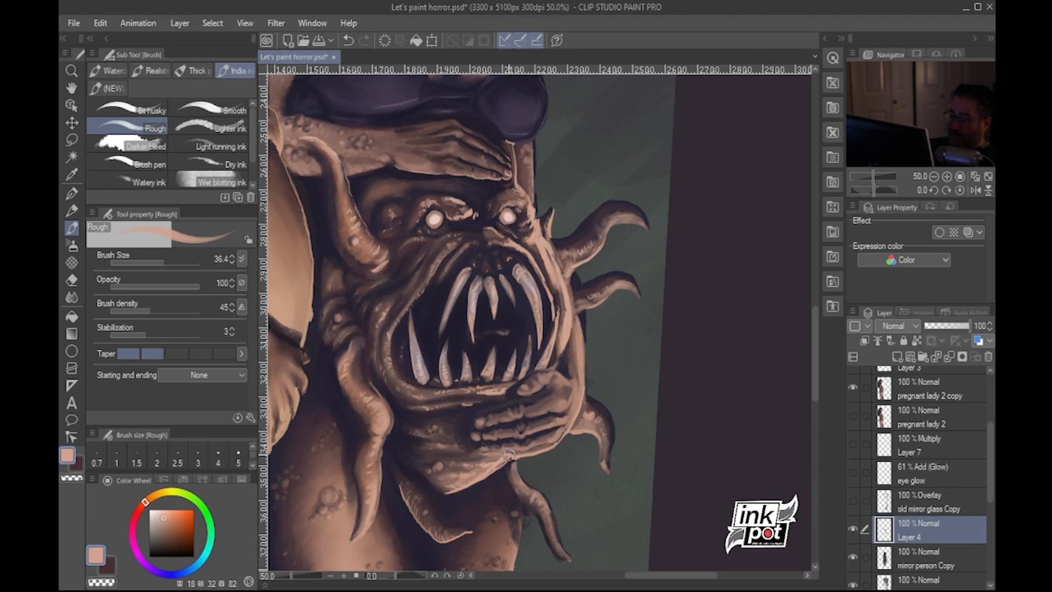
pyautogui.moveTo(537, 450); pyautogui.dragTo(518, 468)
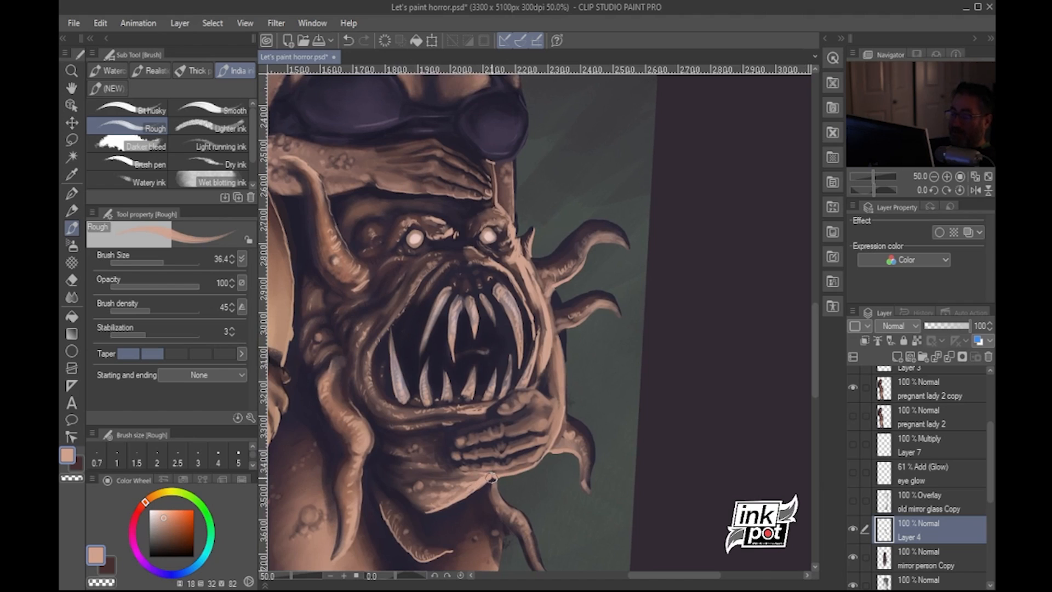
pyautogui.moveTo(605, 407)
pyautogui.mouseDown()
pyautogui.moveTo(580, 441)
pyautogui.moveTo(541, 435)
pyautogui.moveTo(541, 422)
pyautogui.mouseUp()
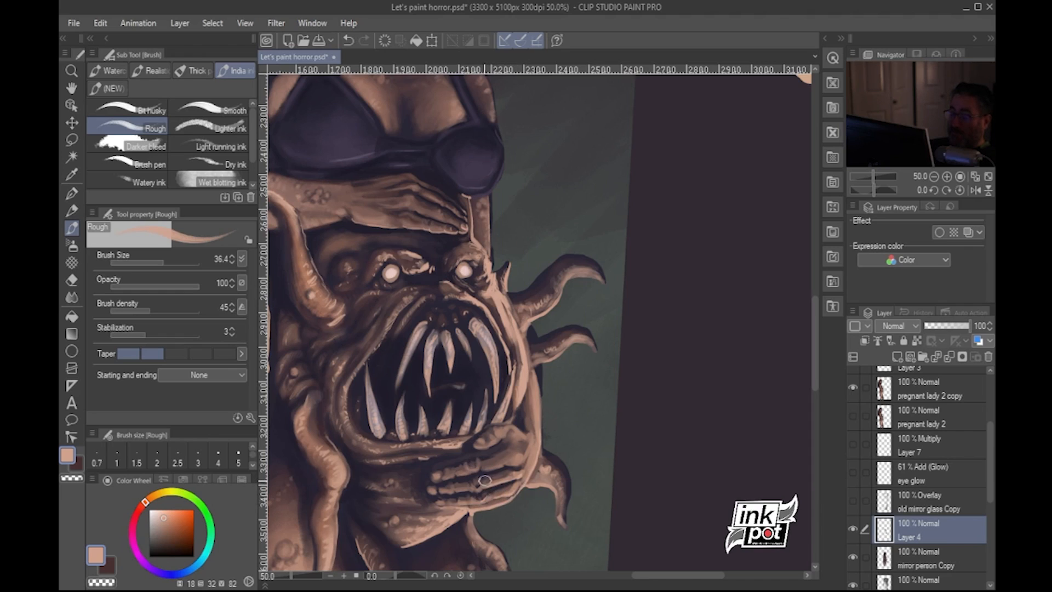
# Shade under and around the lower hand's fingers with the Rough brush in sampled reddish brown and dark blue, undoing one stroke
pyautogui.keyDown('alt'); pyautogui.click(457, 490); pyautogui.keyUp('alt')
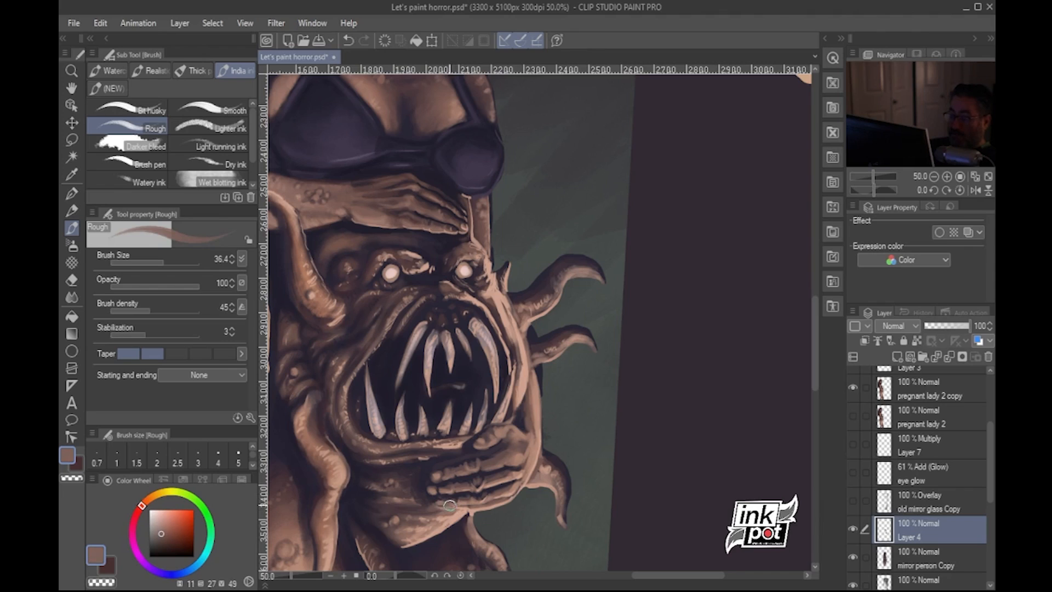
pyautogui.keyDown('alt'); pyautogui.click(452, 499); pyautogui.keyUp('alt')
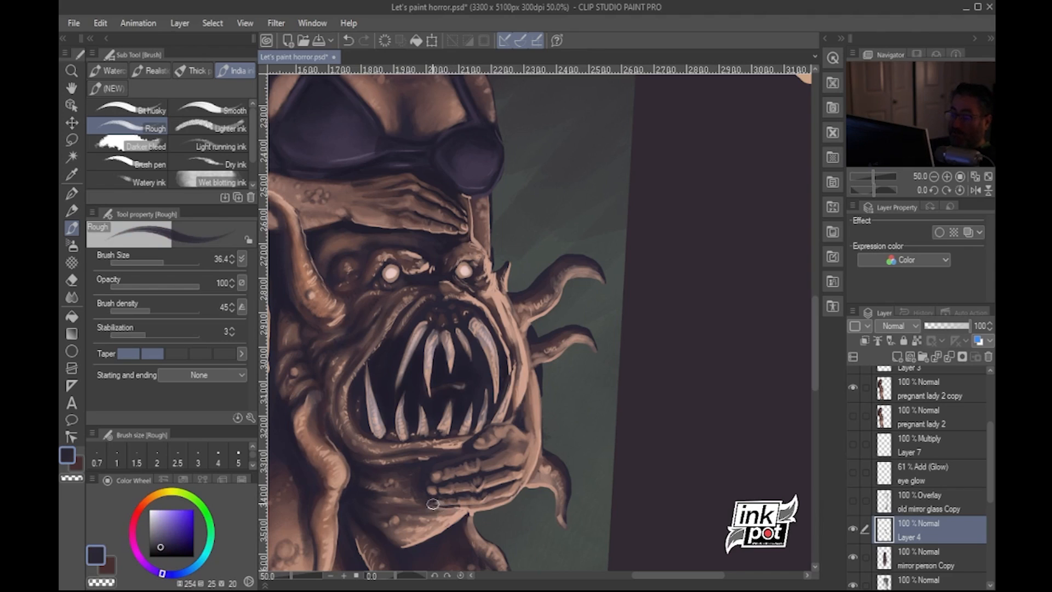
pyautogui.moveTo(435, 502); pyautogui.dragTo(460, 505)
pyautogui.hotkey('ctrl', 'z')
pyautogui.moveTo(587, 482); pyautogui.dragTo(573, 502)
pyautogui.moveTo(437, 476)
pyautogui.mouseDown()
pyautogui.moveTo(415, 485)
pyautogui.moveTo(474, 467)
pyautogui.moveTo(411, 487)
pyautogui.mouseUp()
pyautogui.moveTo(468, 470); pyautogui.dragTo(474, 472)
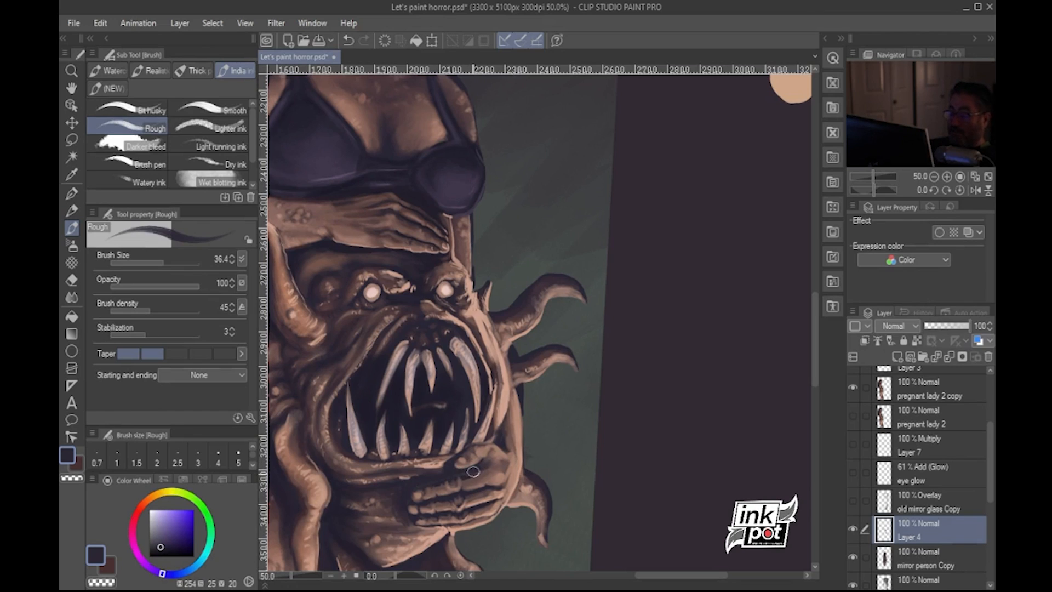
# Touch up the lower hand's shadows and fingertips with Oil 3 at size 9.1, sampling dark purple and dark reddish brown
pyautogui.click(108, 88)
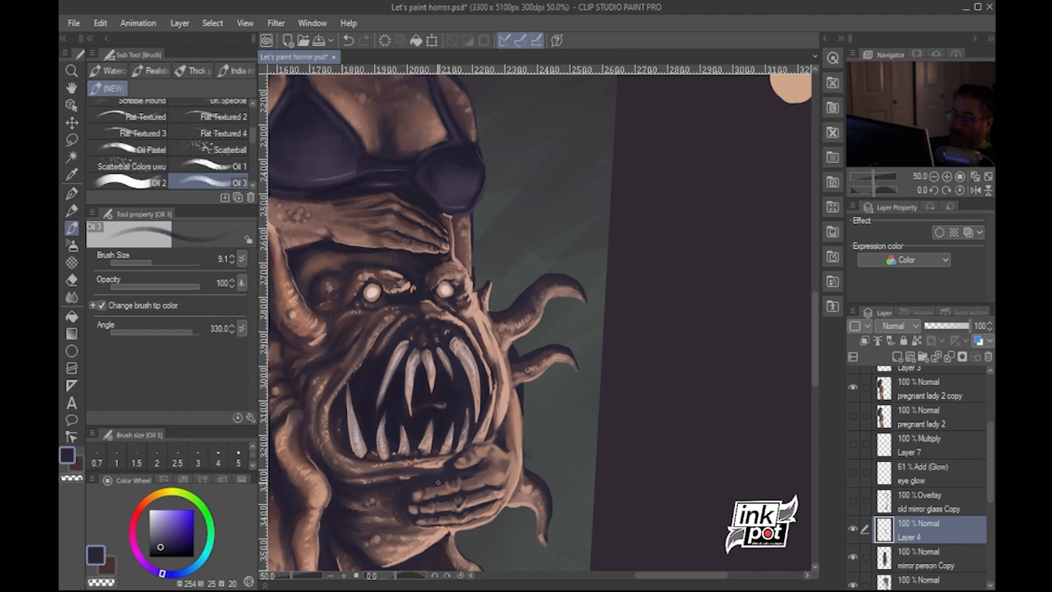
pyautogui.keyDown('alt'); pyautogui.click(474, 472); pyautogui.keyUp('alt')
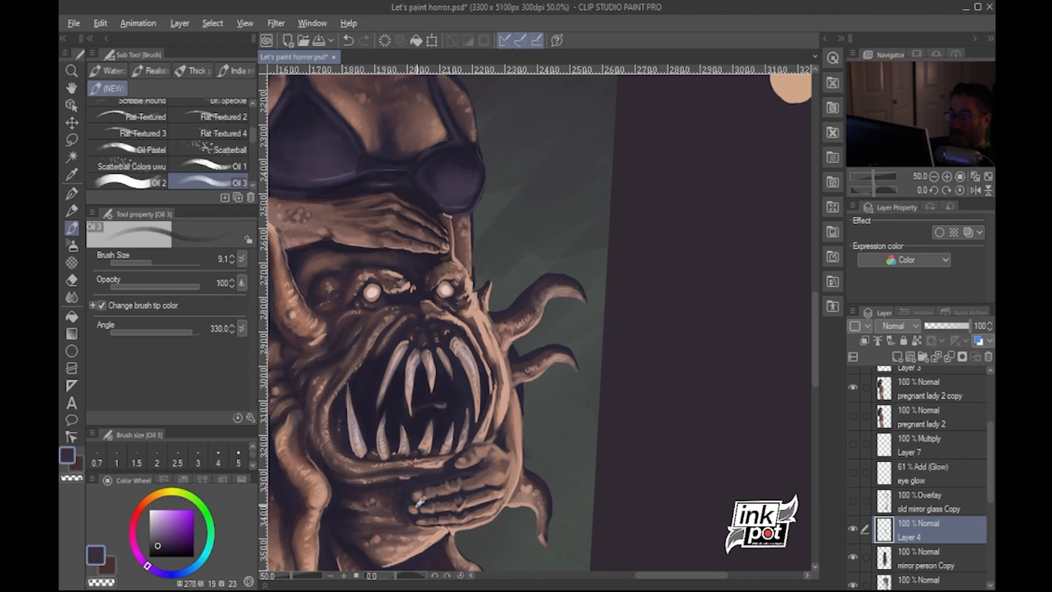
pyautogui.keyDown('alt'); pyautogui.click(428, 487); pyautogui.keyUp('alt')
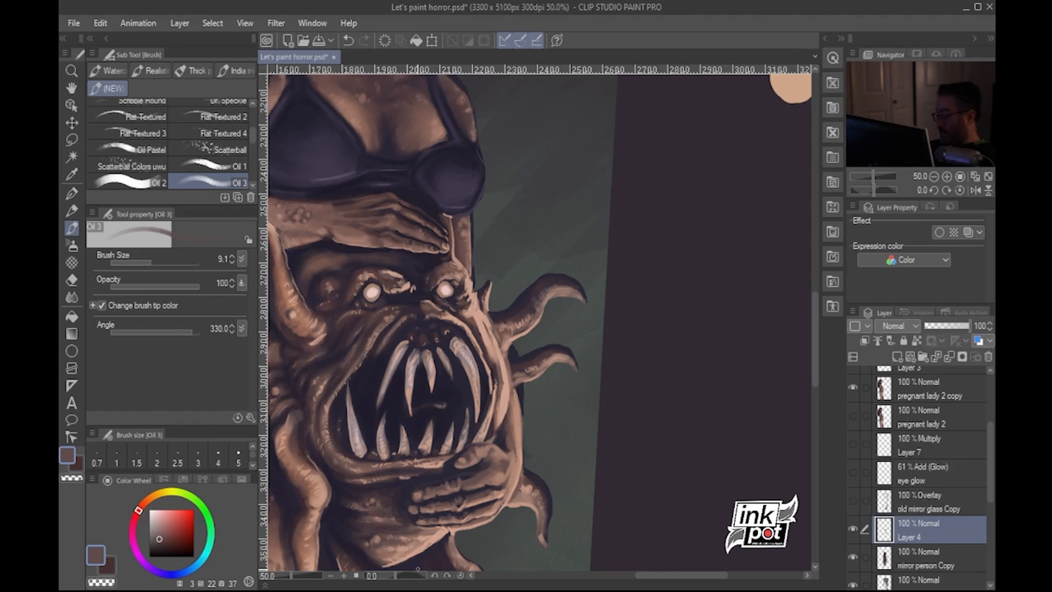
# Show the dark room background around the figures again and collapse the brush and color palettes to widen the canvas area
pyautogui.scroll(-4, 418, 570)
pyautogui.moveTo(579, 462); pyautogui.dragTo(596, 327)
pyautogui.moveTo(627, 429); pyautogui.dragTo(620, 454)
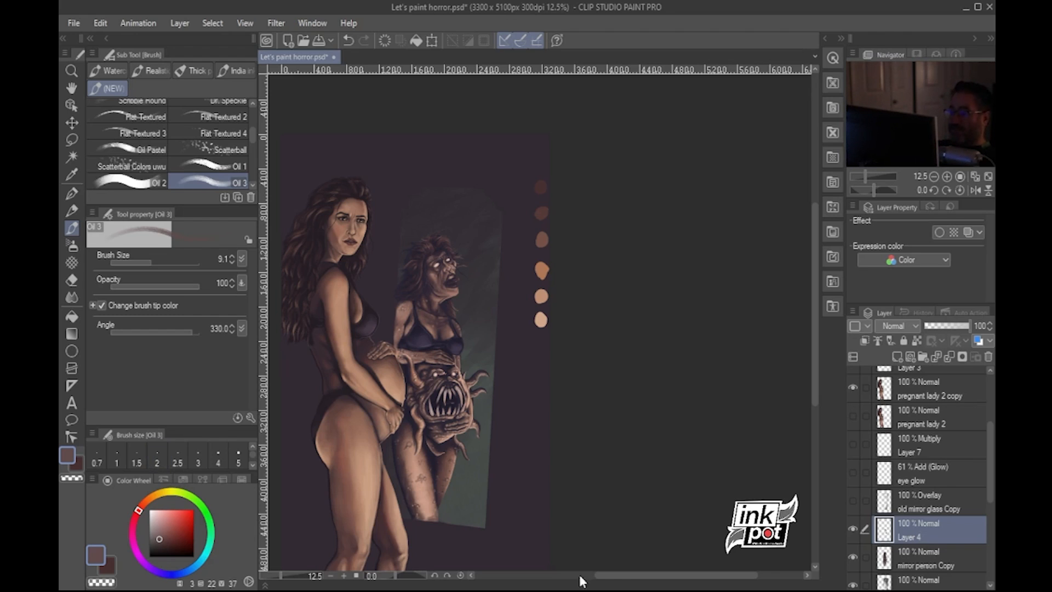
pyautogui.scroll(-4, 984, 478)
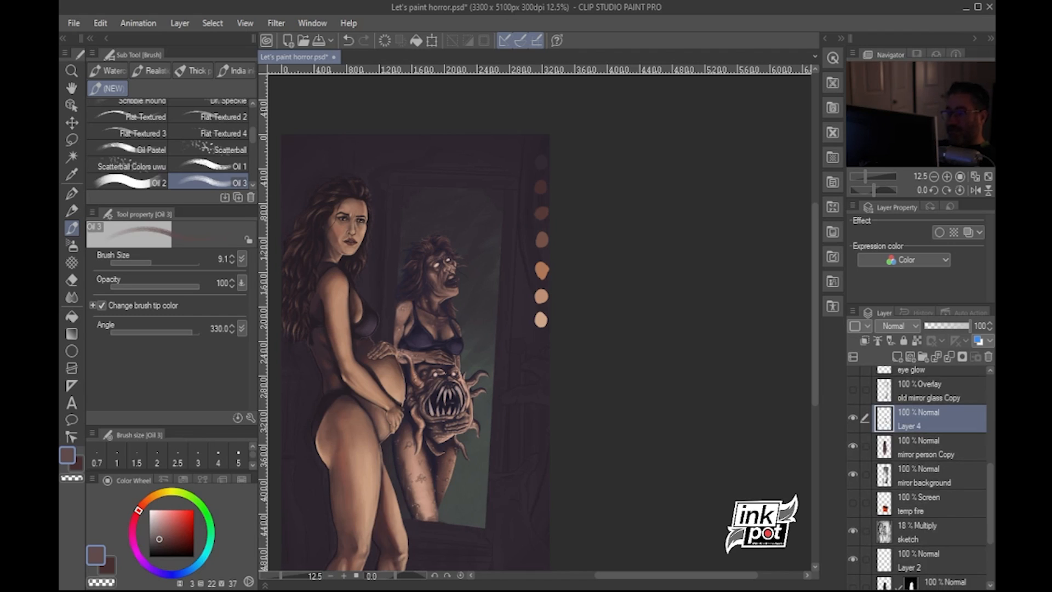
pyautogui.click(109, 38)
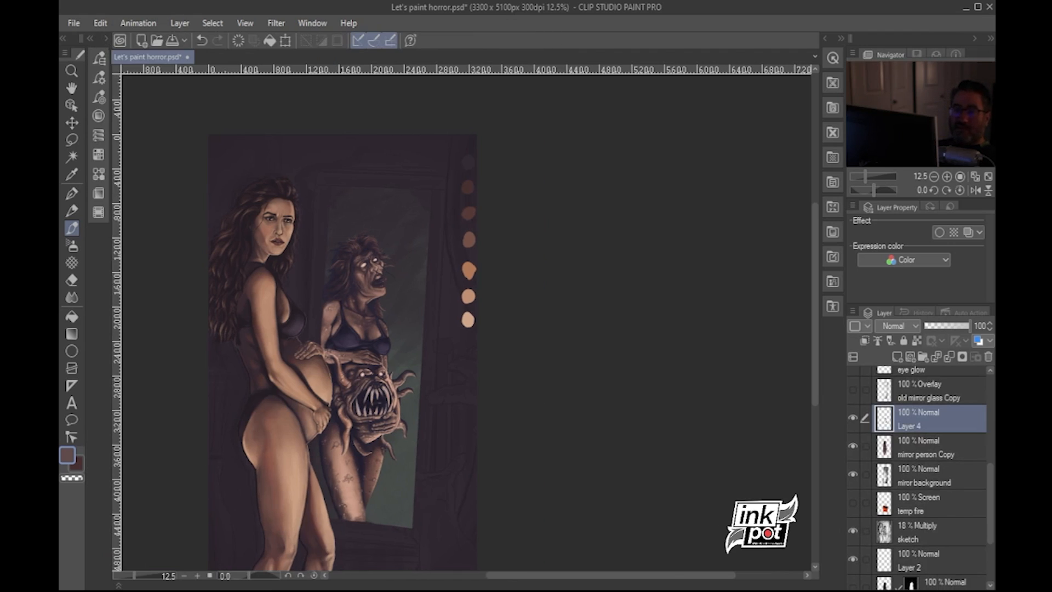
# Examine the woman, the mirror figure and the creature with its repainted hands at 25% zoom
pyautogui.moveTo(556, 263); pyautogui.dragTo(680, 237)
pyautogui.hotkey('ctrl', '+')
pyautogui.hotkey('ctrl', '+')
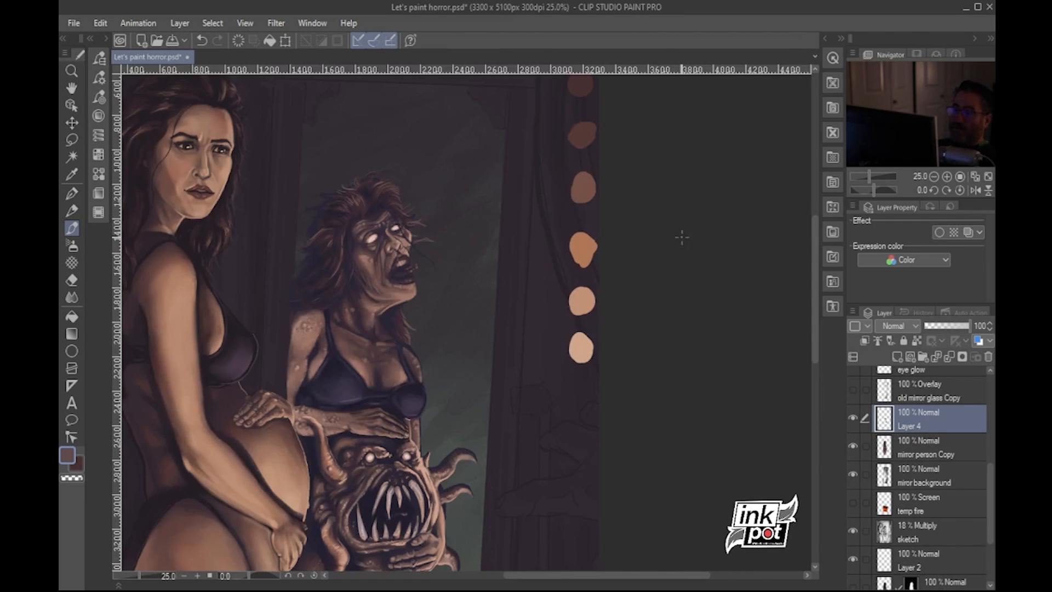
pyautogui.moveTo(524, 77); pyautogui.dragTo(665, 165)
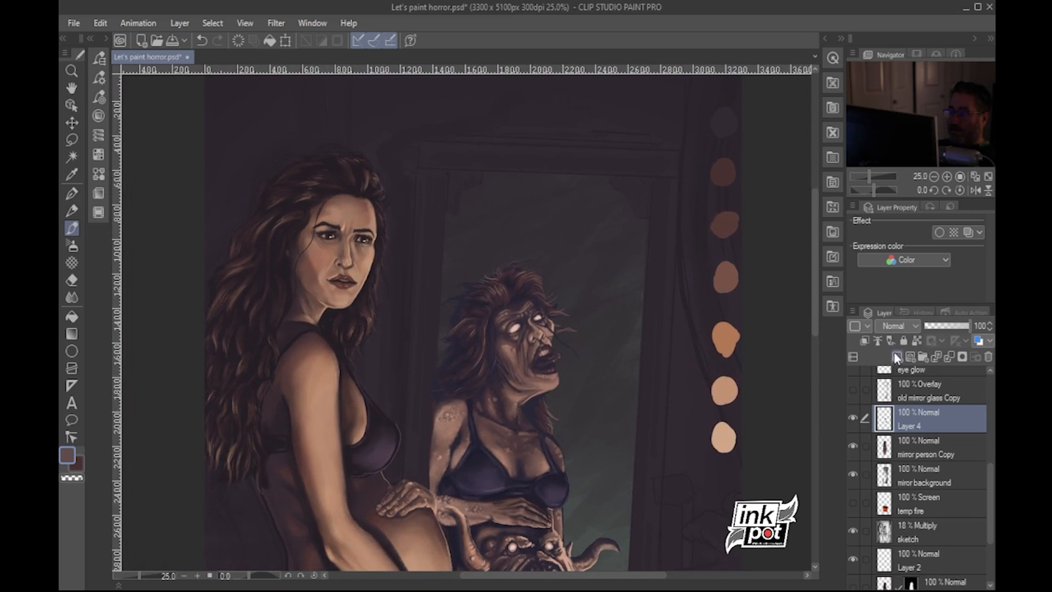
pyautogui.moveTo(813, 324); pyautogui.dragTo(815, 365)
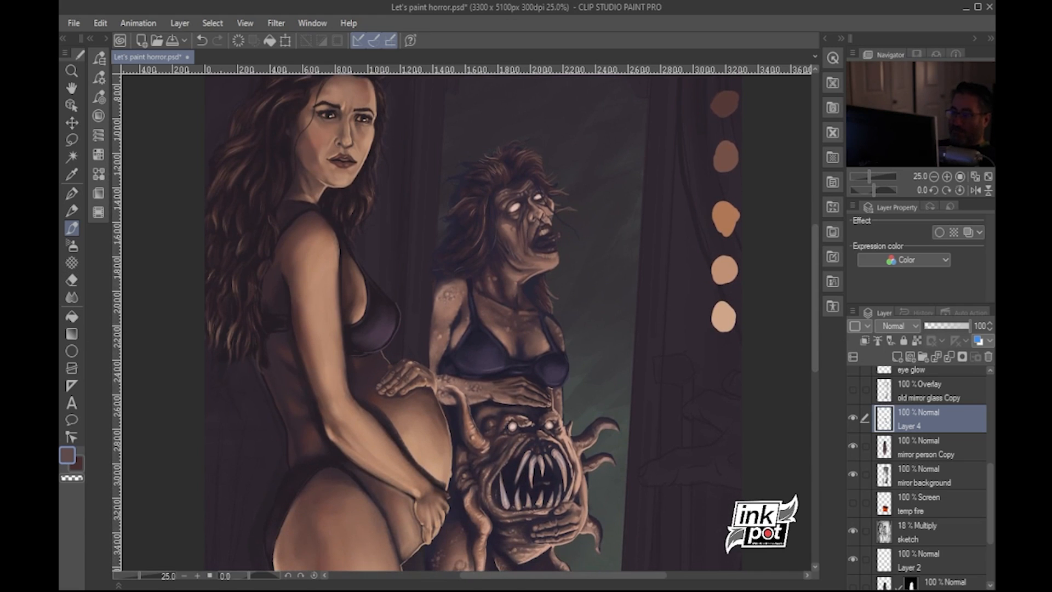
pyautogui.click(70, 140)
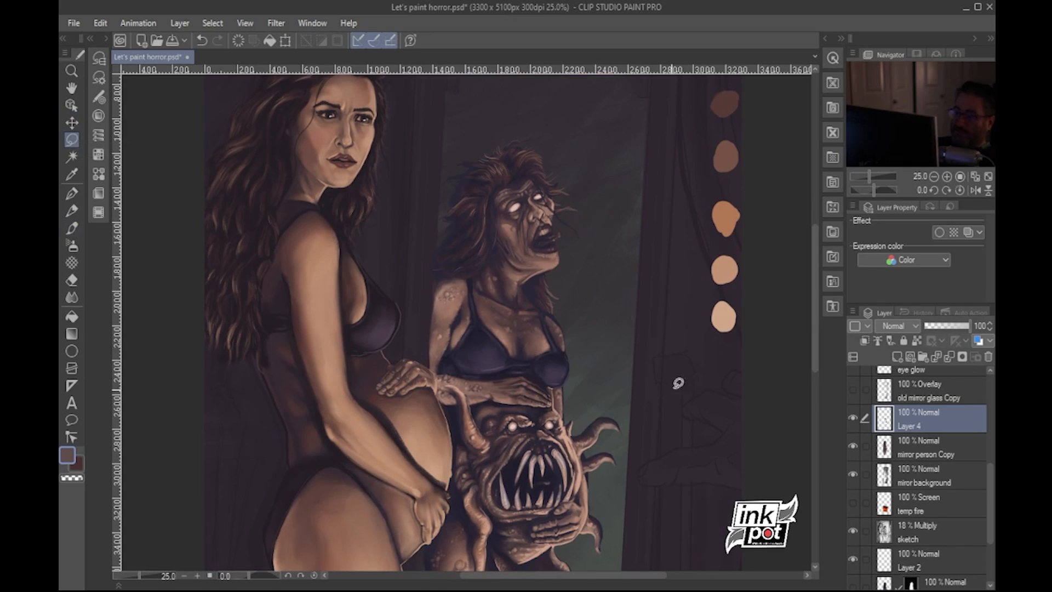
pyautogui.scroll(-3, 814, 371)
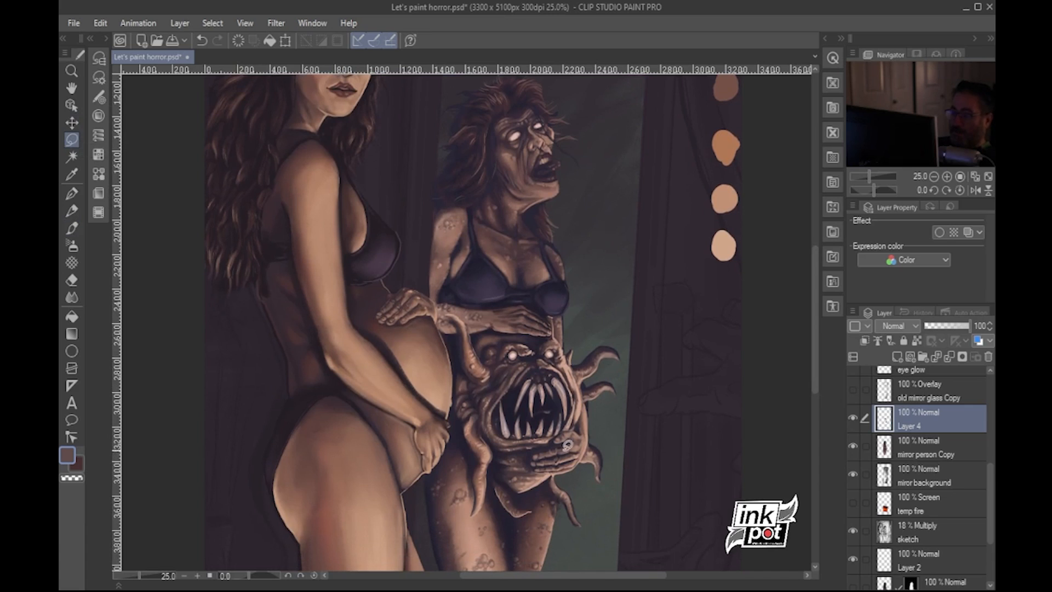
pyautogui.moveTo(816, 383); pyautogui.dragTo(813, 355)
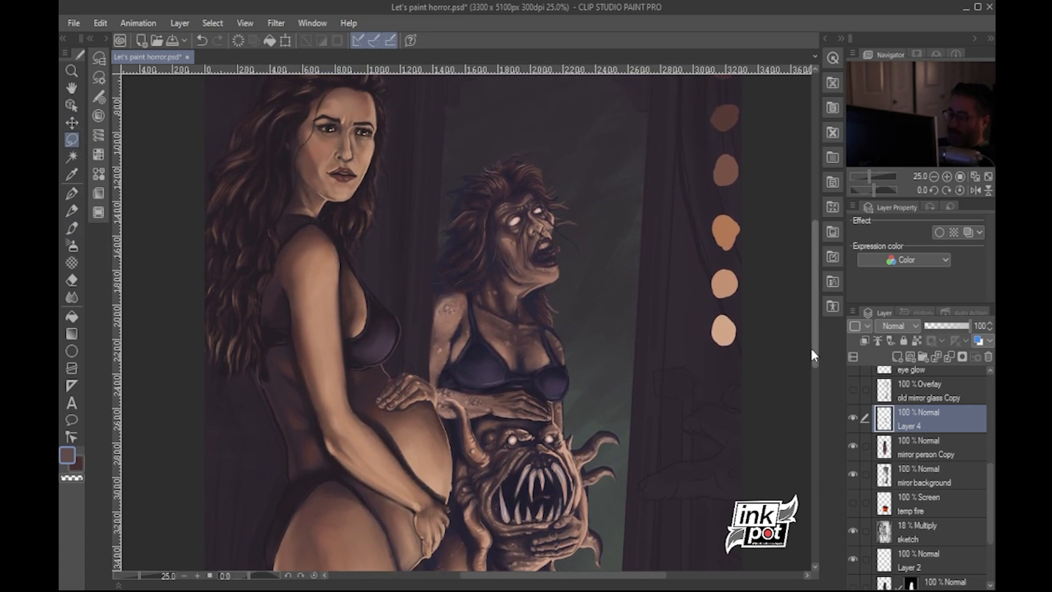
# Bring the whole painting into view at 12.5% zoom and save the file
pyautogui.hotkey('ctrl', '-')
pyautogui.moveTo(658, 296); pyautogui.dragTo(622, 267)
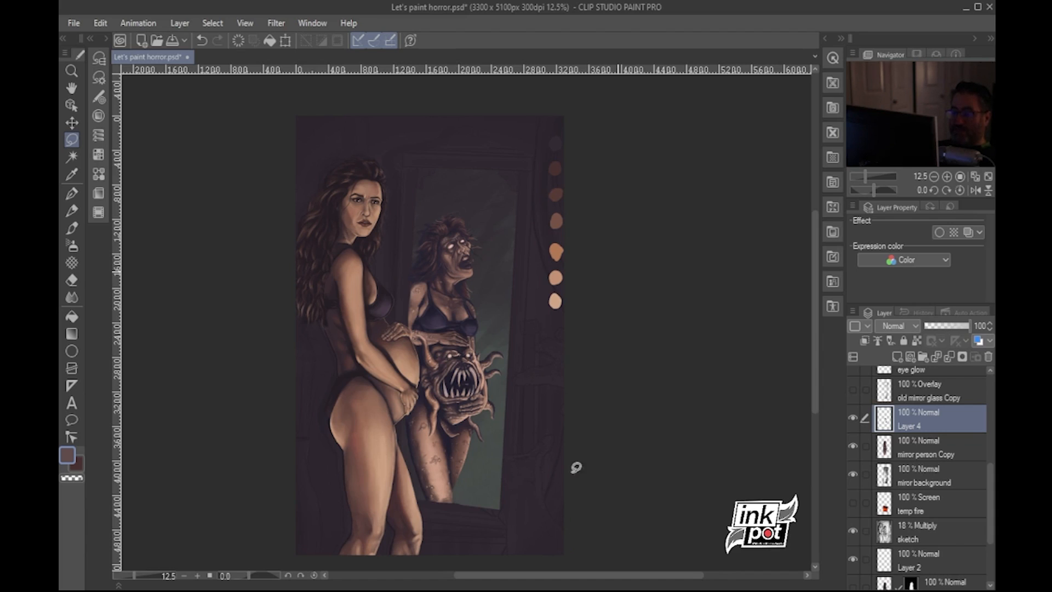
pyautogui.click(77, 24)
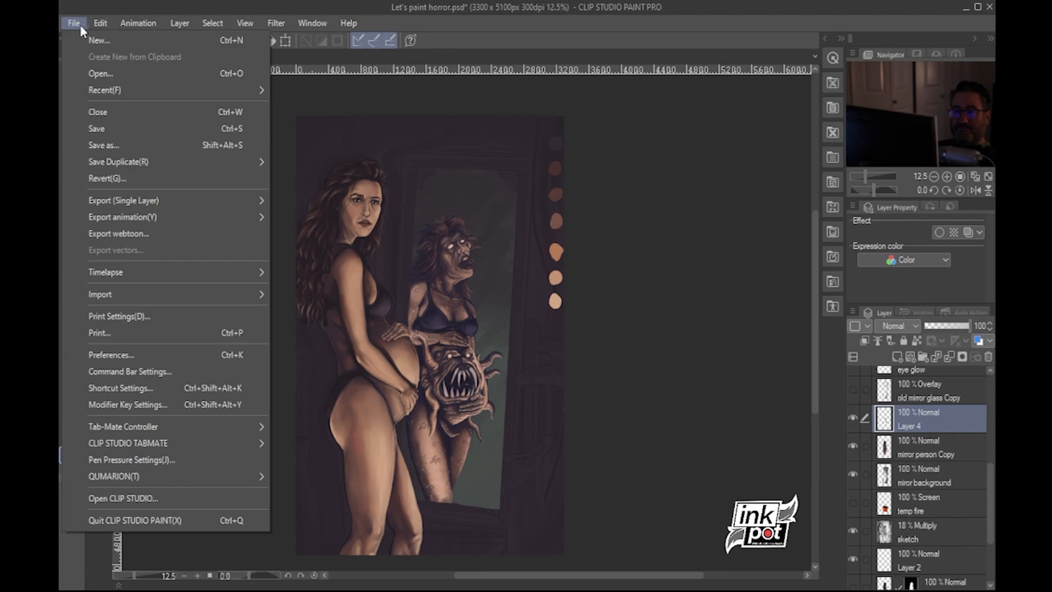
pyautogui.click(103, 132)
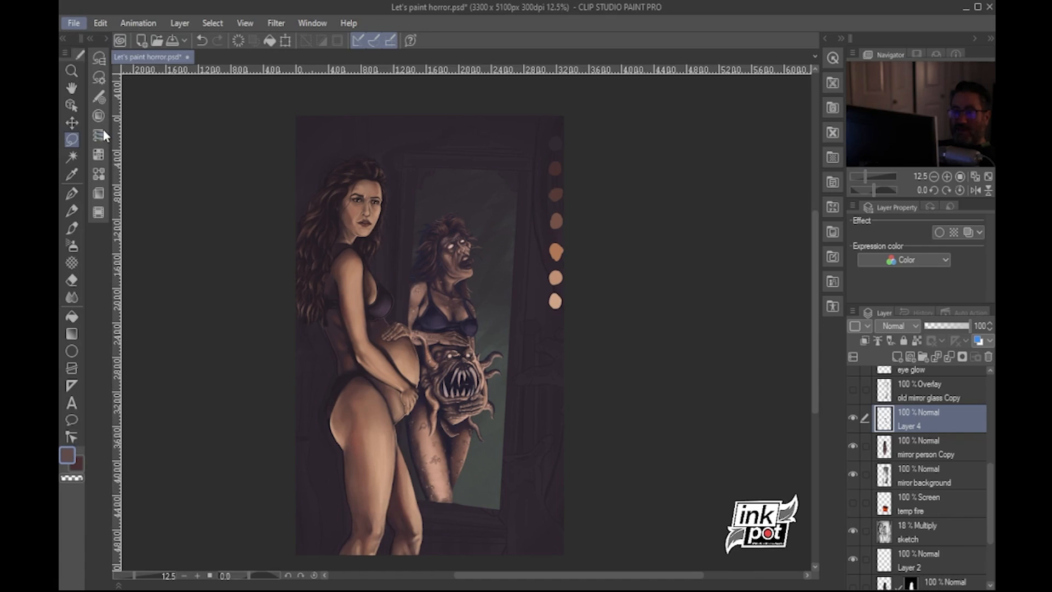